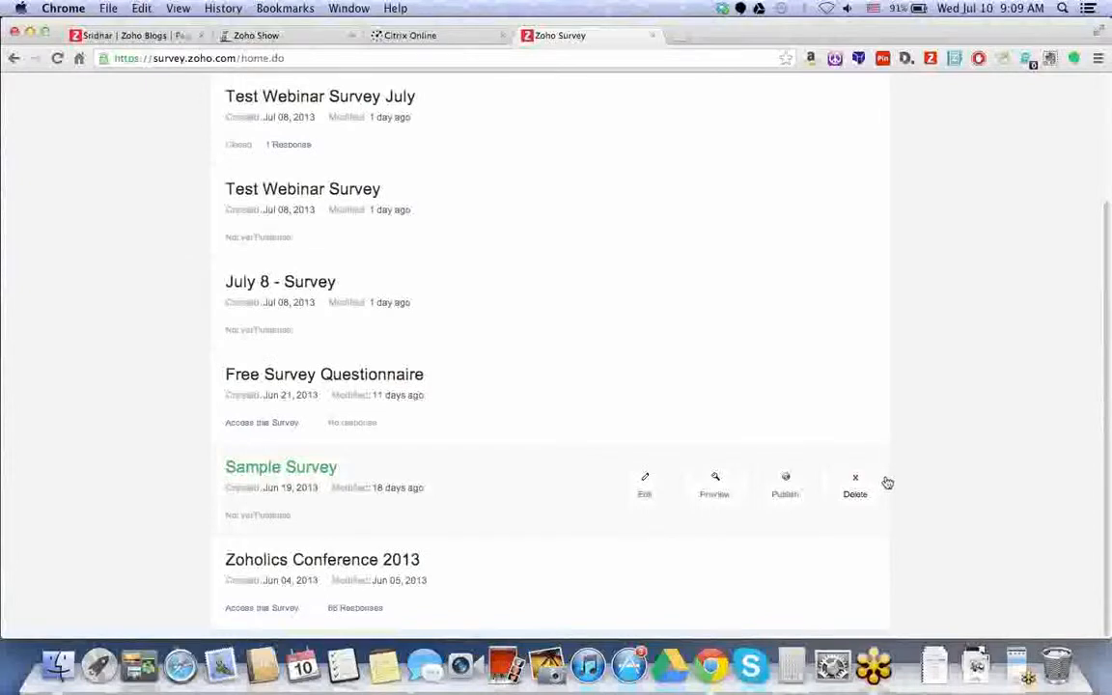
- Leave My Surveys and open the Create Survey page with its blank survey form
scroll(880, 485, up, 1)
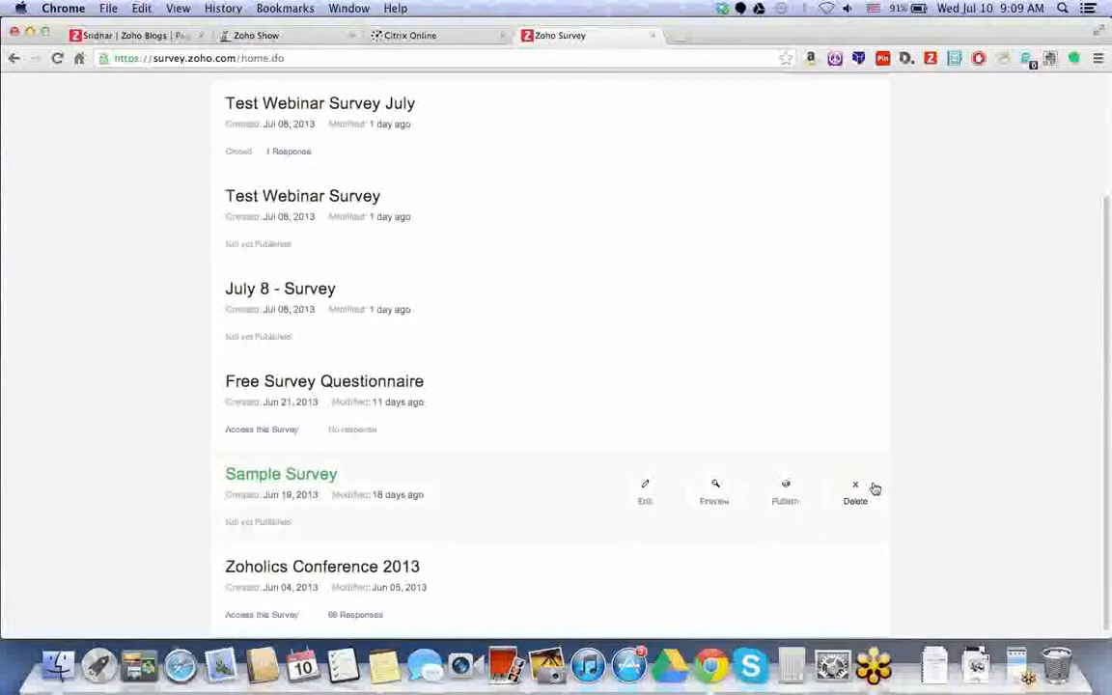
scroll(873, 488, up, 3)
click(339, 161)
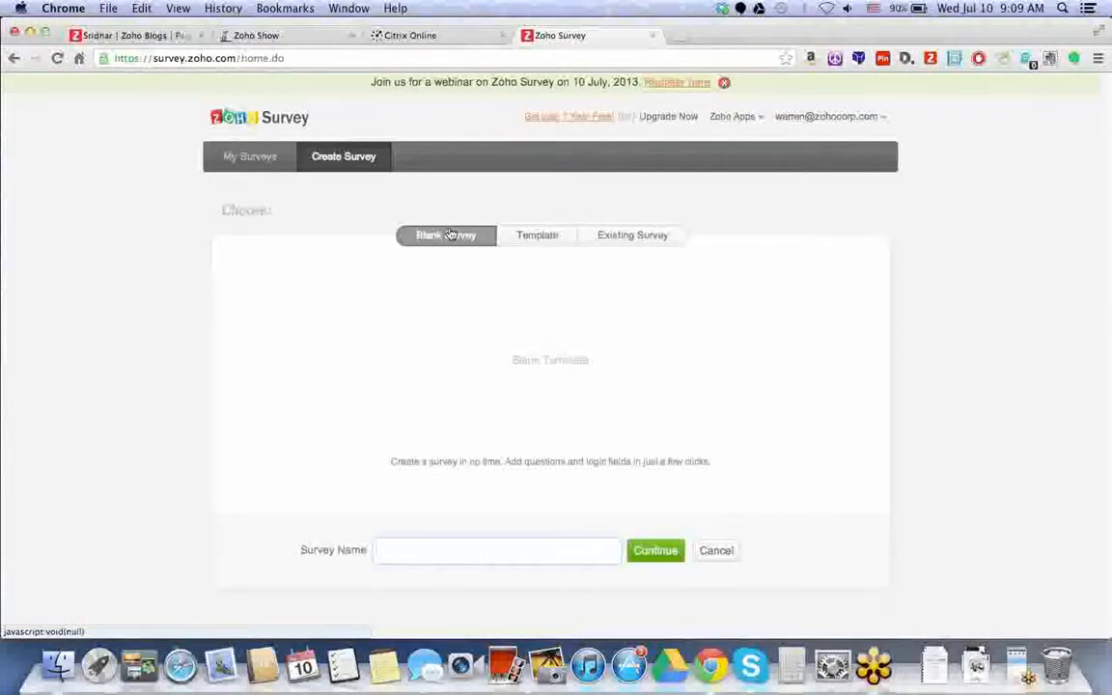
click(535, 237)
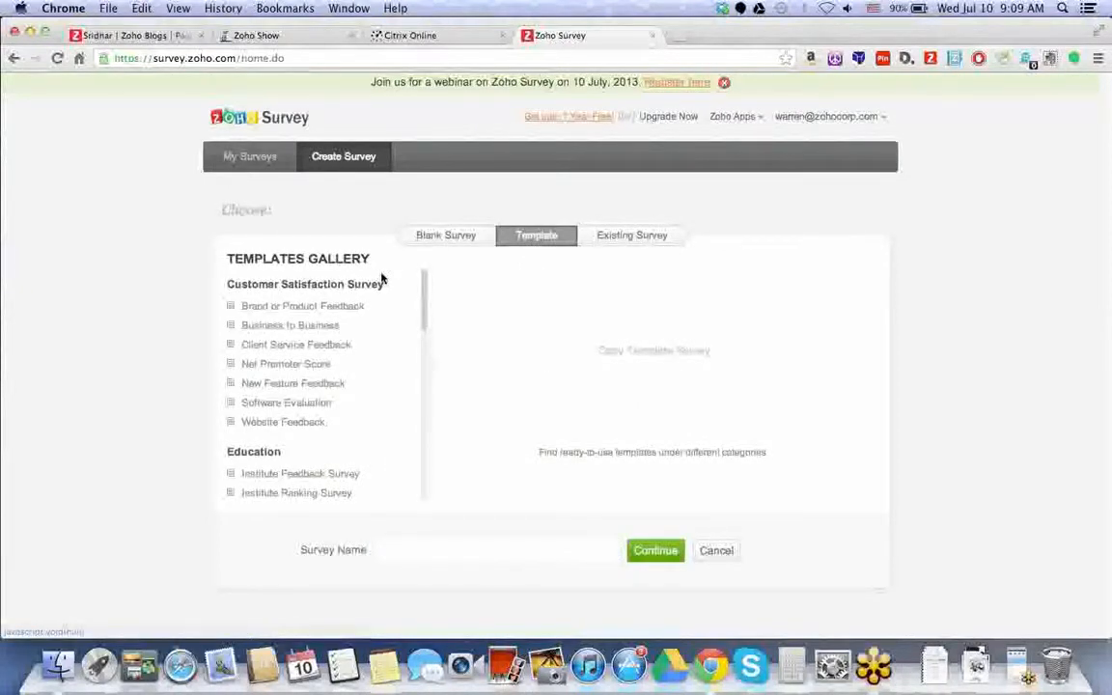
scroll(425, 298, down, 1)
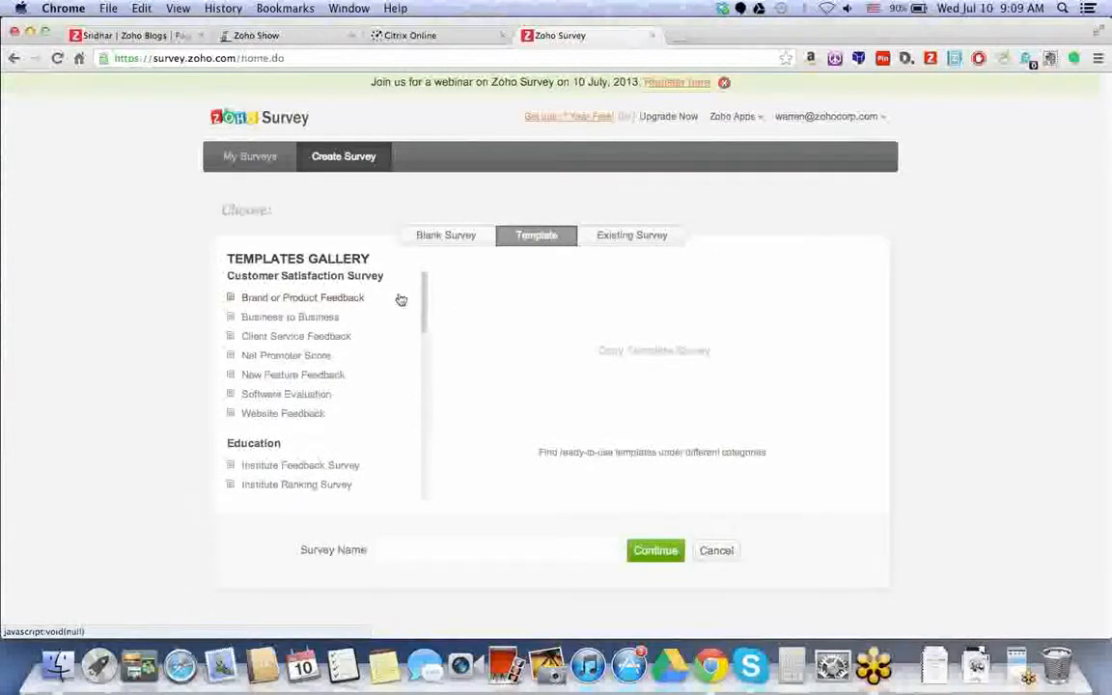
scroll(423, 294, down, 1)
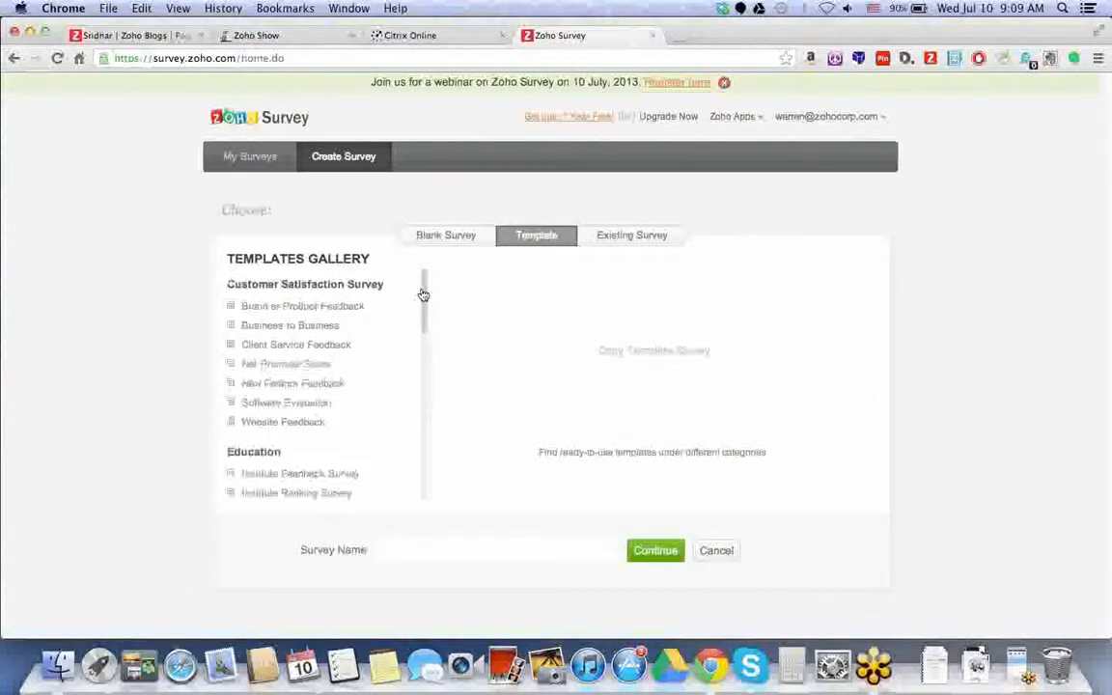
scroll(423, 300, down, 2)
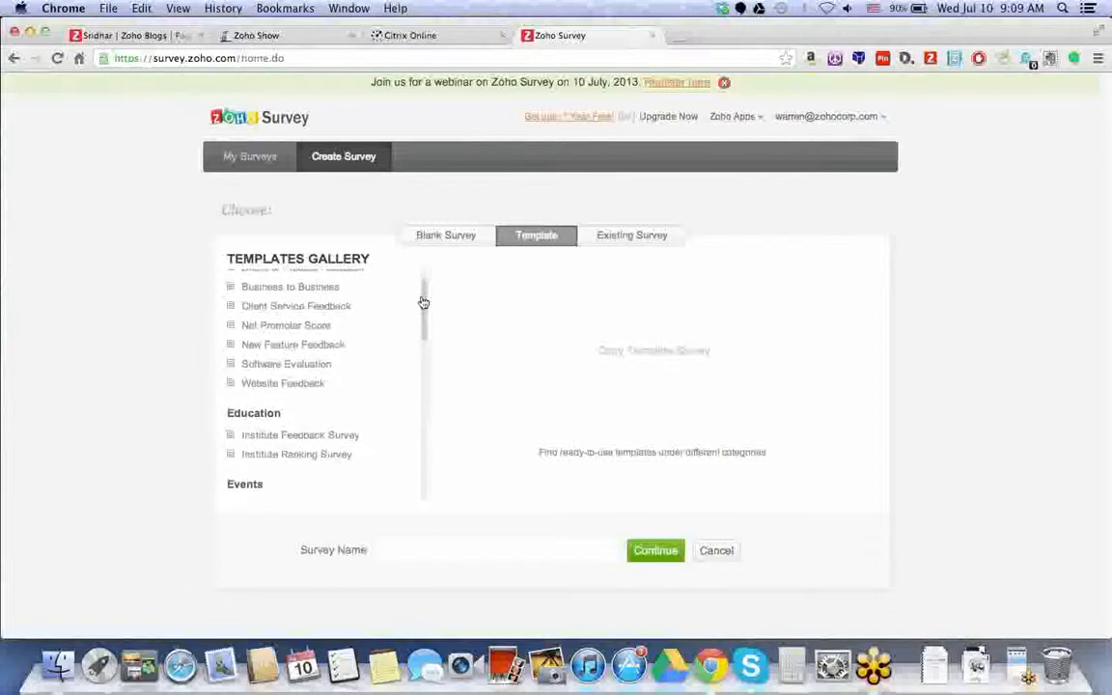
drag(421, 308, 428, 465)
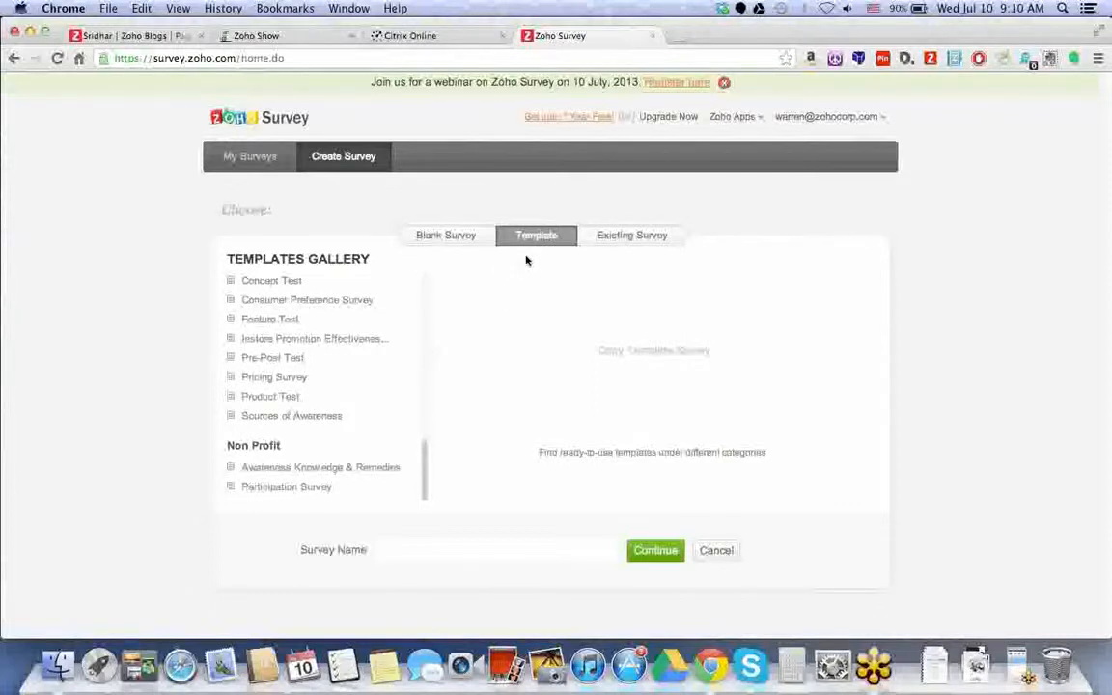
click(598, 235)
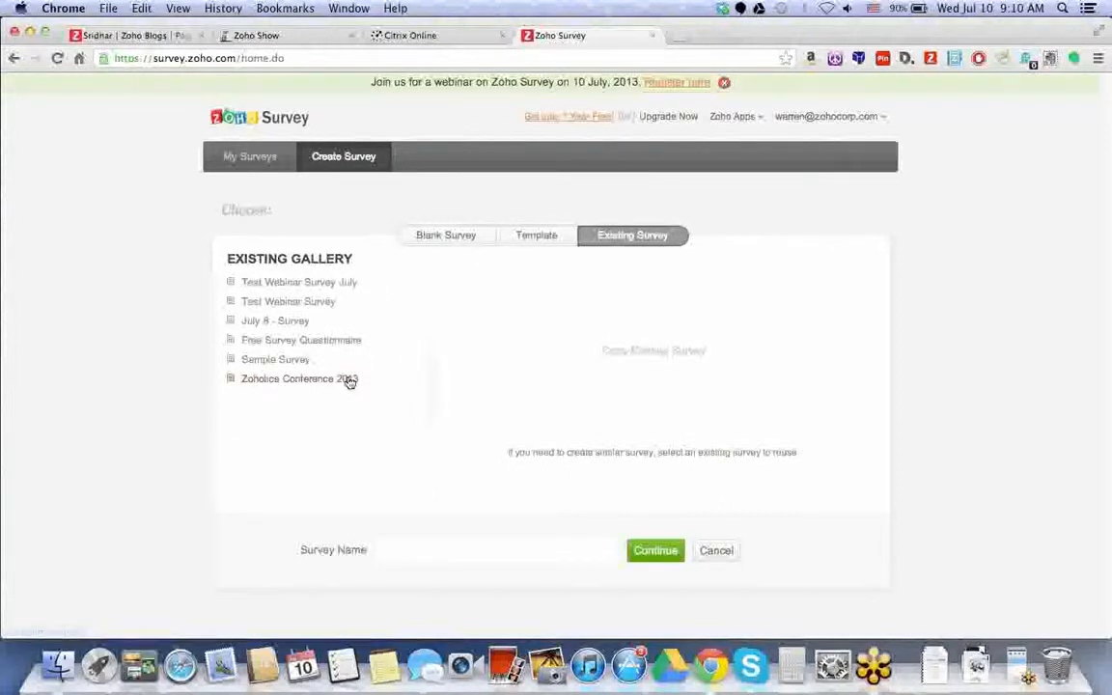
click(446, 236)
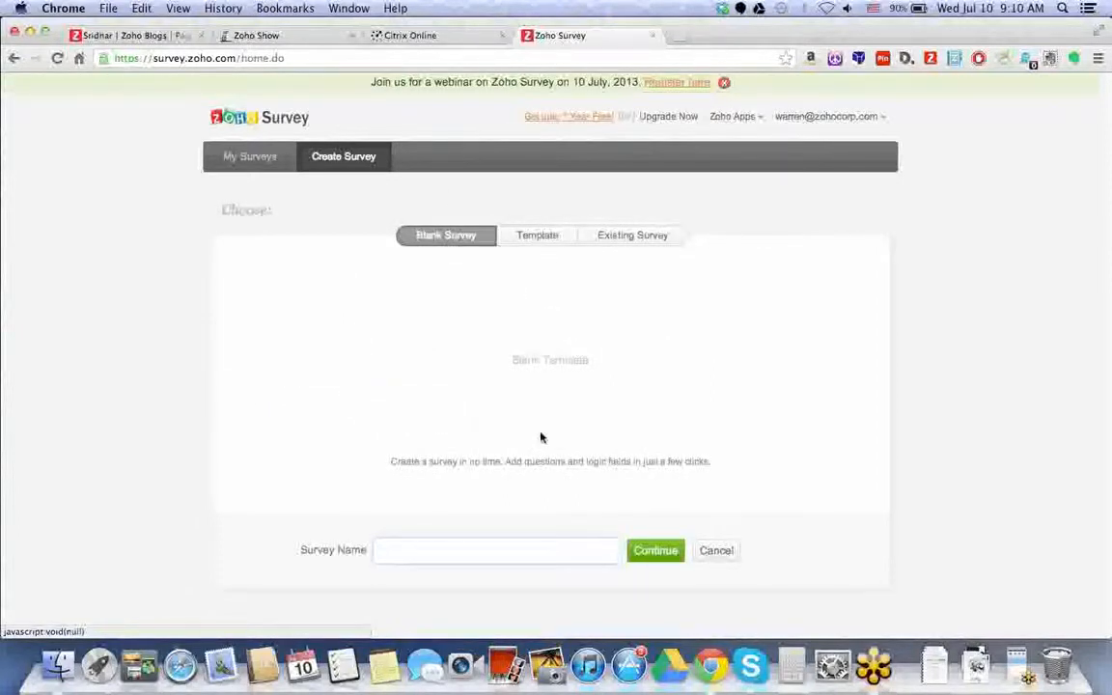
- Name the blank survey 'July 10 - Zoho Survey' and continue to its editor
text(July 10 - Zoho Survey)
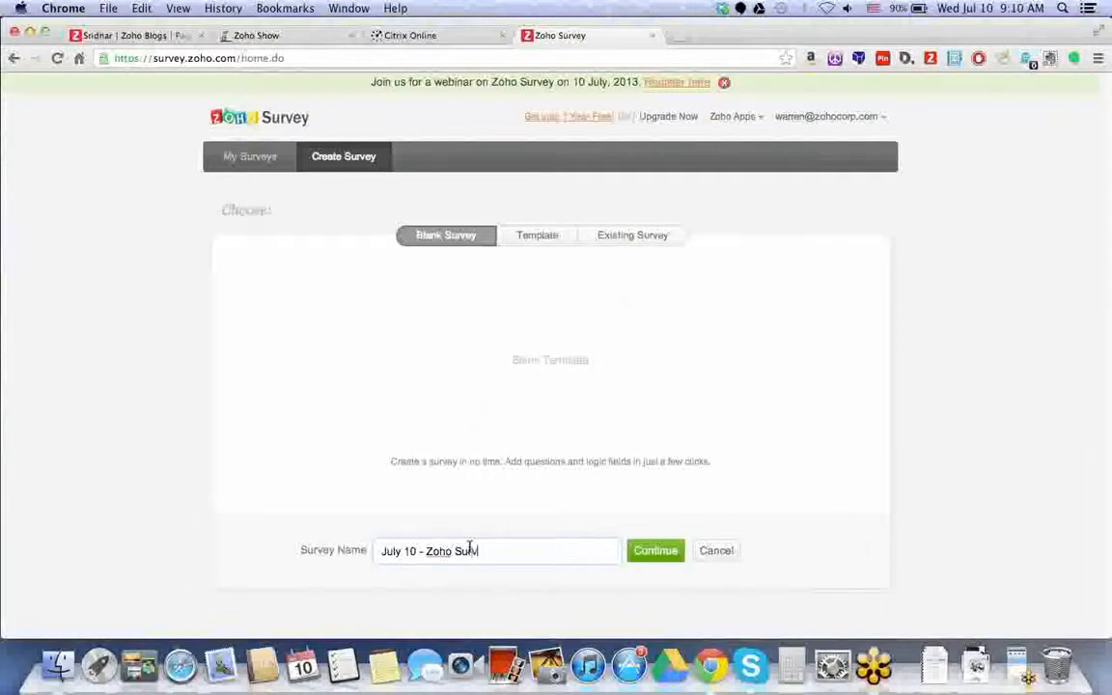
click(657, 560)
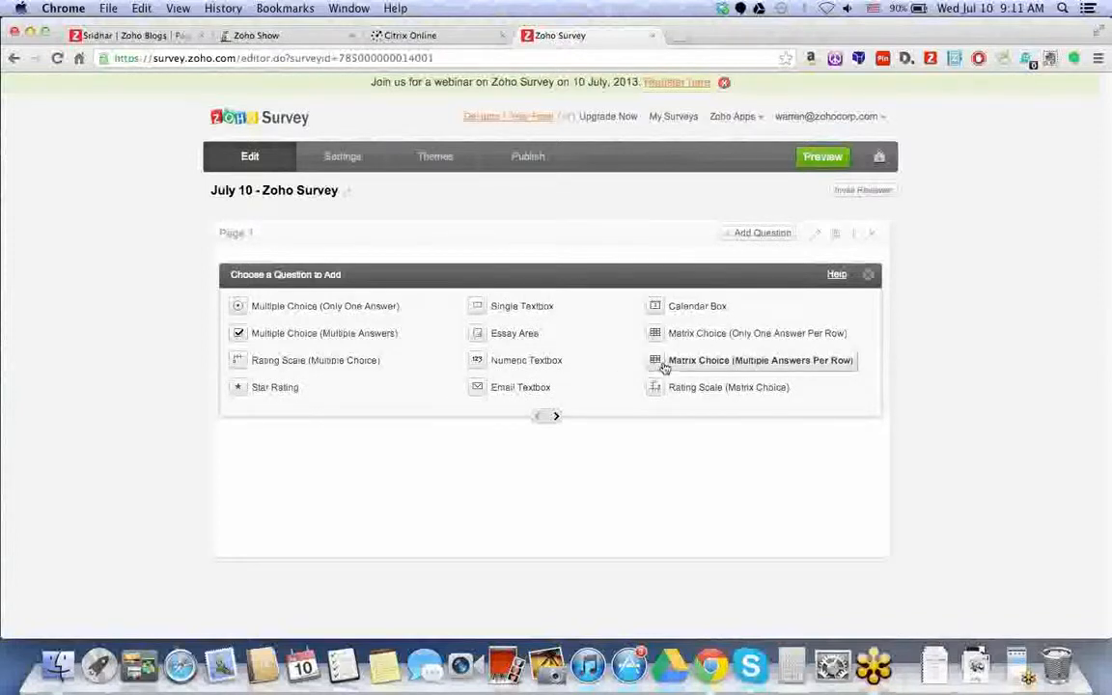
- Add a heading 'Welcome to our survey!' with a note that feedback helps create a better user experience
click(557, 421)
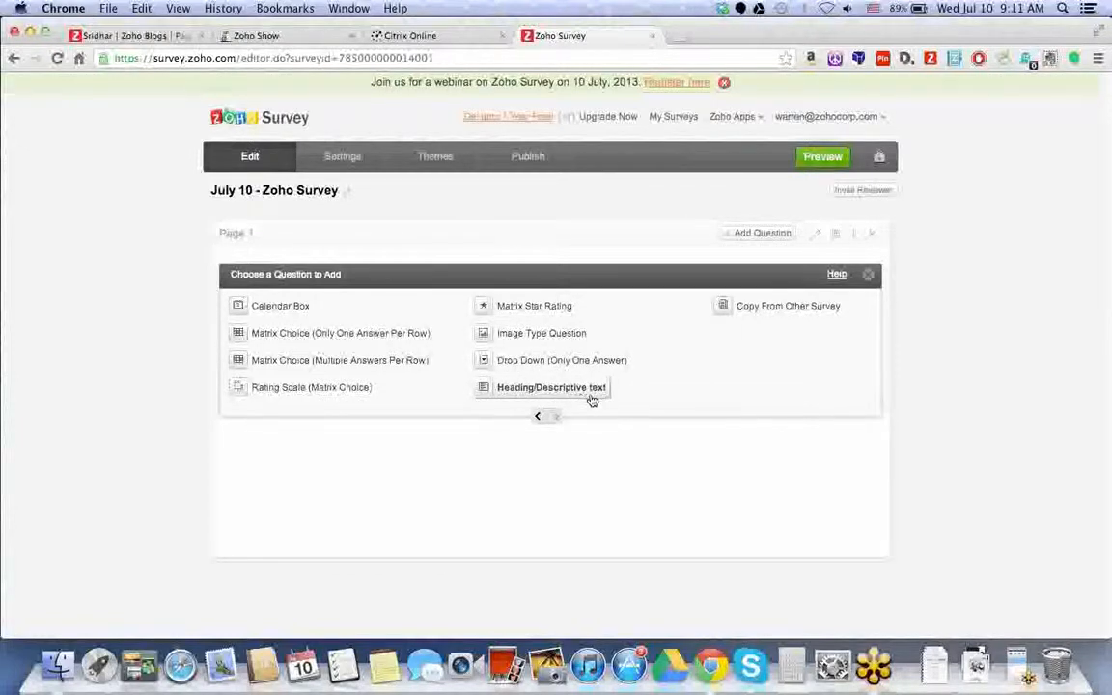
click(593, 399)
text(Wel)
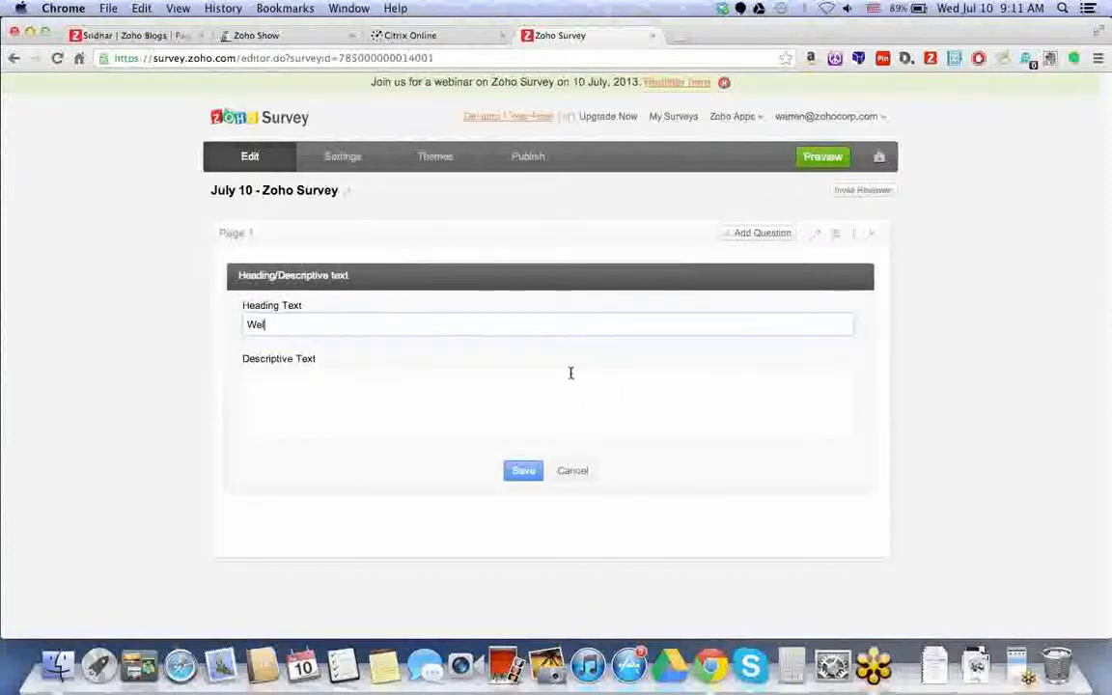
text(come )
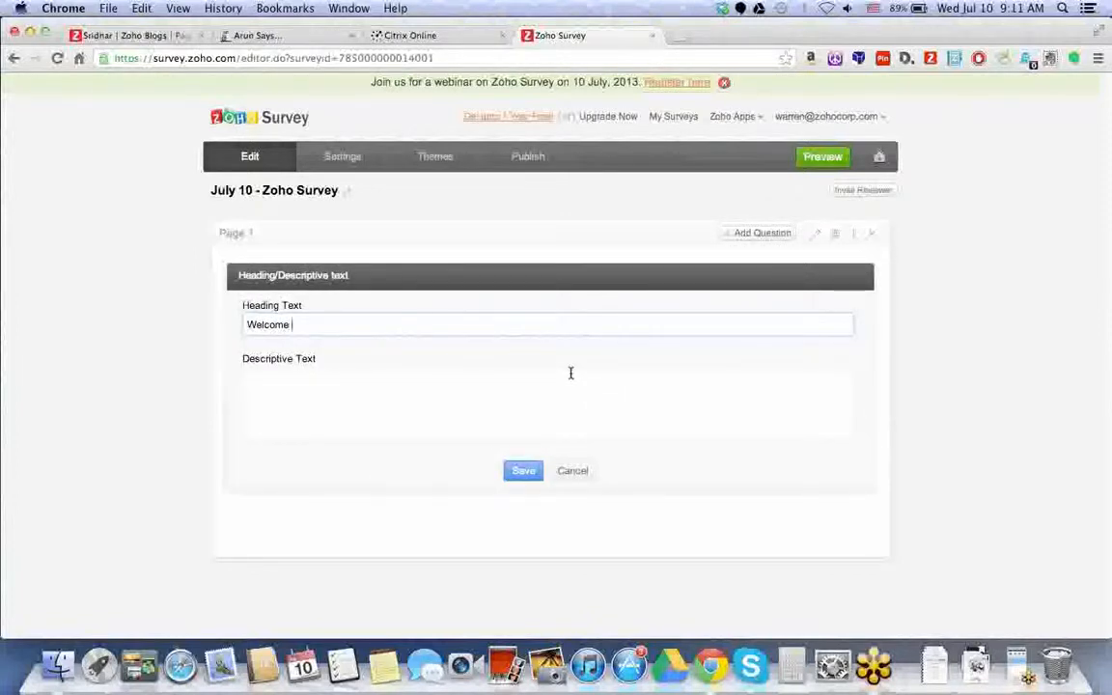
text(to our survey!)
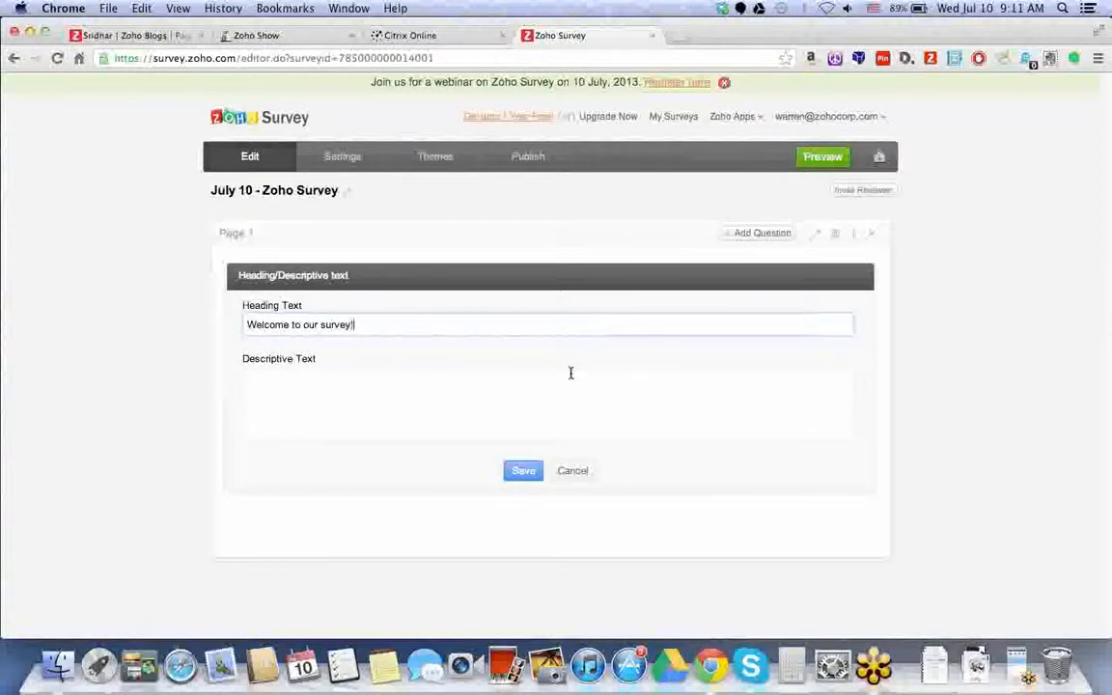
click(570, 372)
text(Your)
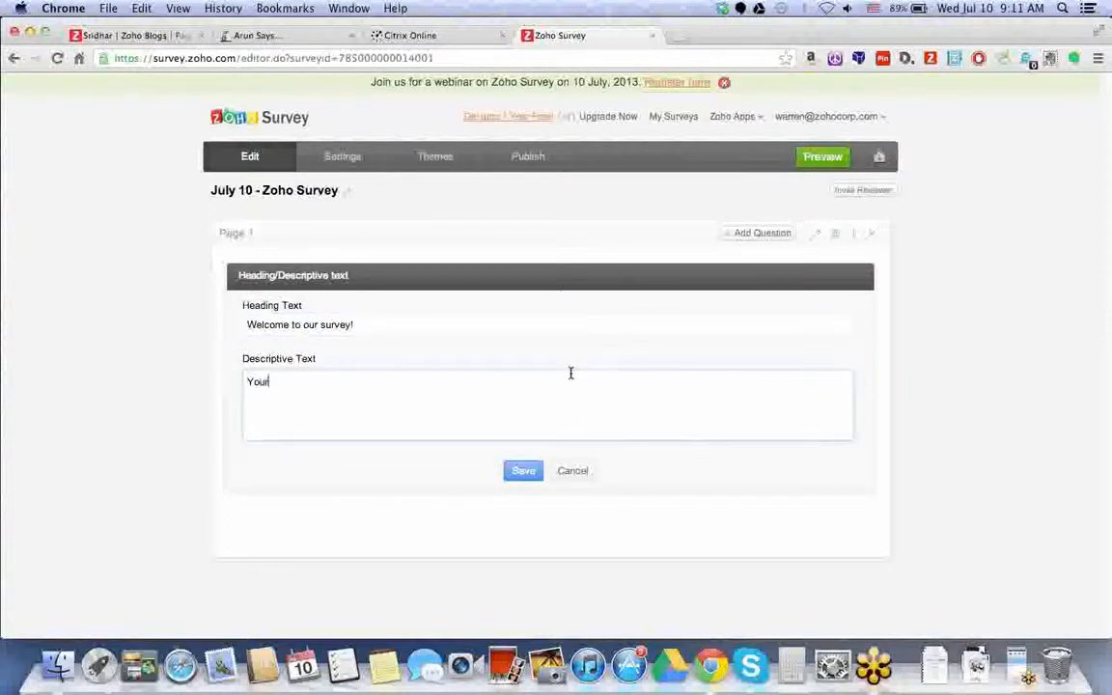
text( feedback will ebe very helpf)
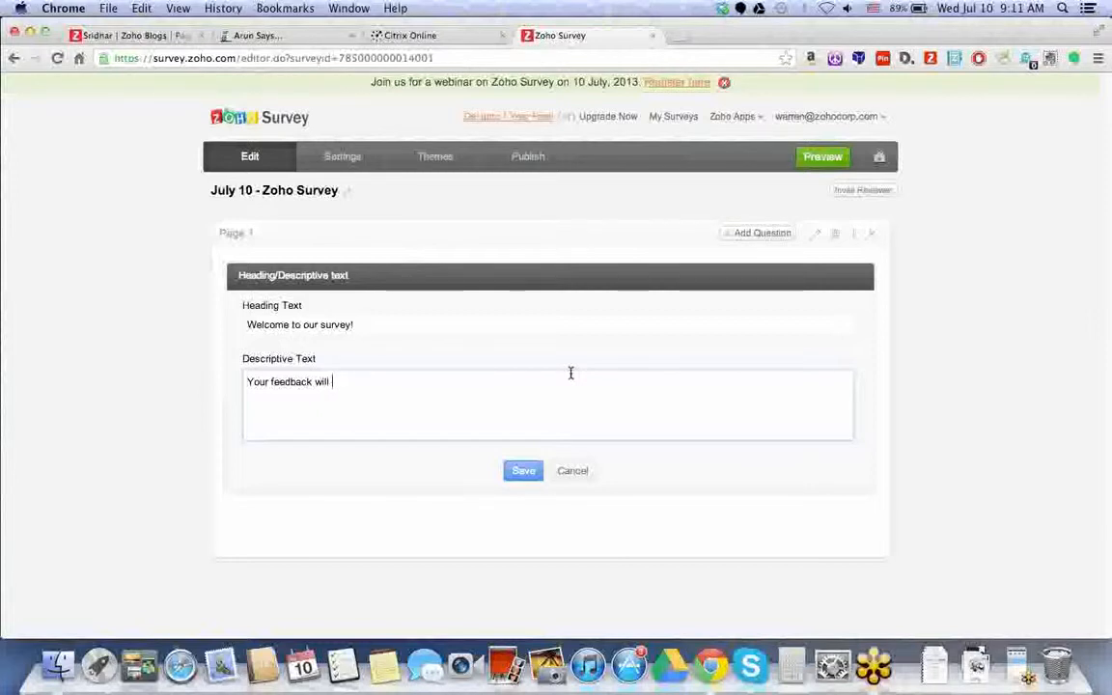
text(ul to )
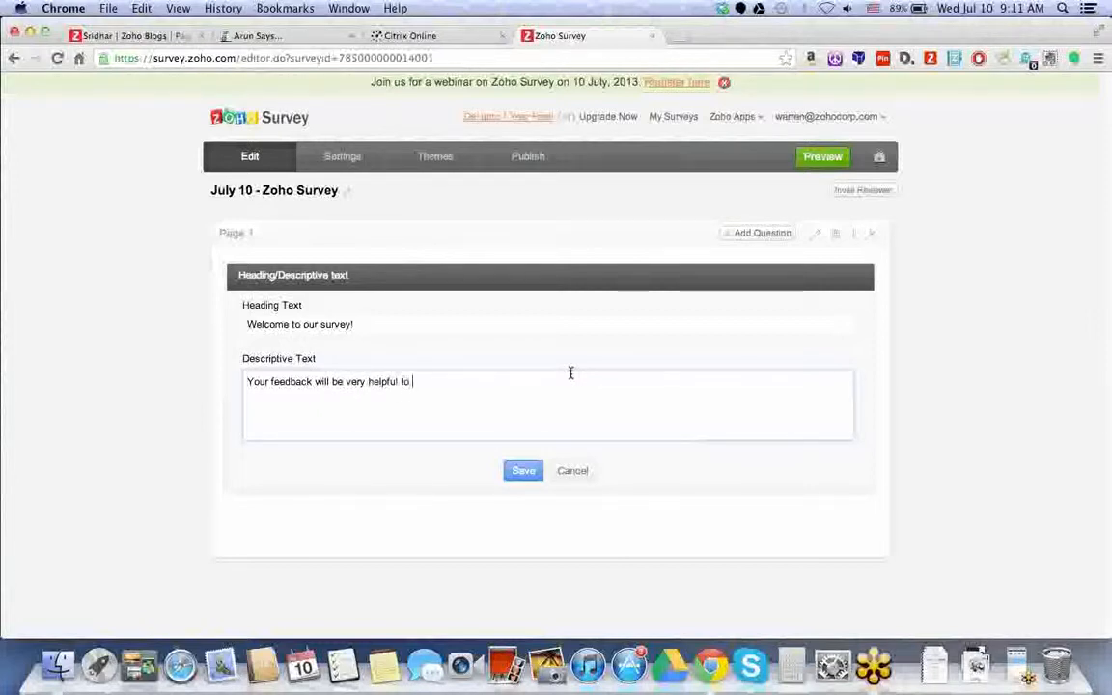
text(create a better use)
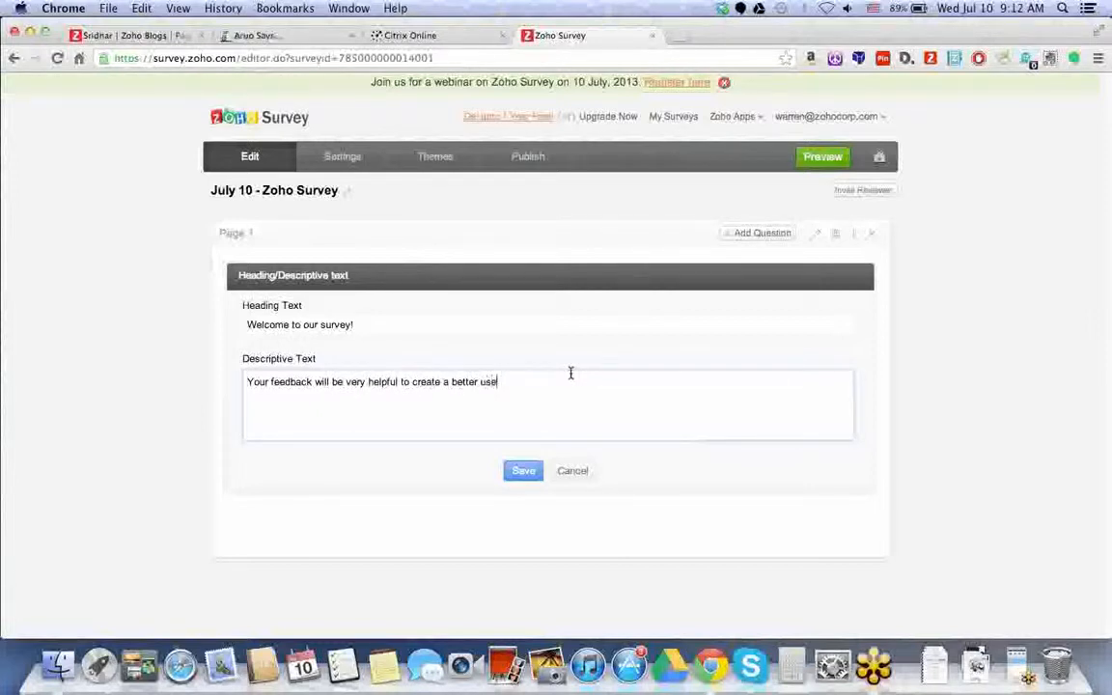
text(r experience .)
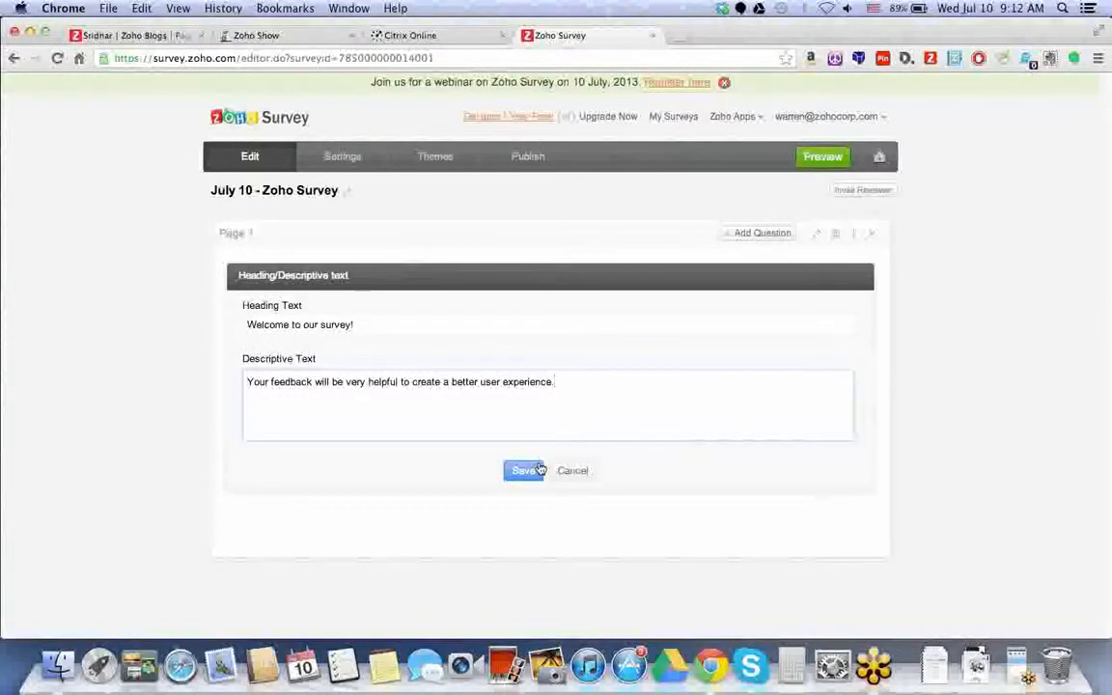
click(541, 469)
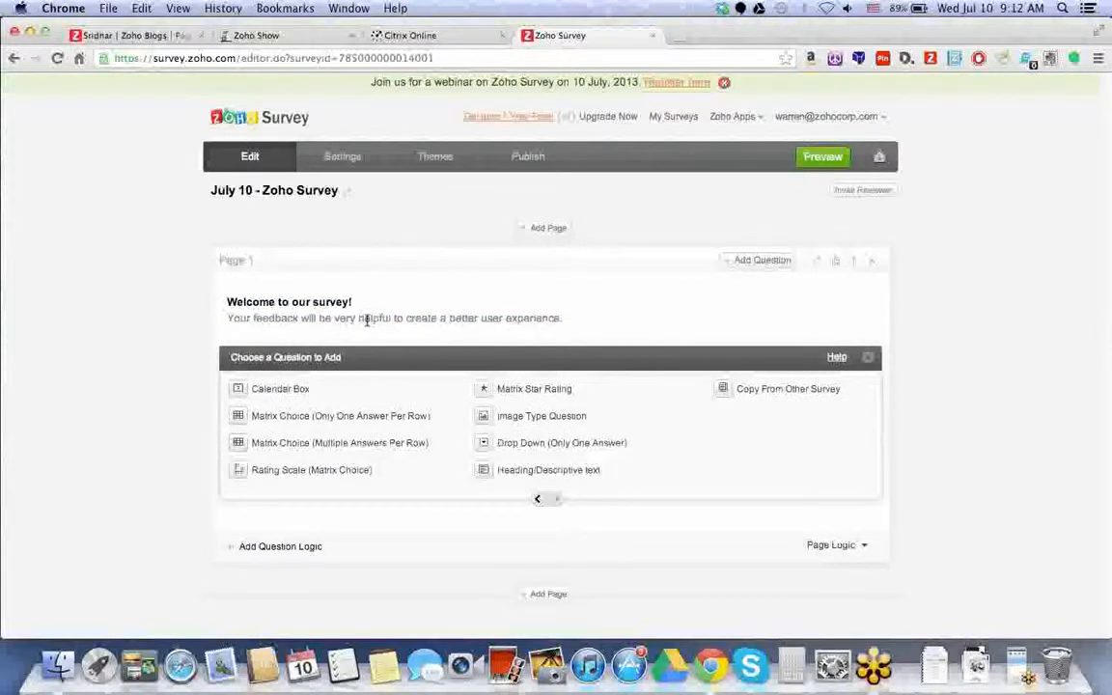
- Add an optional Multiple Choice (Multiple Answers) question 'What survey tools have you used before?'
mouse_move(311, 305)
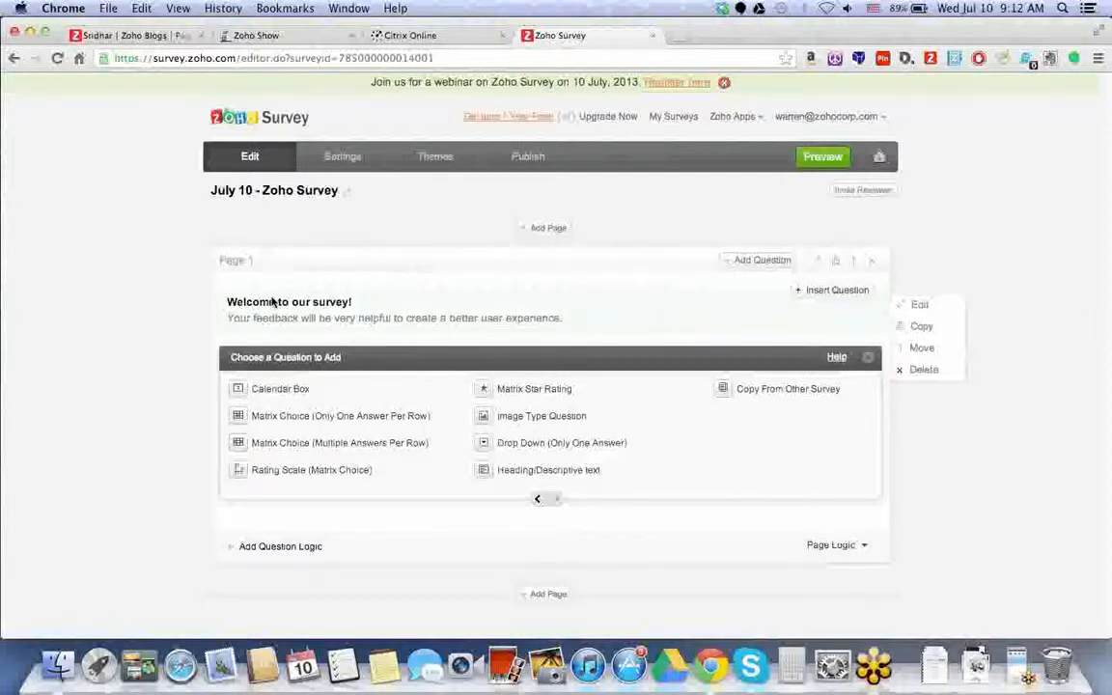
click(538, 501)
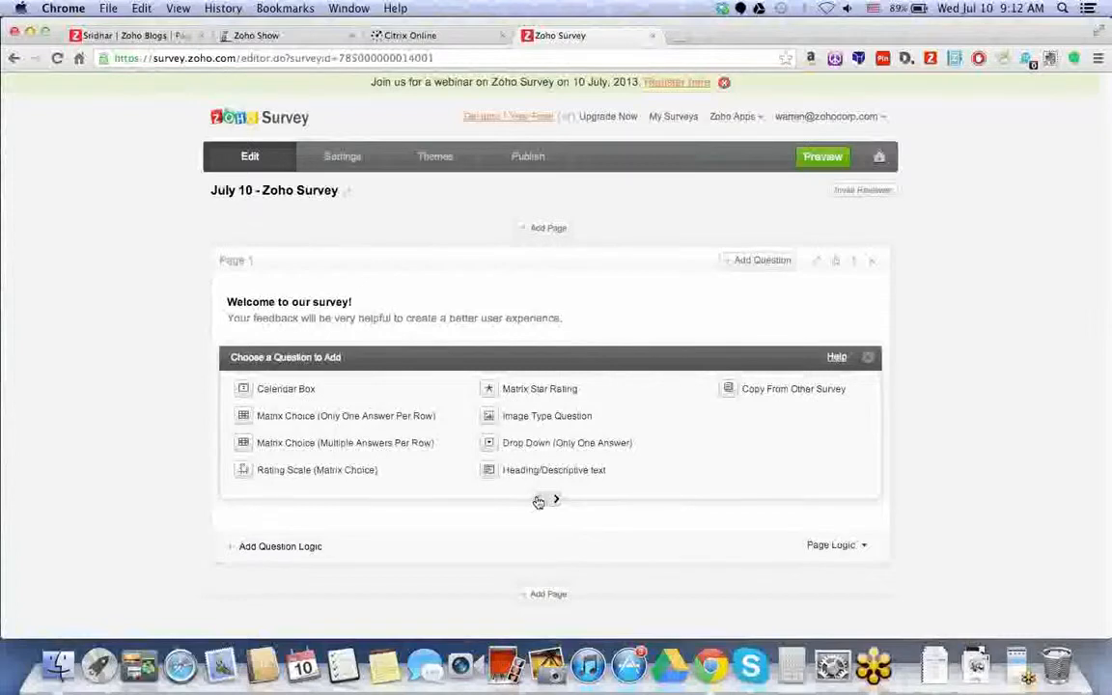
click(539, 501)
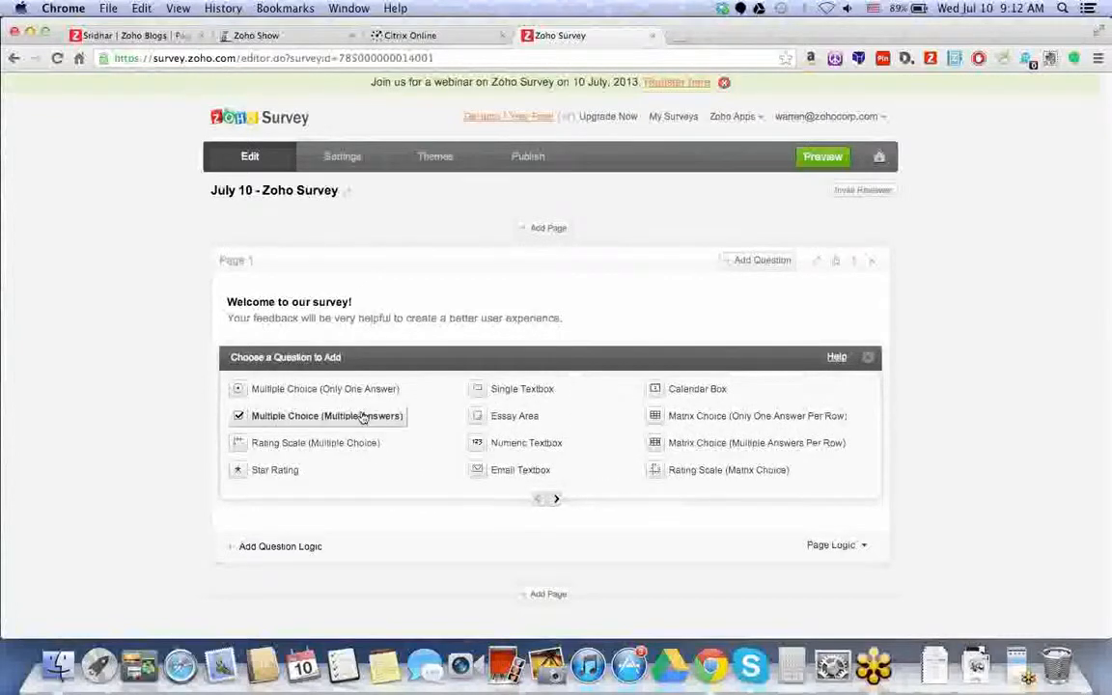
click(363, 417)
scroll(363, 417, down, 3)
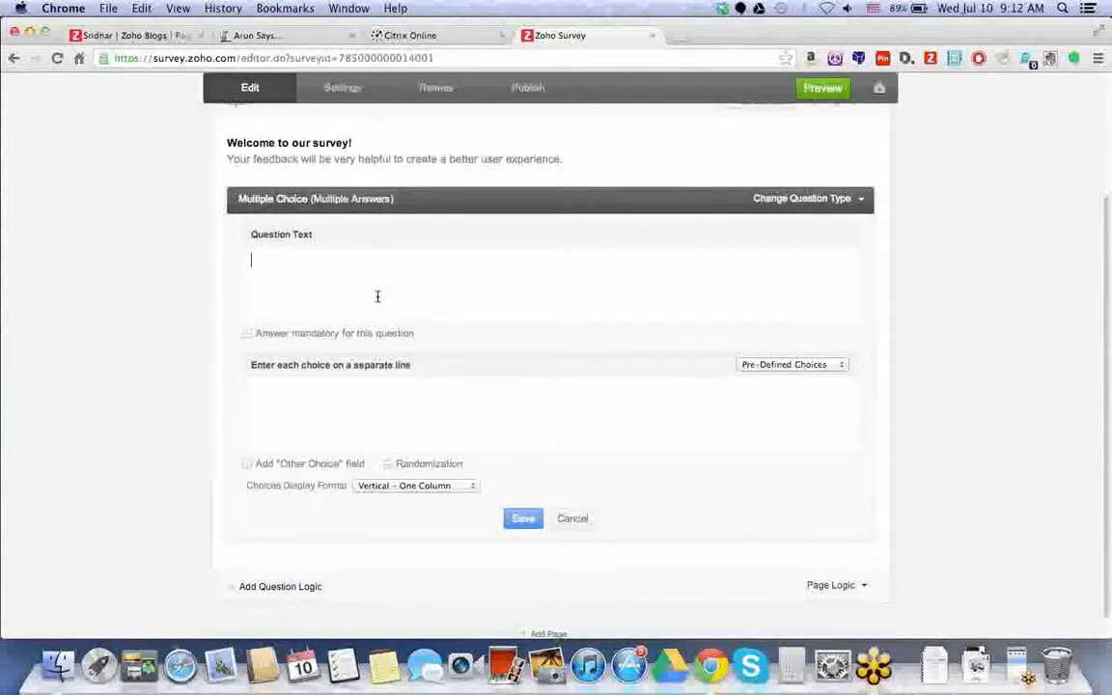
text(What survey tools have you us)
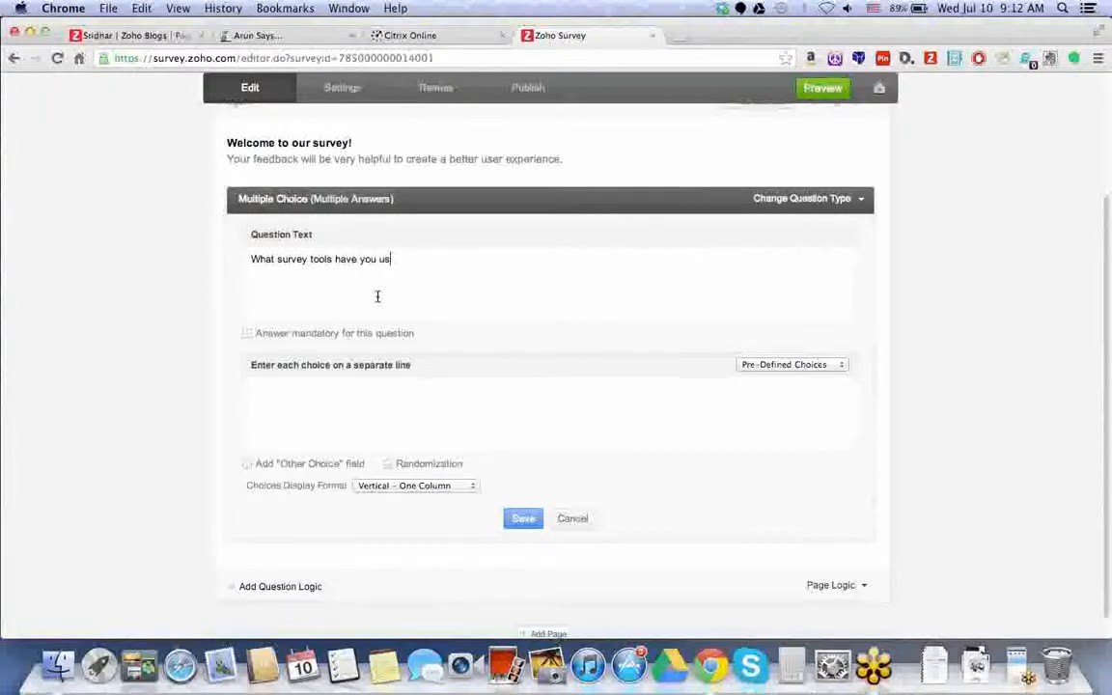
text(ed before?)
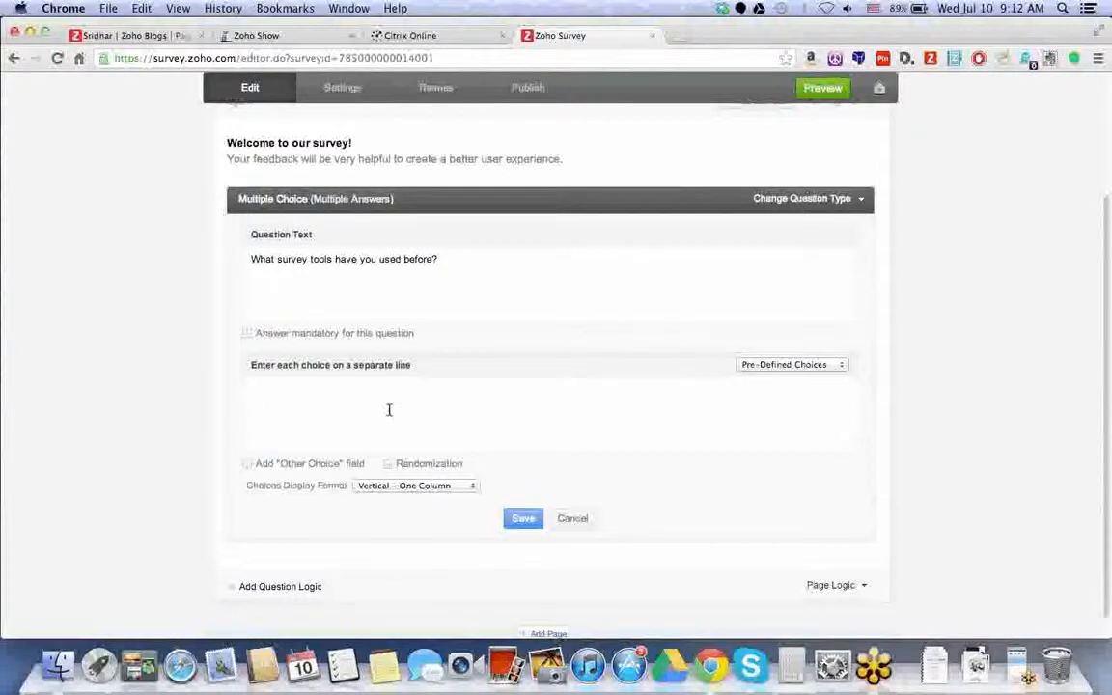
click(248, 333)
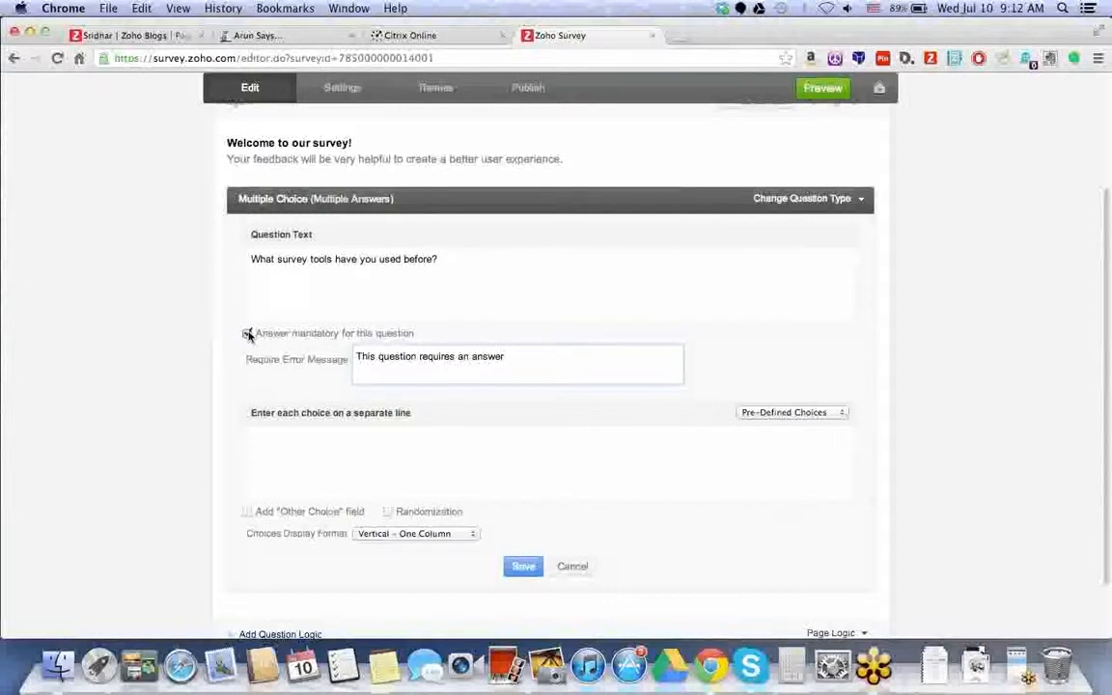
drag(526, 363, 253, 343)
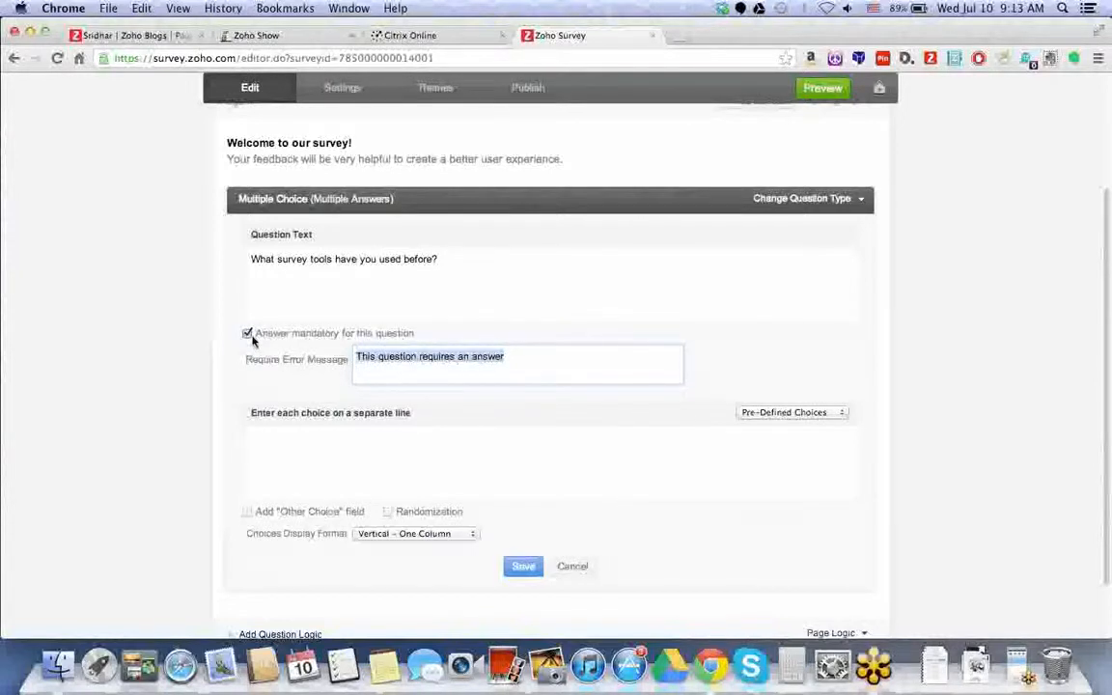
click(247, 333)
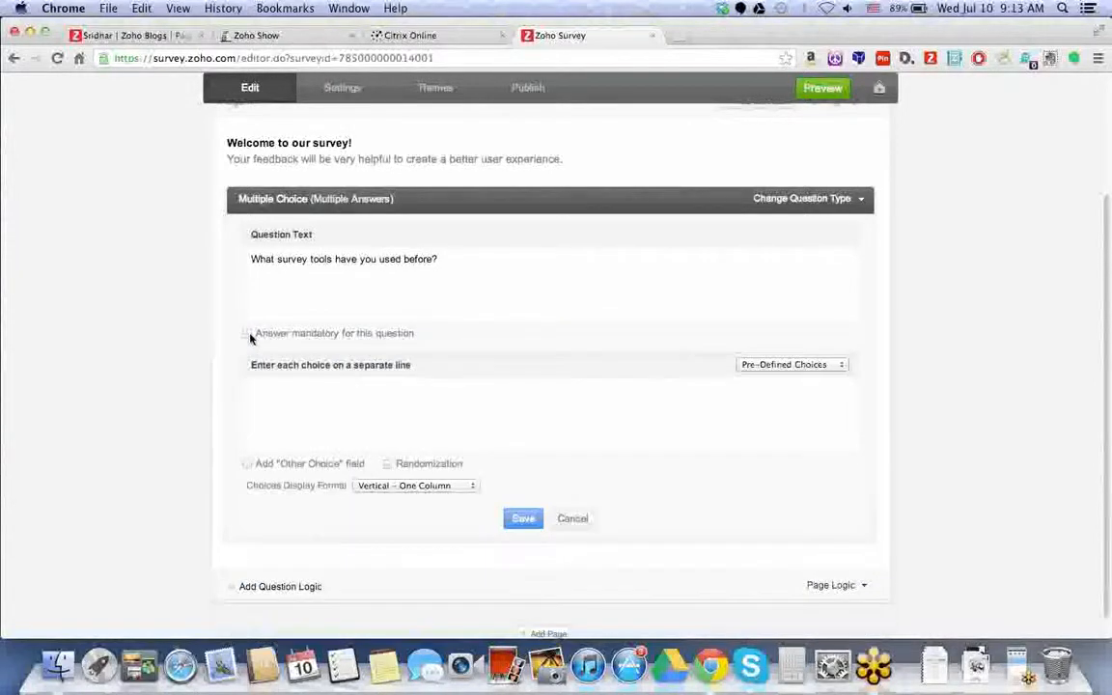
- Enter the answer choices Zoho Survey, Survey Monkey and Google Survey
click(346, 410)
text(Zoho )
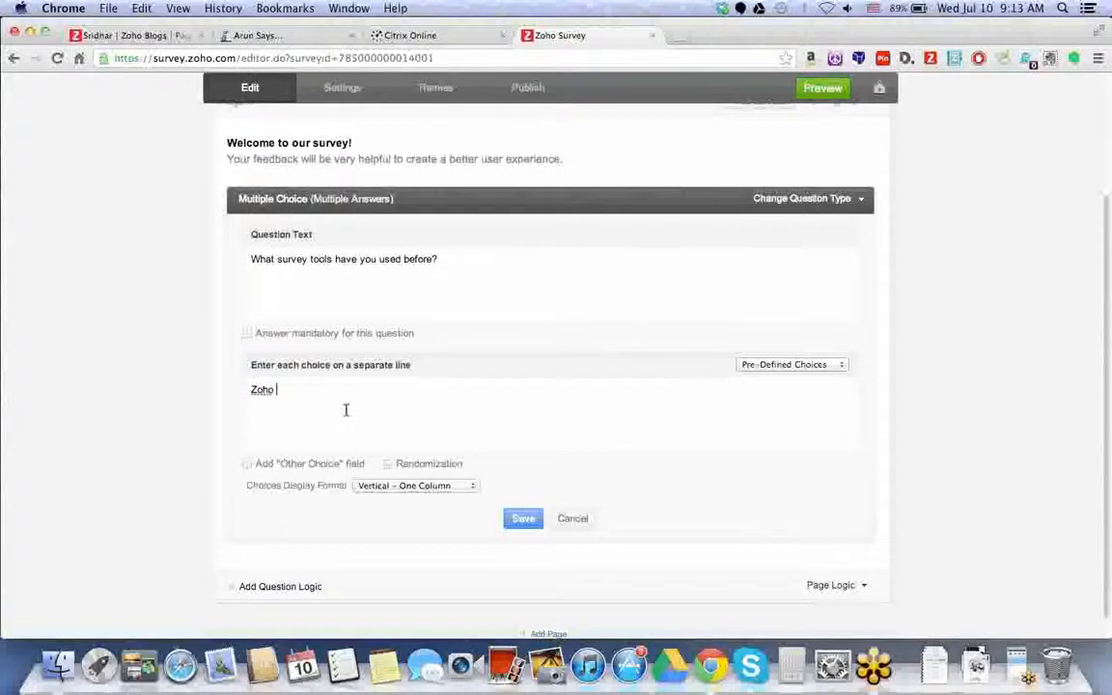
text(Survey)
key(Return)
text(Survey Monkey)
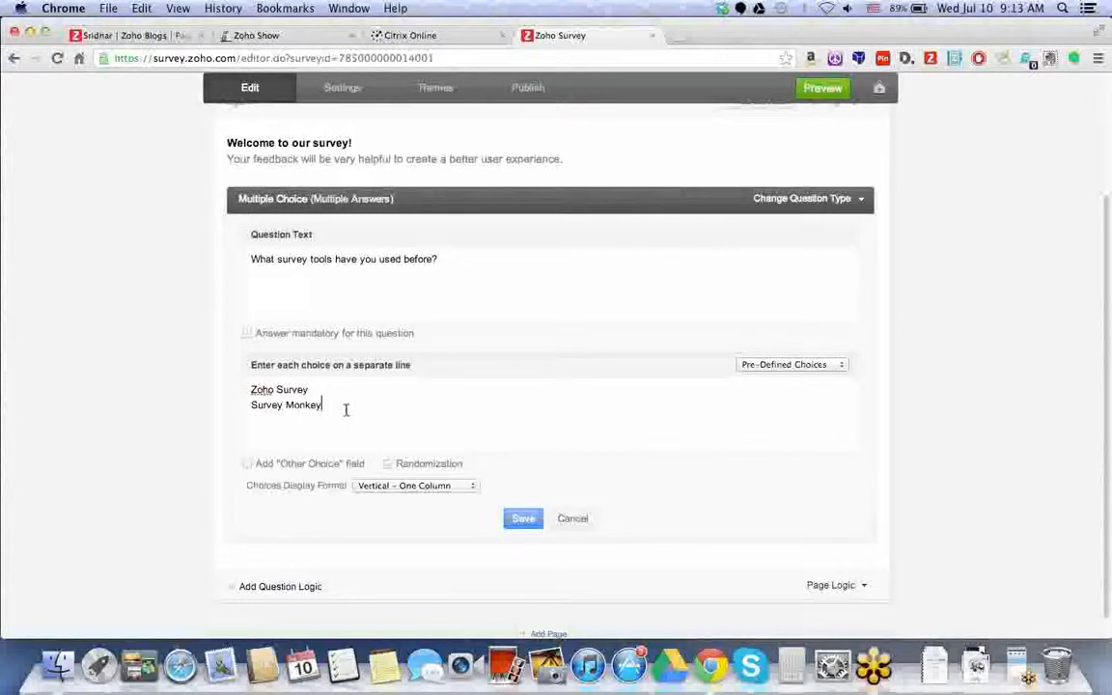
key(Return)
text(Google Survey)
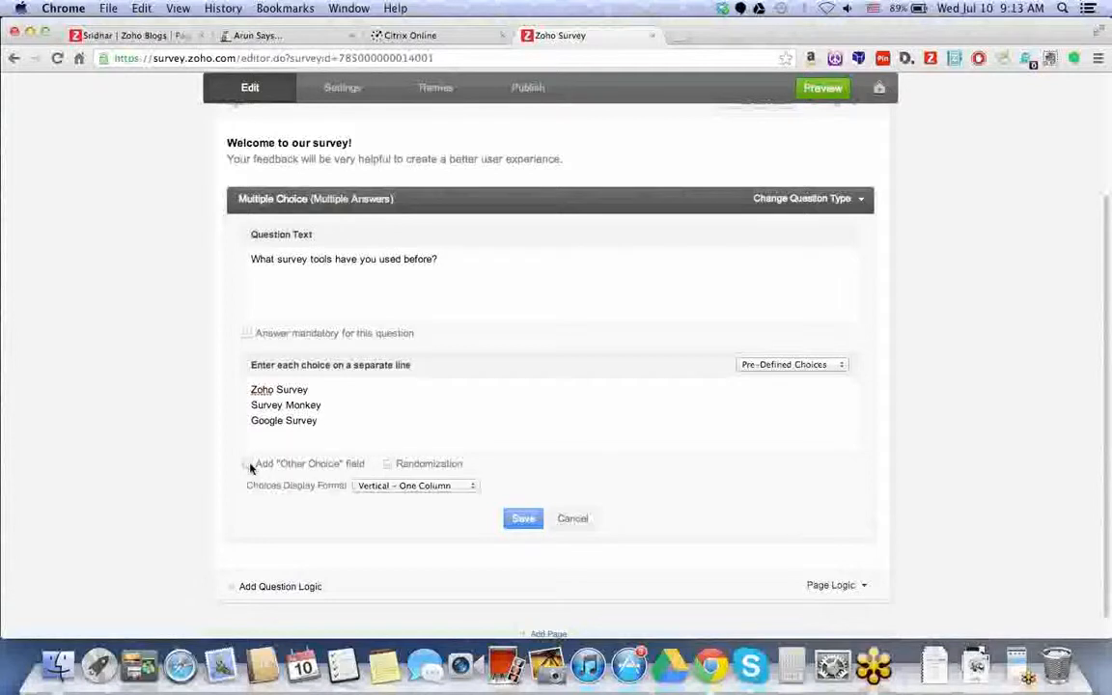
- Add an Other (Please Specify) option, randomize choice order, and keep a one-column layout
click(248, 465)
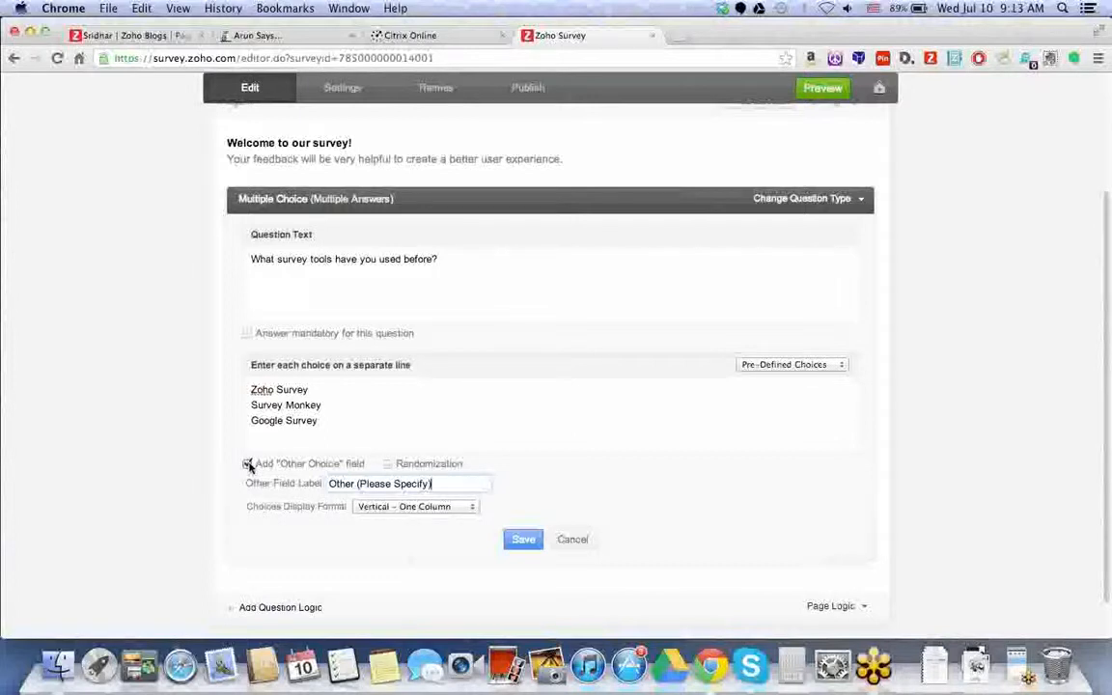
click(282, 428)
drag(281, 428, 228, 367)
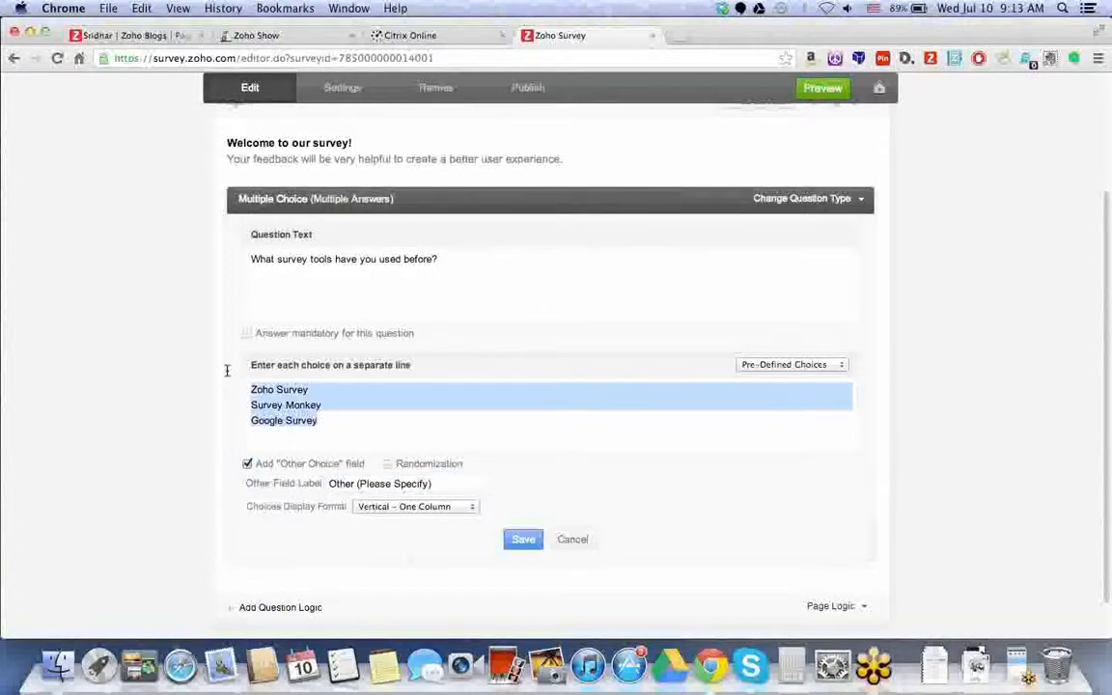
click(387, 464)
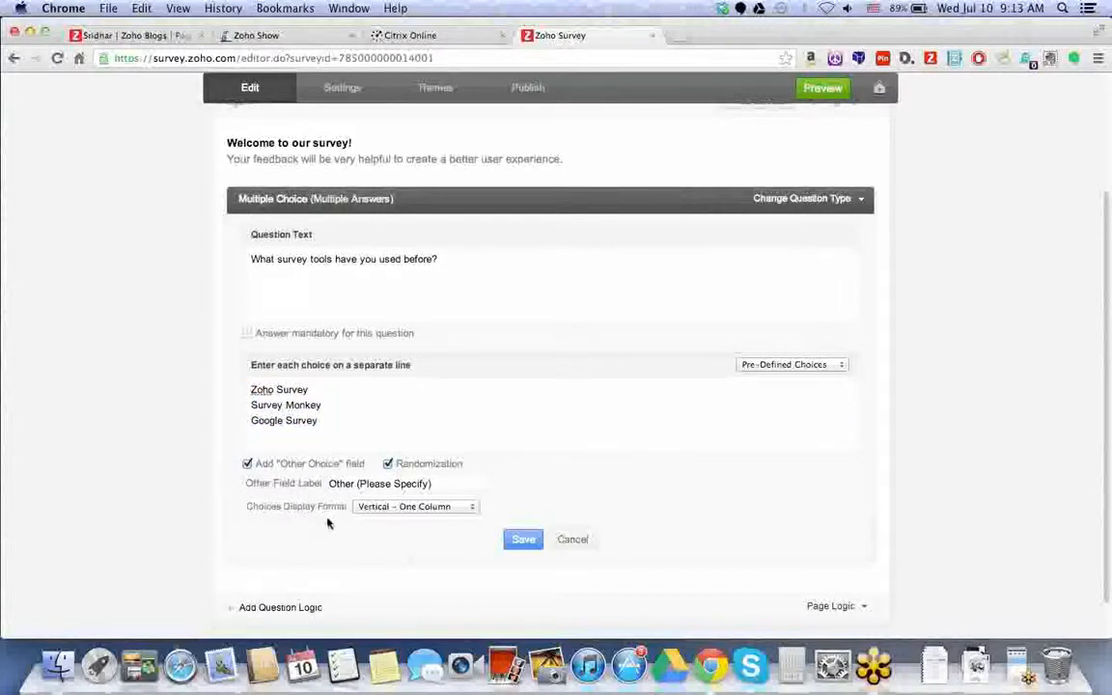
click(385, 506)
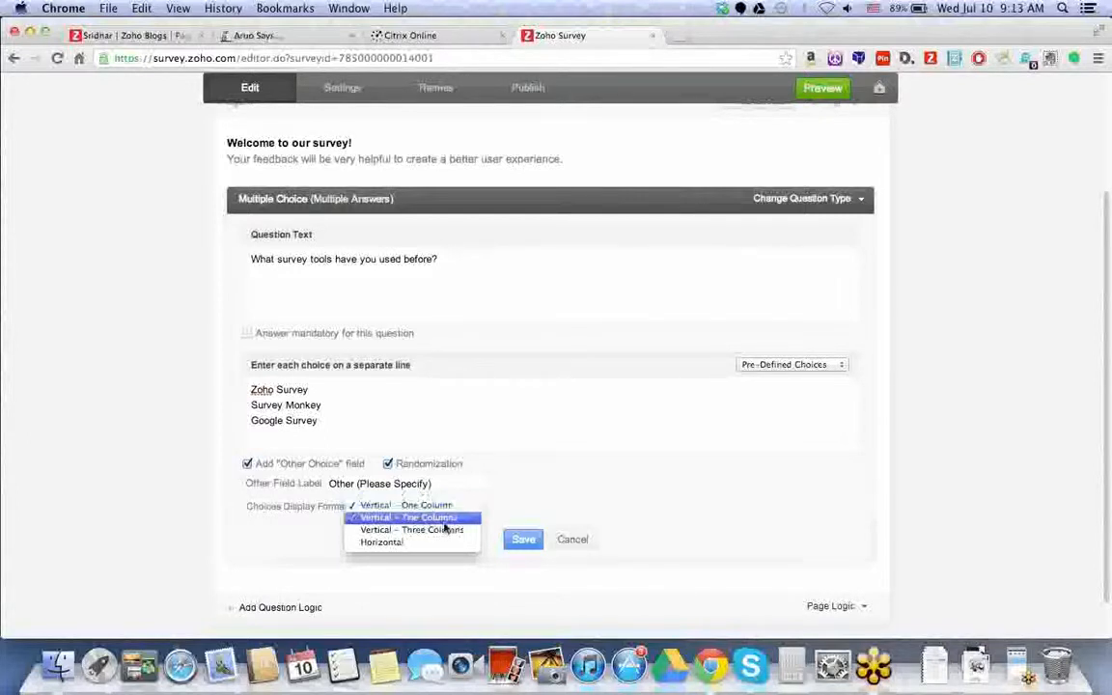
click(538, 486)
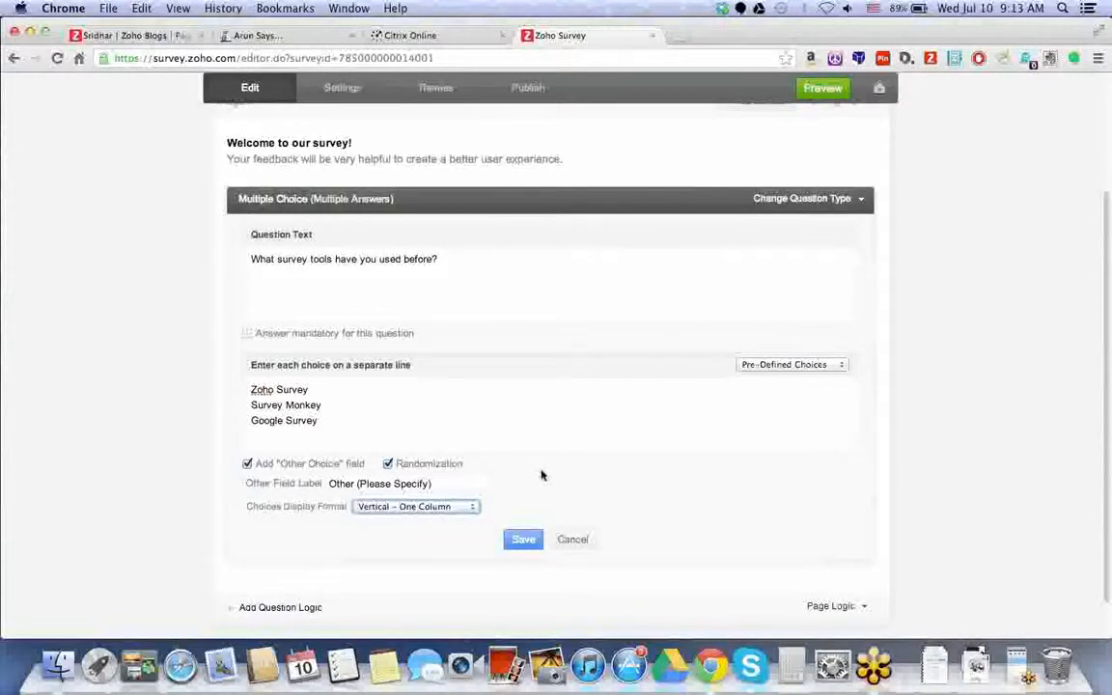
scroll(542, 475, down, 1)
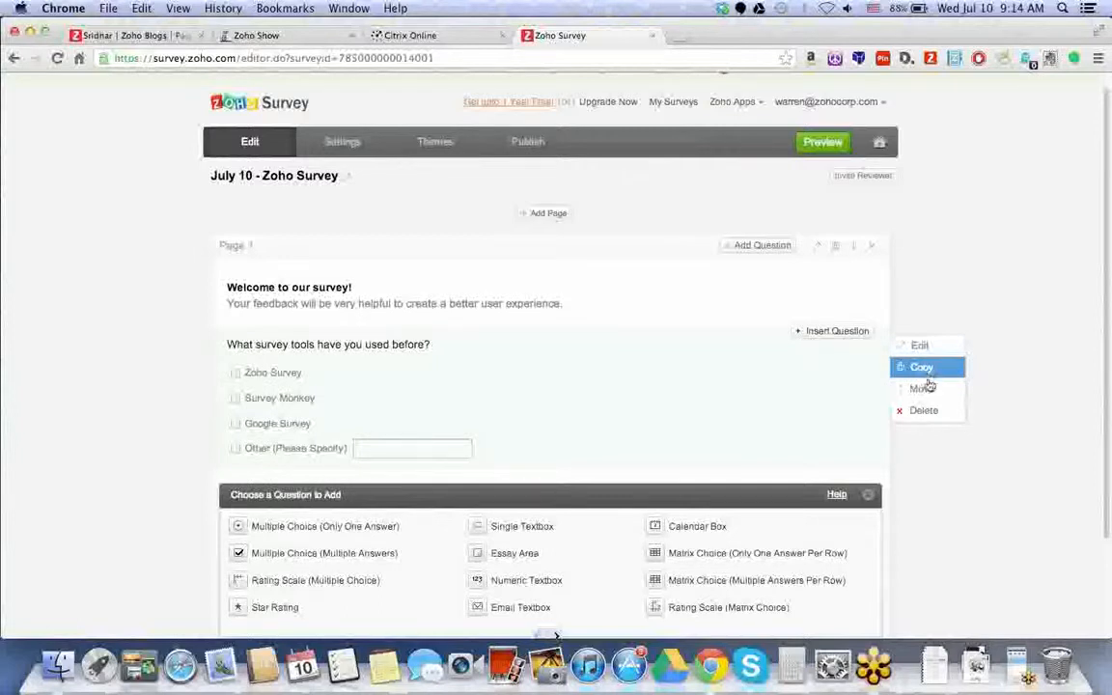
mouse_move(807, 382)
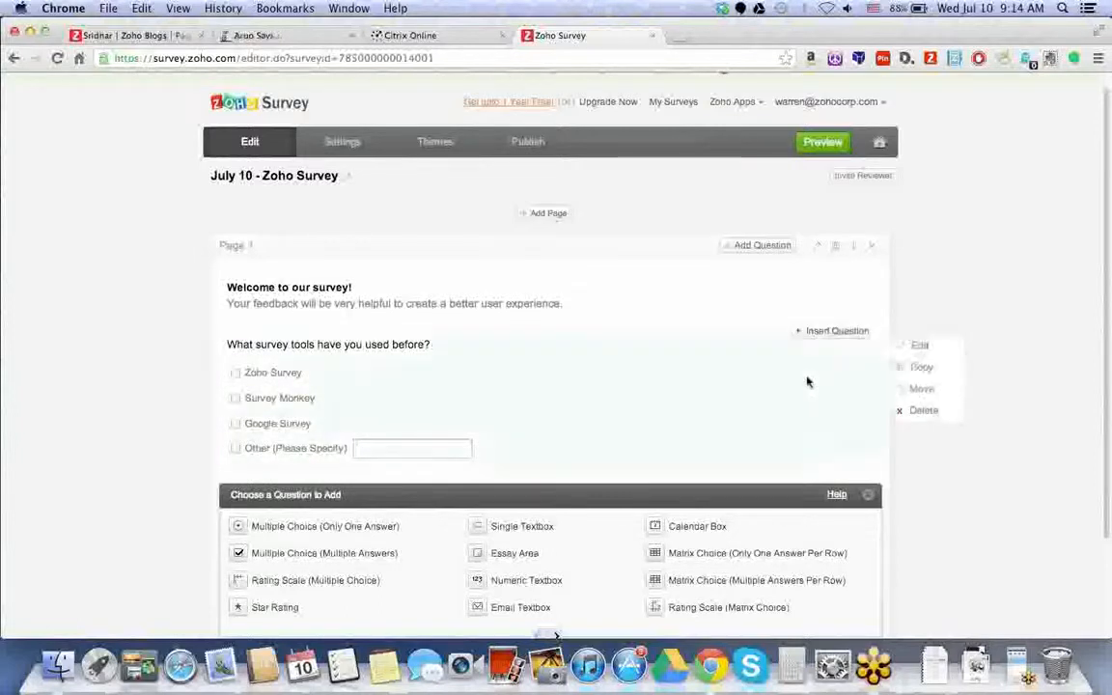
click(917, 388)
click(805, 266)
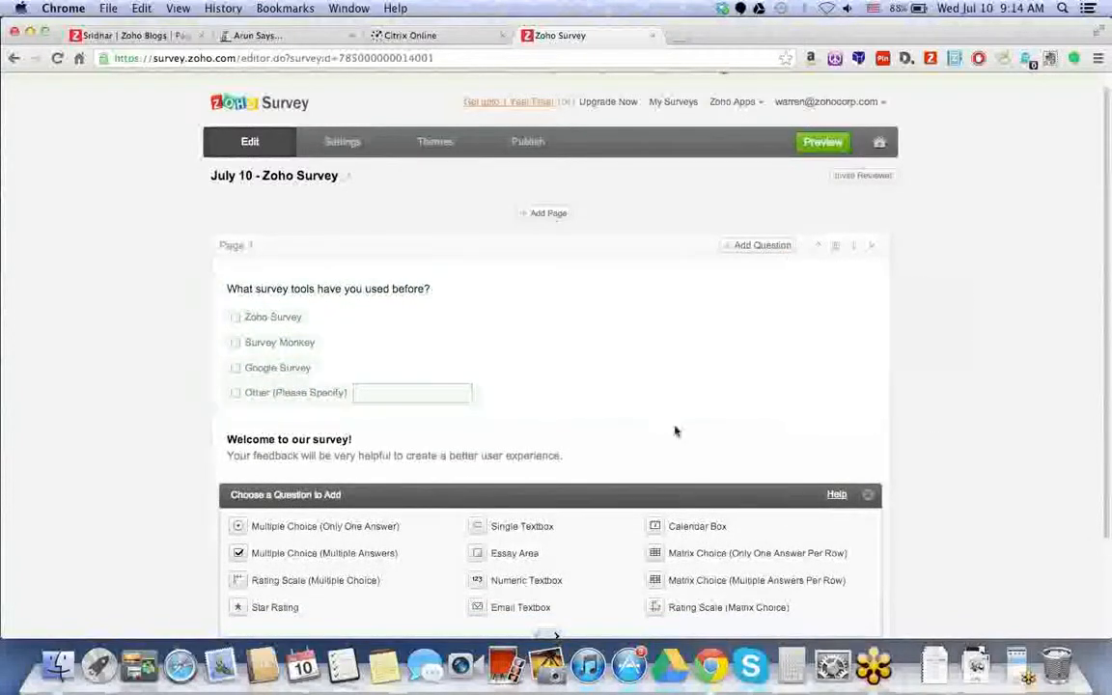
mouse_move(874, 352)
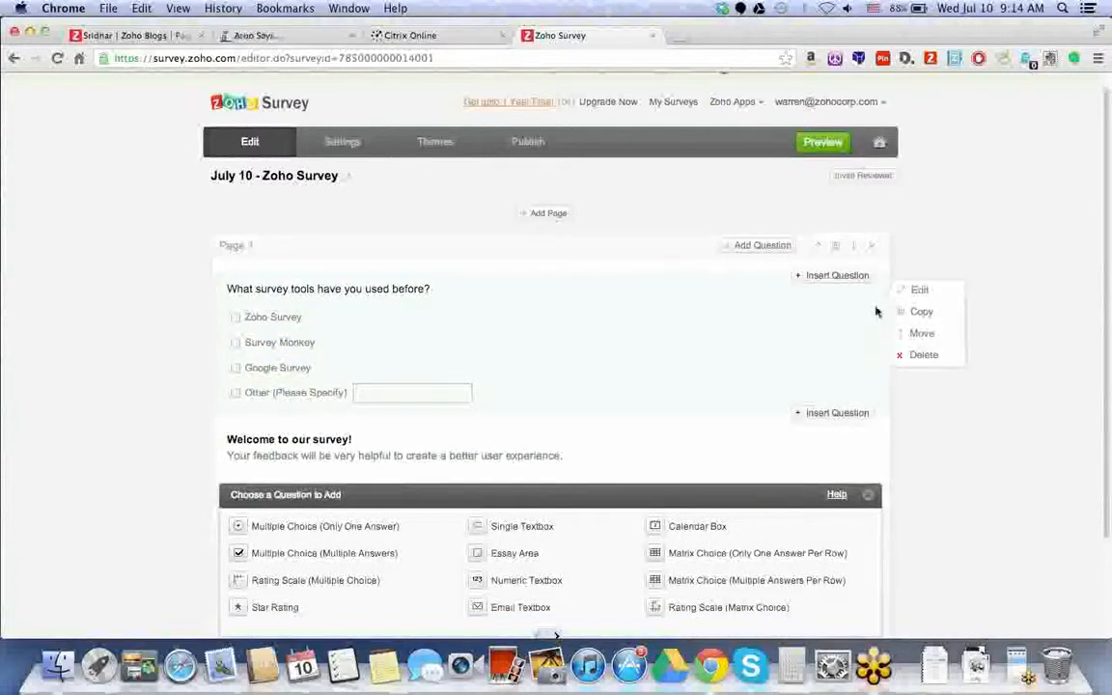
click(921, 333)
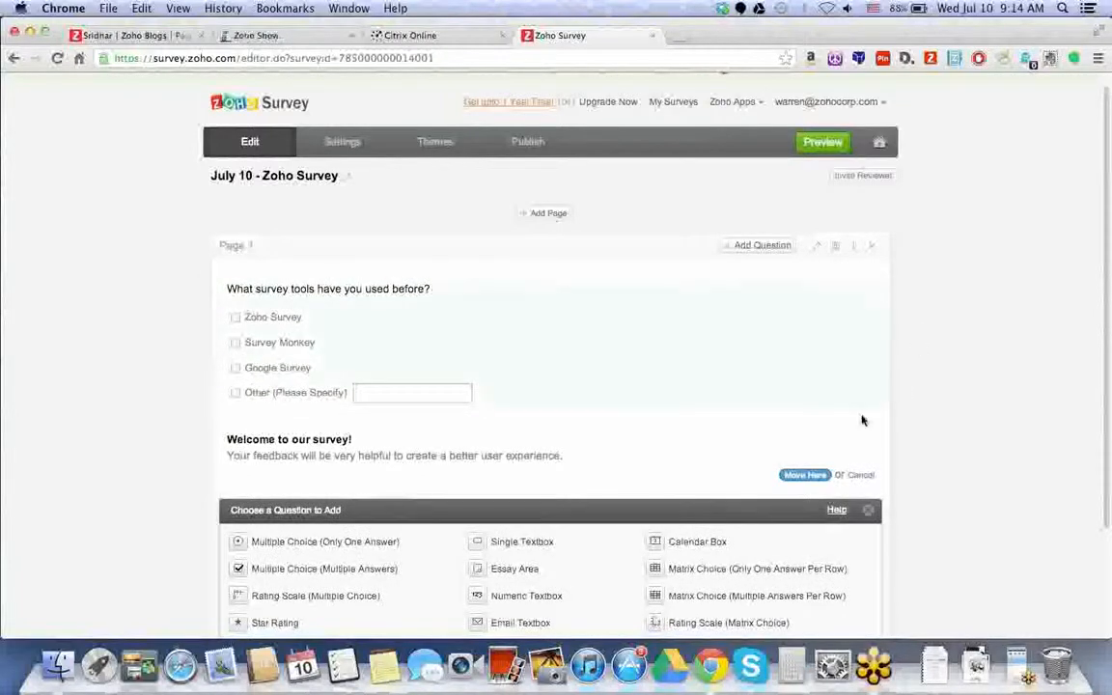
click(805, 476)
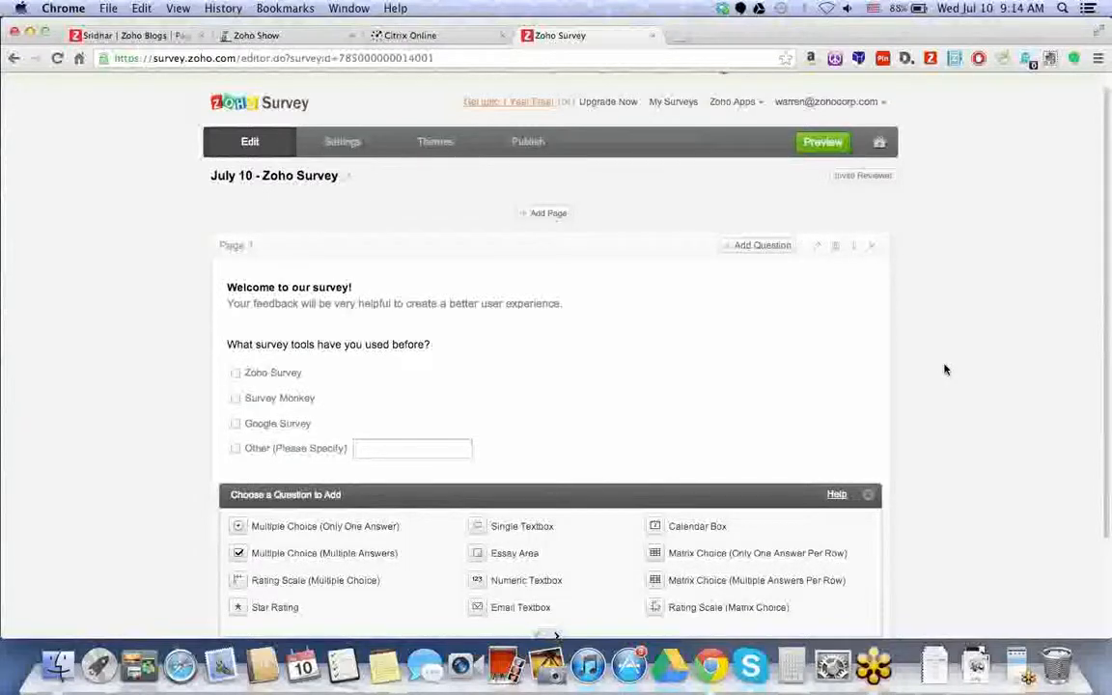
scroll(492, 420, down, 2)
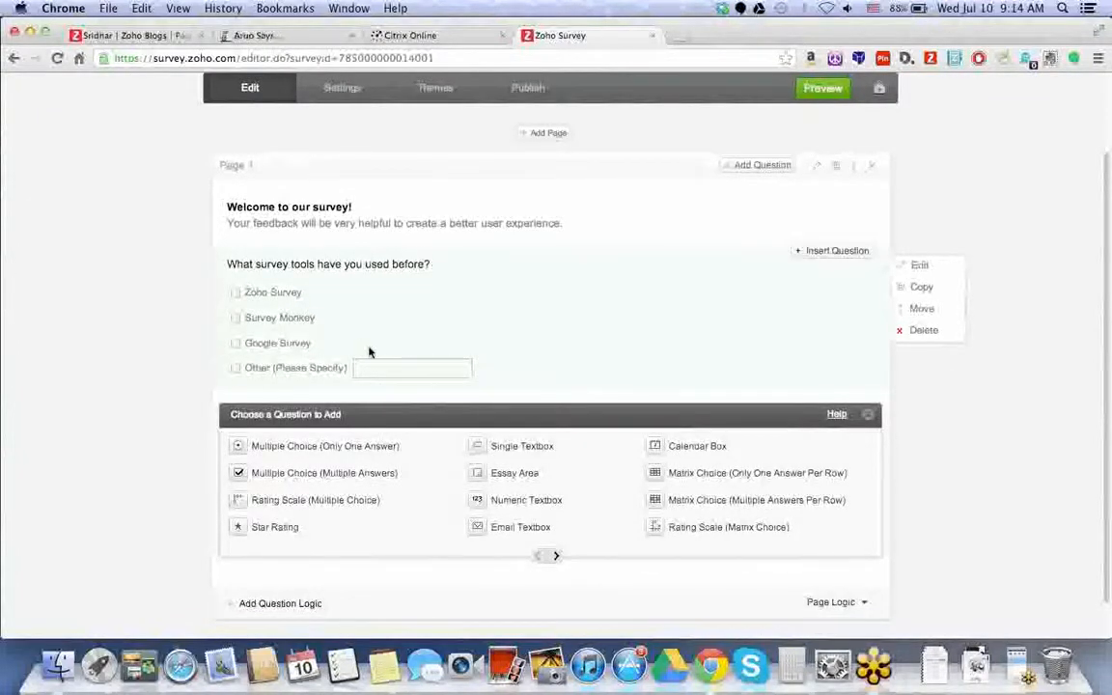
- Add an Essay Area question 'How did you first hear about Zoho Survey?'
click(556, 555)
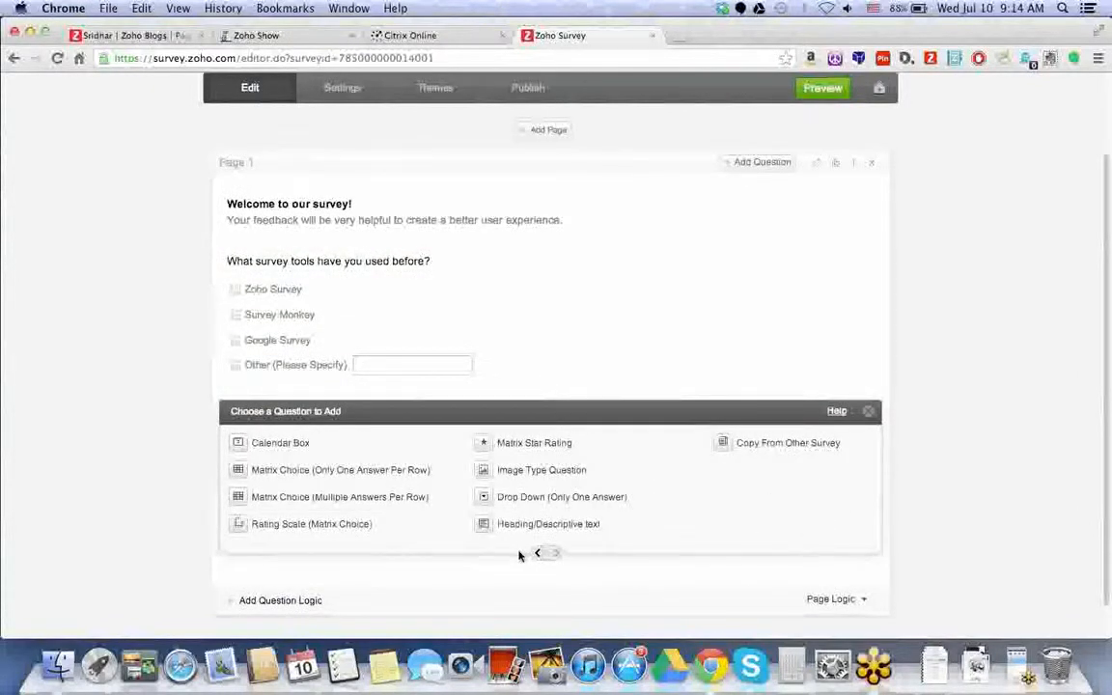
click(537, 556)
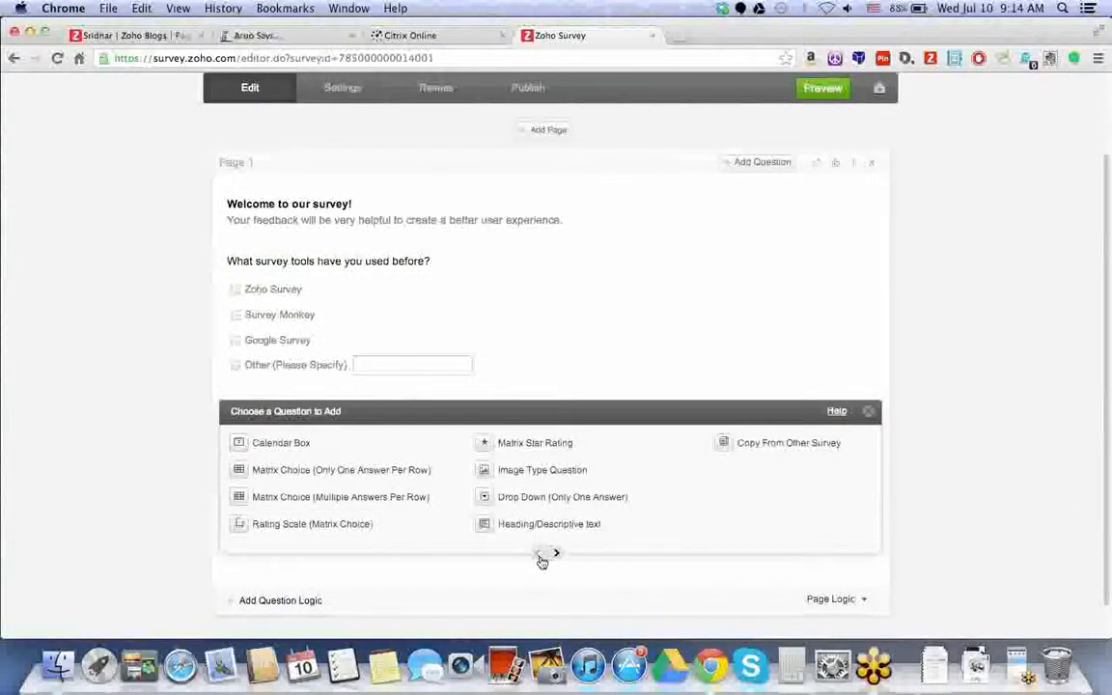
click(539, 557)
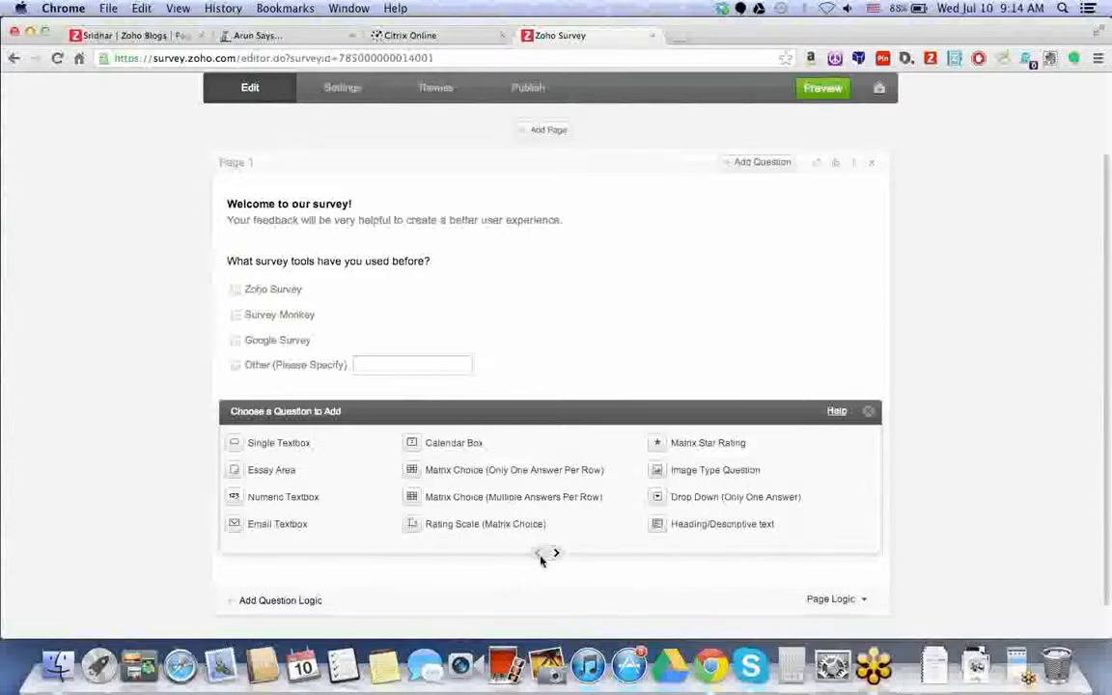
click(539, 556)
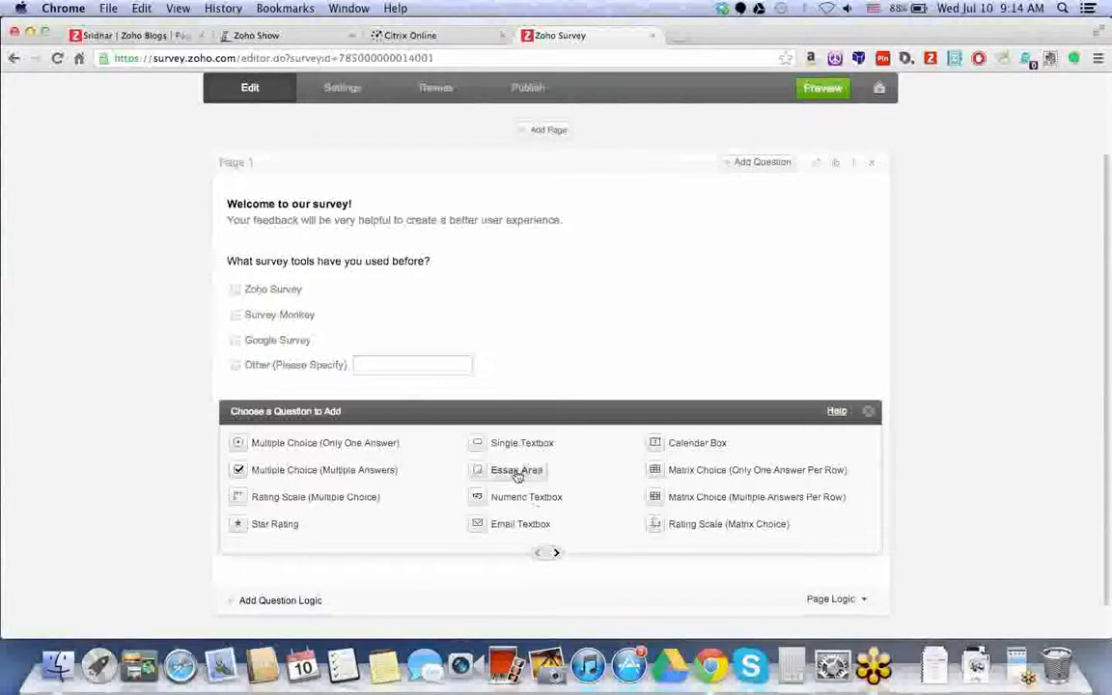
click(516, 470)
text(How did you first hear a)
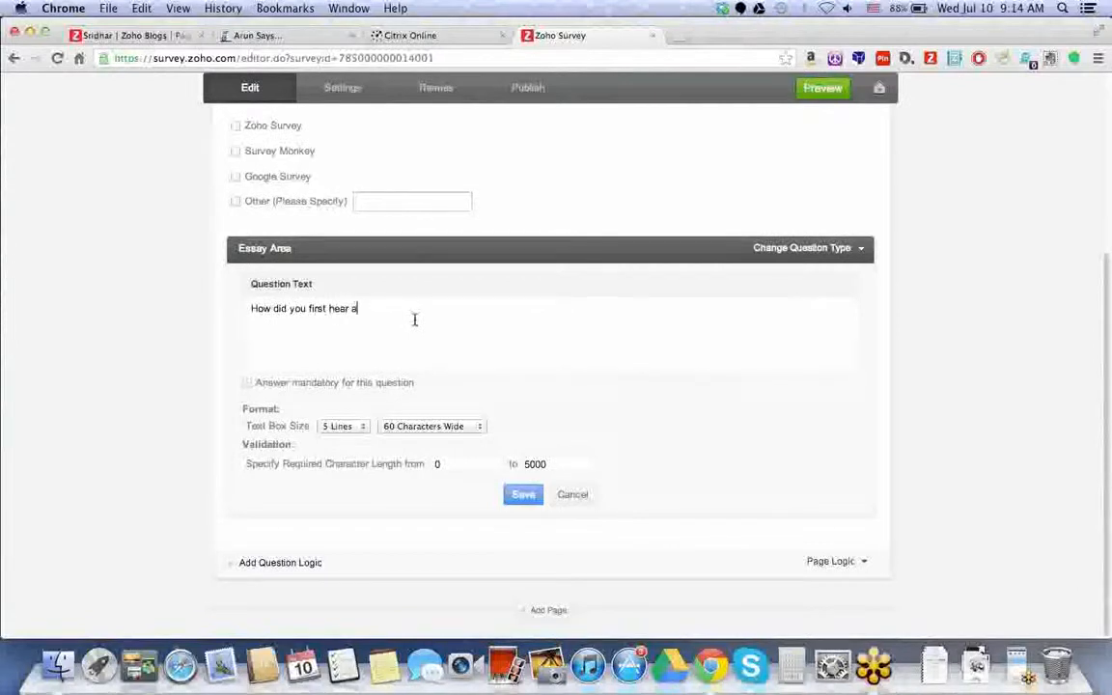
text(bout Zoho Survey?)
- Keep the answer box at 5 lines with a 5000-character maximum and save the question
click(349, 425)
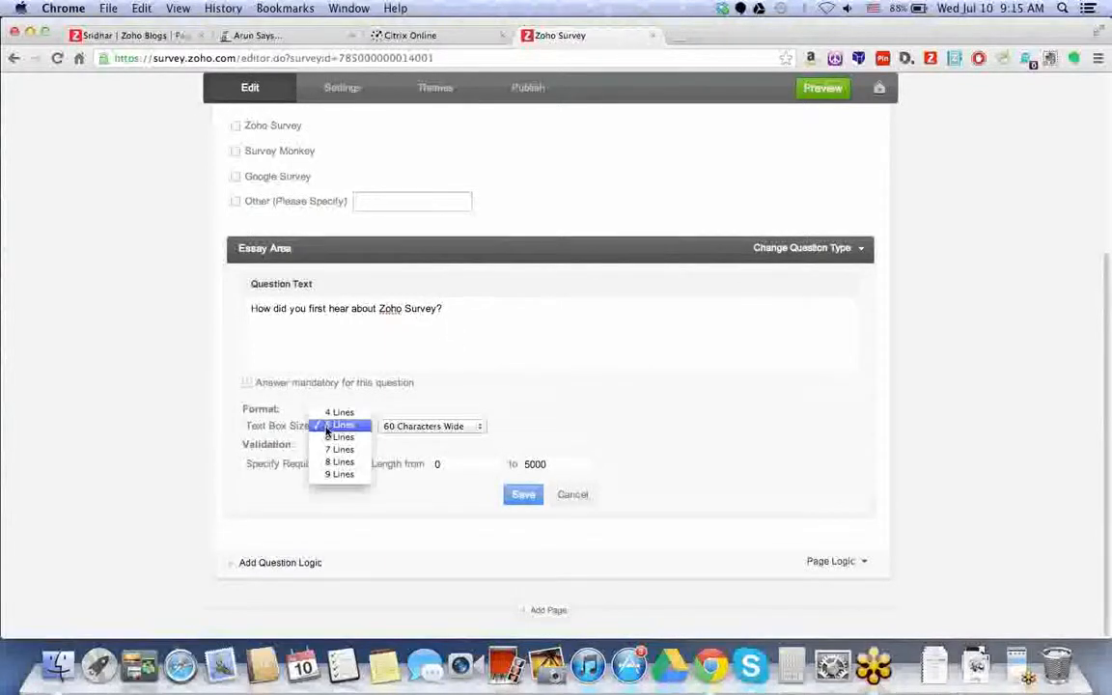
click(506, 409)
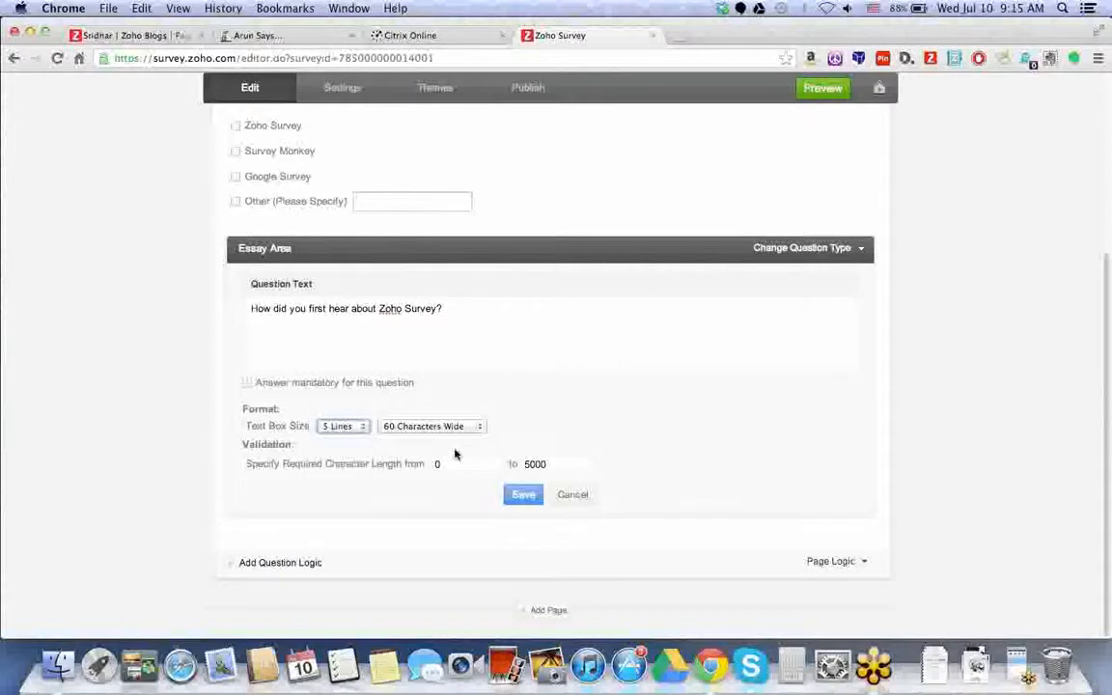
click(493, 465)
click(554, 465)
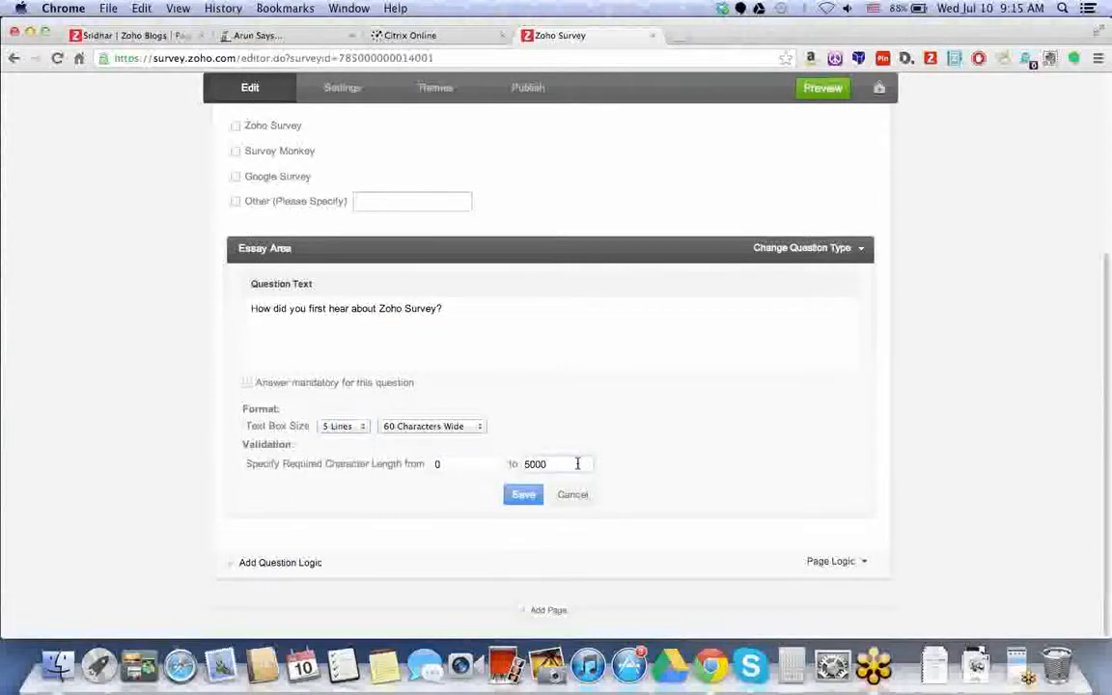
click(524, 496)
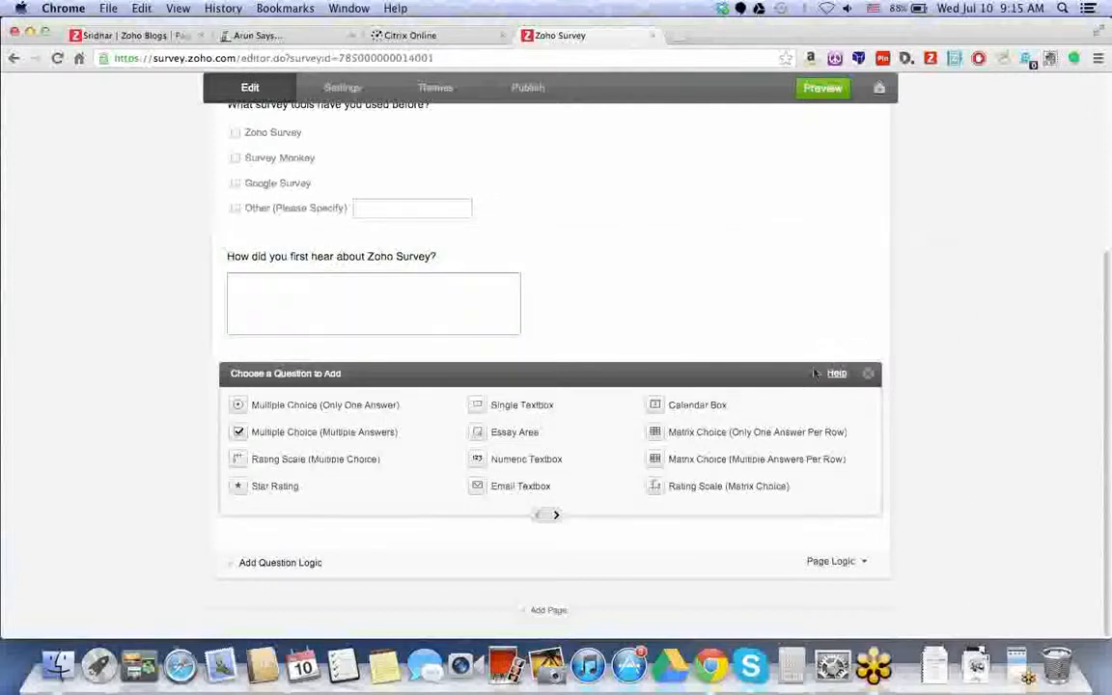
- Add a Star Rating question set to 10 stars
click(288, 494)
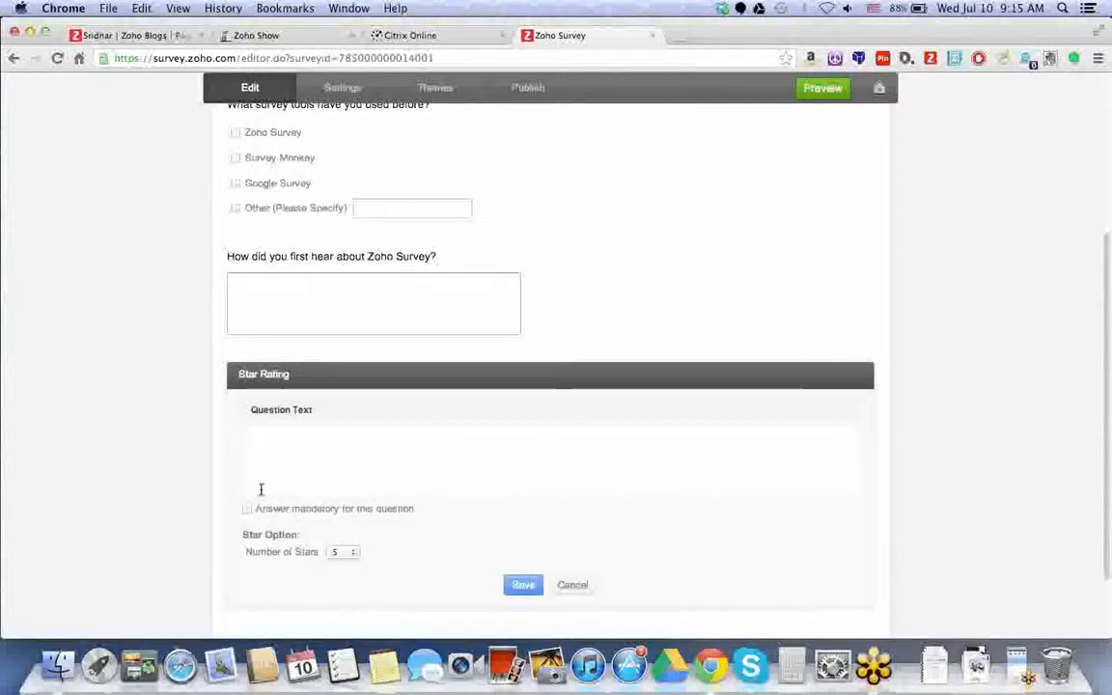
click(299, 476)
scroll(297, 476, down, 2)
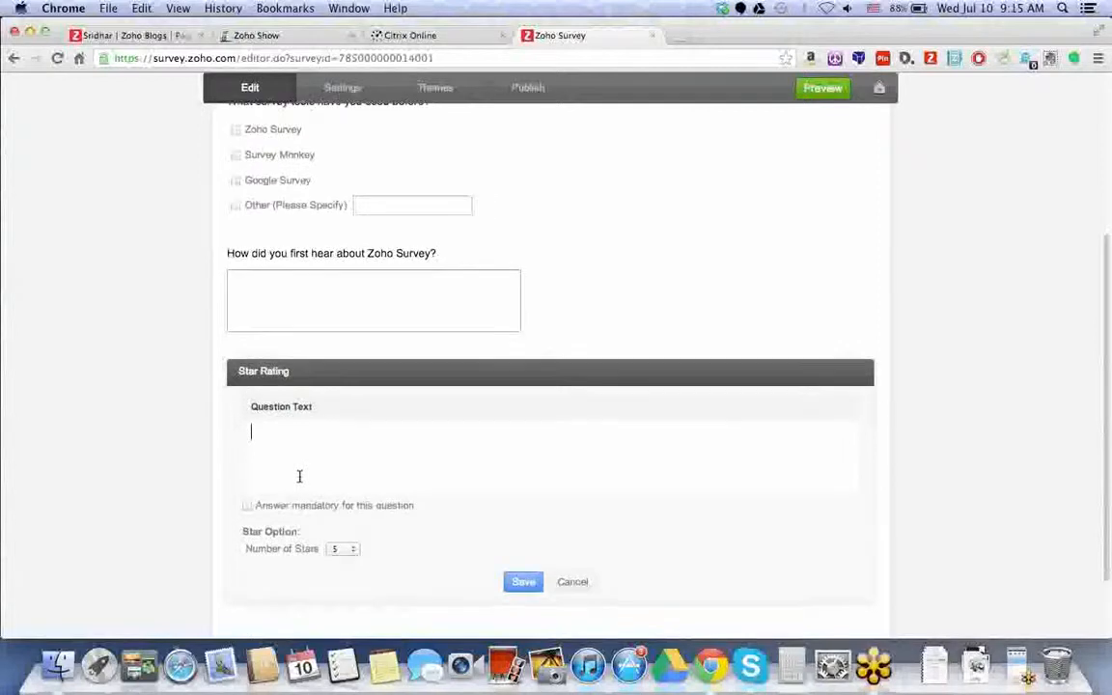
click(345, 463)
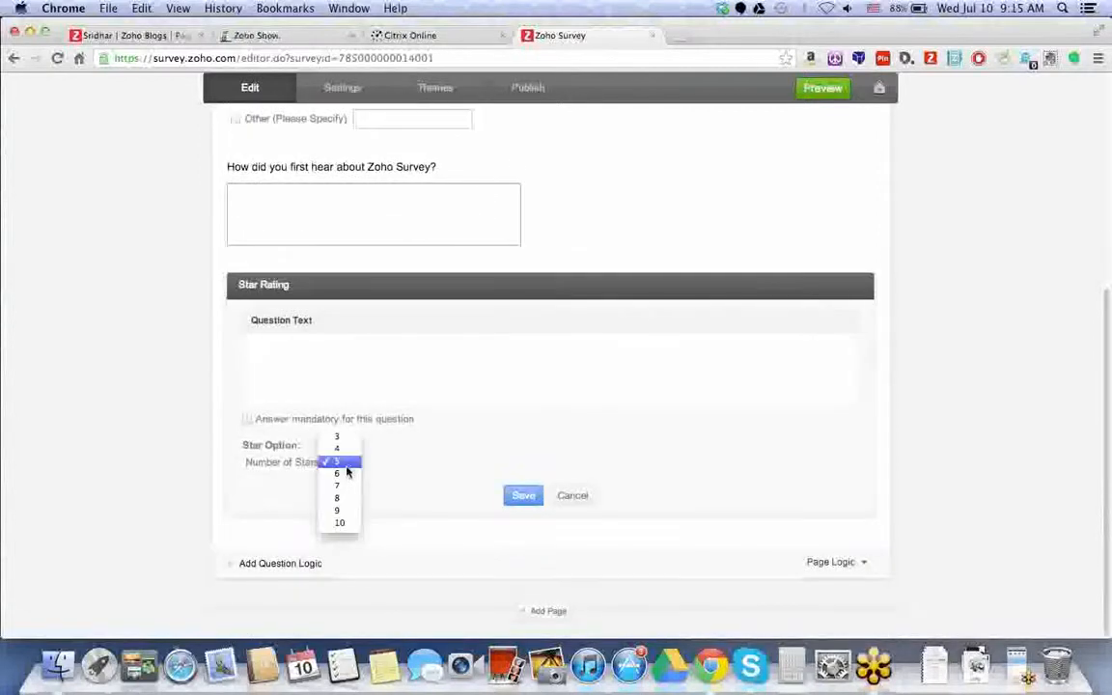
click(340, 523)
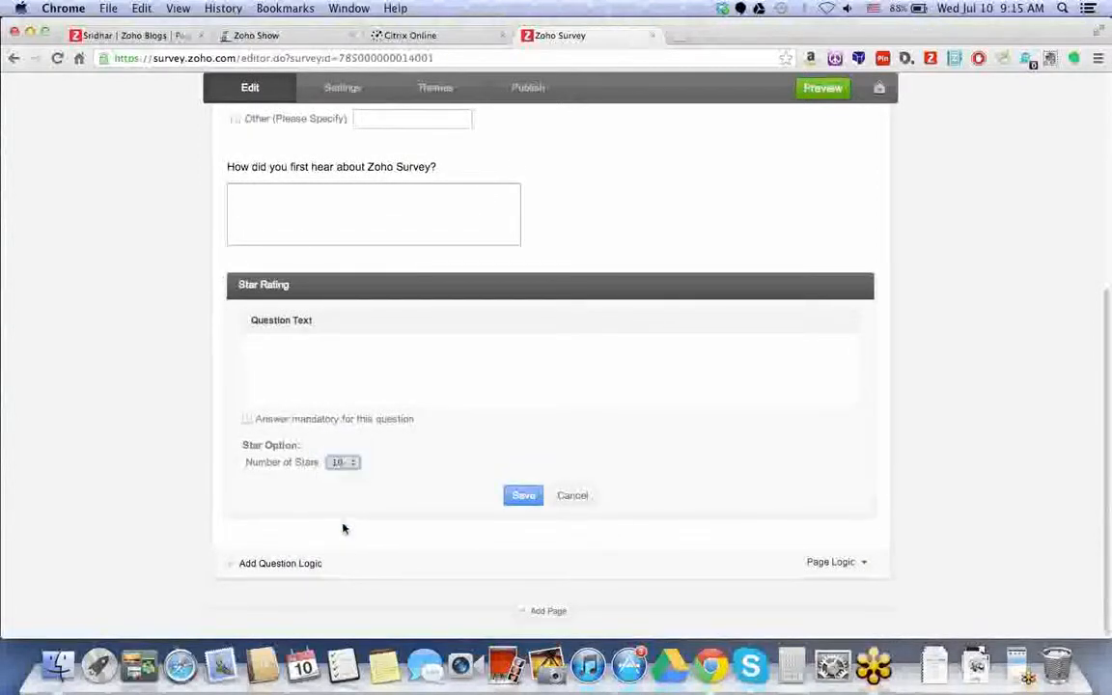
- Ask how easy Zoho Survey is to use, add 'Please rate on a scale of 1-10...', and save
click(393, 381)
text(From wha)
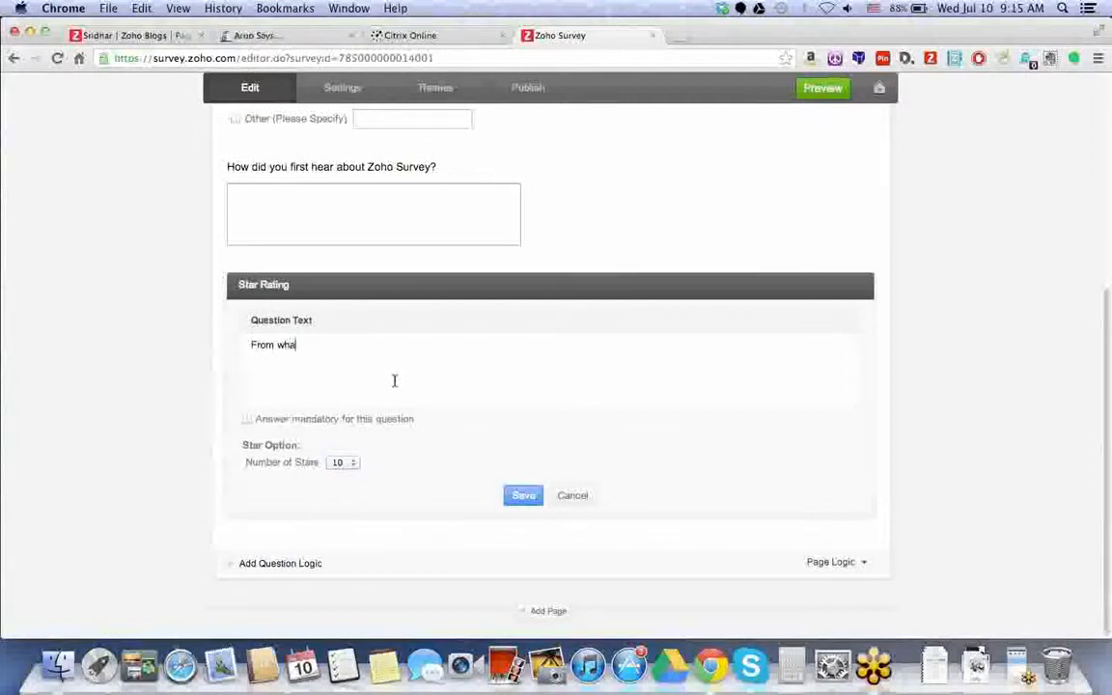
text(t you've seen today, how d)
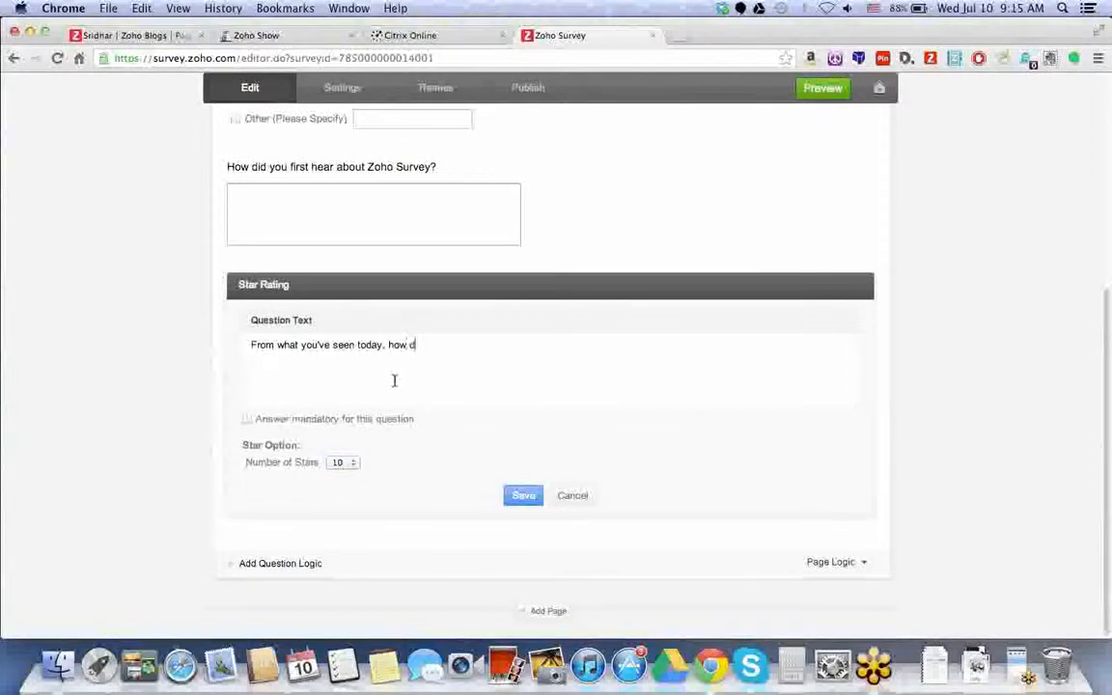
text(o you rate the ea)
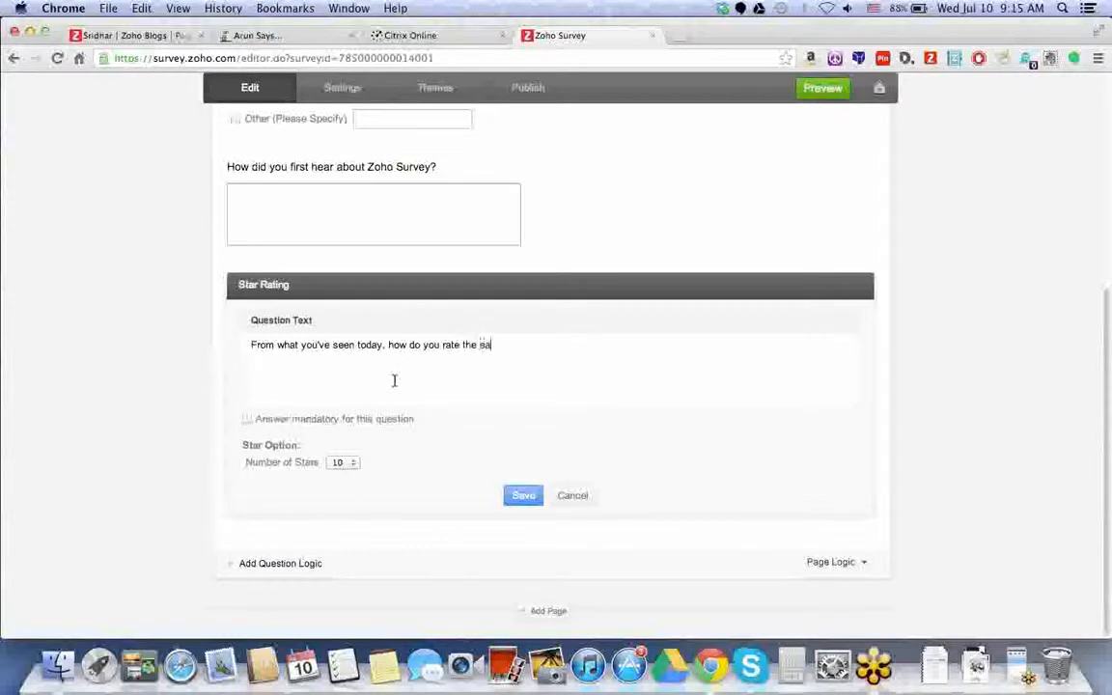
text(se of use of Zoho)
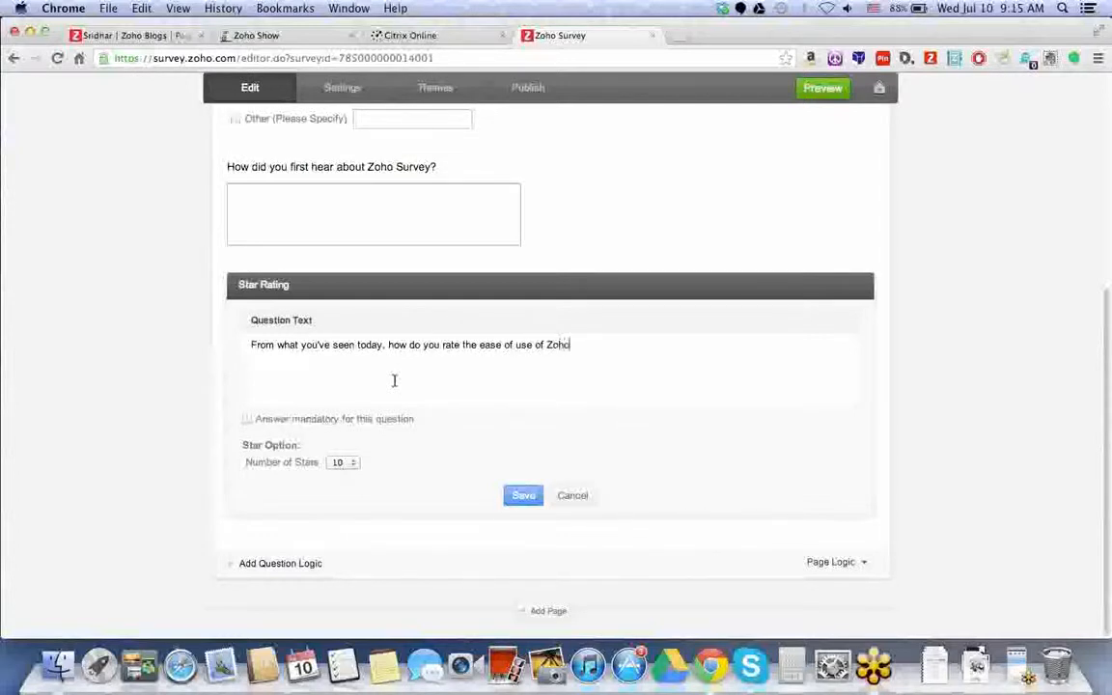
text( Survey to create, dist)
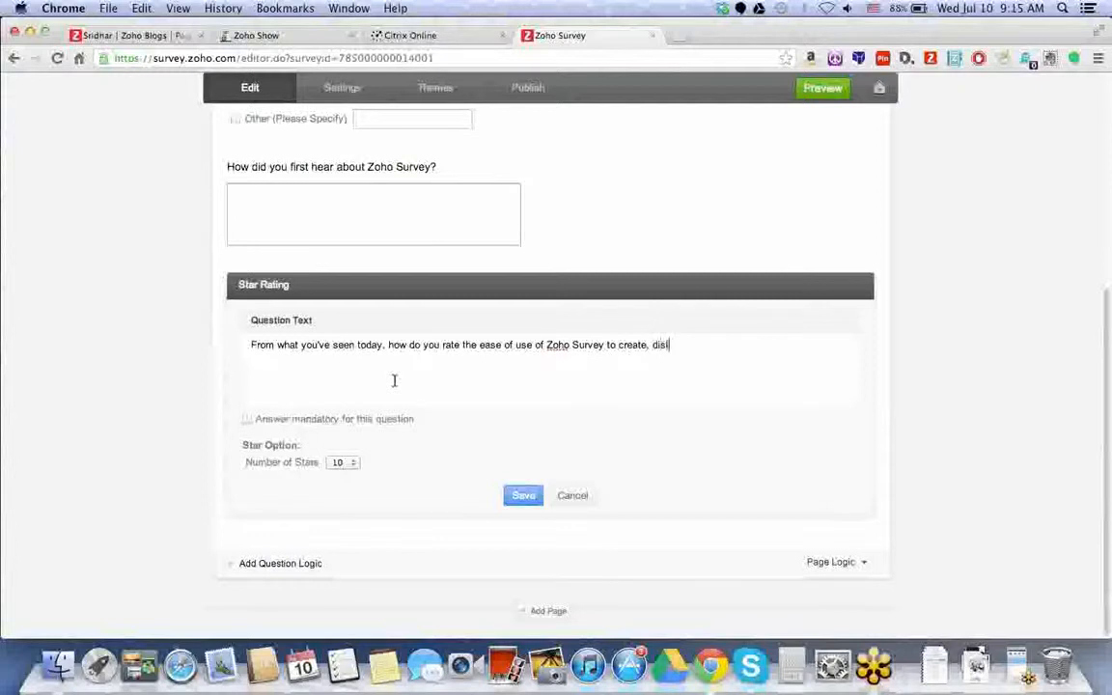
text(ribute and review feedback?)
key(Return)
key(Return)
text(Pleas)
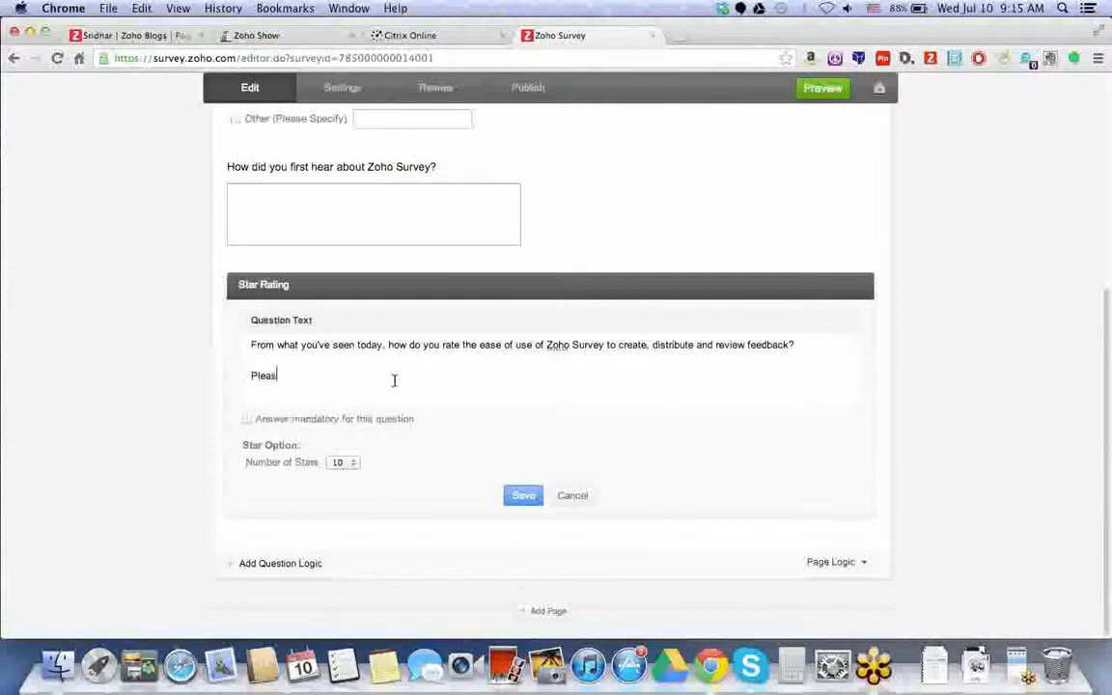
text(e rate on a)
text( sca)
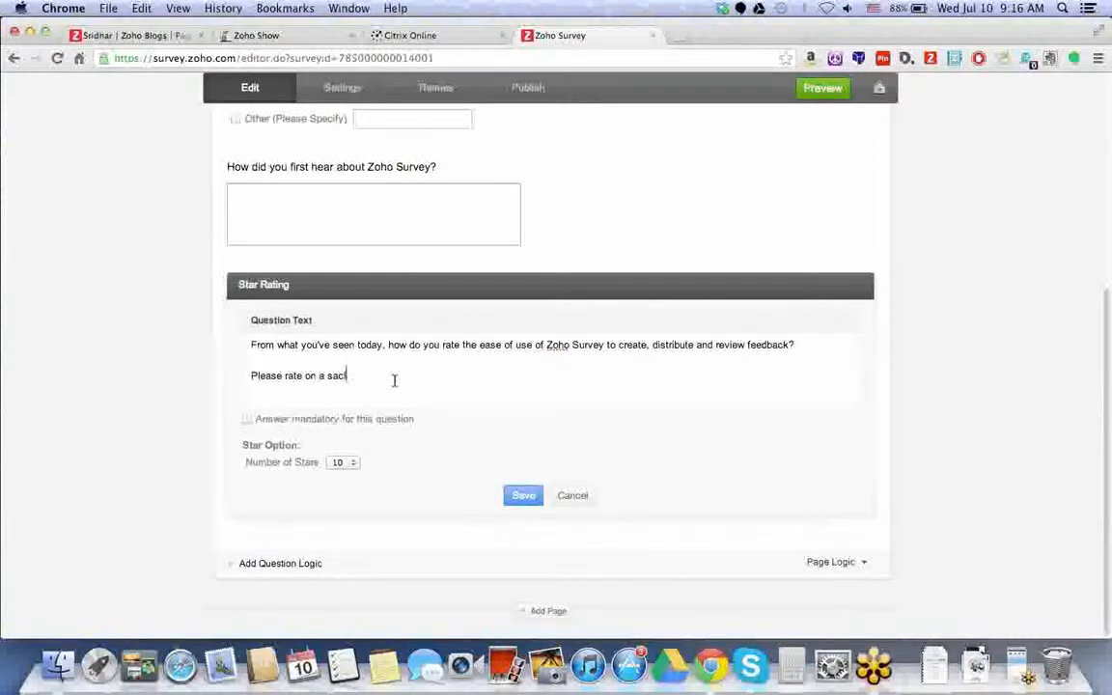
text(le of 1-10 with 10 bein)
text(g ithe bes)
text(th)
text(e best.)
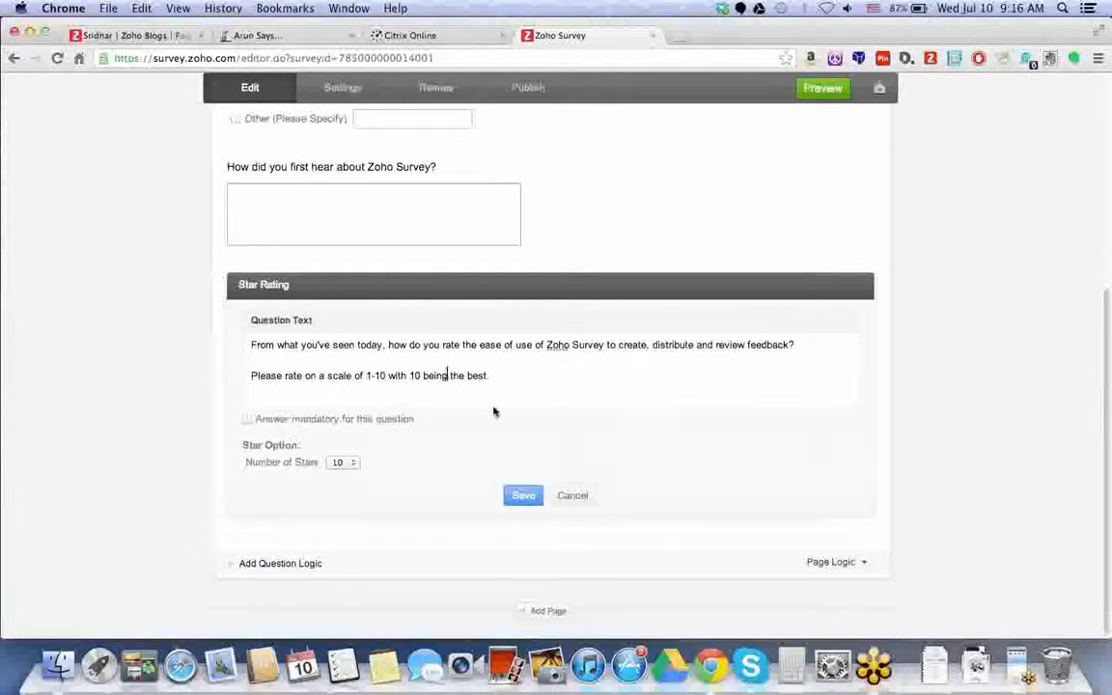
click(523, 496)
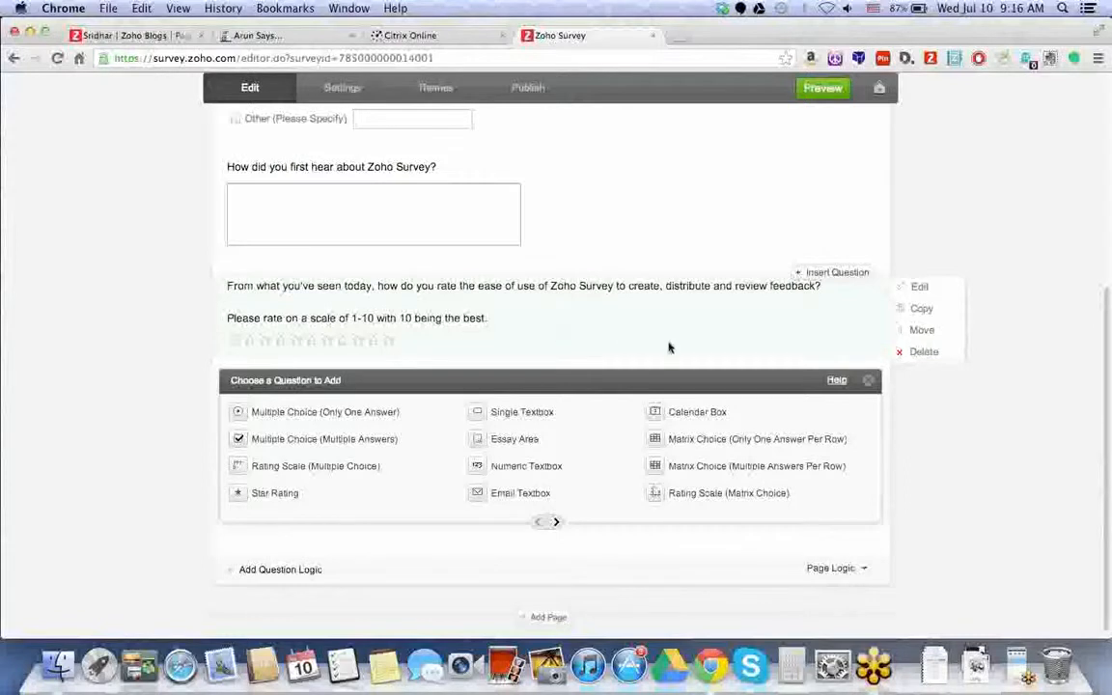
- Add a drop-down 'best part of Zoho Survey' question with choices Integration with many other apps, Ease of use, Clean interface, Something fun and new
click(556, 522)
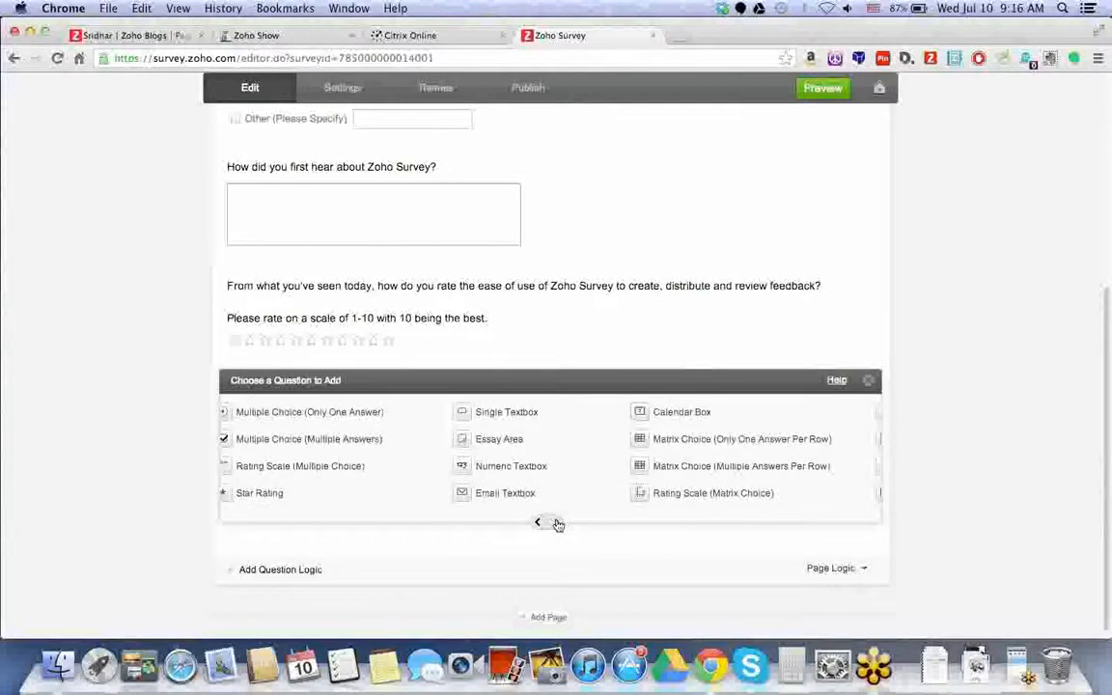
click(557, 523)
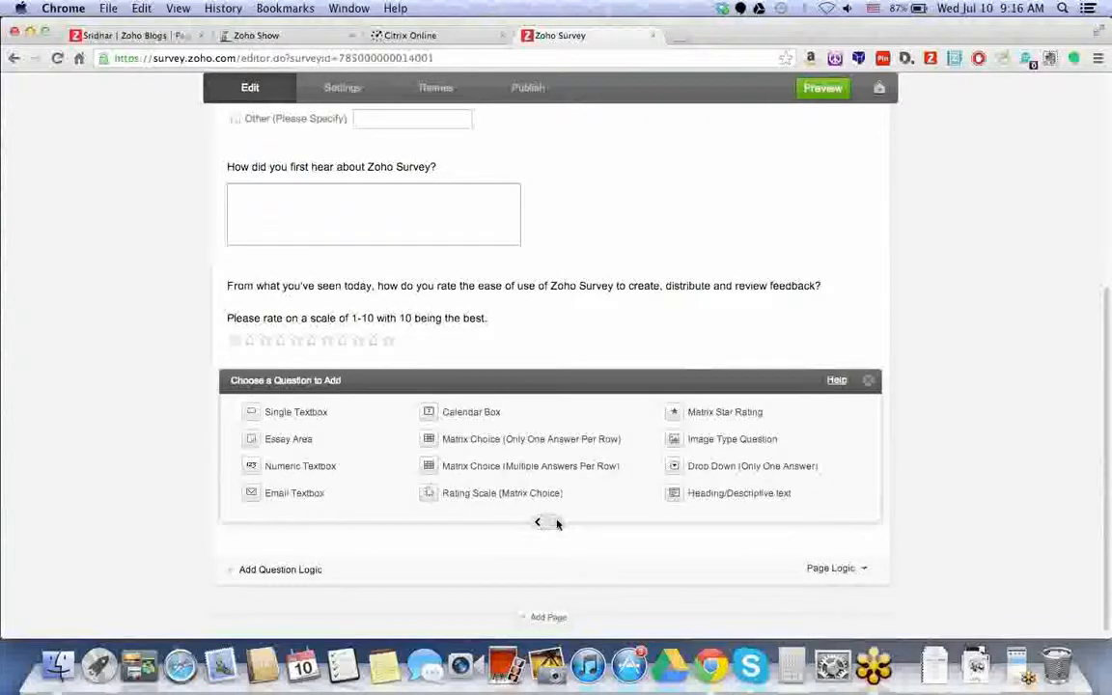
click(557, 523)
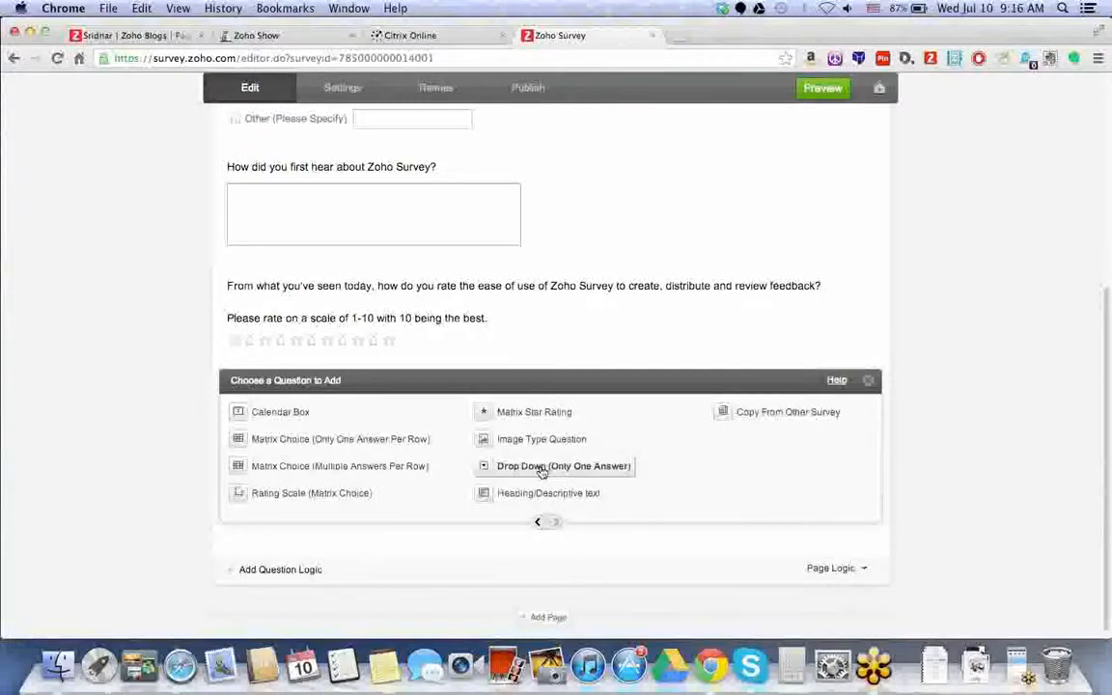
click(541, 467)
text(What do you think is the best part of Zoho Survey)
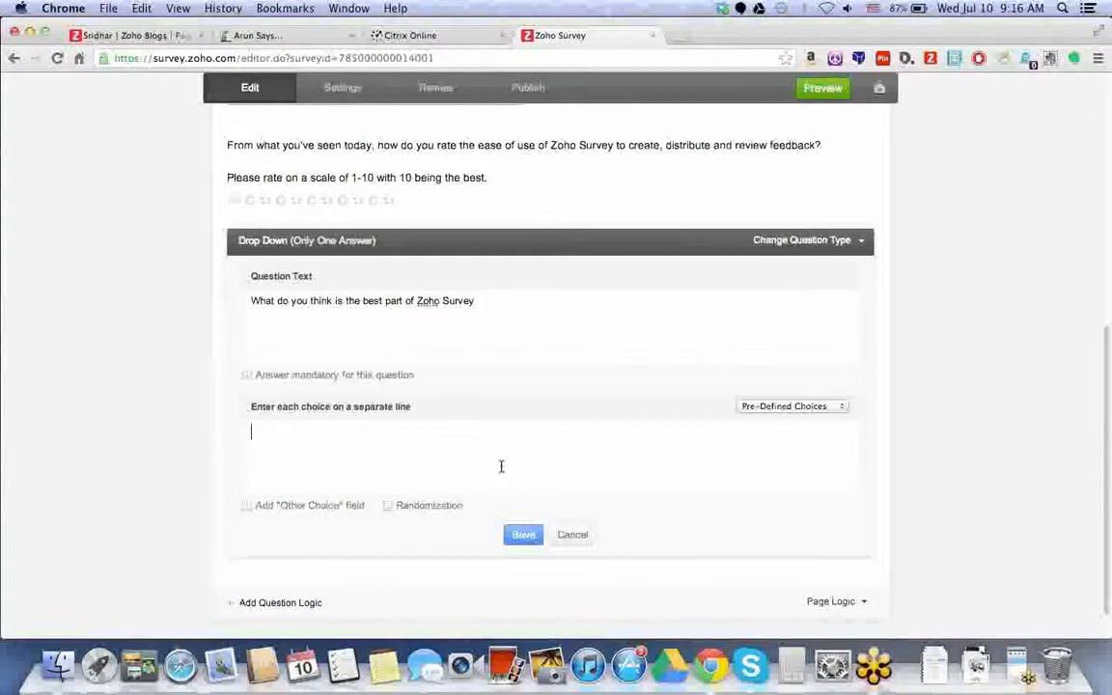
text(Integration with many other apps)
key(Return)
text(Ease of use)
key(Return)
text(Clean interface)
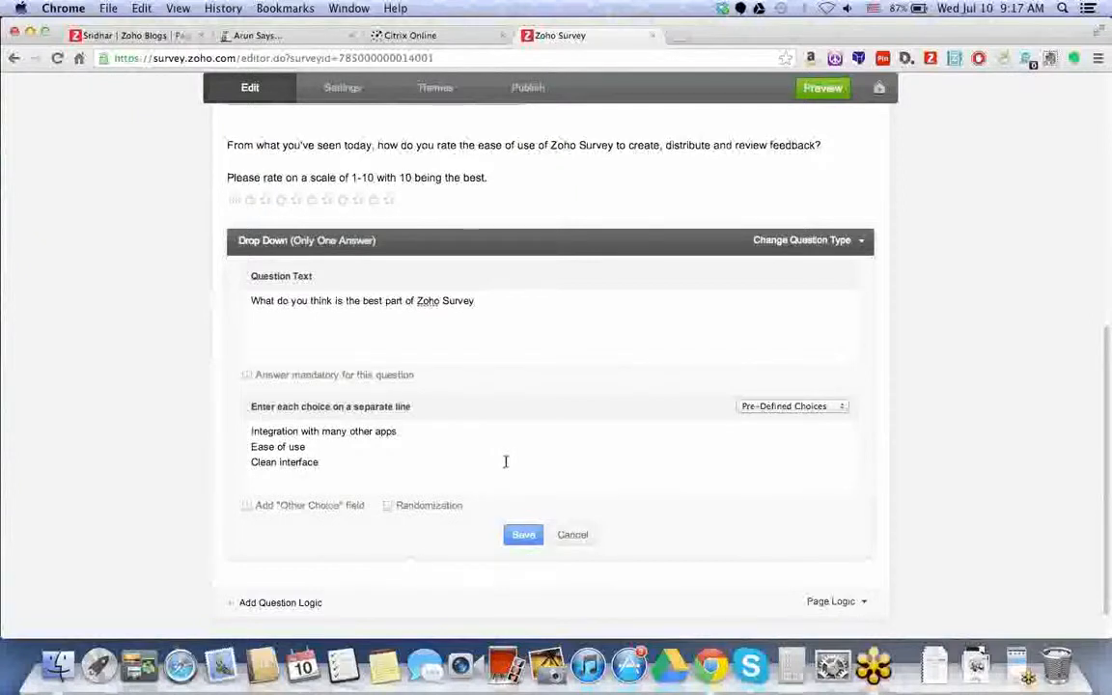
key(Return)
text(Some)
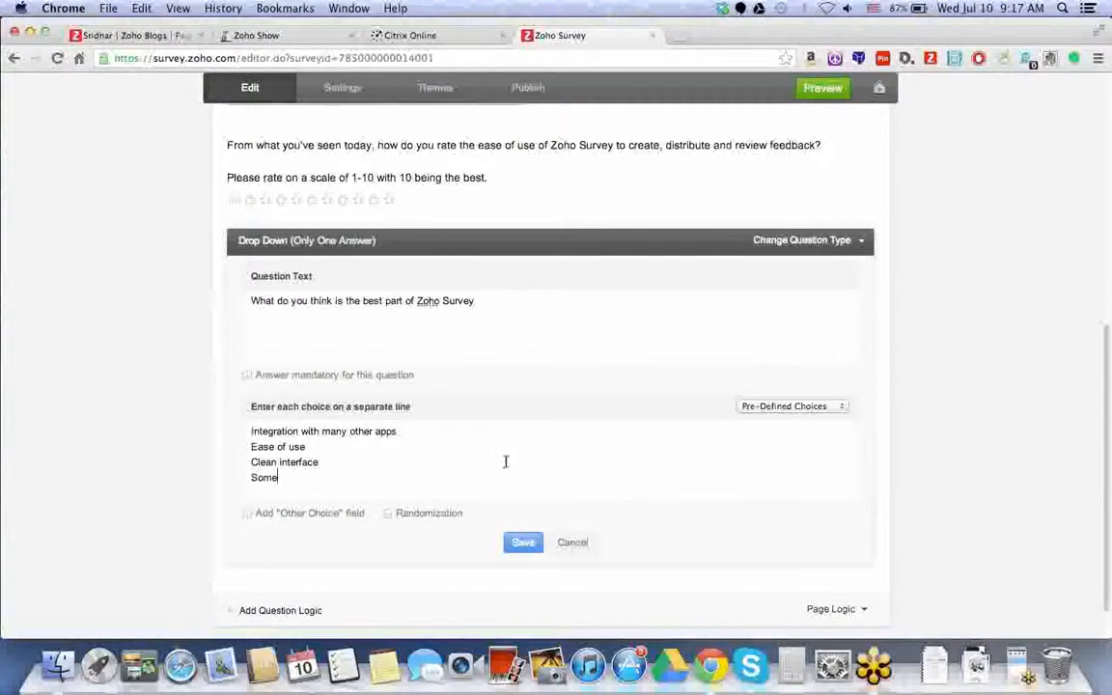
text(thing fun and new)
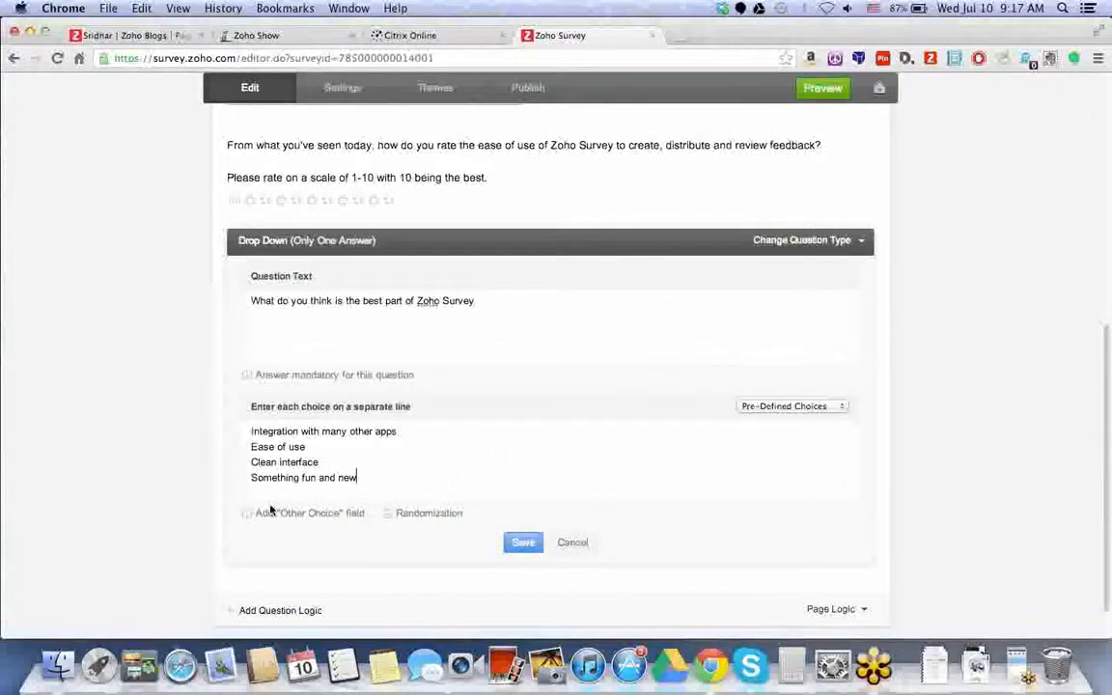
- Add an Other option, randomize the choice order, and save the drop-down question
click(247, 515)
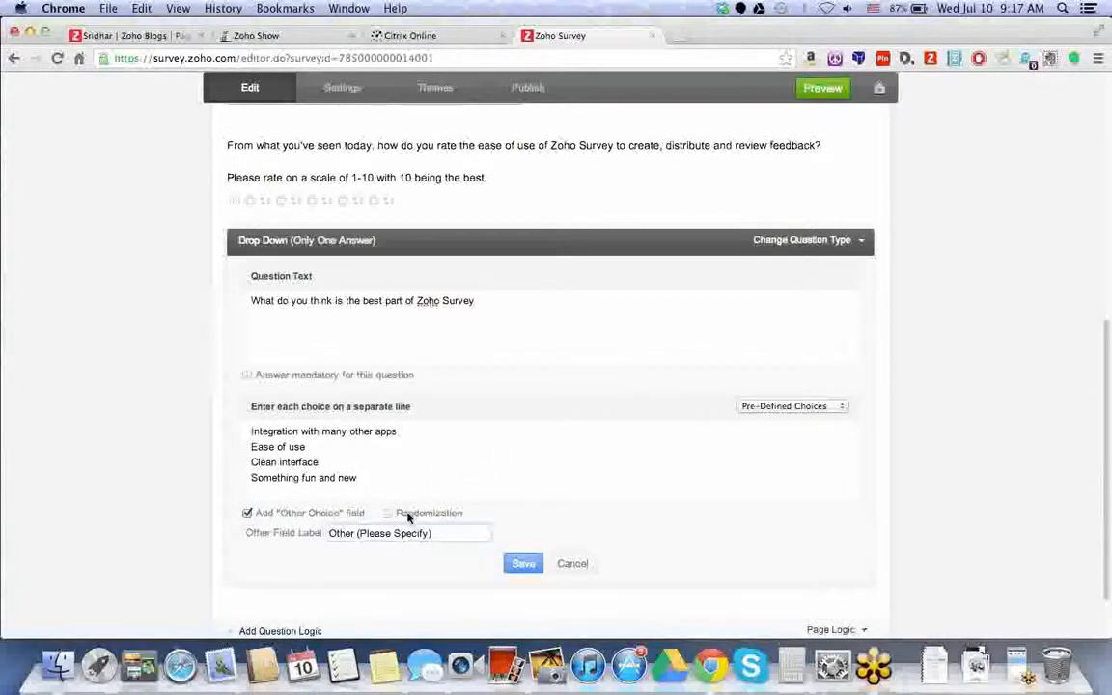
click(388, 514)
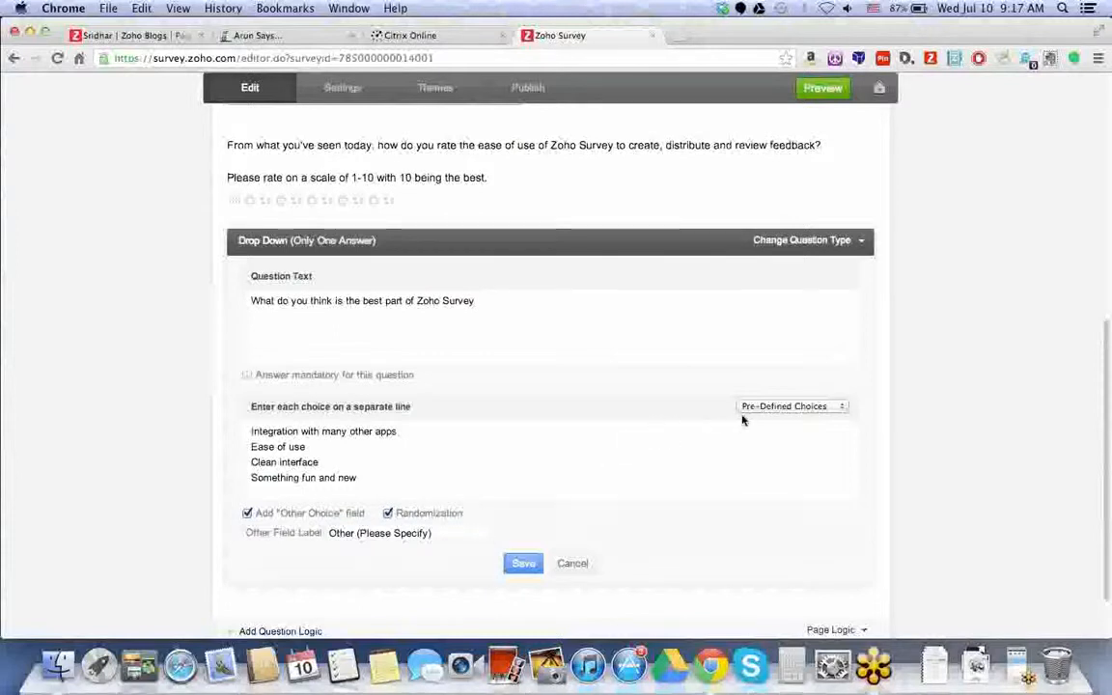
click(809, 406)
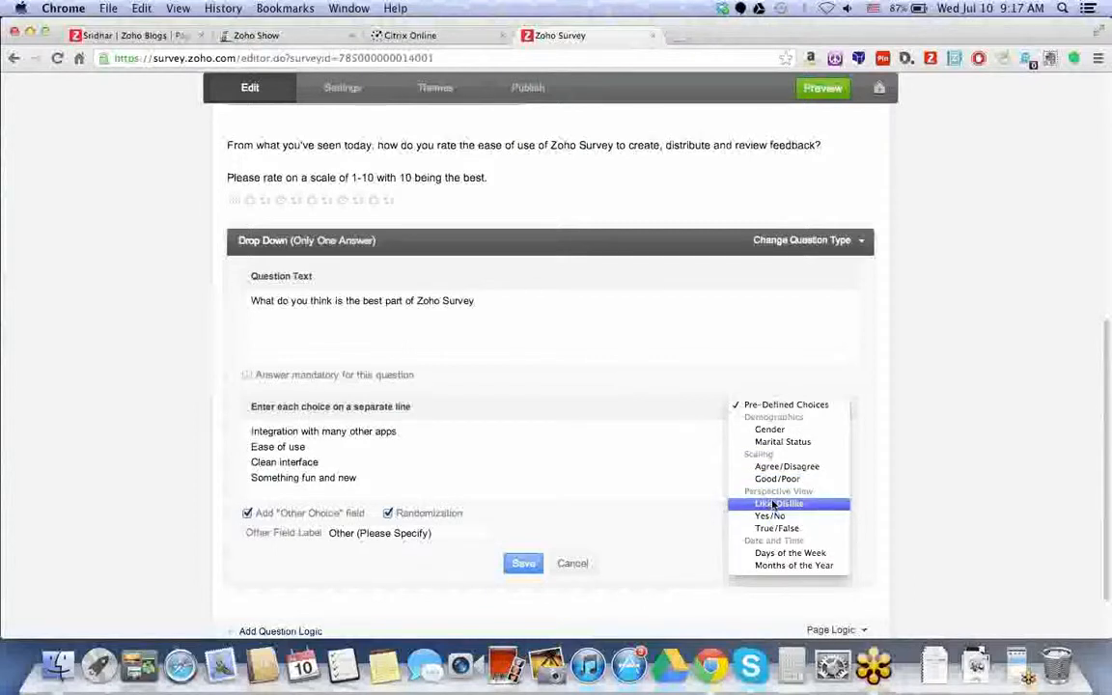
click(662, 470)
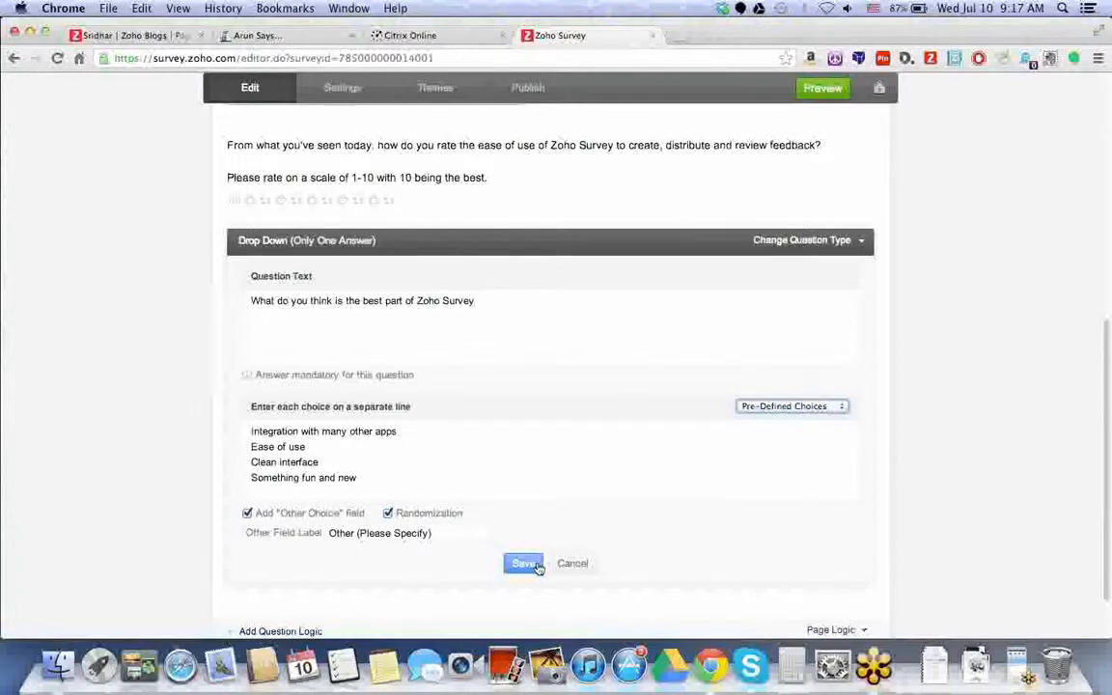
click(536, 565)
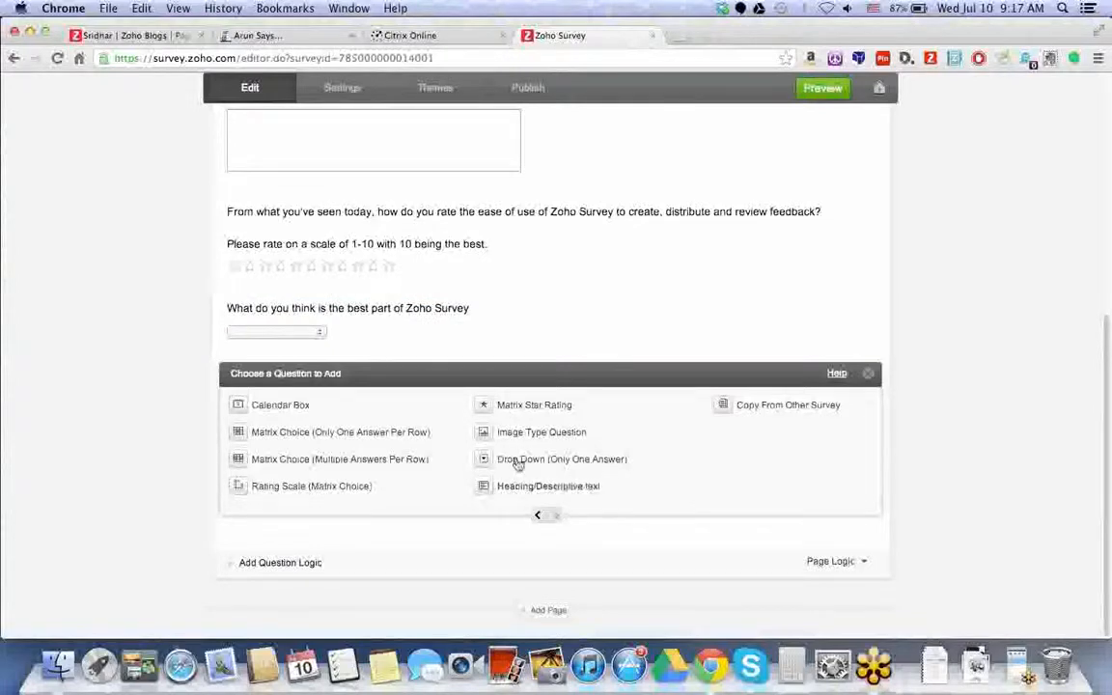
click(518, 459)
text(HOw do)
key(BackSpace)
key(BackSpace)
key(BackSpace)
key(BackSpace)
key(BackSpace)
key(BackSpace)
text(ow dyou)
key(BackSpace)
key(BackSpace)
key(BackSpace)
key(BackSpace)
text(o you like Zoho Survey?)
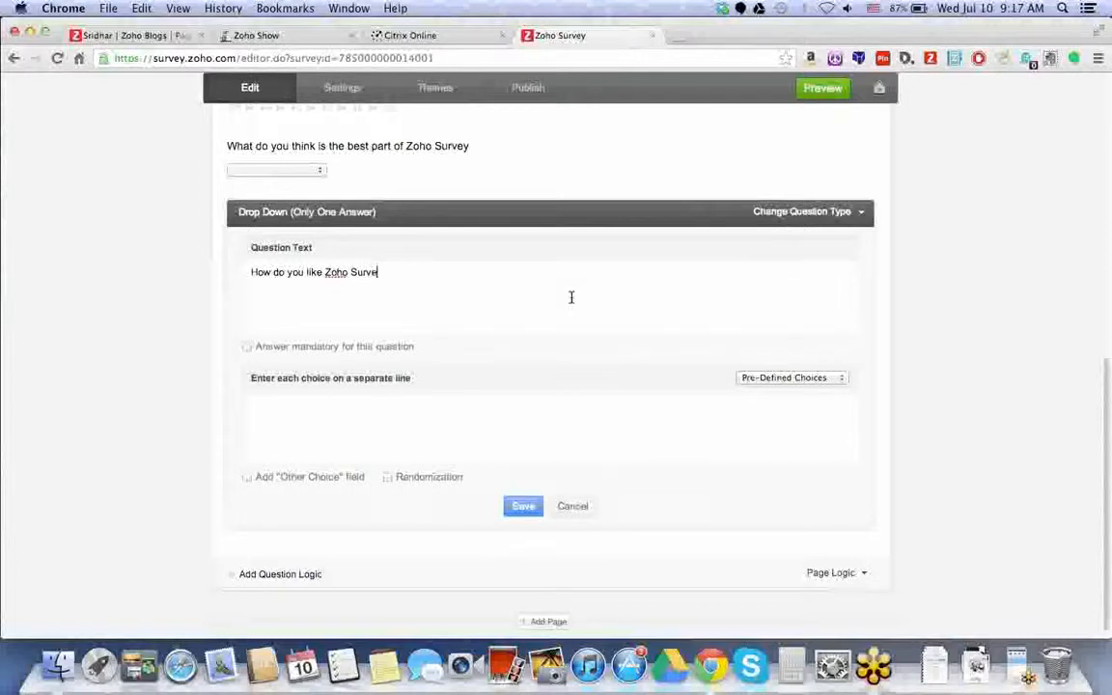
click(792, 381)
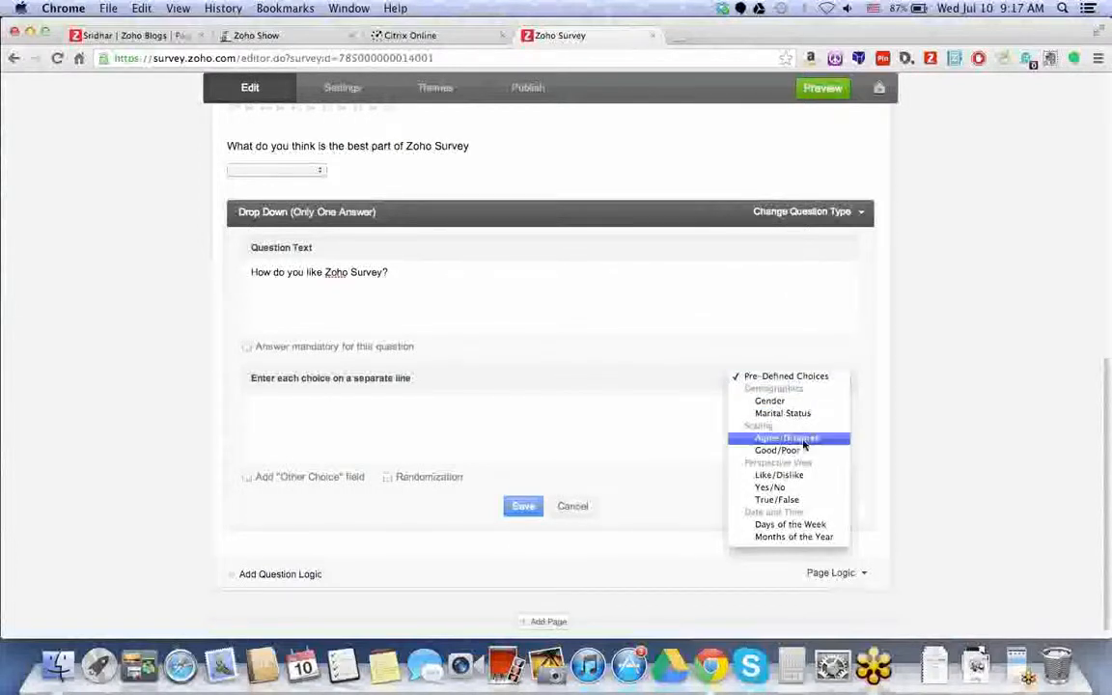
click(803, 440)
drag(343, 448, 311, 409)
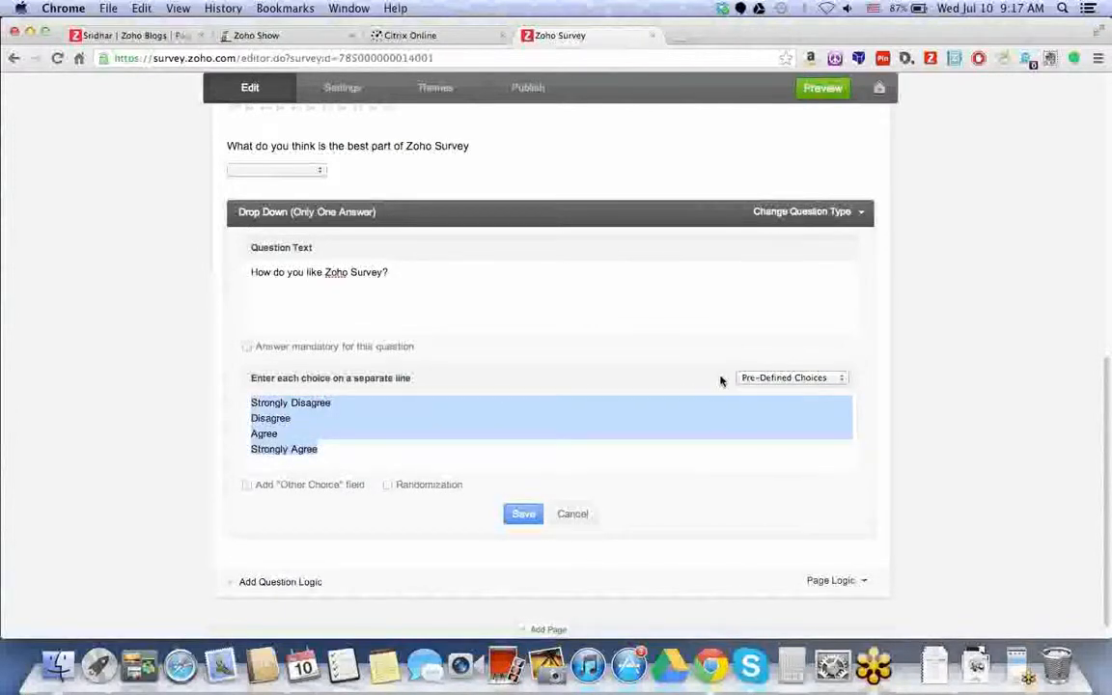
click(749, 379)
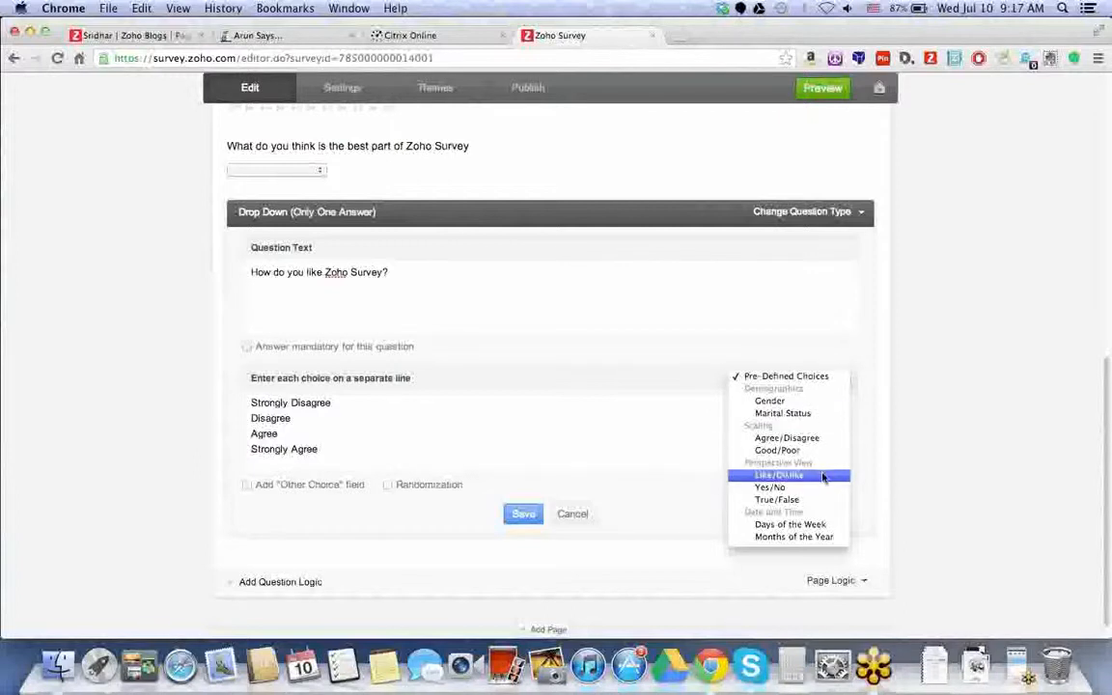
click(789, 524)
click(755, 380)
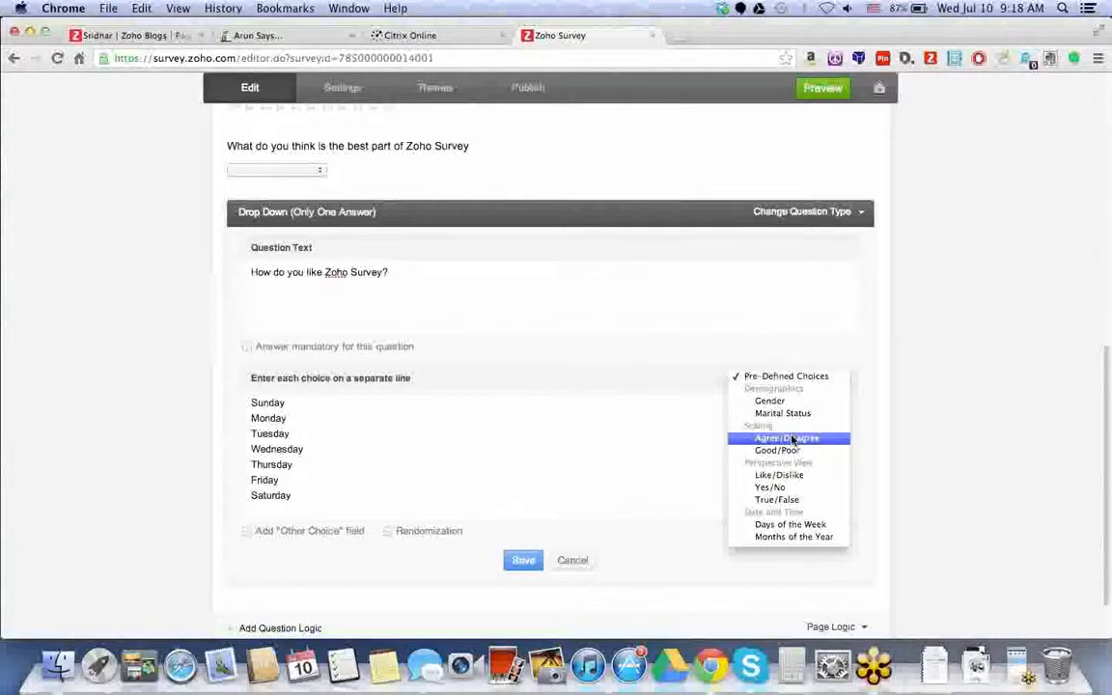
click(769, 401)
click(772, 377)
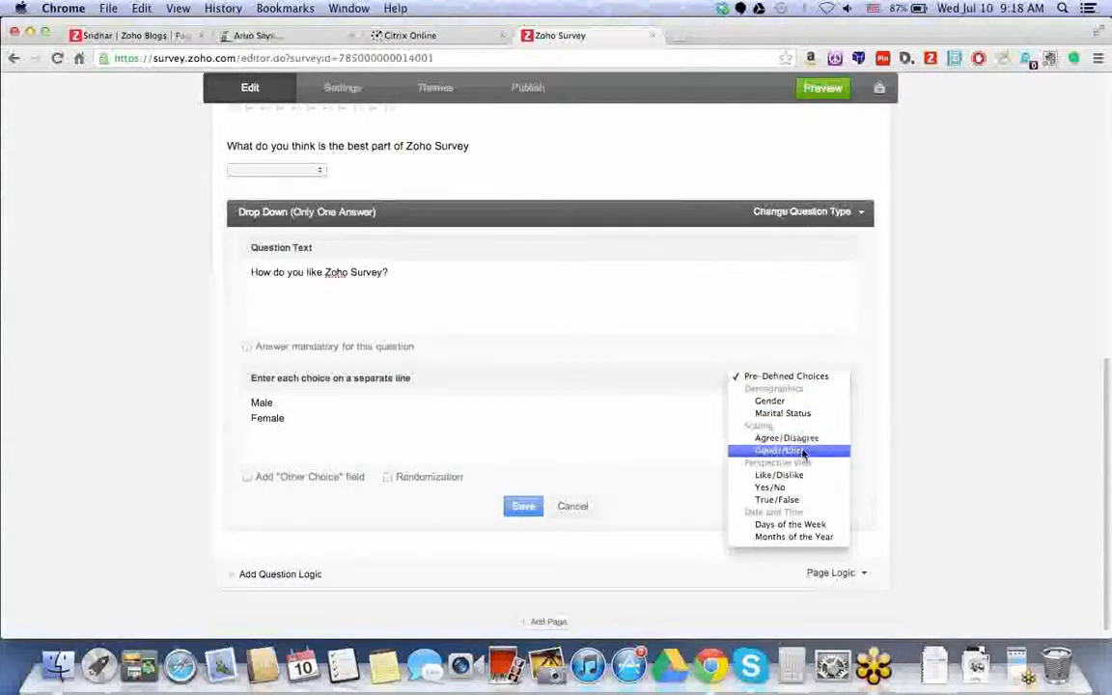
click(788, 474)
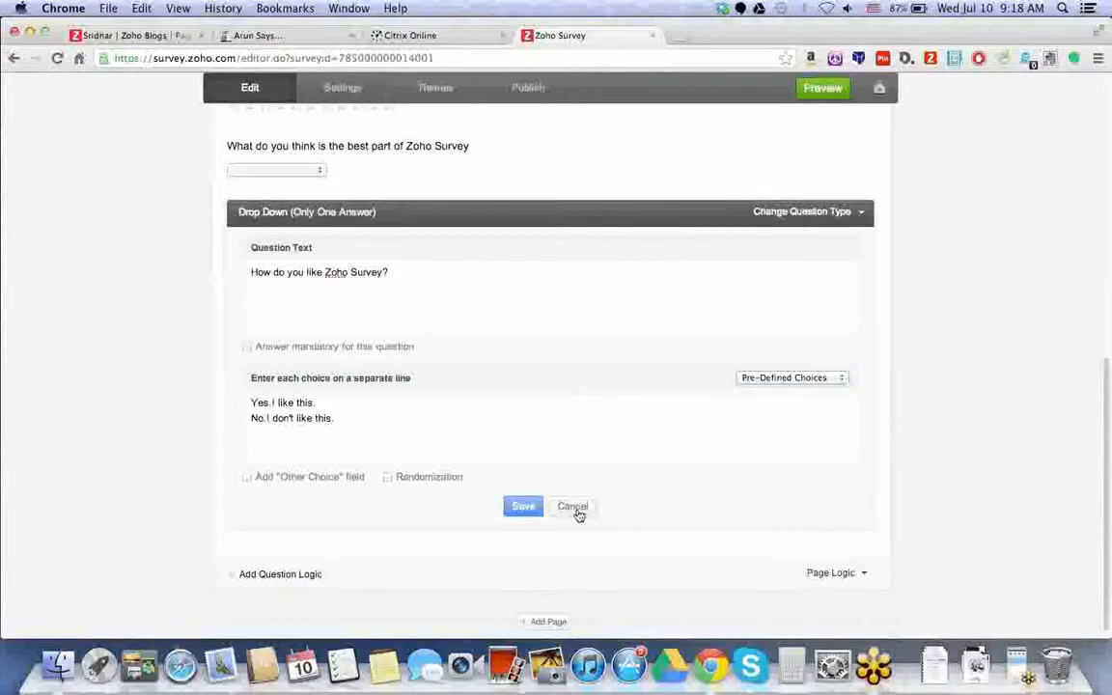
click(572, 506)
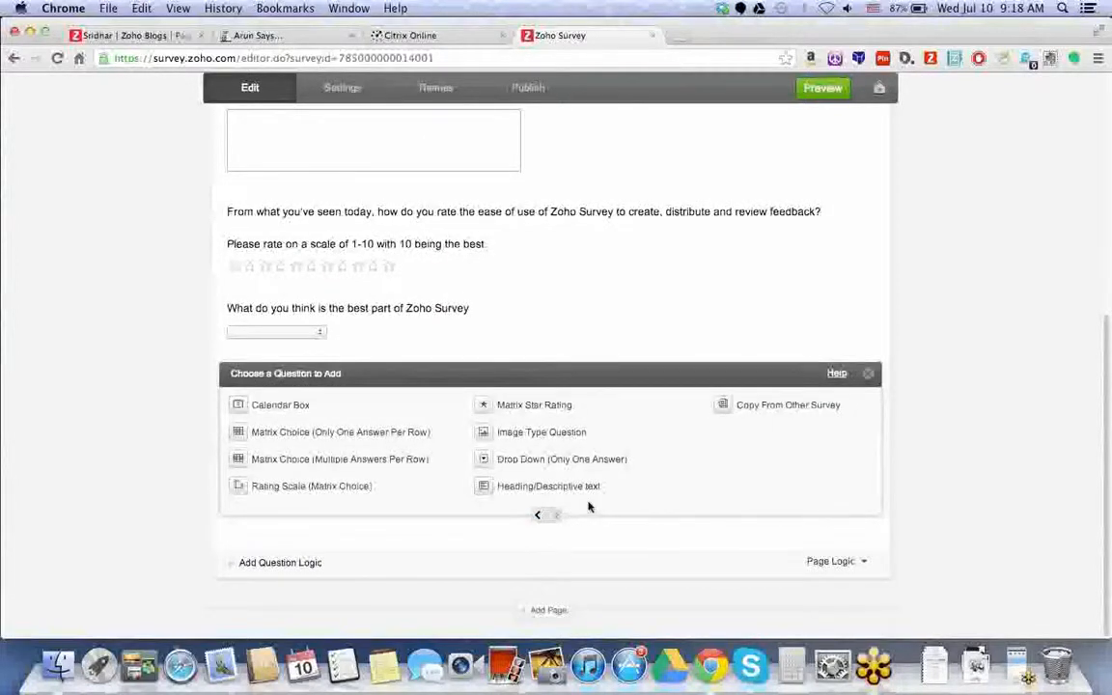
- Add a Single Textbox question at the bottom of page 1
scroll(441, 132, up, 5)
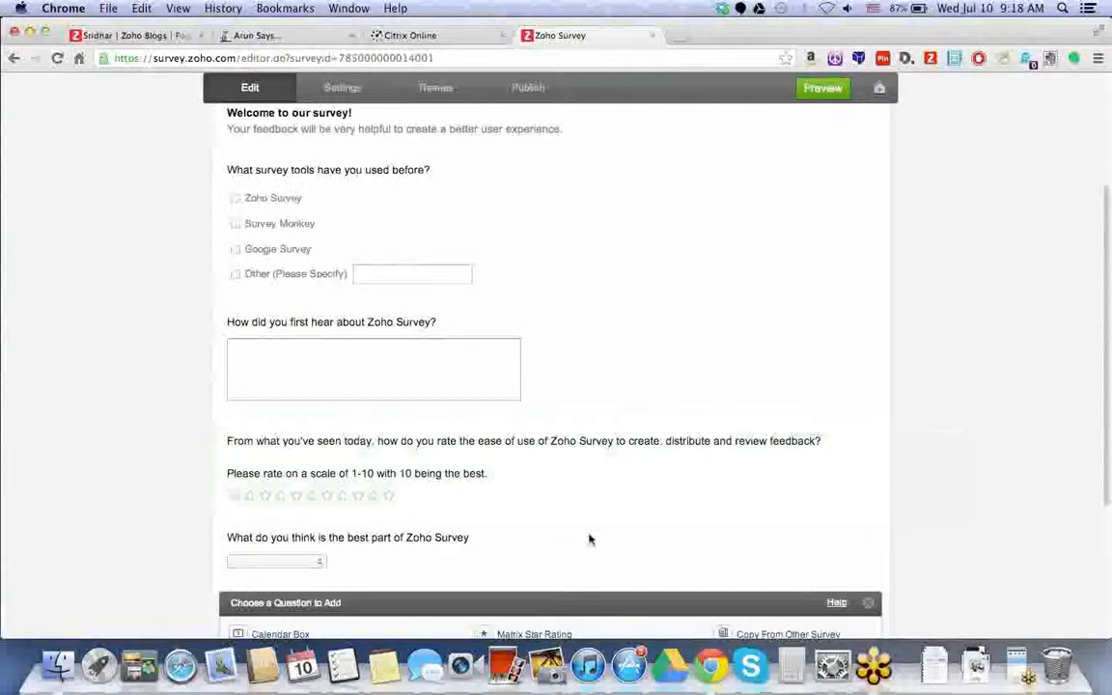
mouse_move(590, 539)
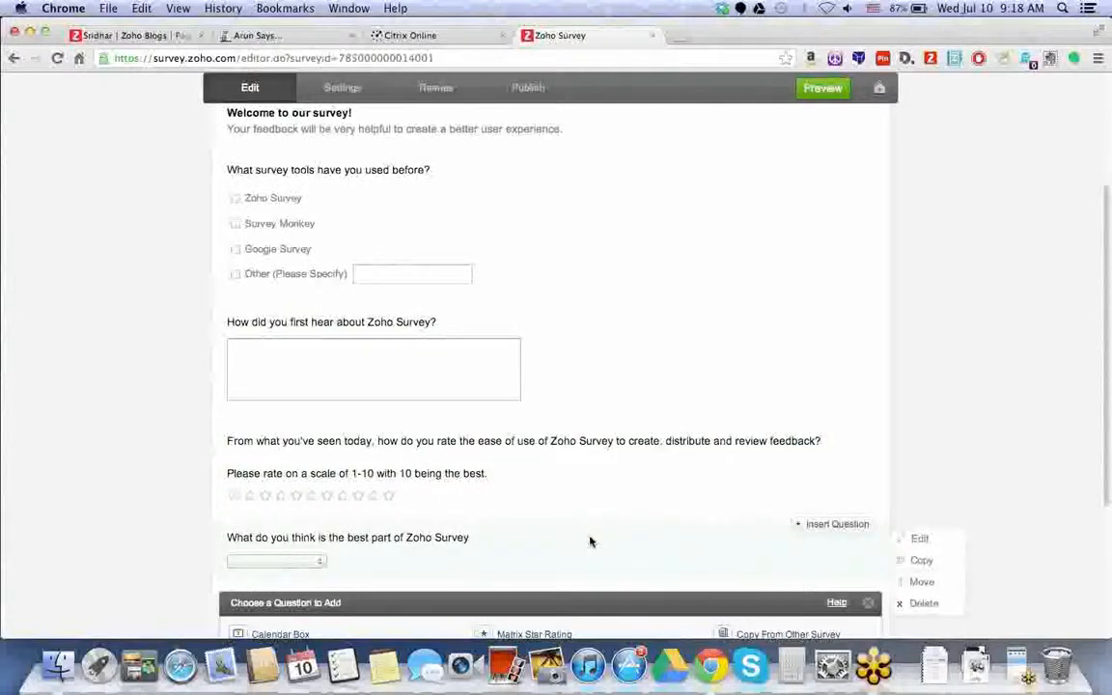
scroll(592, 541, down, 1)
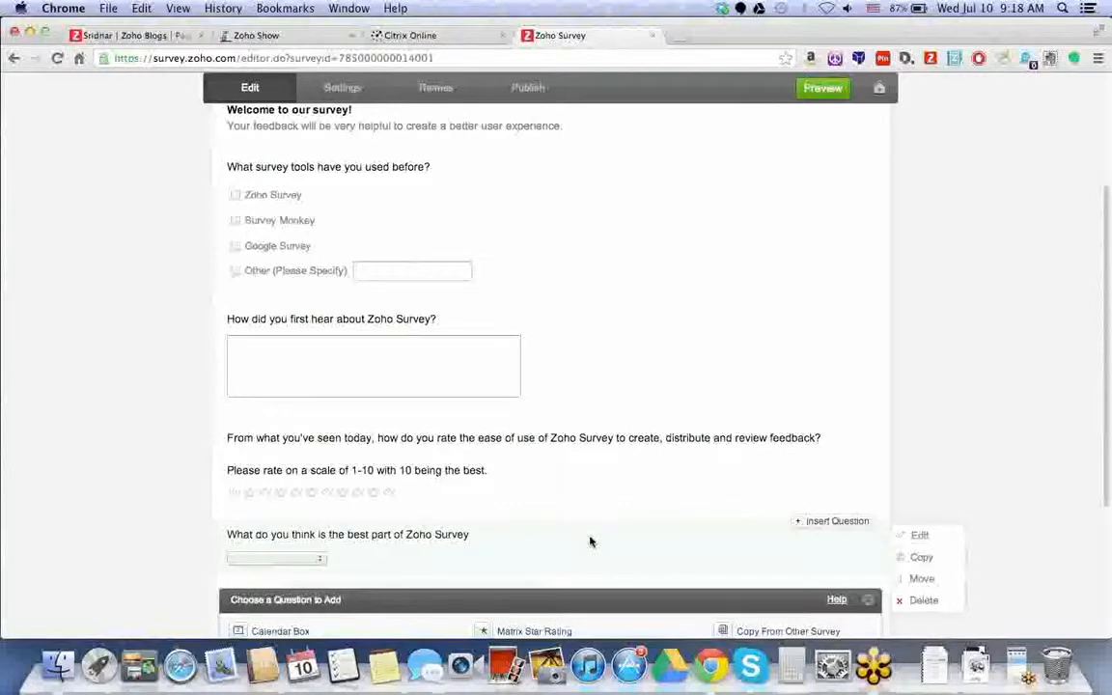
scroll(592, 541, down, 3)
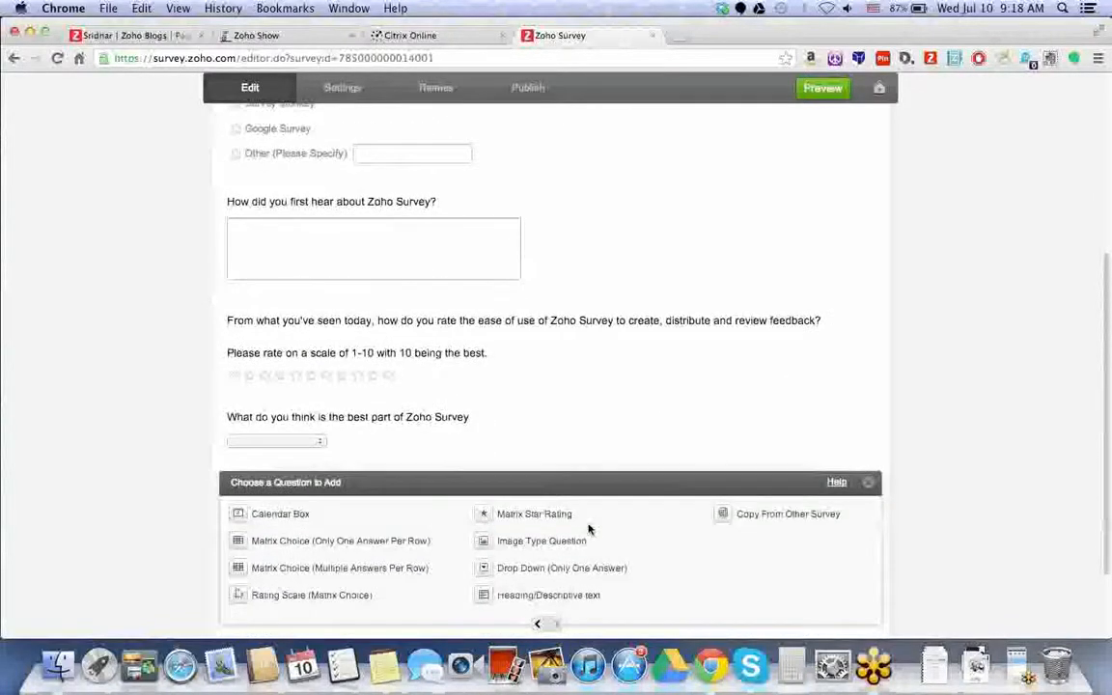
scroll(589, 529, down, 2)
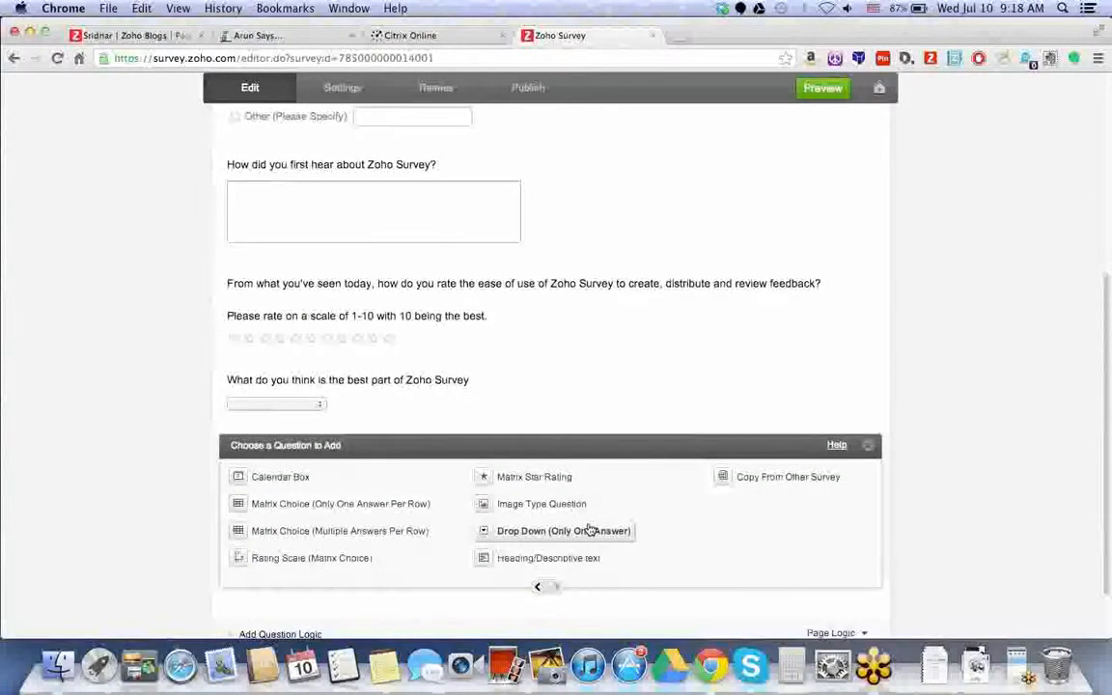
scroll(589, 529, down, 2)
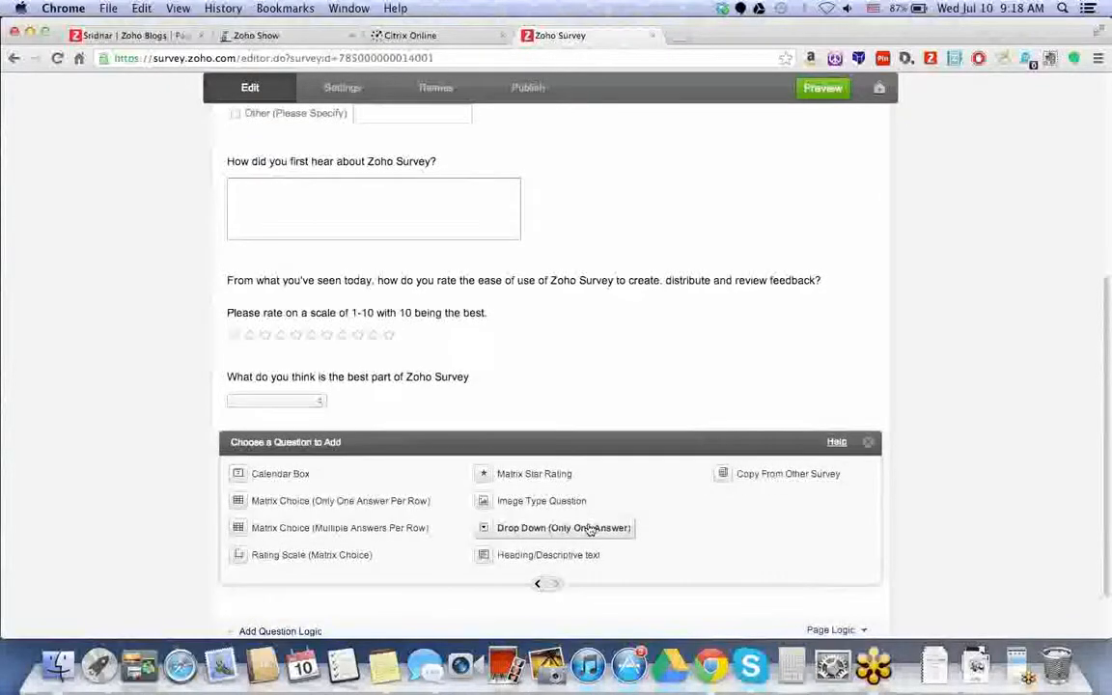
click(542, 559)
click(532, 453)
- Enter the question 'Where is your company from?' and save it
scroll(525, 439, down, 3)
text(Where is your )
text(company ope)
text(ratin)
key(BackSpace)
key(BackSpace)
key(BackSpace)
key(BackSpace)
key(BackSpace)
key(BackSpace)
key(BackSpace)
key(BackSpace)
text(from?)
click(530, 495)
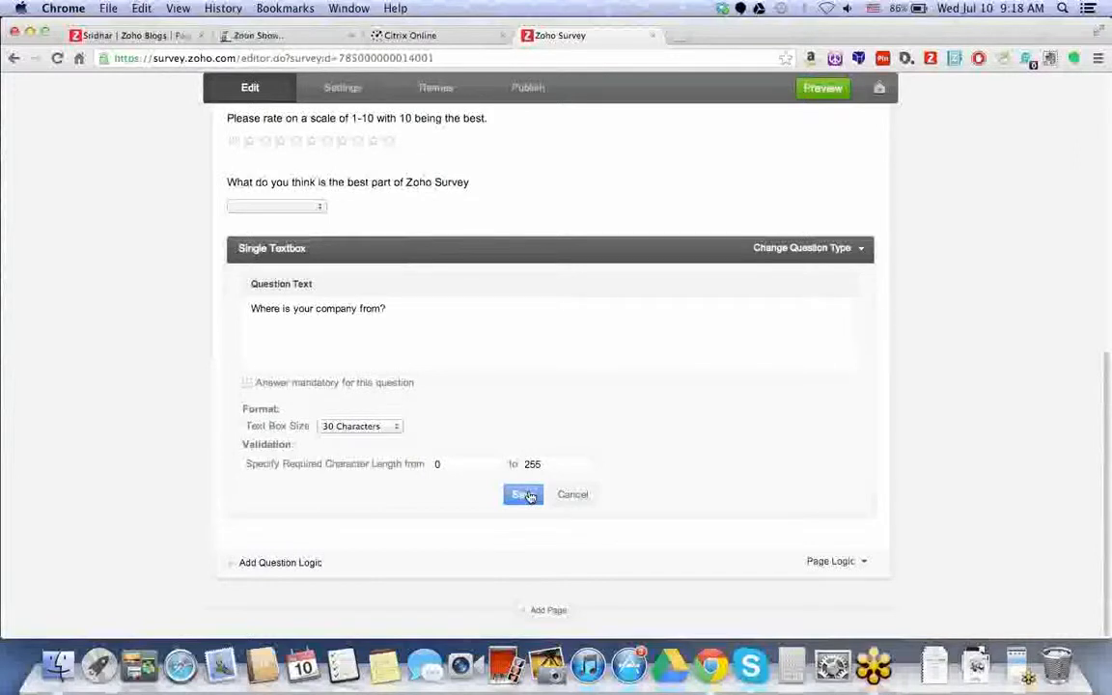
click(530, 496)
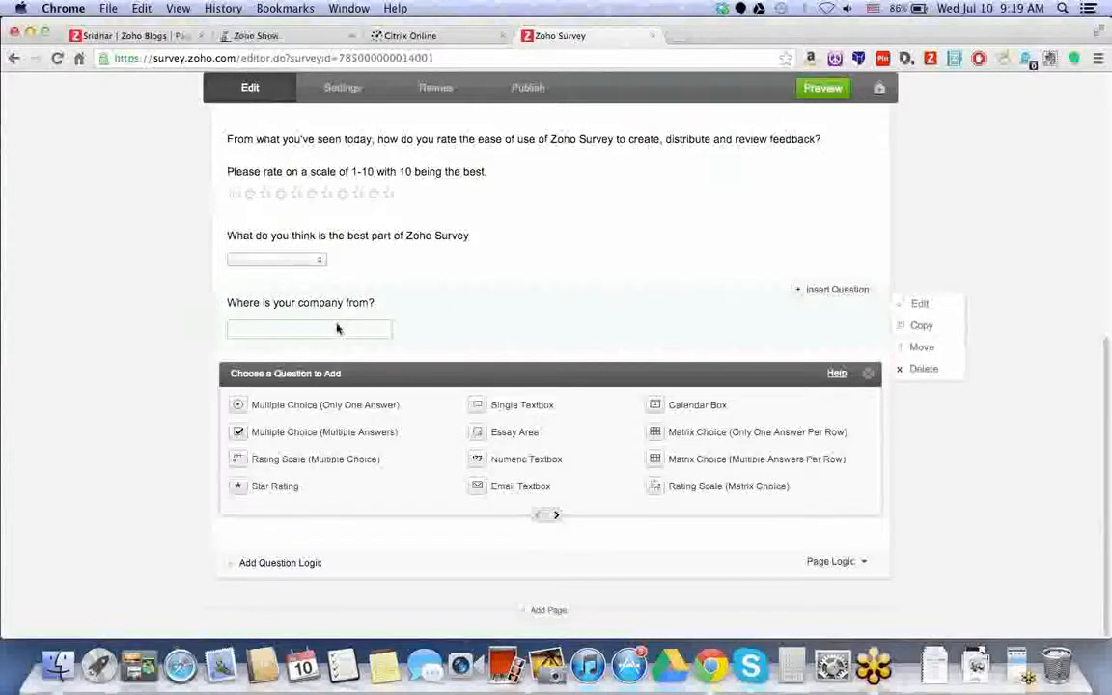
mouse_move(341, 345)
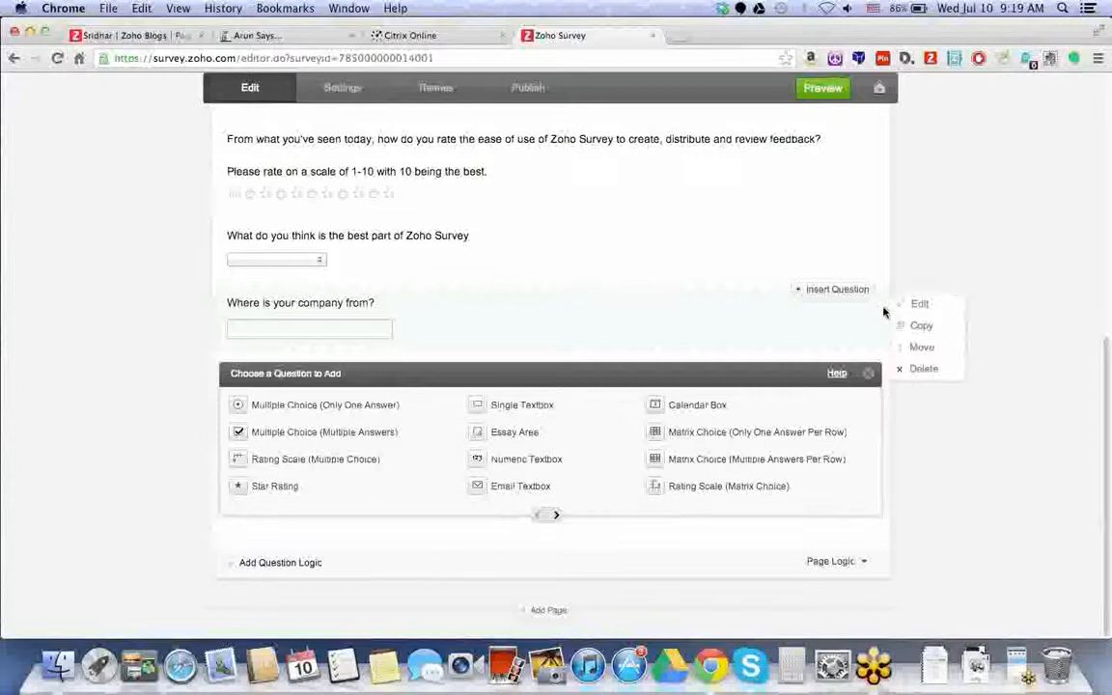
click(918, 304)
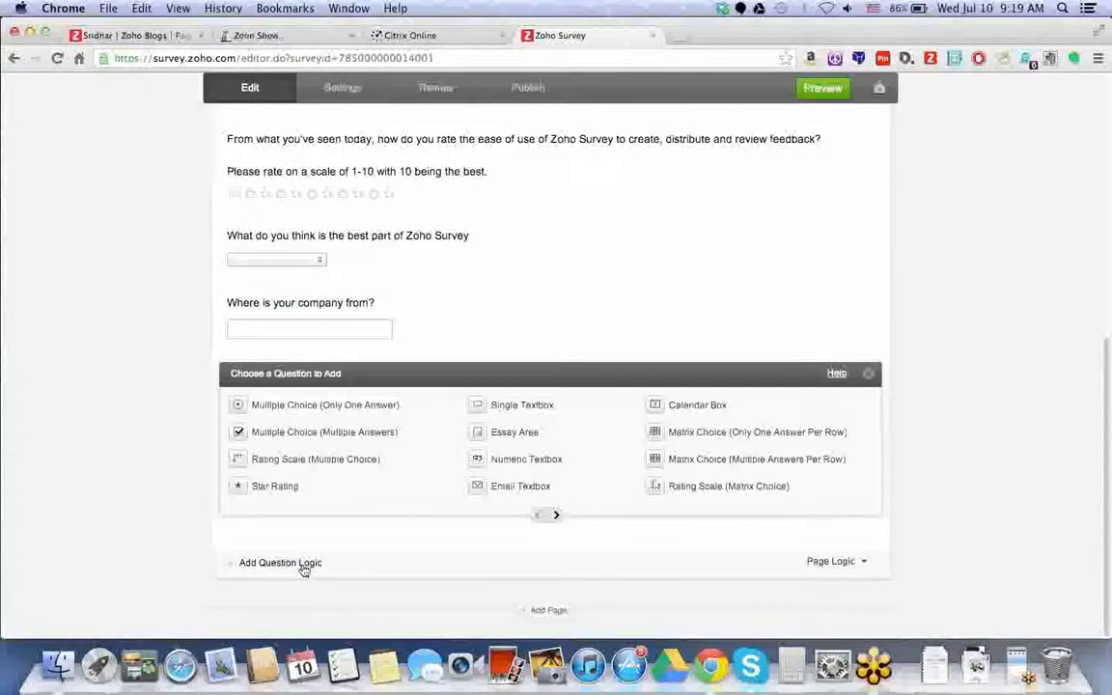
- Create a logic rule: if 'Where is your company from?' equals U.S.A., go to Survey End Page
click(303, 568)
click(439, 426)
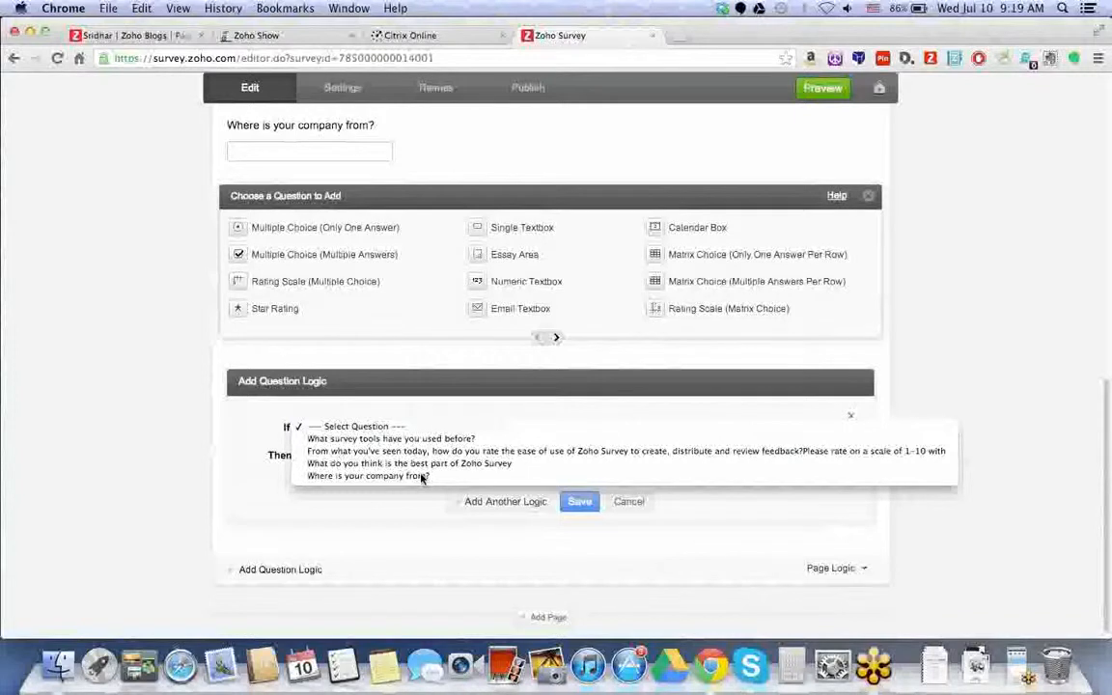
click(422, 477)
click(558, 427)
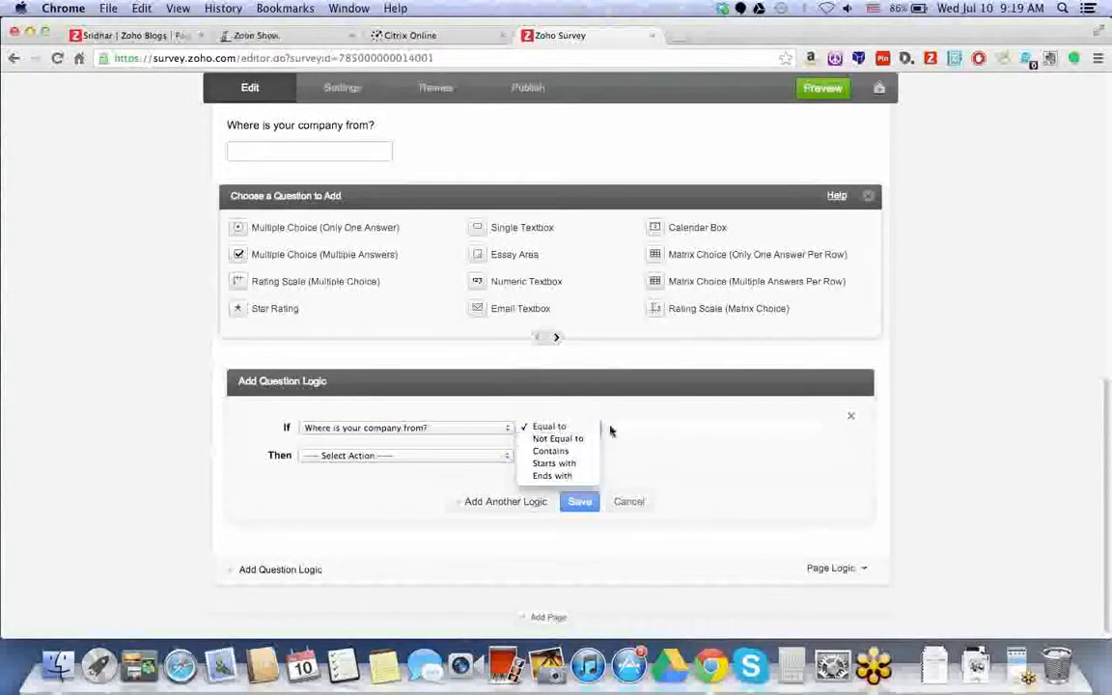
click(638, 429)
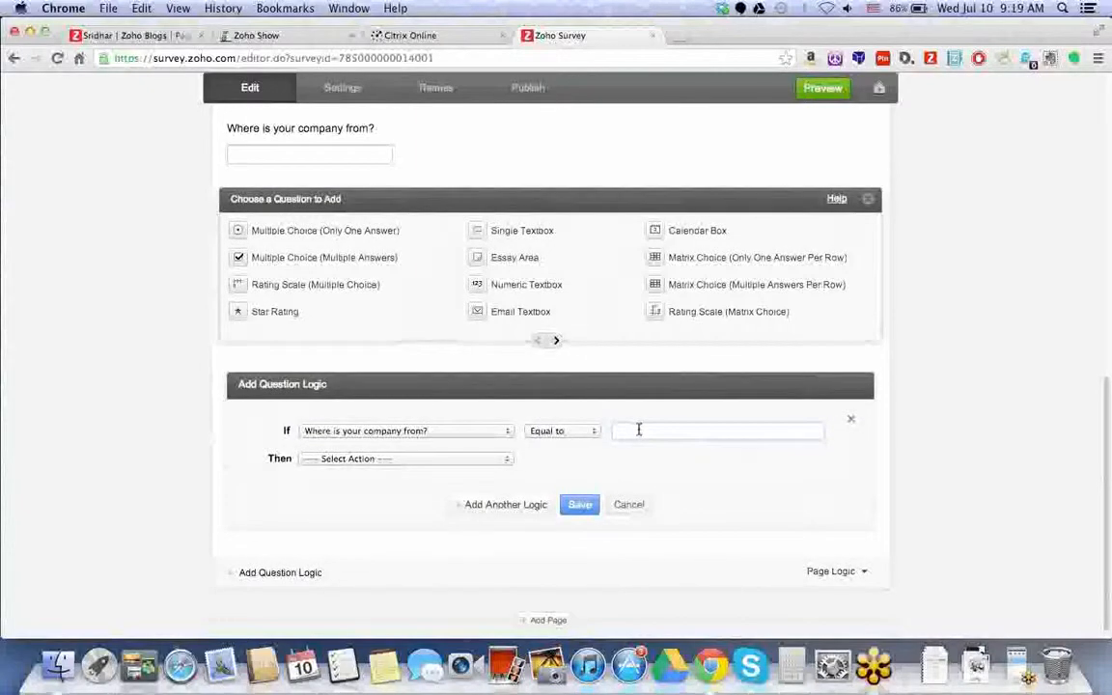
text(U.S.A.)
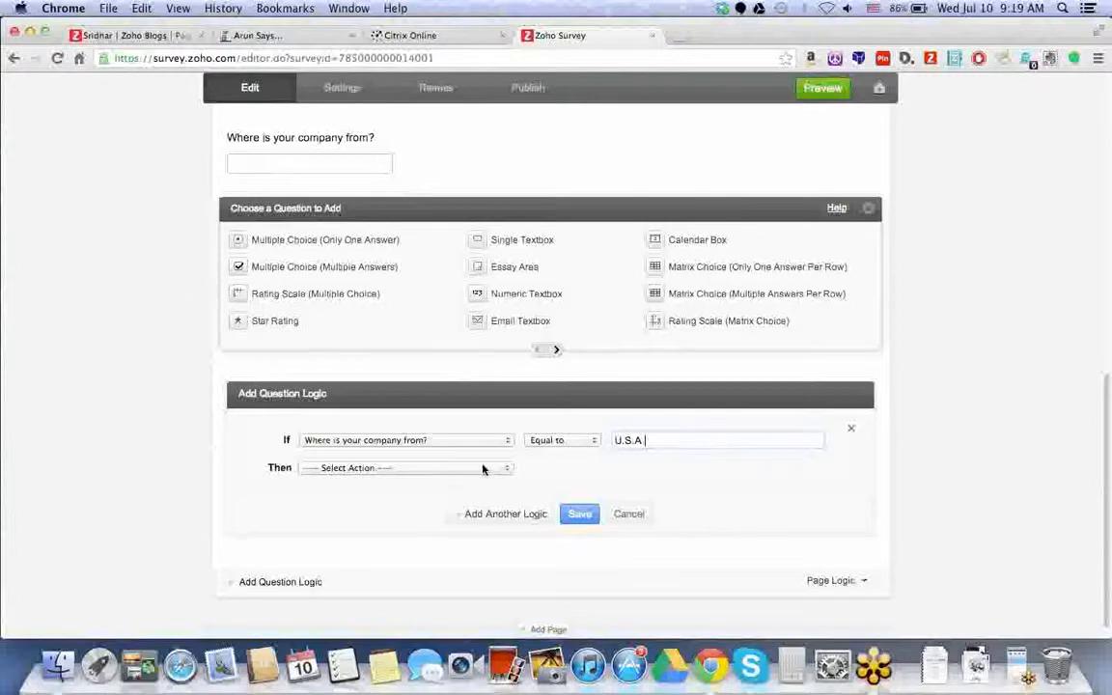
click(481, 469)
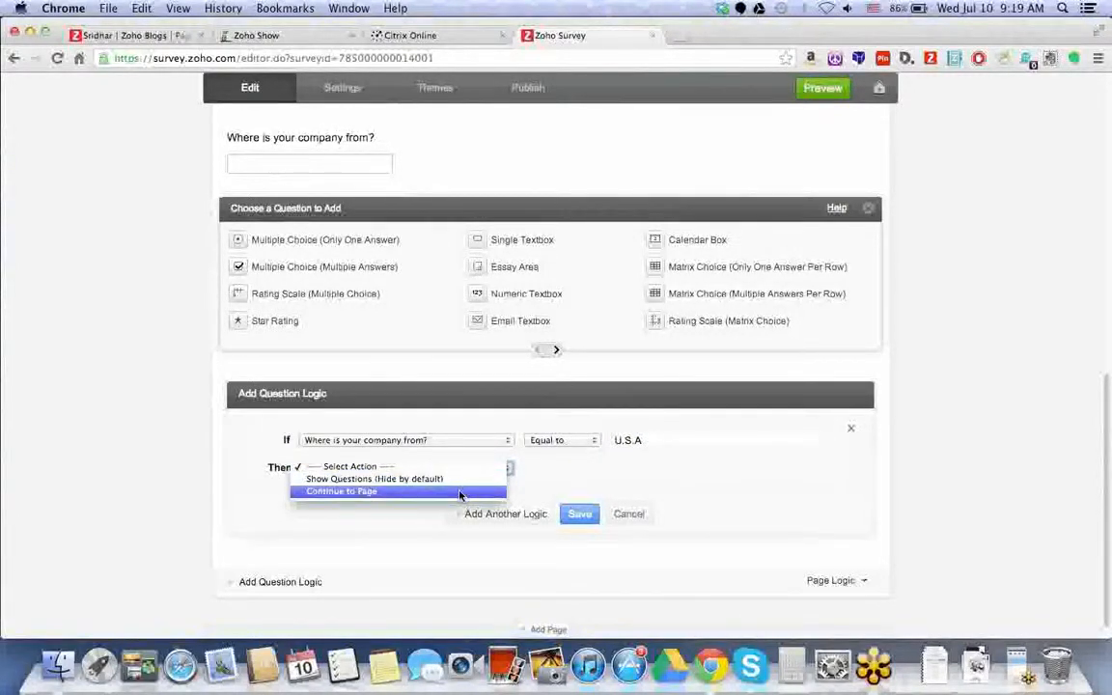
click(460, 493)
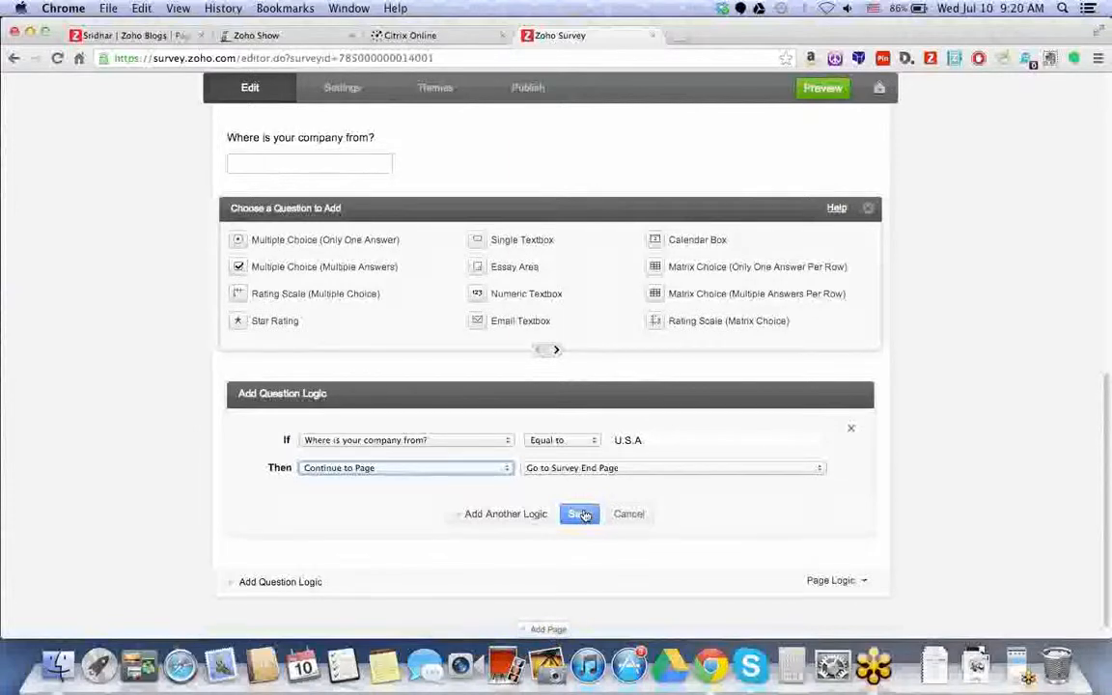
click(580, 514)
mouse_move(849, 241)
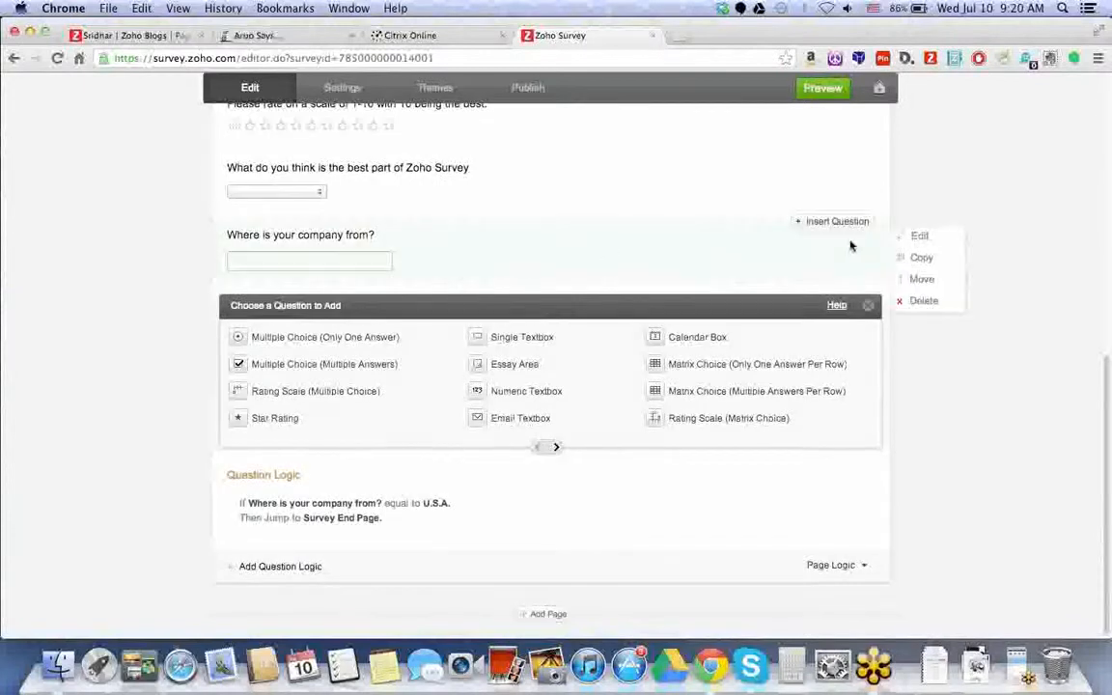
- Look over the company location question's type options, then close its editor unchanged
click(919, 235)
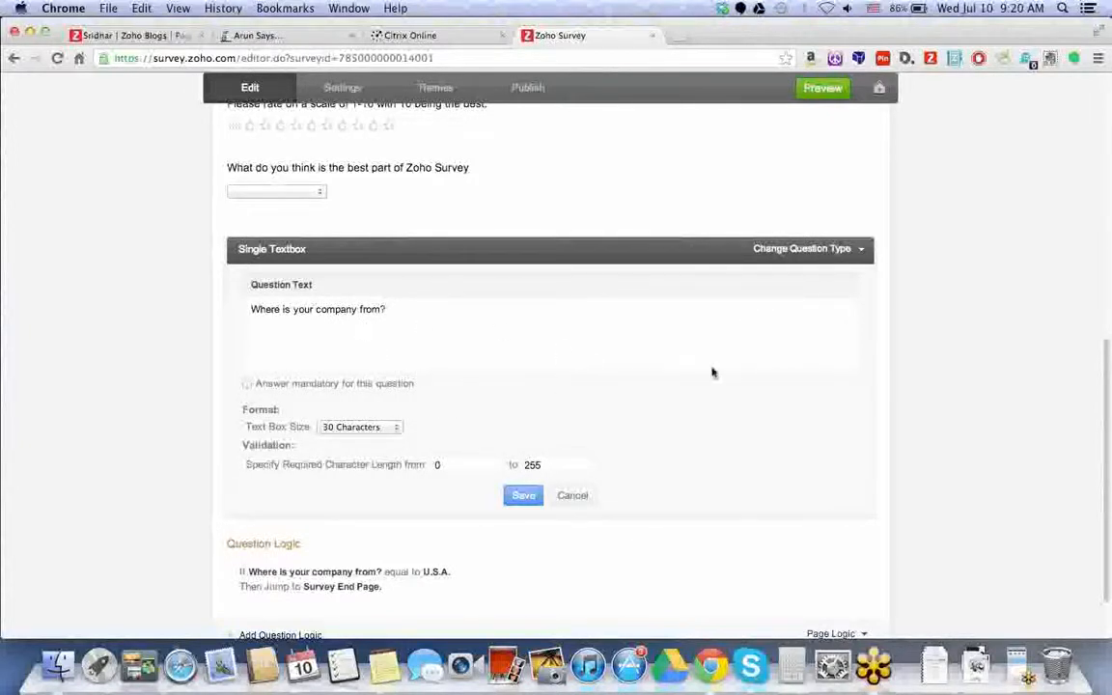
click(862, 251)
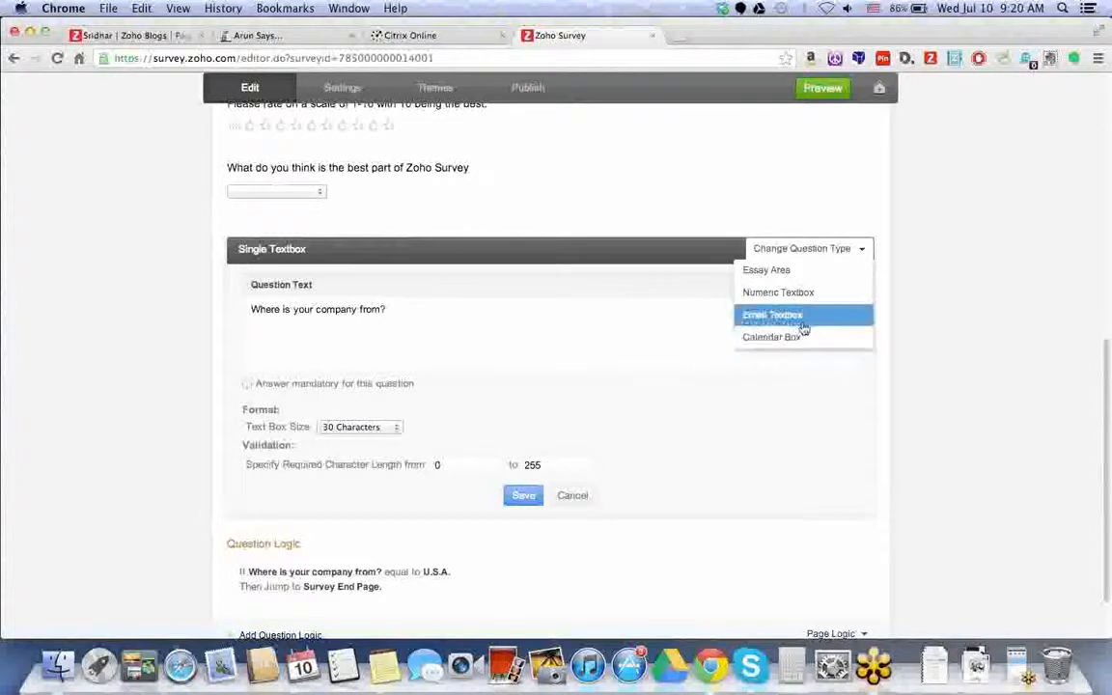
click(579, 496)
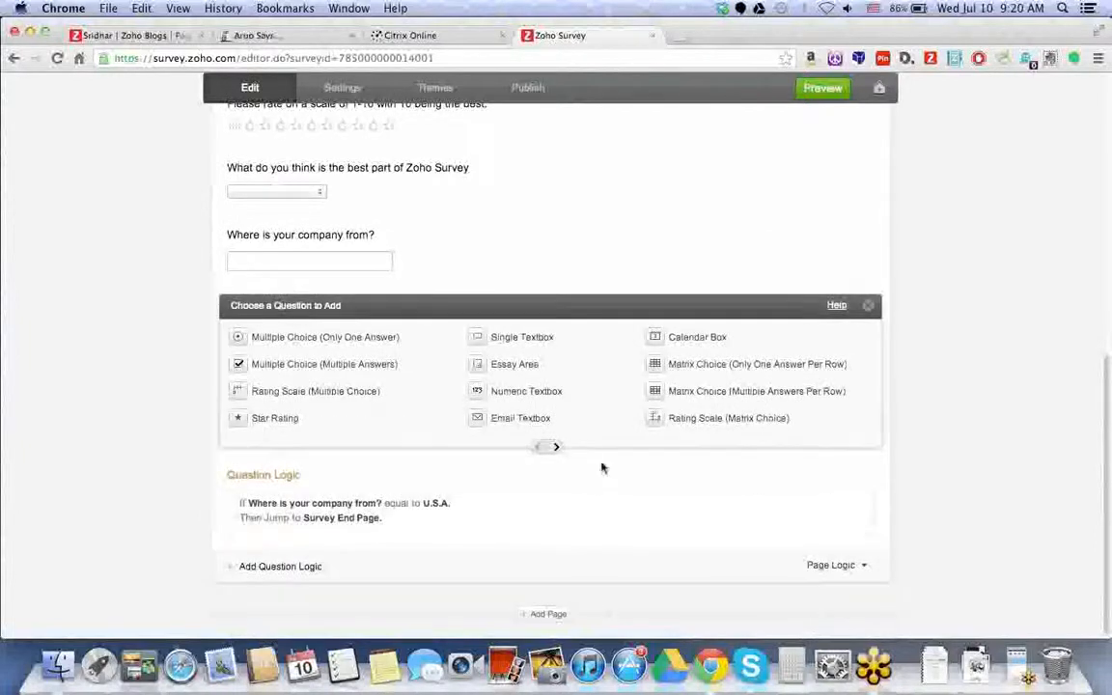
- Add a multiple-answer question with choices U.S.A and Overseas and save it
click(331, 368)
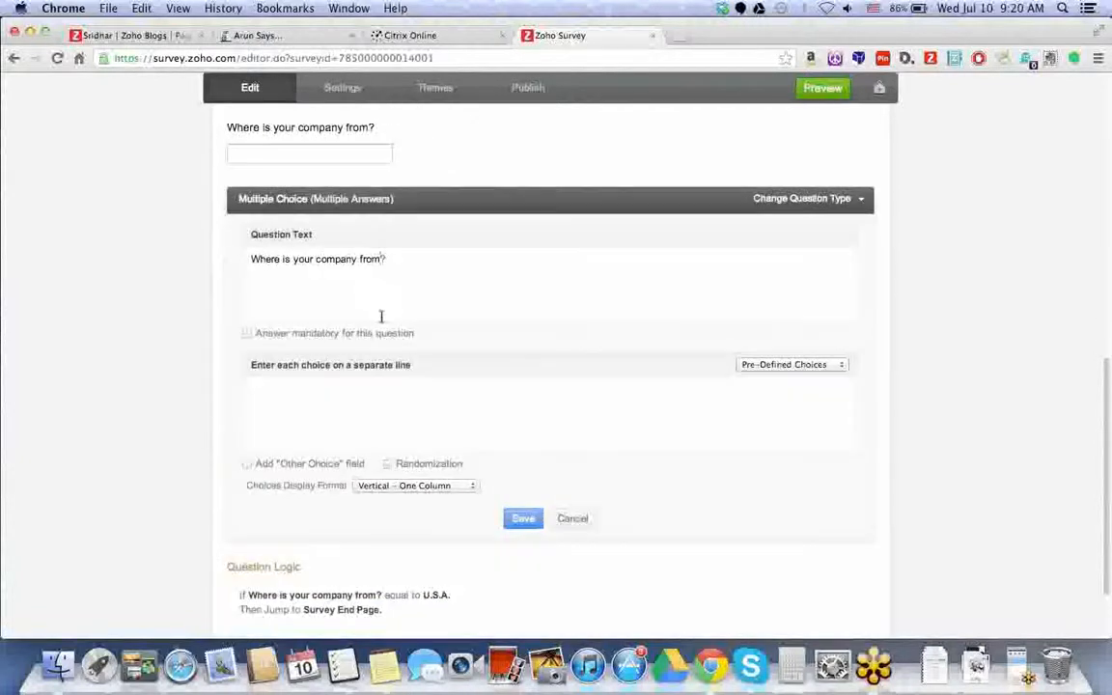
click(364, 390)
text(U.S.A)
key(Return)
text(Overseas)
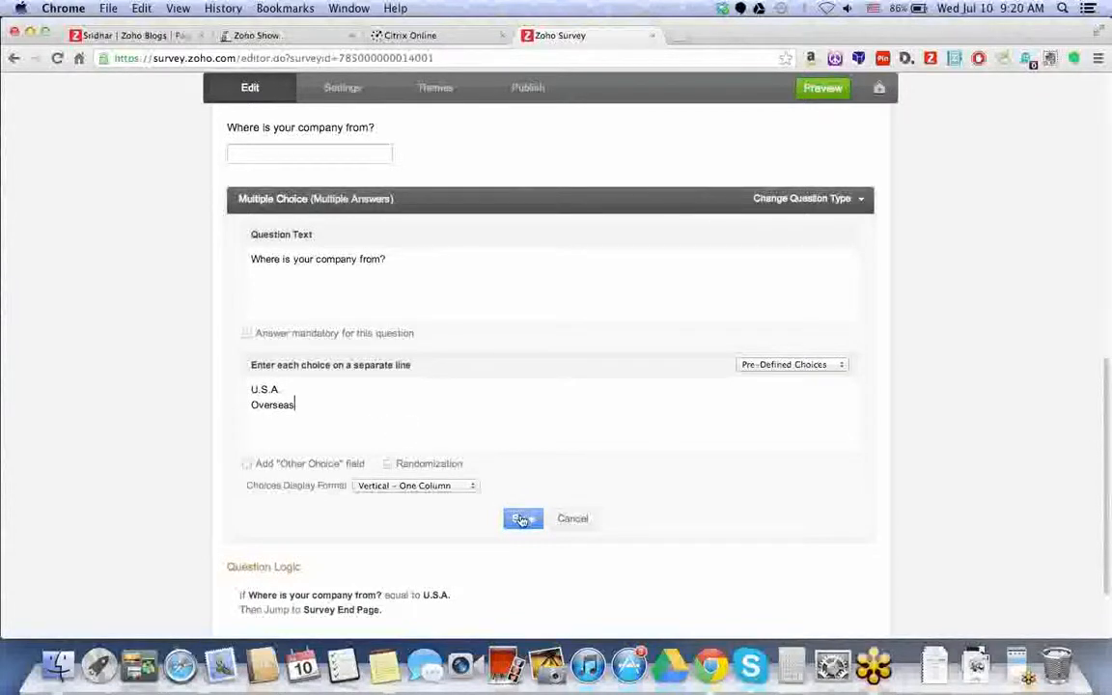
click(521, 518)
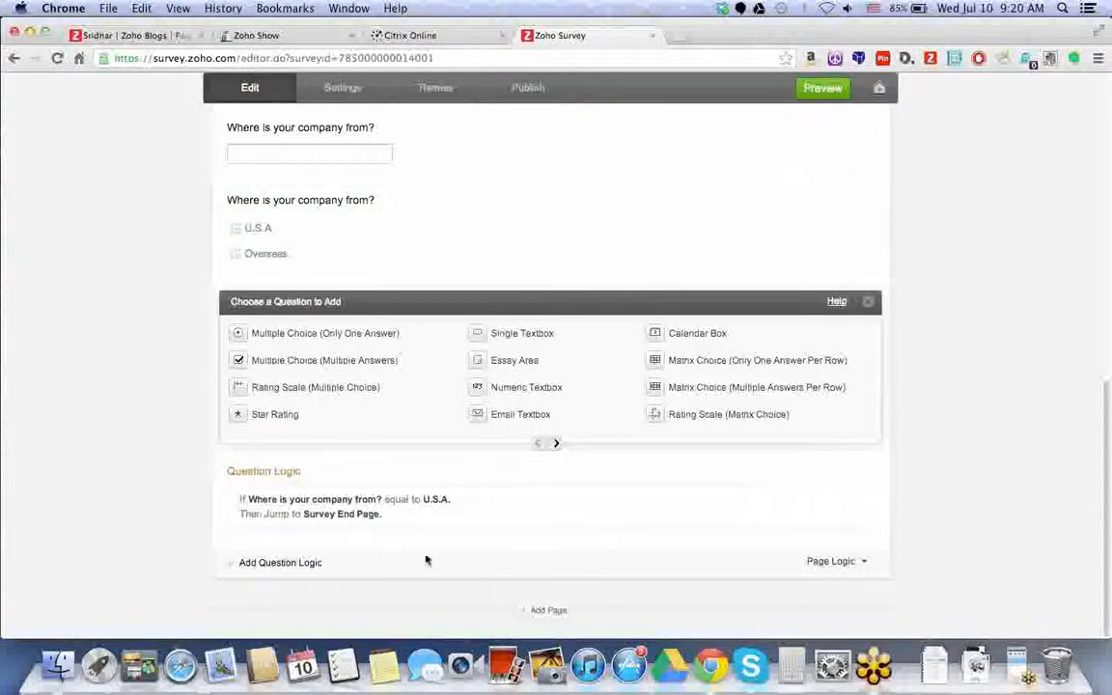
- Add a new page titled 'United States' and save its details
click(547, 611)
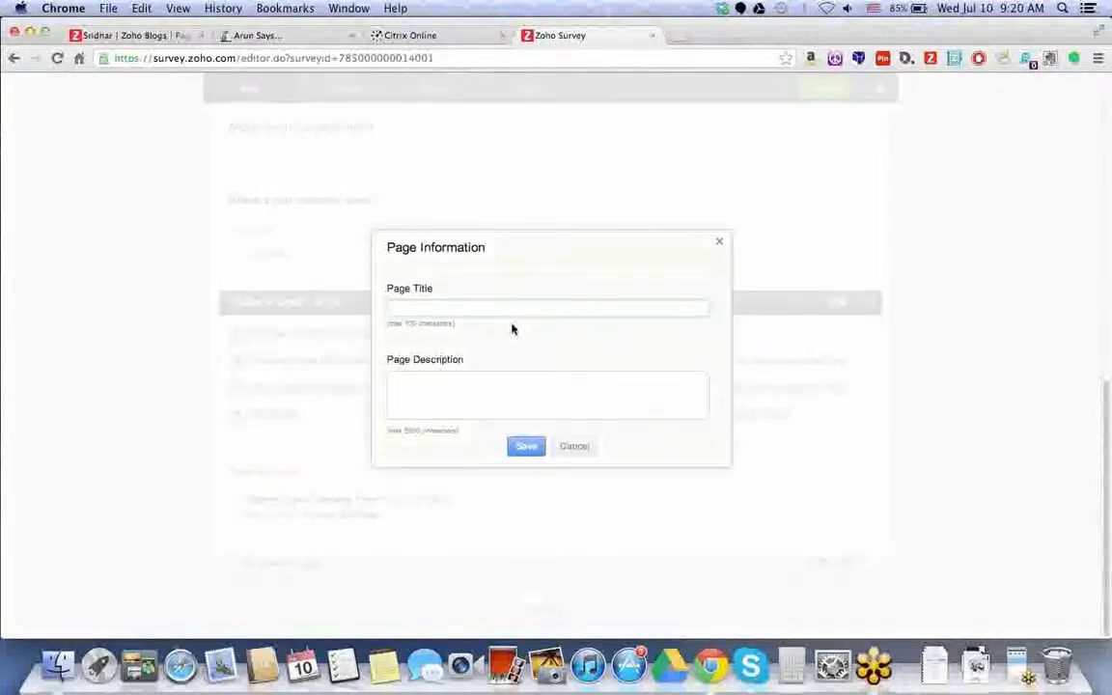
text(United States)
key(Tab)
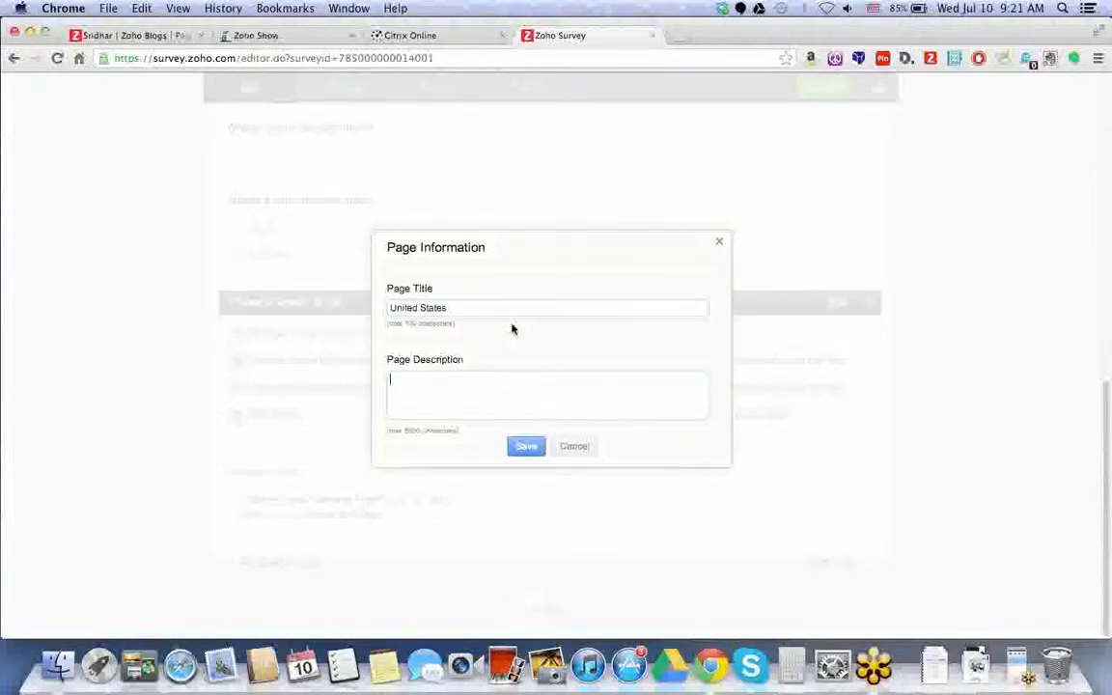
click(528, 445)
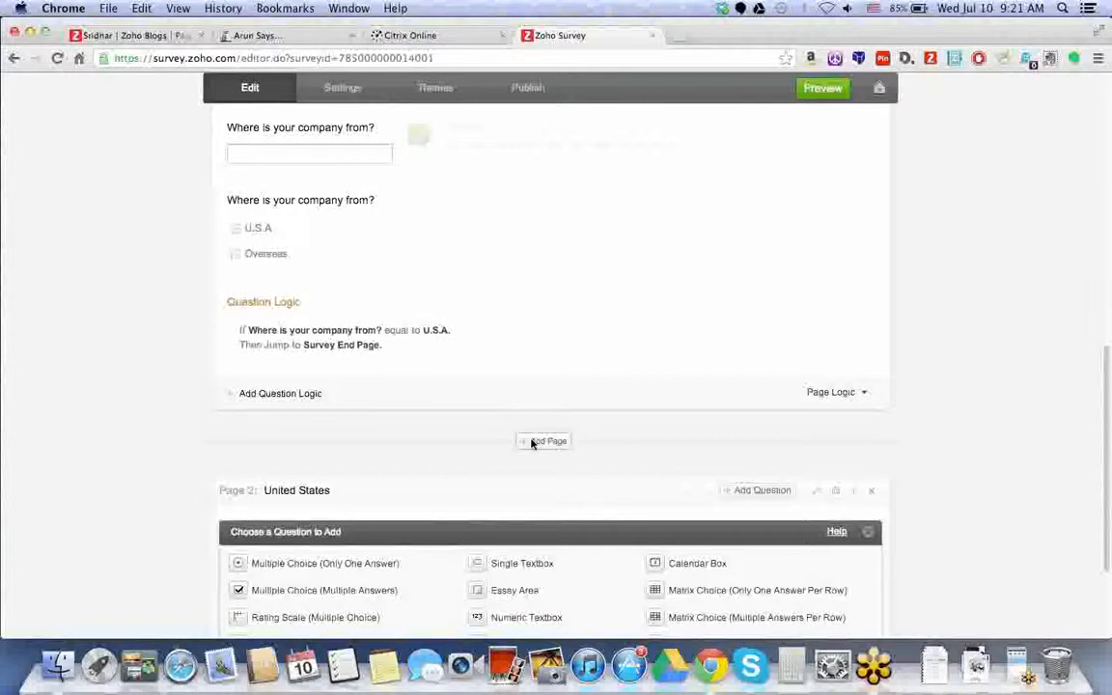
- Add the single-answer question 'Are you in California?' with choices Yes and No
scroll(502, 446, down, 2)
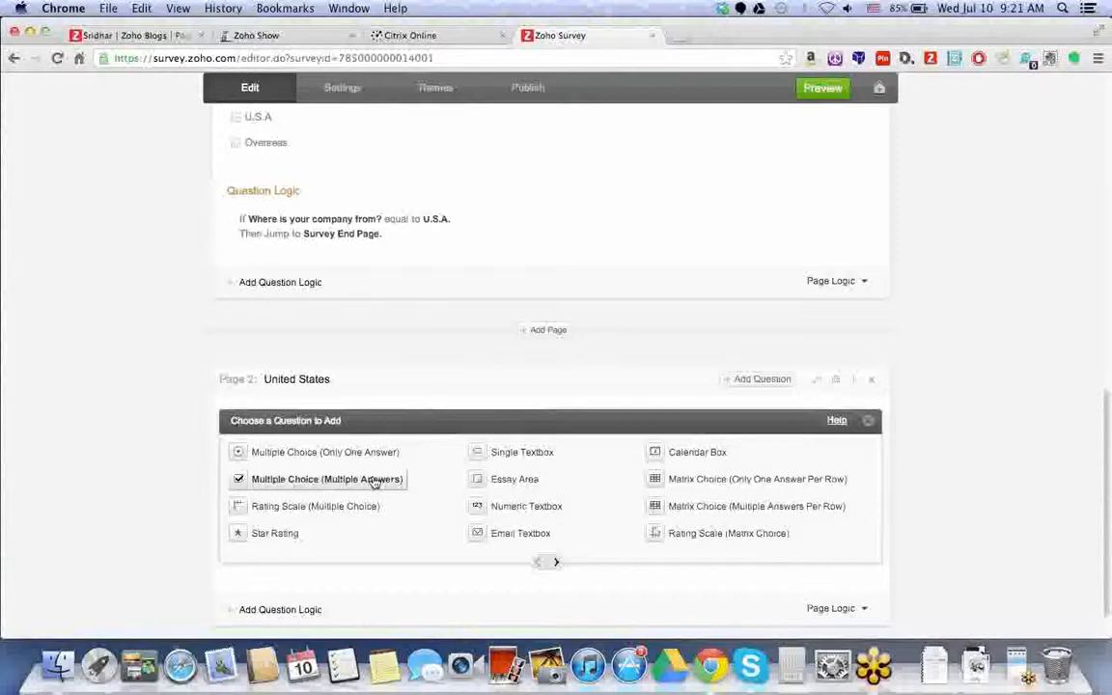
click(374, 464)
text(Are you i)
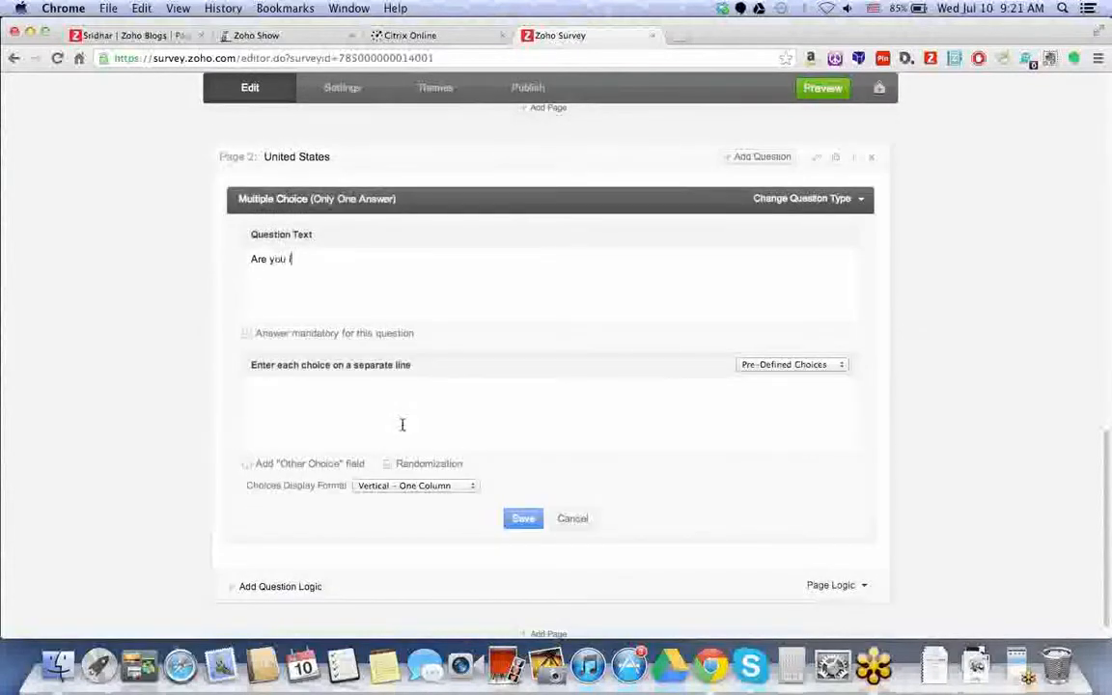
text(n California?)
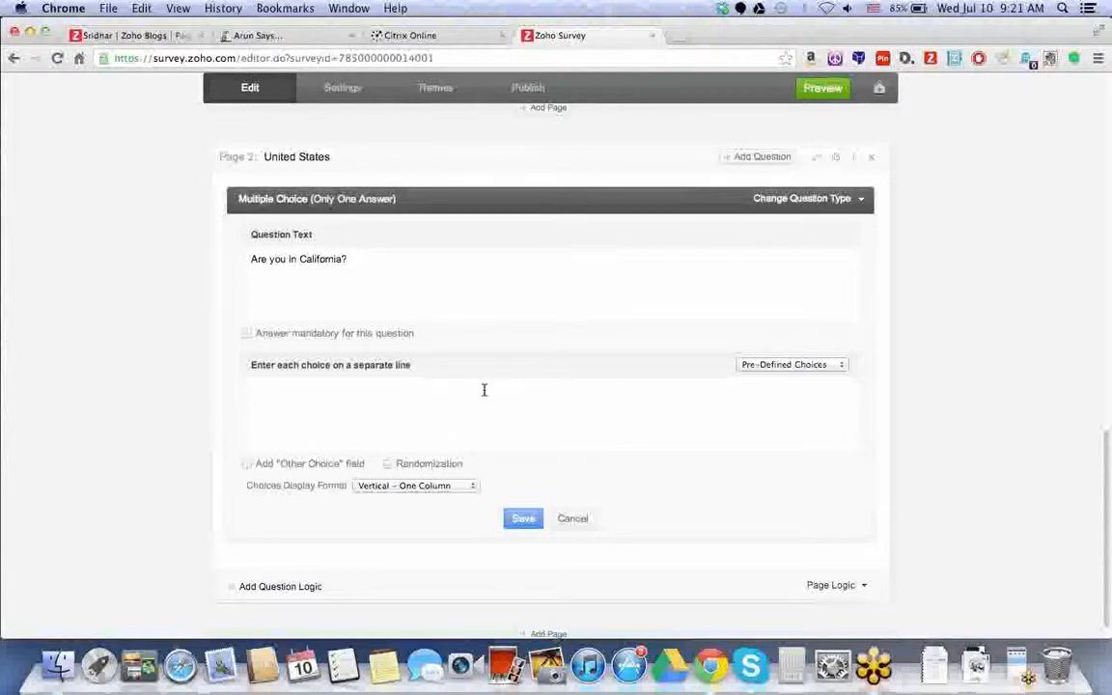
text(es)
key(Return)
text(No)
click(539, 521)
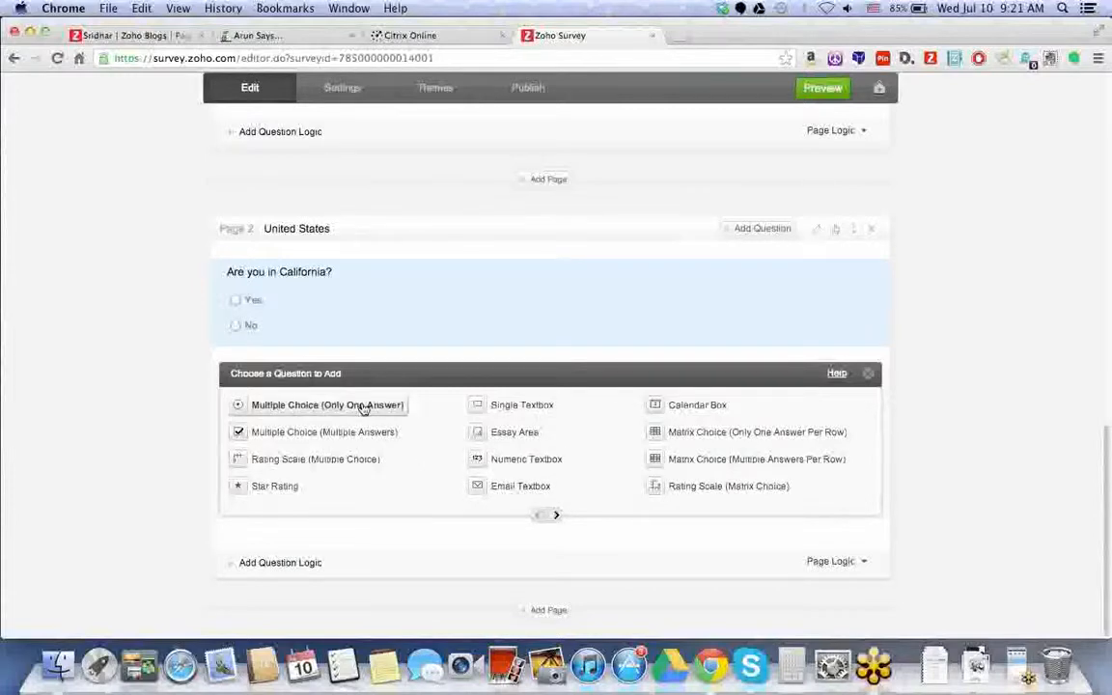
scroll(342, 388, up, 1)
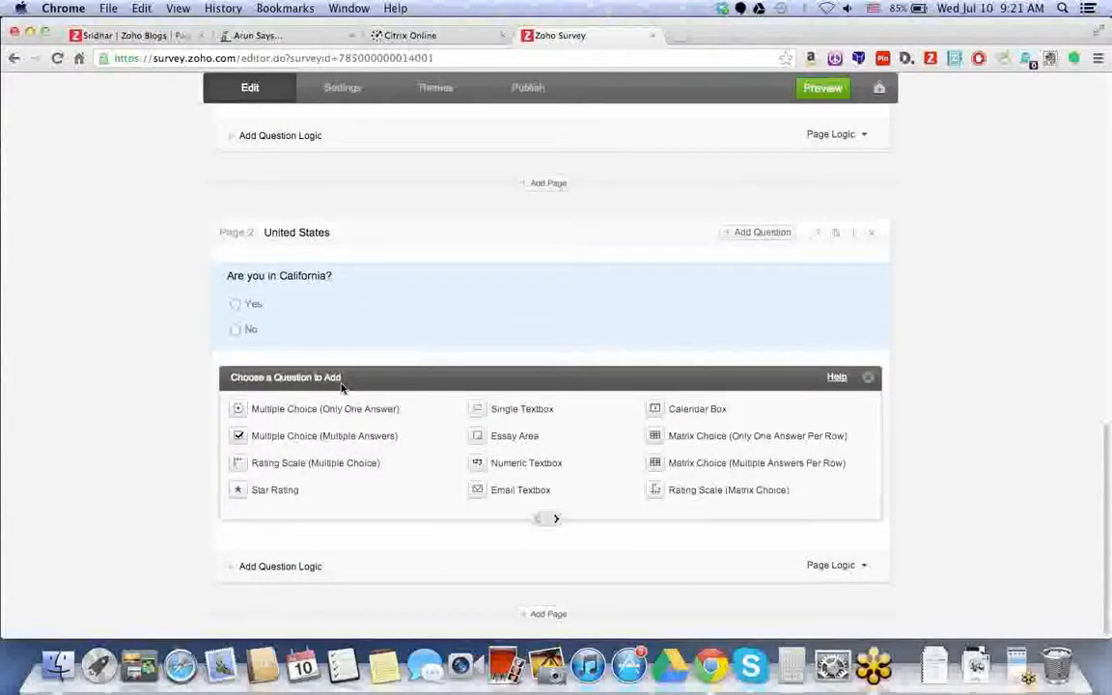
scroll(341, 388, up, 3)
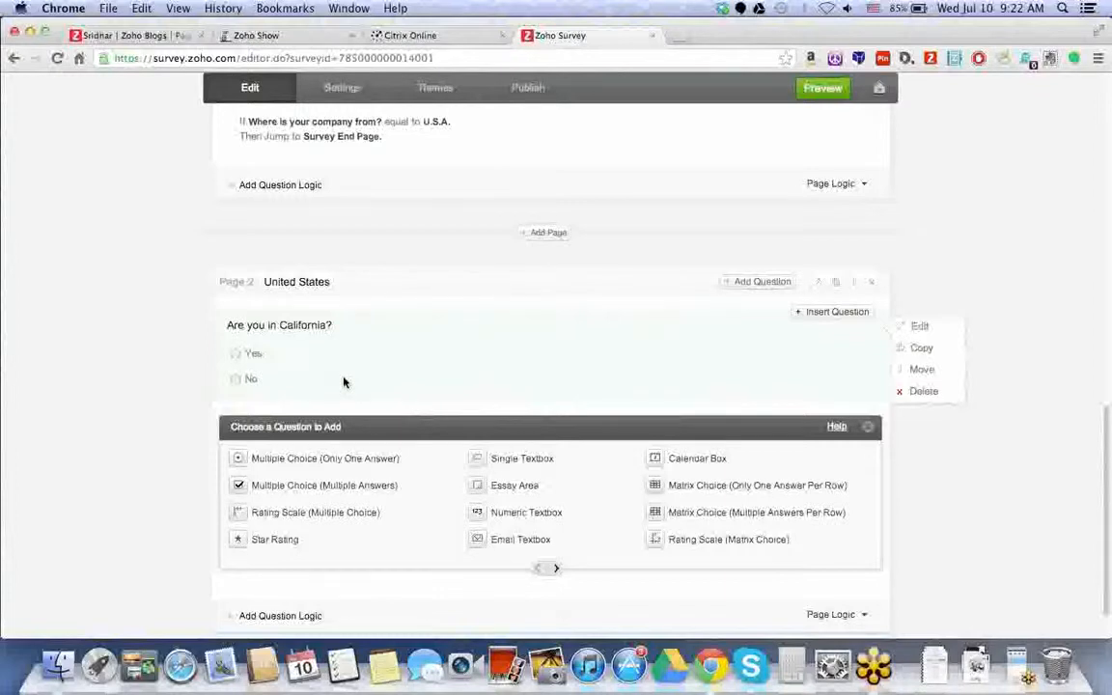
- Add and save the single-textbox question 'Where are you located overseas?' on the Overseas page
scroll(319, 280, up, 2)
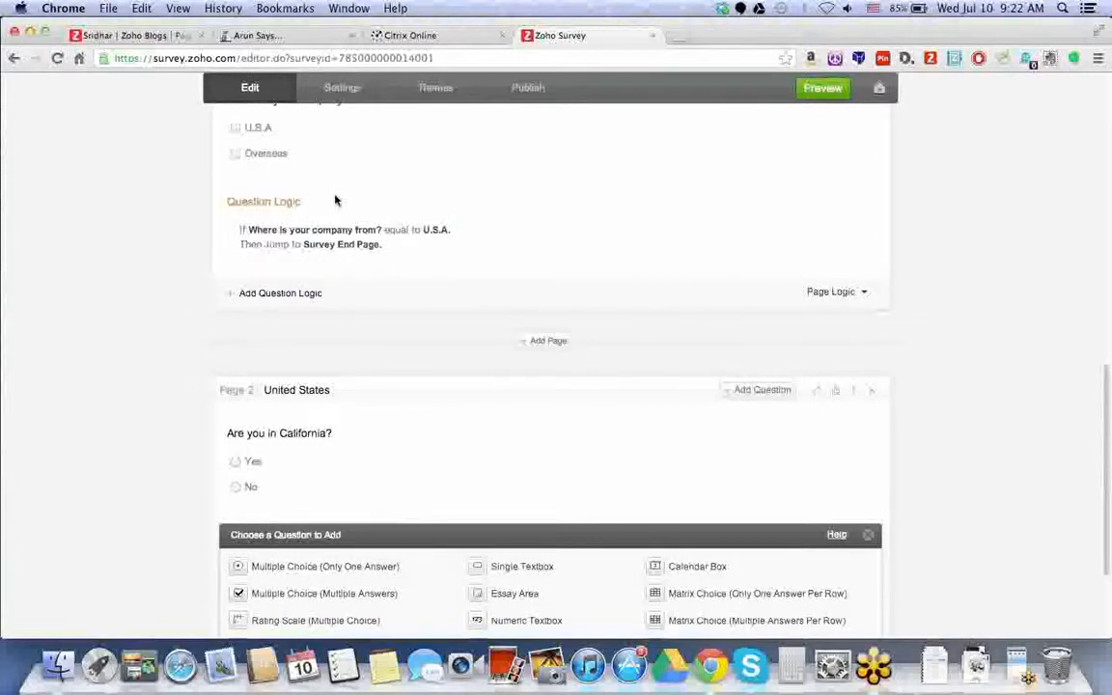
mouse_move(354, 218)
scroll(354, 218, up, 1)
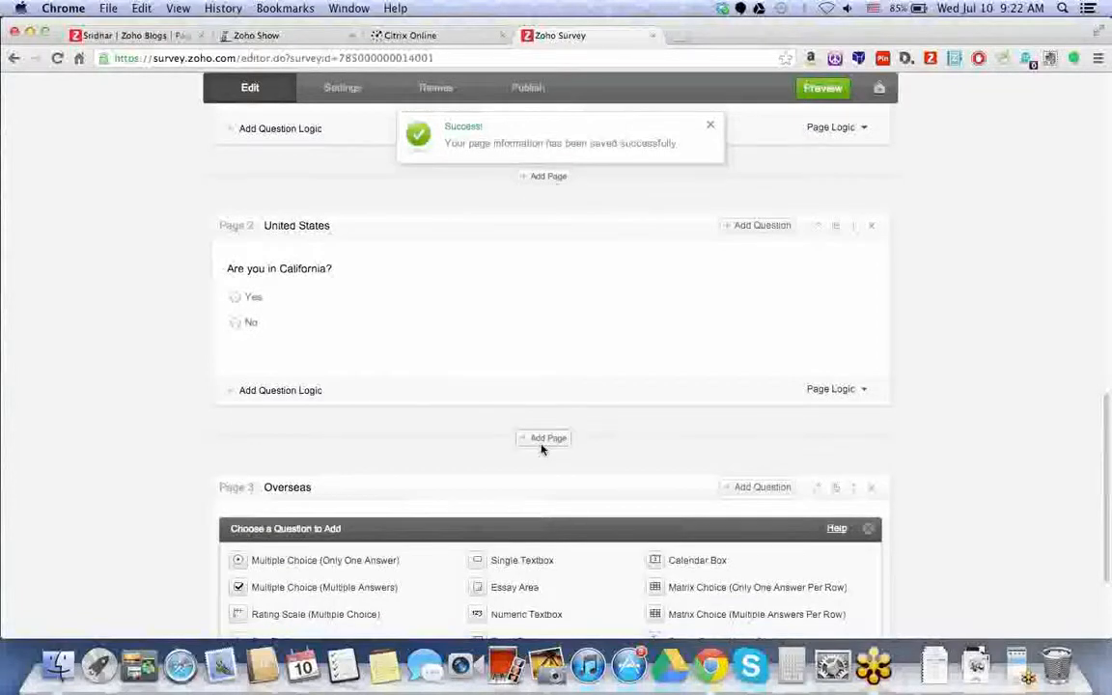
scroll(542, 446, down, 3)
click(522, 427)
text(Where are you located)
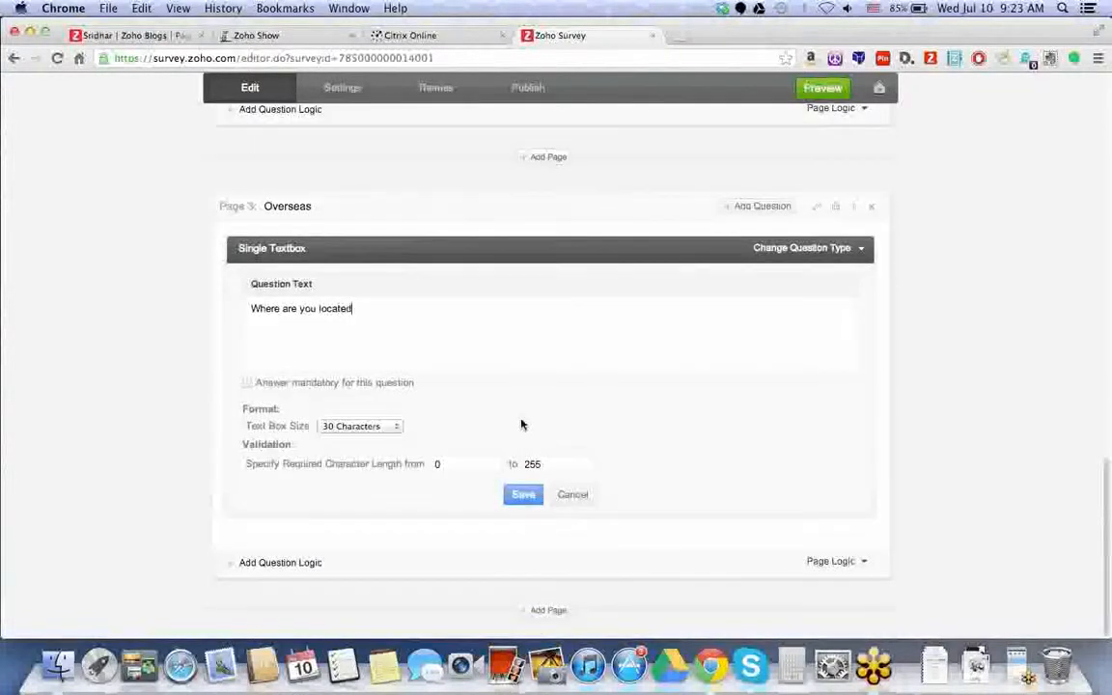
text( overseas?)
click(529, 501)
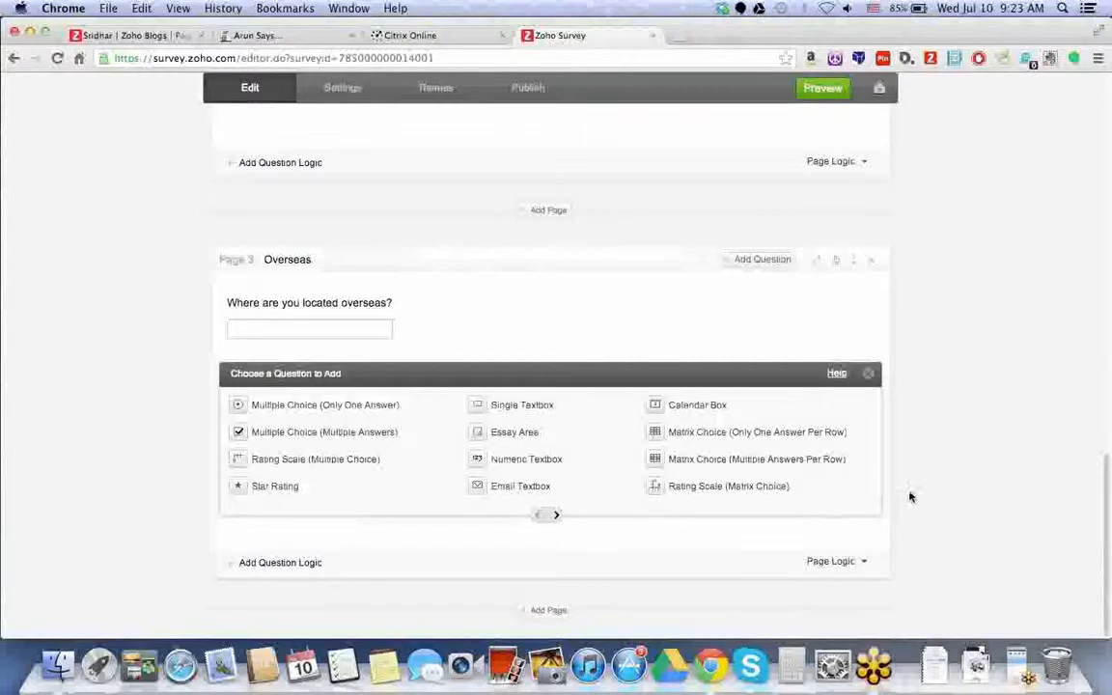
scroll(910, 496, up, 1)
- Preview the survey on tablet and phone, then show the Standard Themes list in desktop view
scroll(910, 496, up, 12)
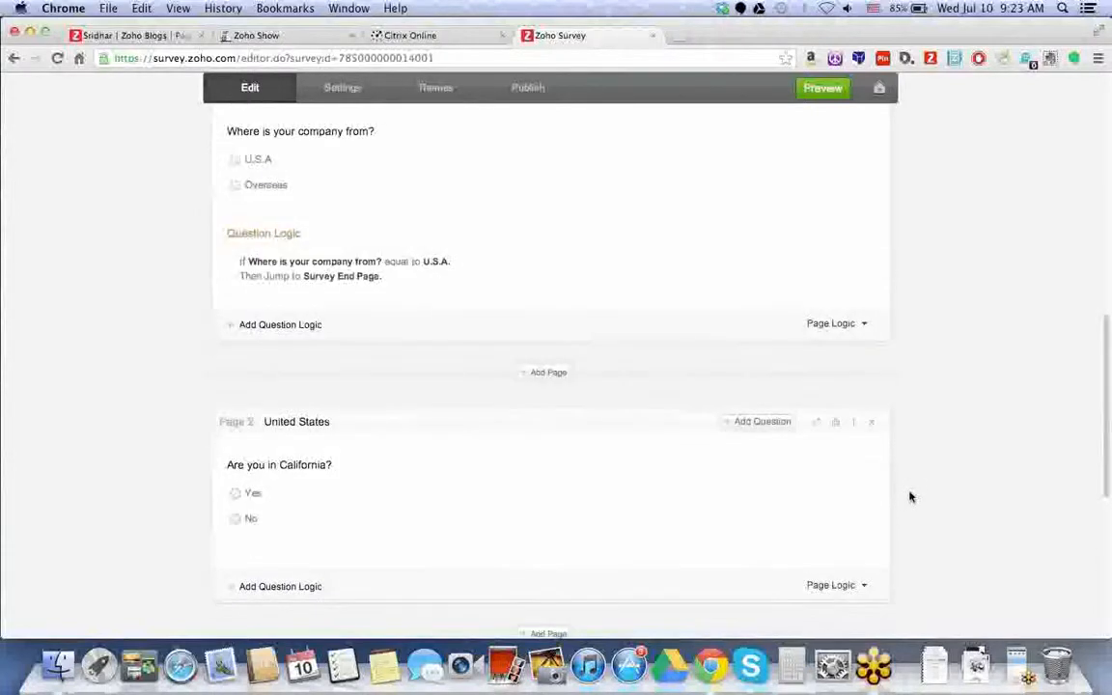
click(822, 119)
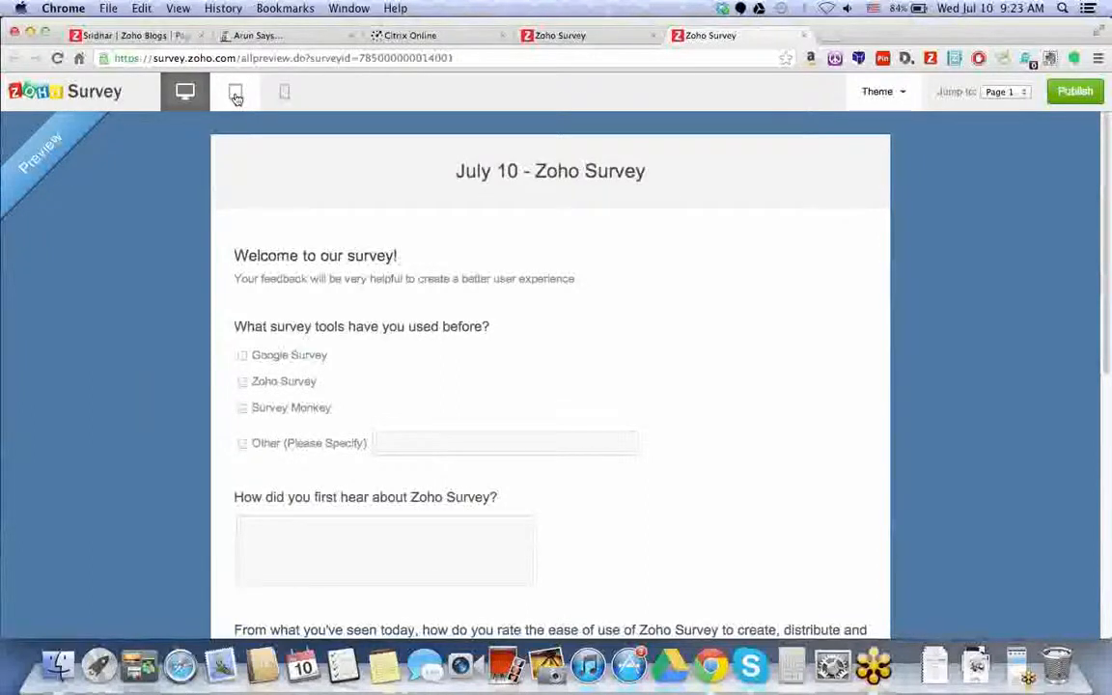
click(236, 94)
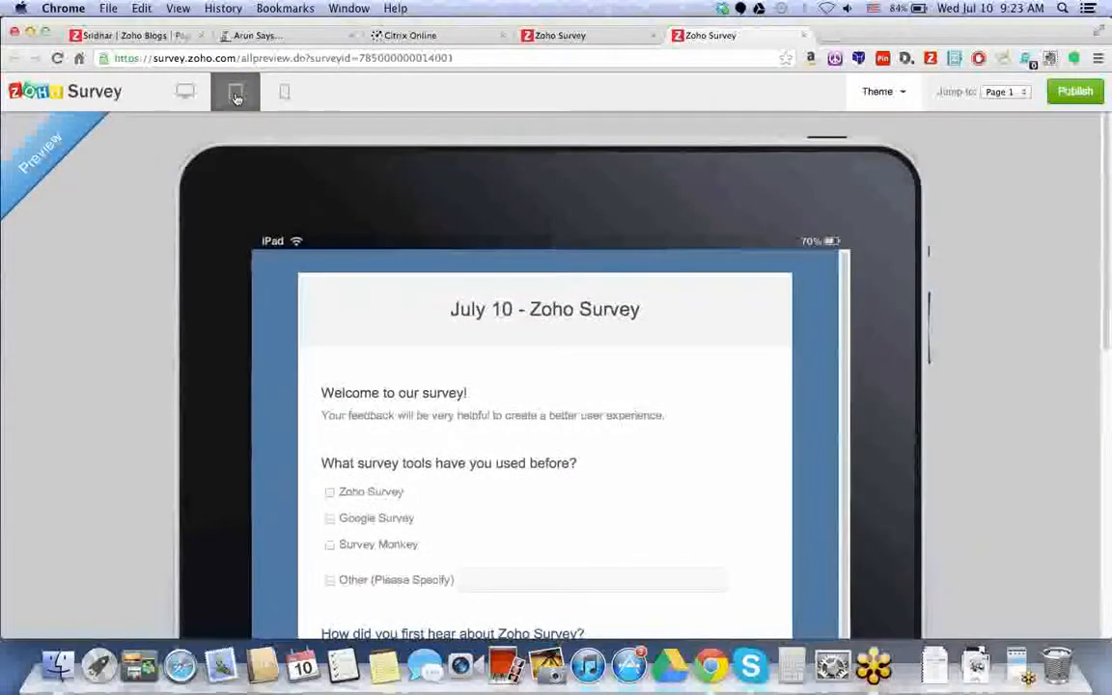
click(285, 93)
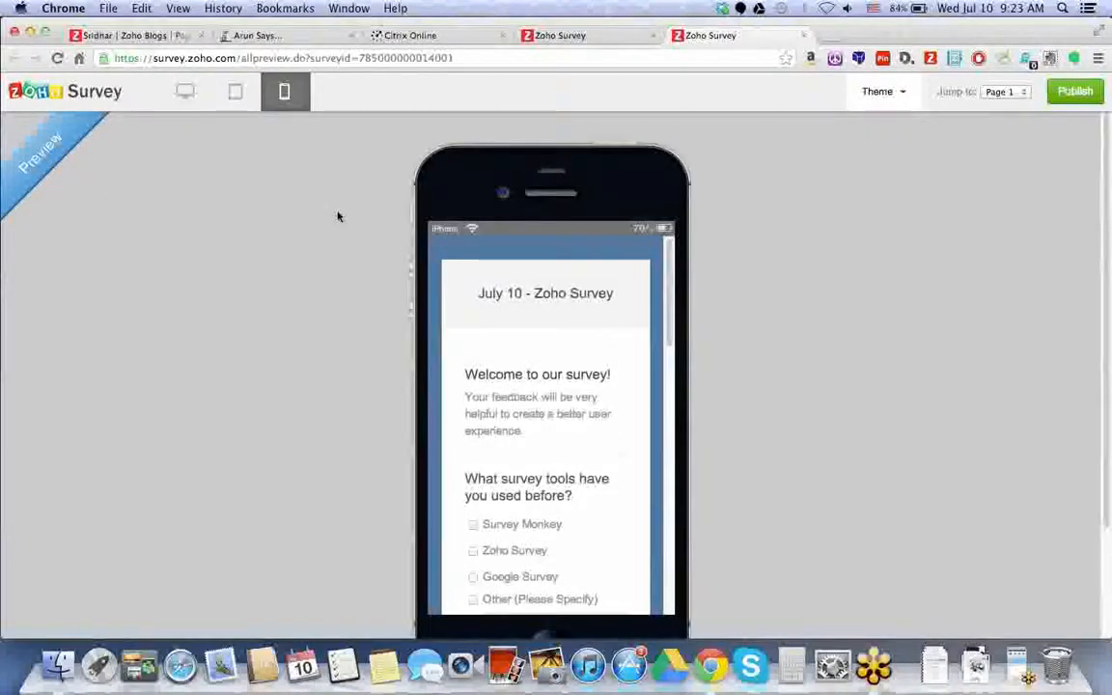
scroll(338, 216, down, 2)
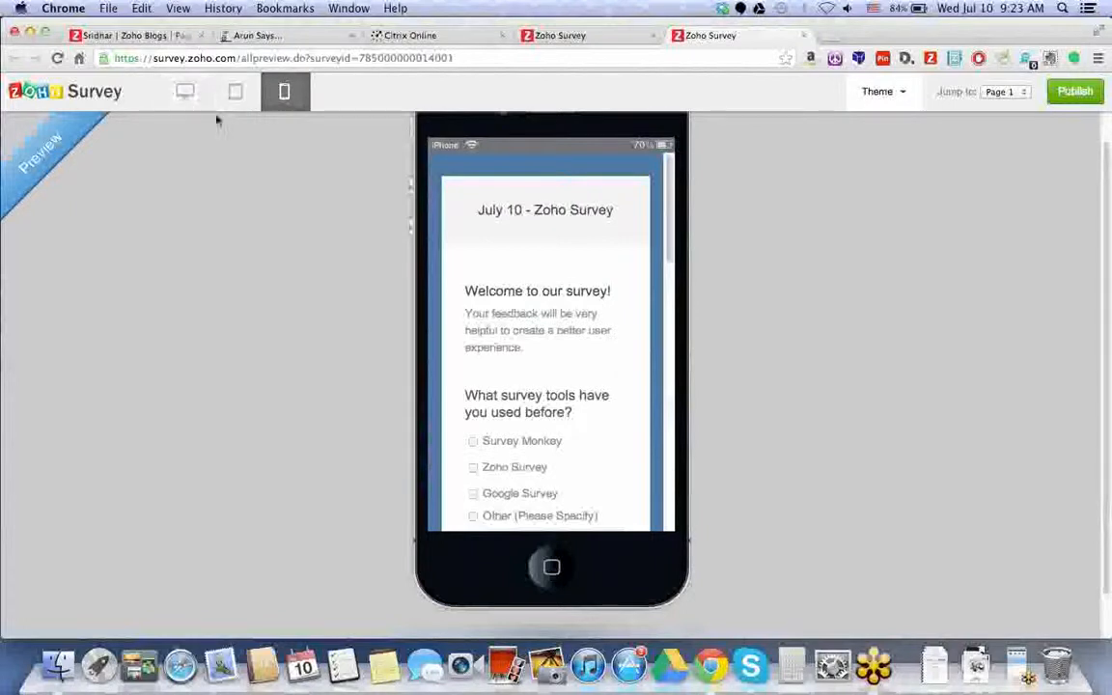
scroll(657, 235, down, 1)
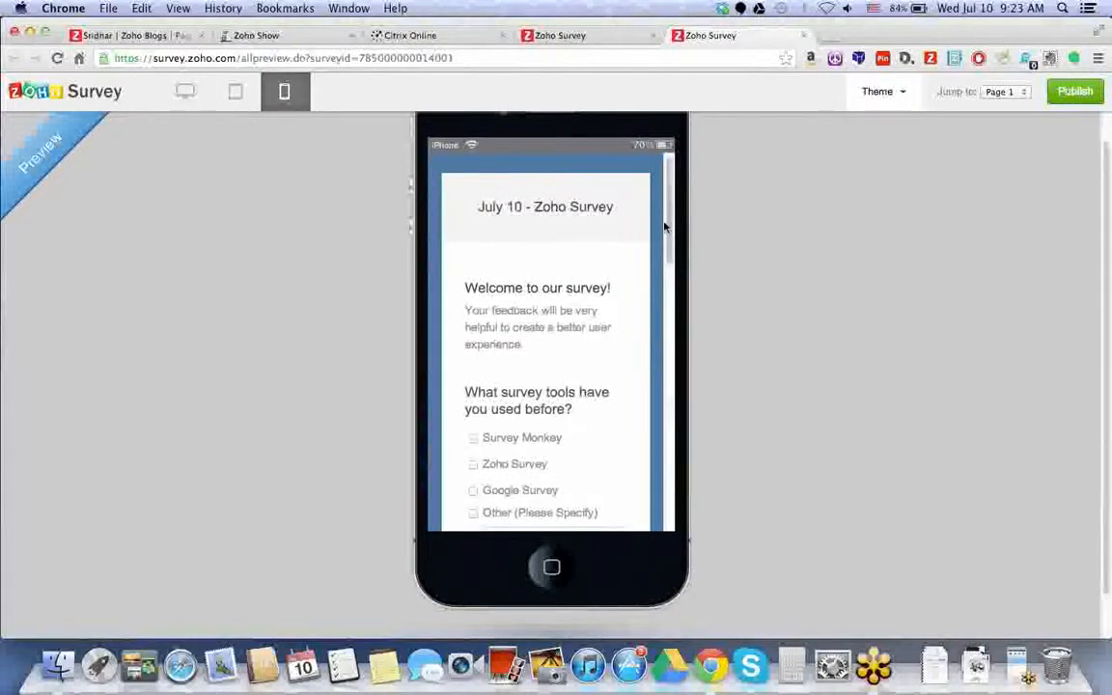
scroll(670, 225, down, 1)
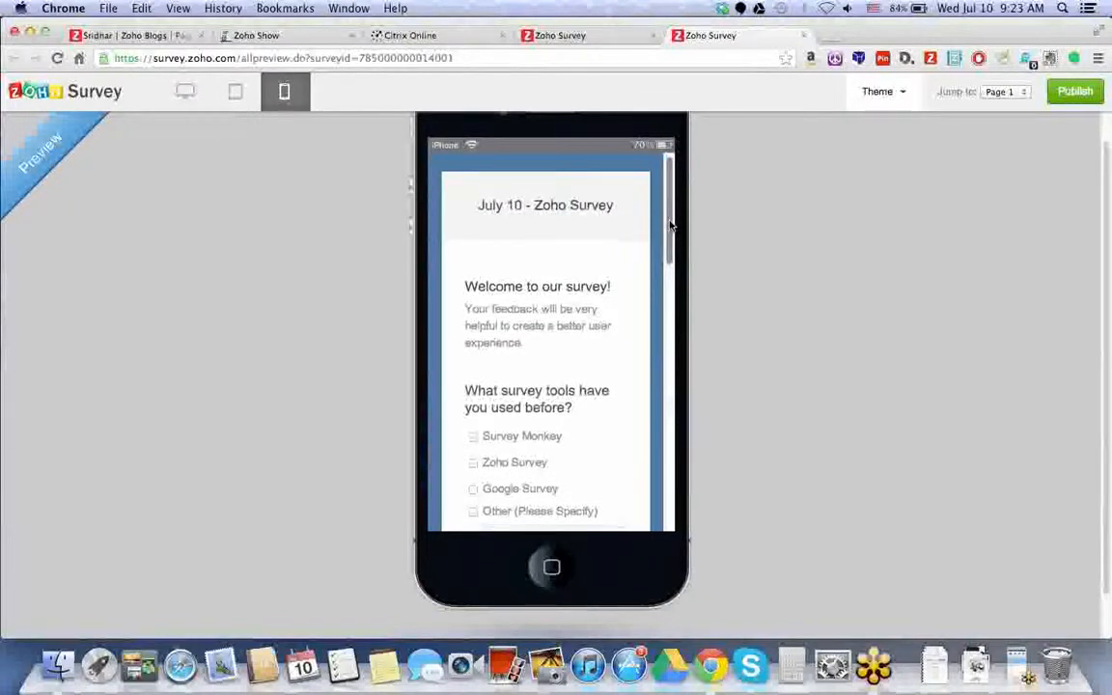
drag(669, 224, 662, 372)
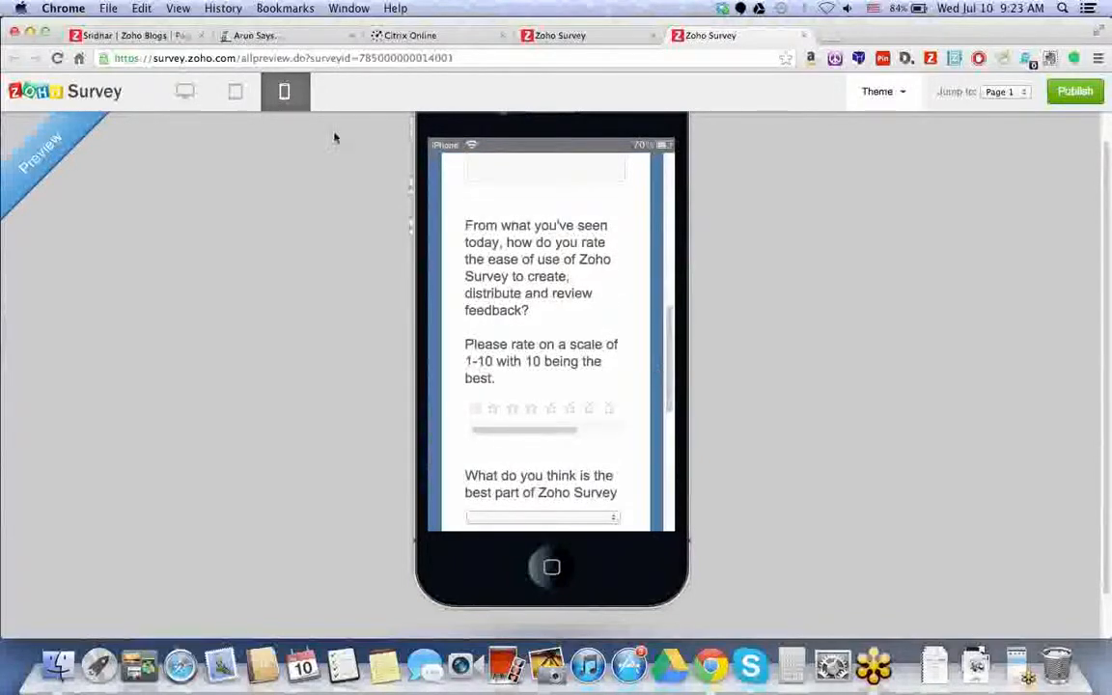
click(190, 92)
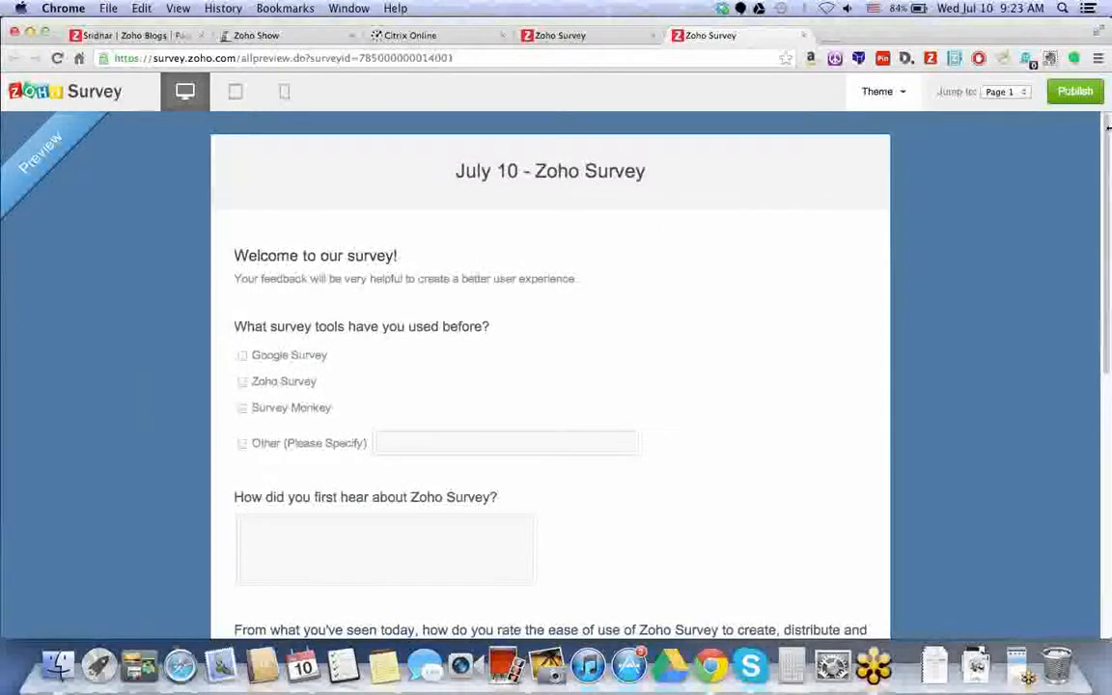
click(876, 95)
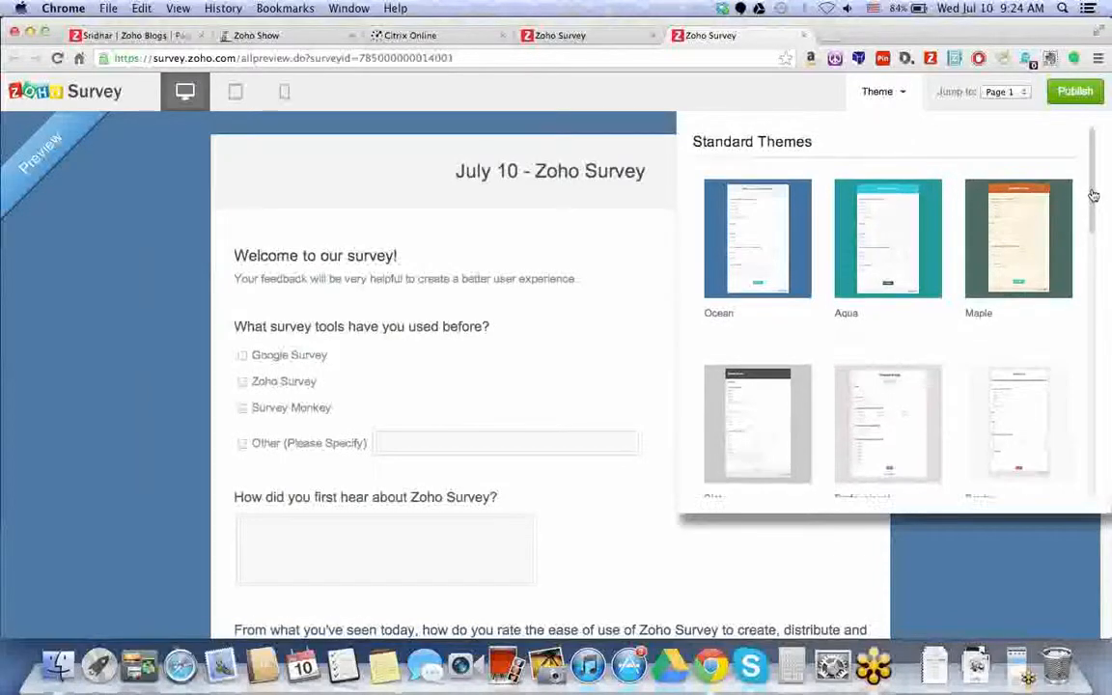
- Apply the Lecture theme in the preview, review its photo background, and go back
scroll(1093, 197, down, 1)
drag(1094, 197, 1074, 287)
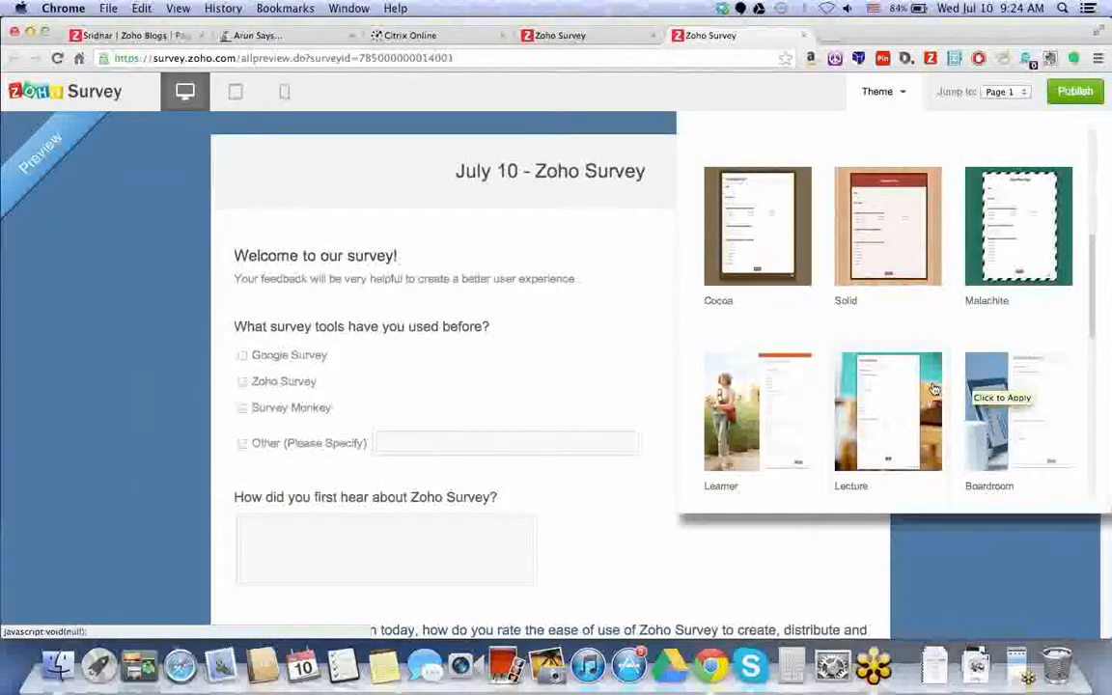
click(928, 388)
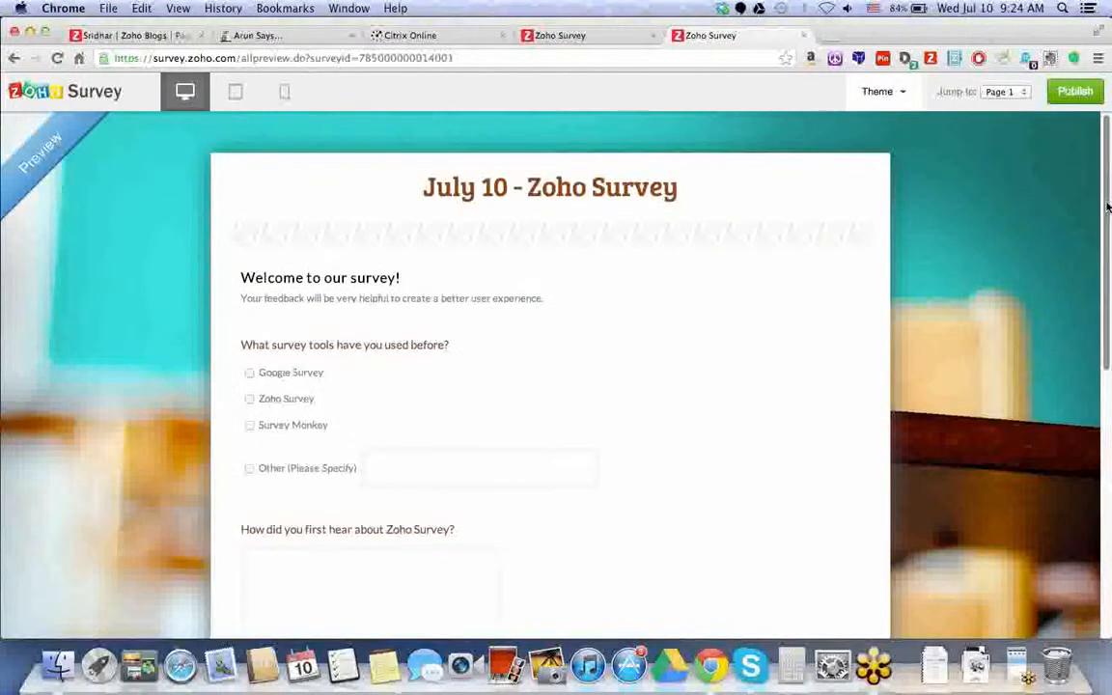
drag(1106, 206, 1098, 399)
click(13, 58)
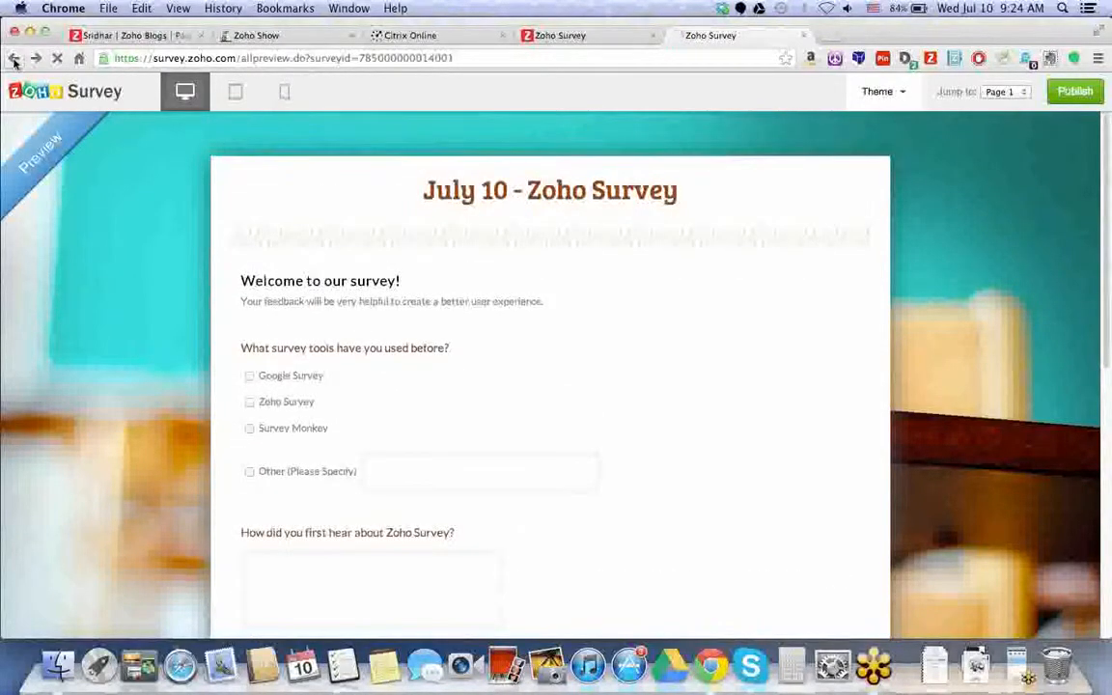
- Return to the Zoho Survey home, reopen the survey, and go to its Settings
click(89, 100)
click(634, 276)
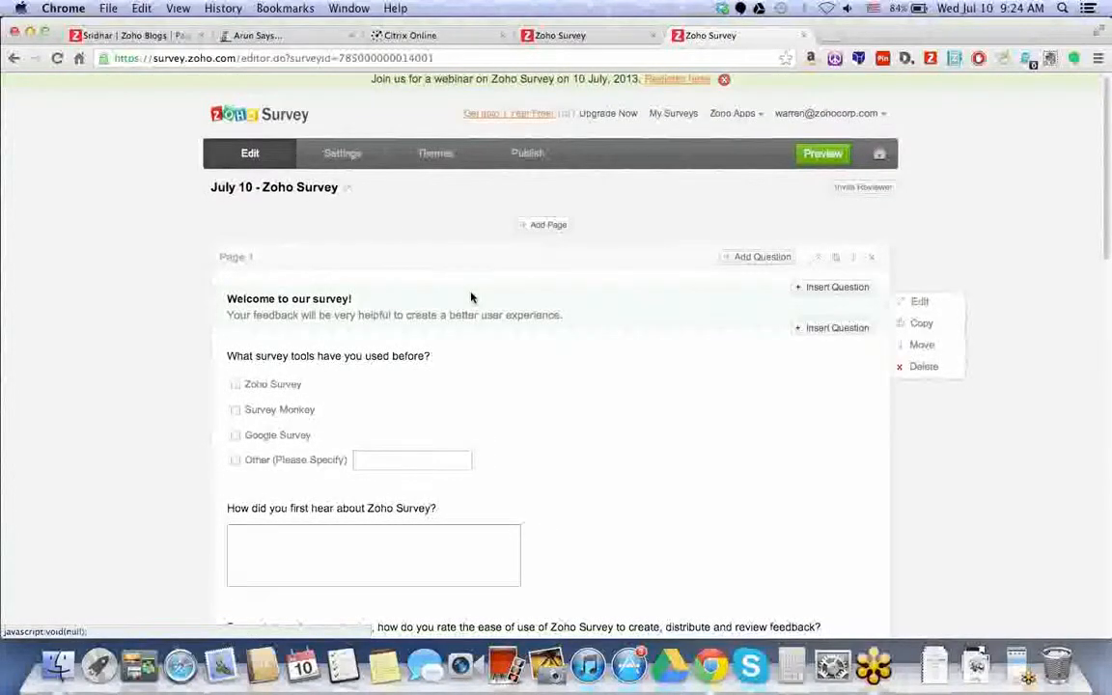
scroll(482, 298, down, 2)
scroll(483, 298, up, 2)
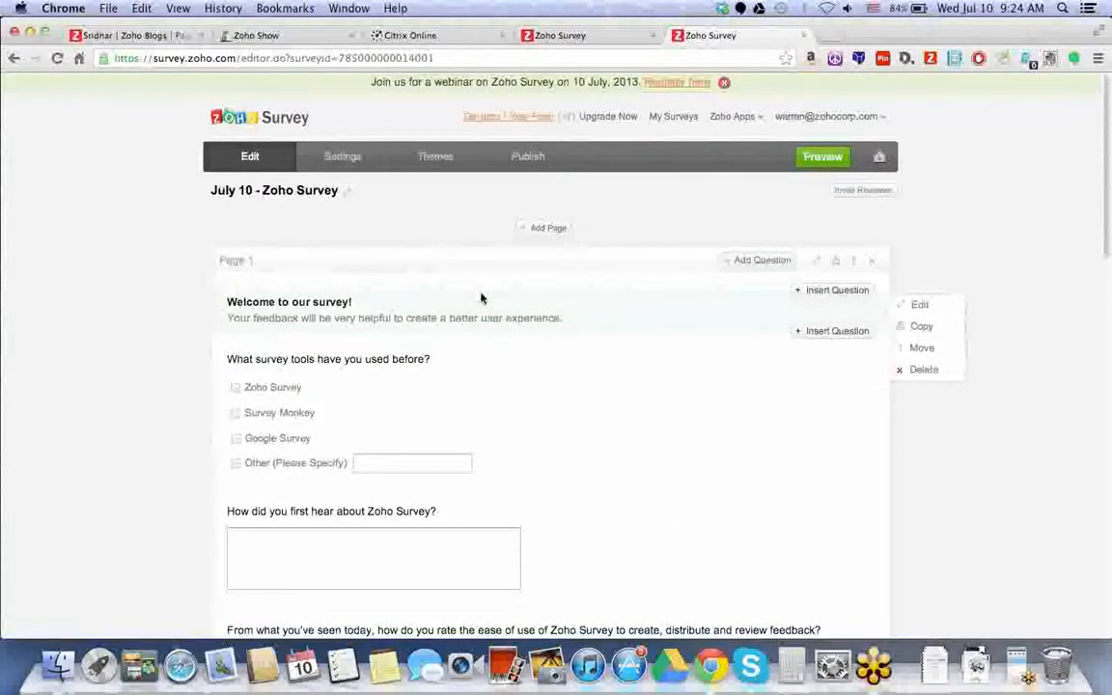
click(357, 169)
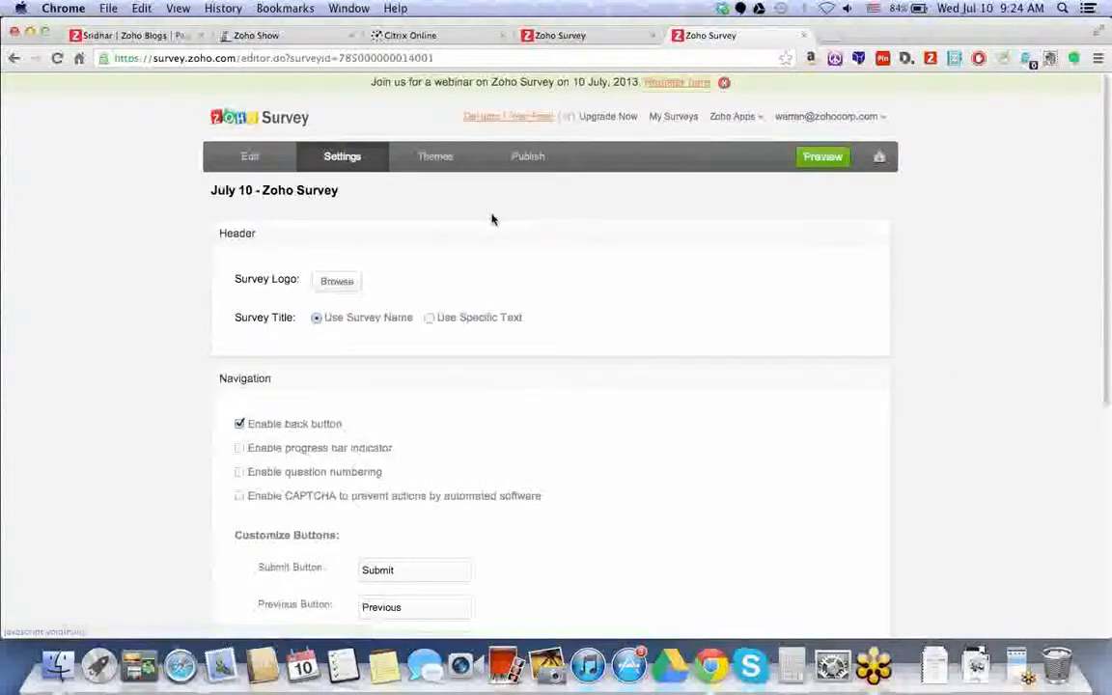
- Cancel the logo upload and keep the survey name as the survey title
scroll(492, 220, down, 1)
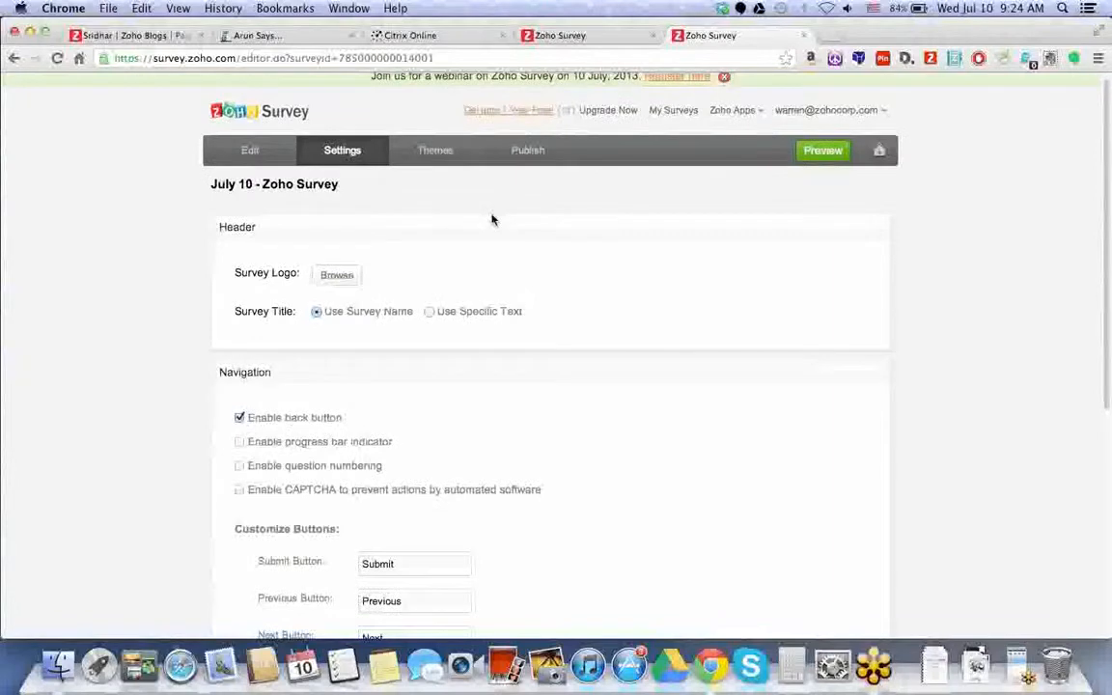
scroll(491, 220, down, 2)
click(335, 247)
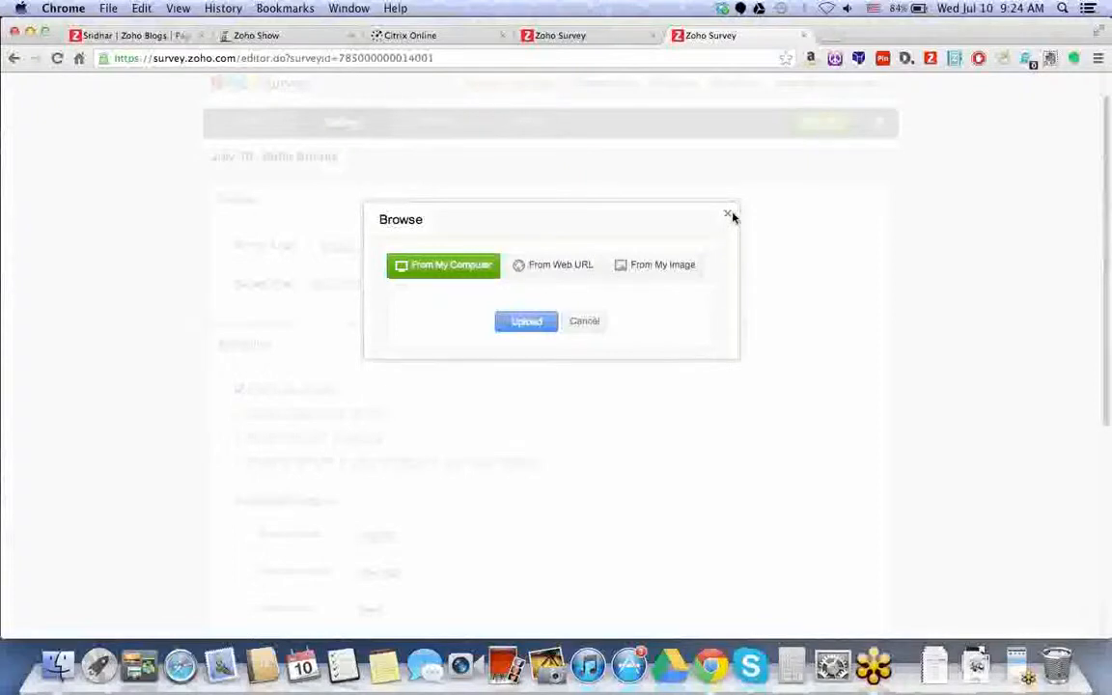
click(730, 216)
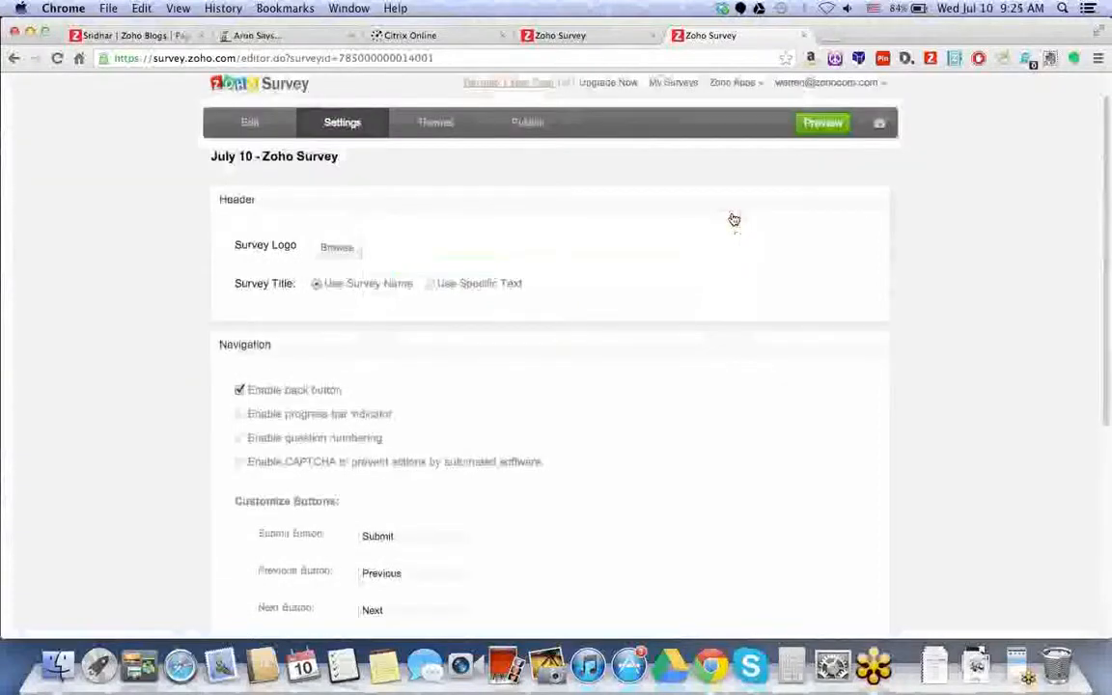
click(428, 283)
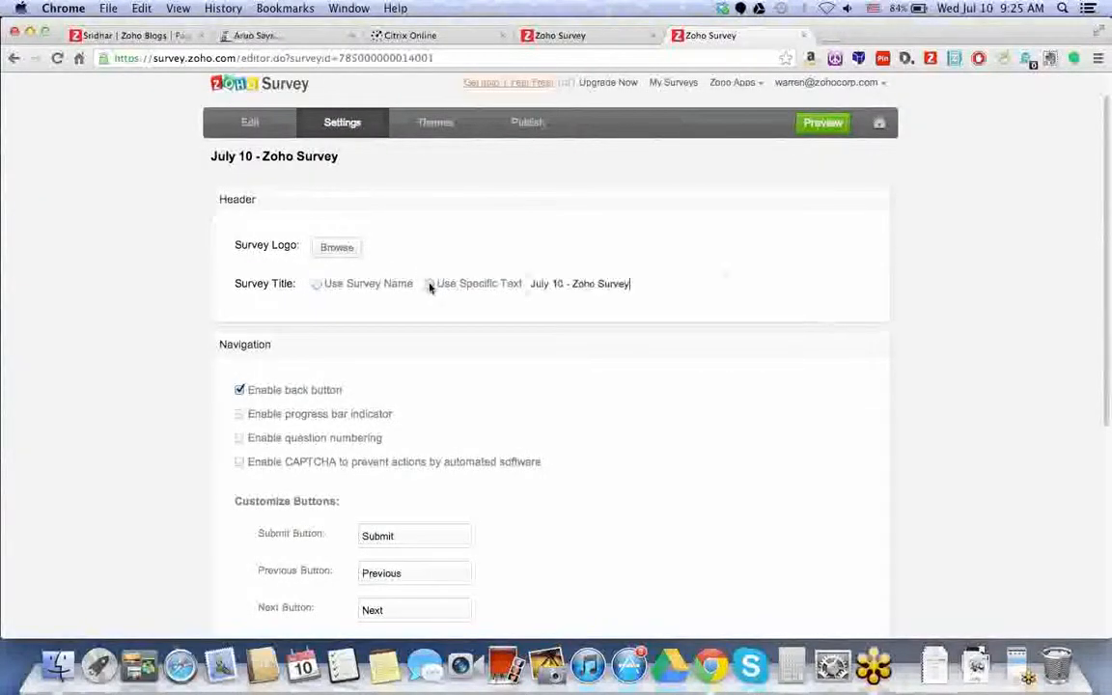
click(318, 284)
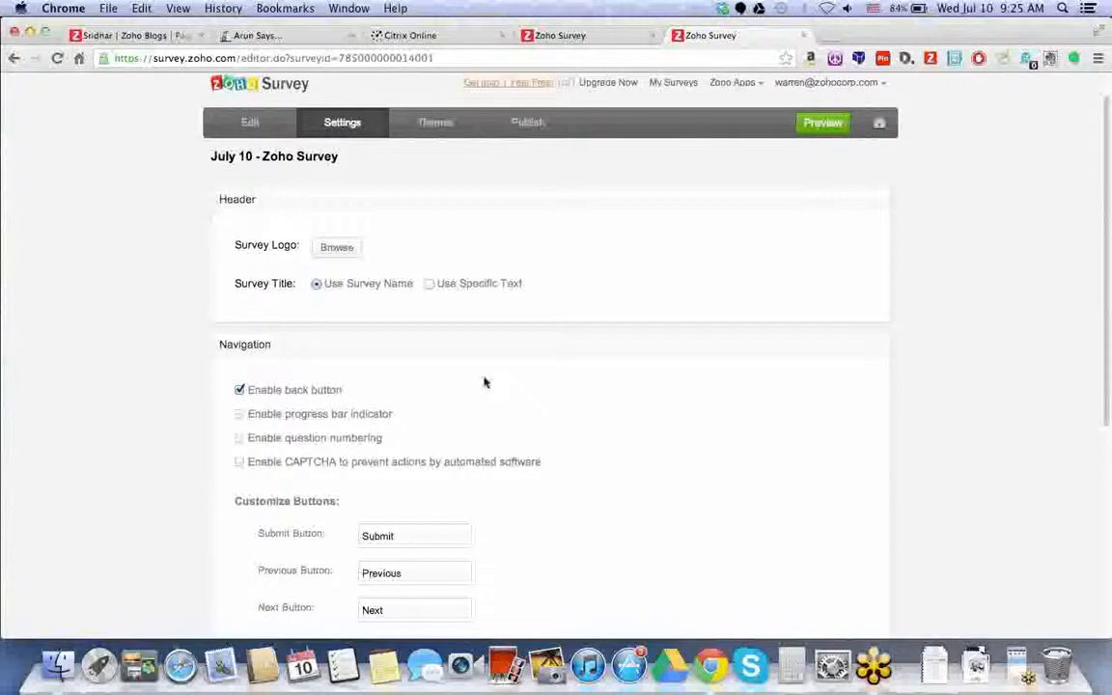
scroll(479, 382, down, 3)
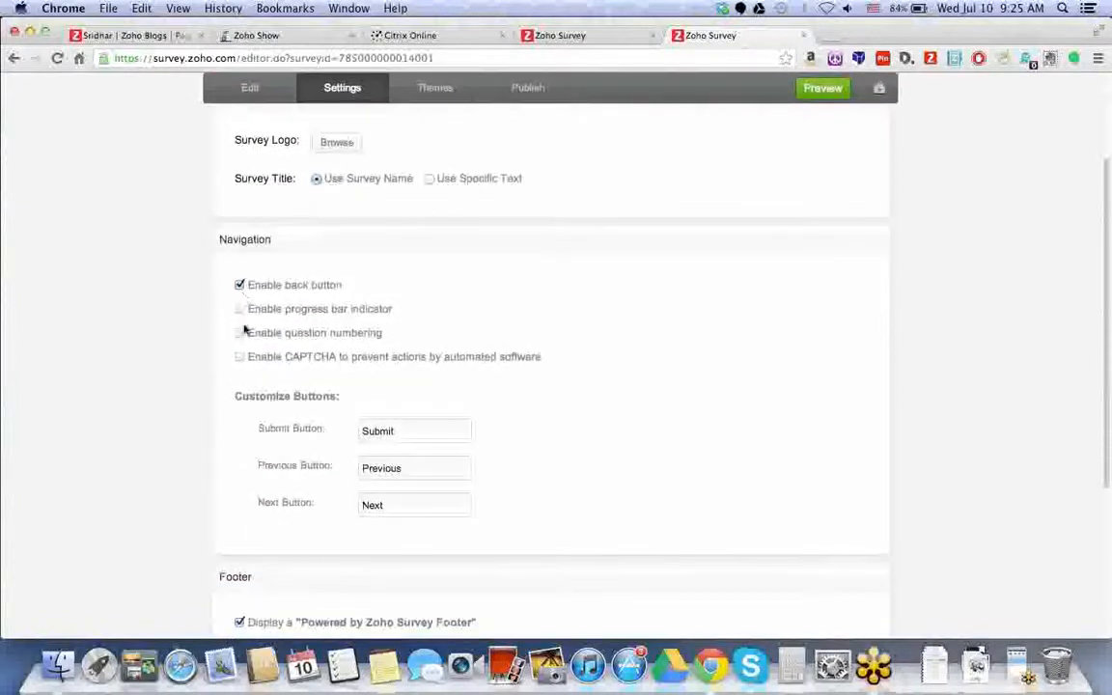
- Enable the progress bar indicator and question numbering, and select the closed message text
click(240, 311)
click(240, 333)
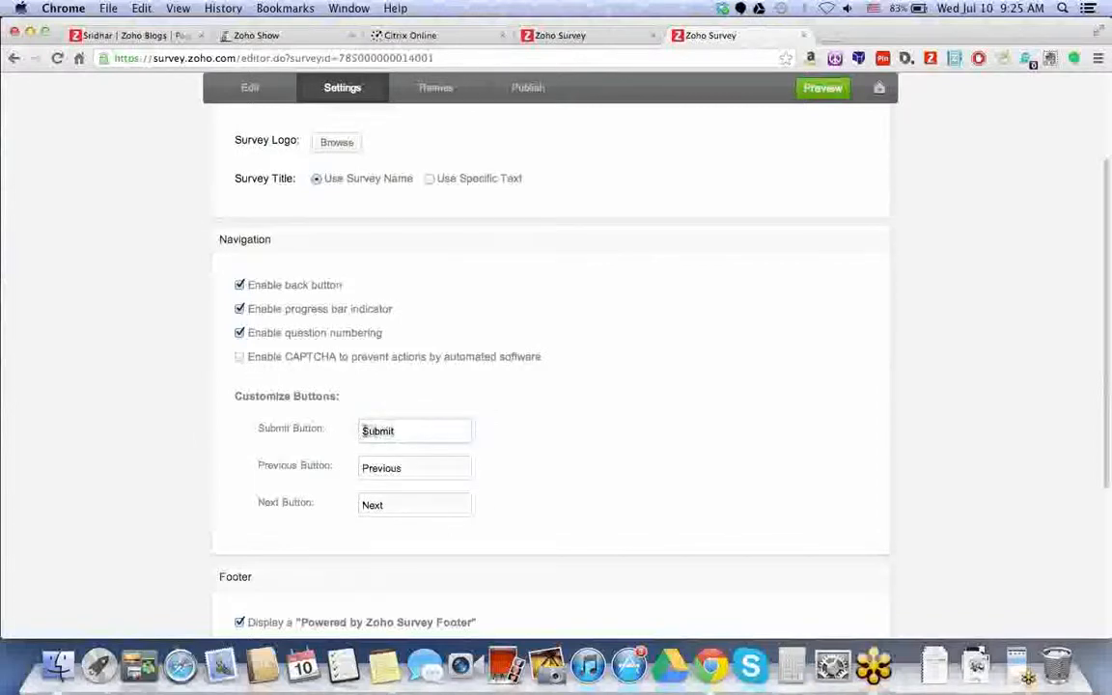
drag(447, 469, 365, 467)
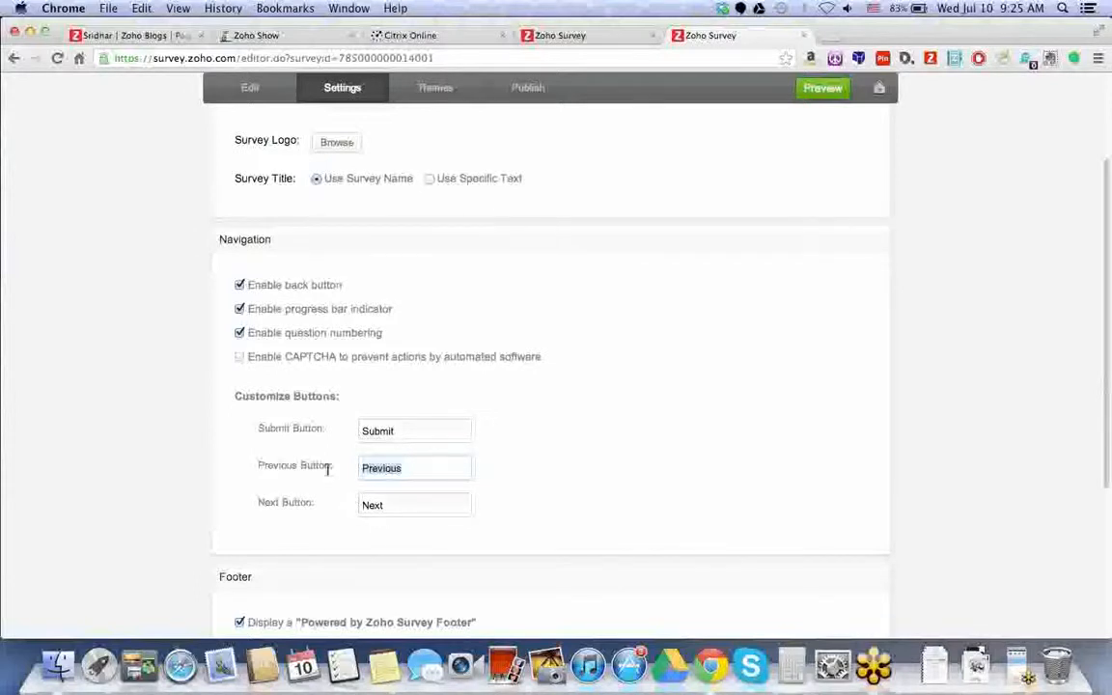
scroll(322, 464, down, 3)
drag(293, 372, 421, 371)
click(444, 396)
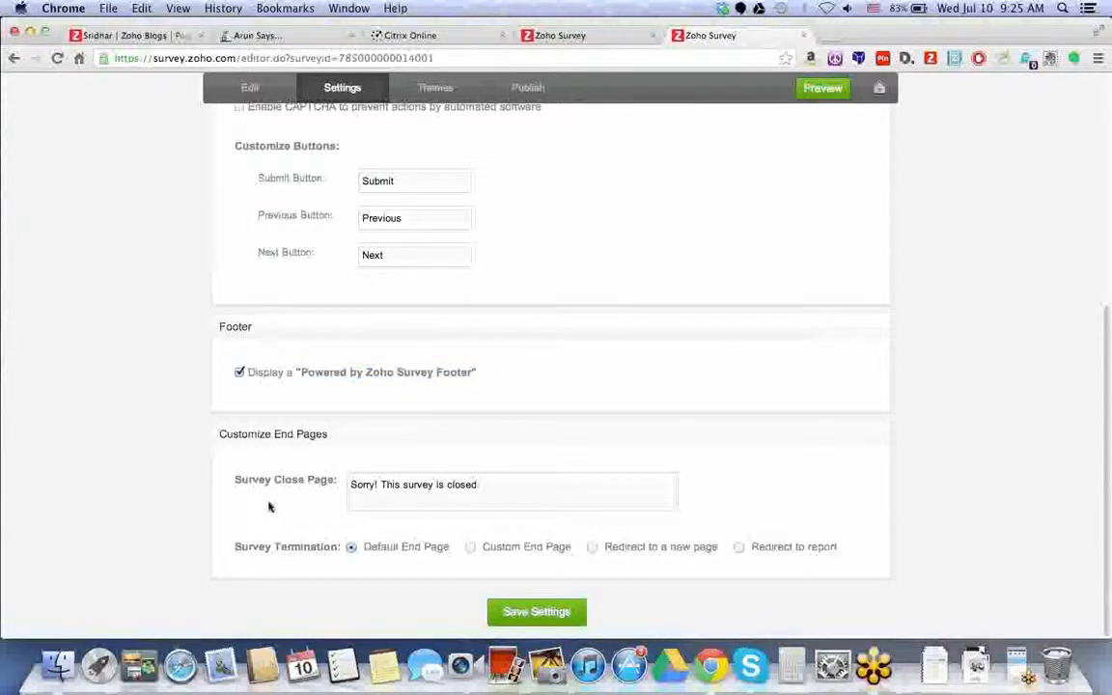
click(485, 485)
drag(515, 484, 352, 480)
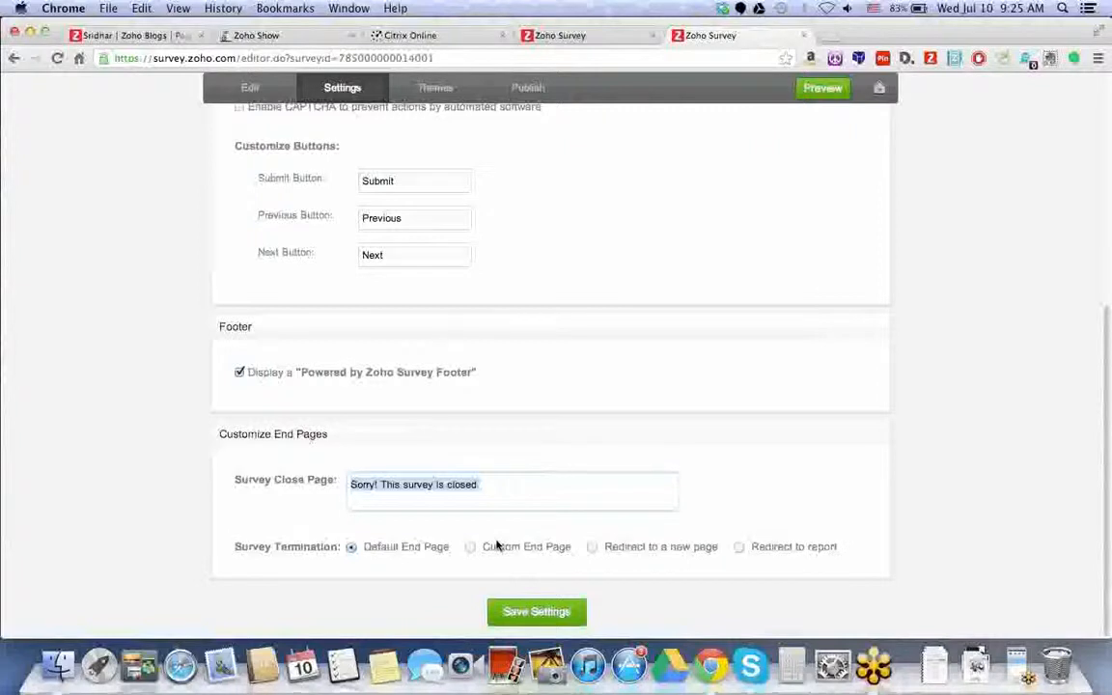
- Save the survey settings and dismiss the saved notice
click(534, 612)
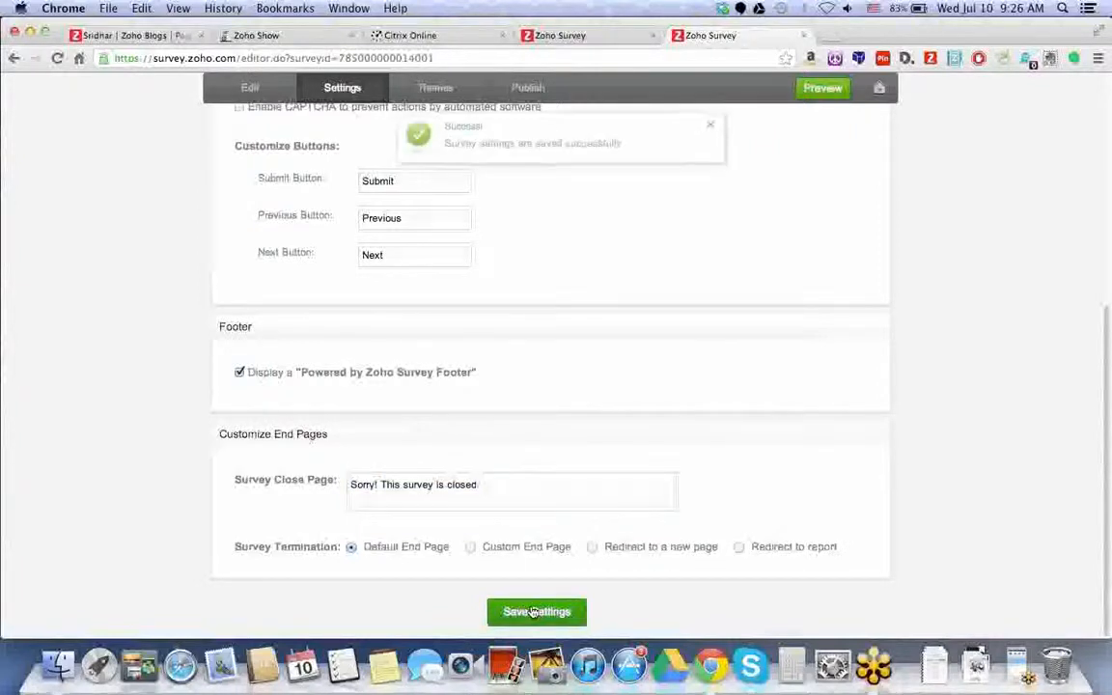
click(712, 128)
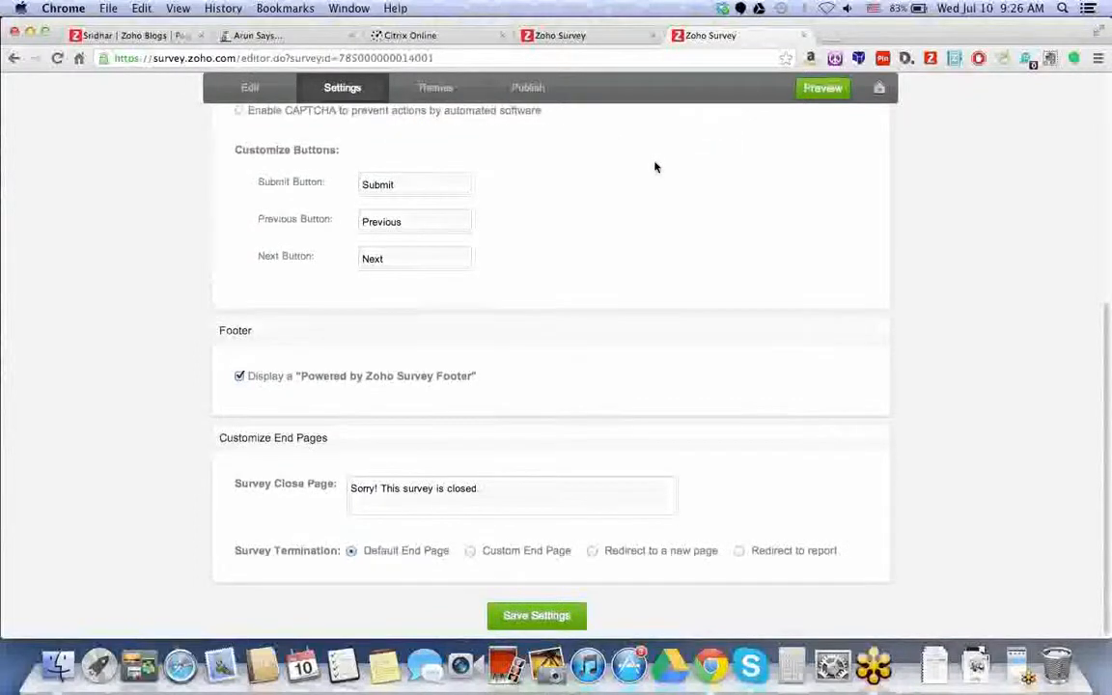
click(434, 87)
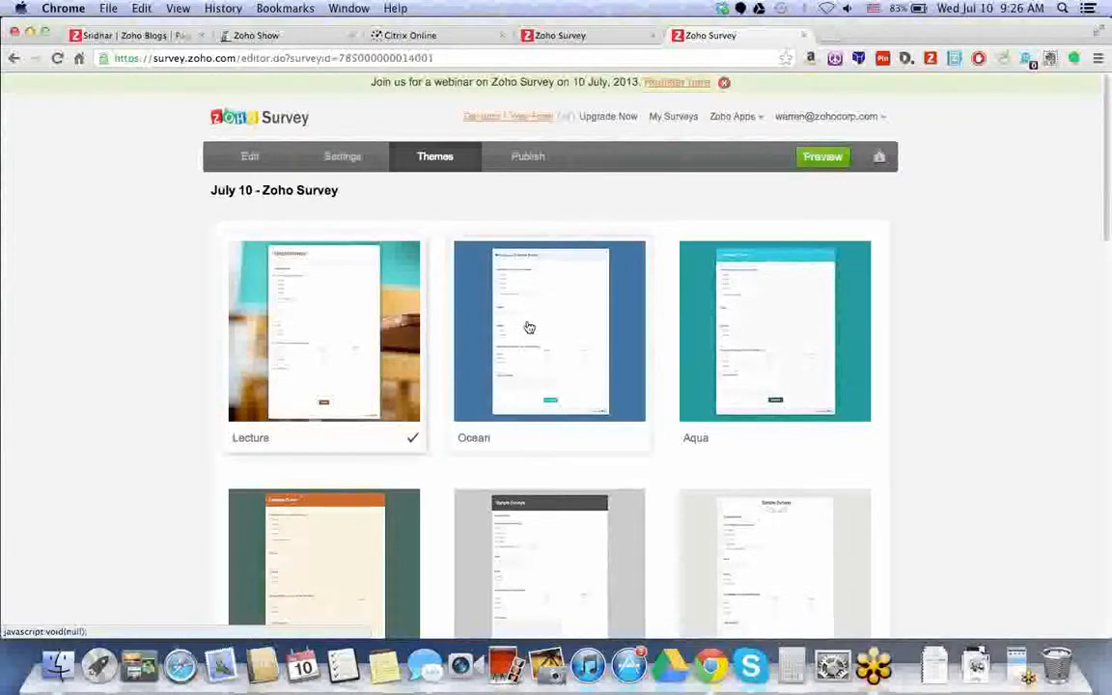
- Customise the theme with Arial size 40 survey titles and Arial questions, and apply it
scroll(529, 328, down, 1)
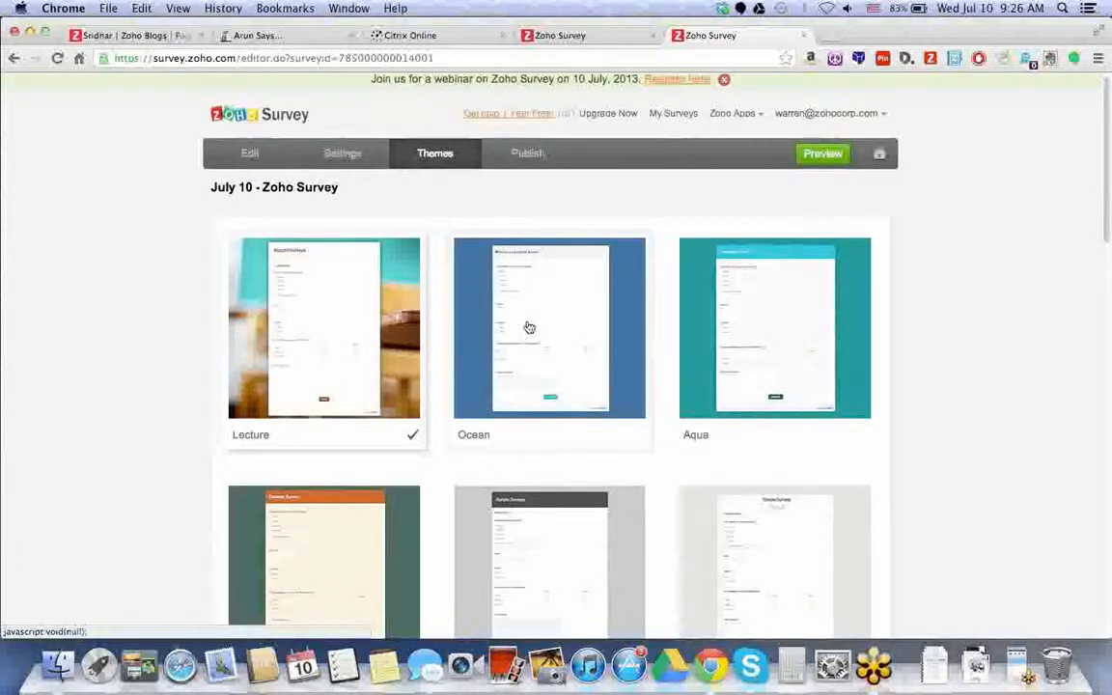
scroll(530, 330, down, 5)
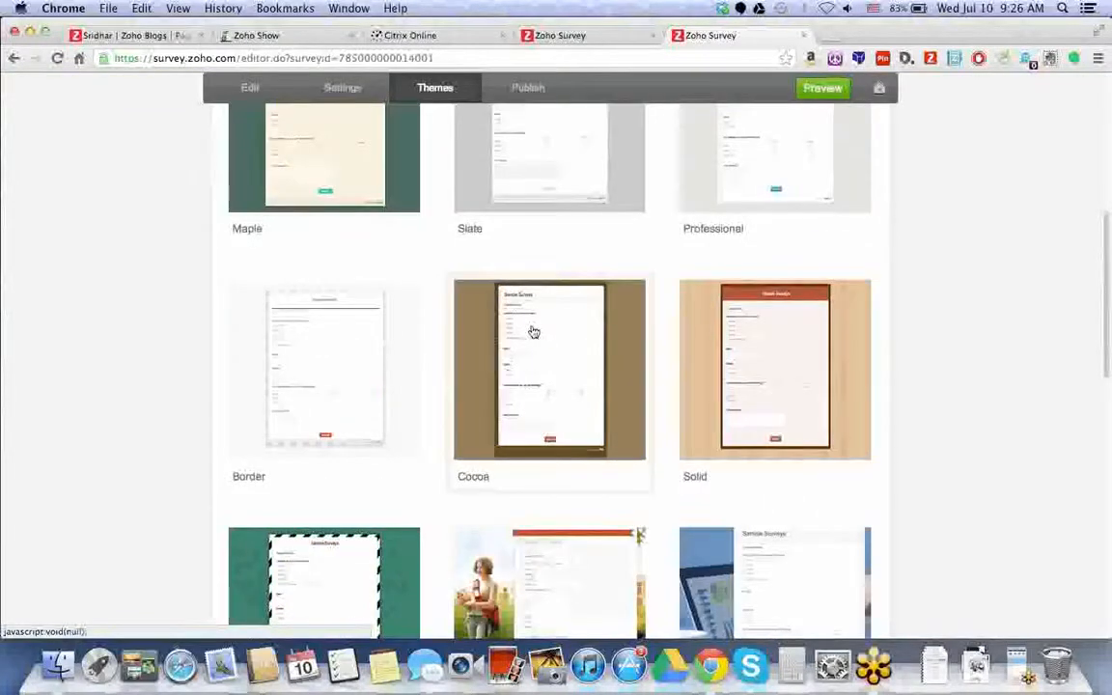
click(532, 331)
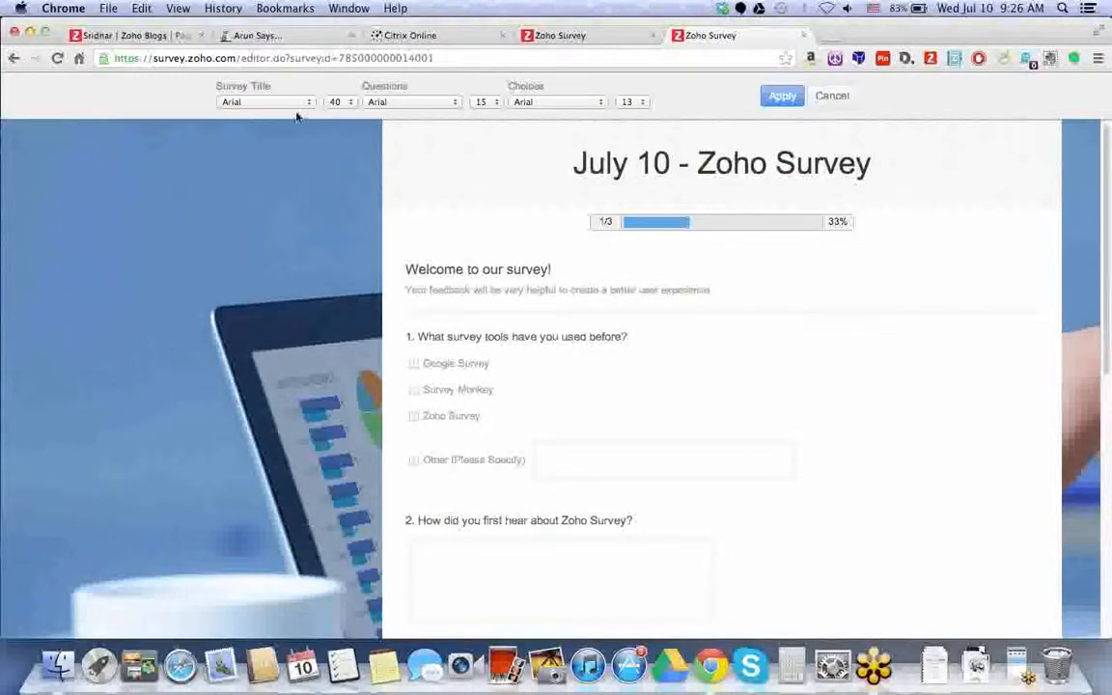
click(308, 102)
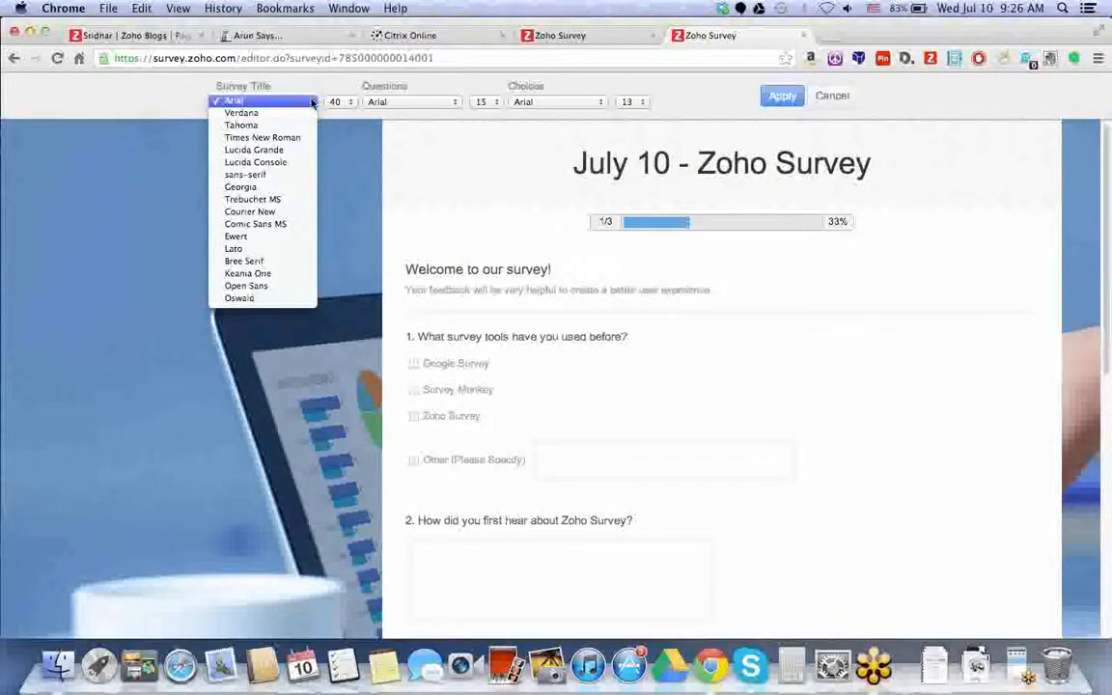
click(329, 102)
click(329, 102)
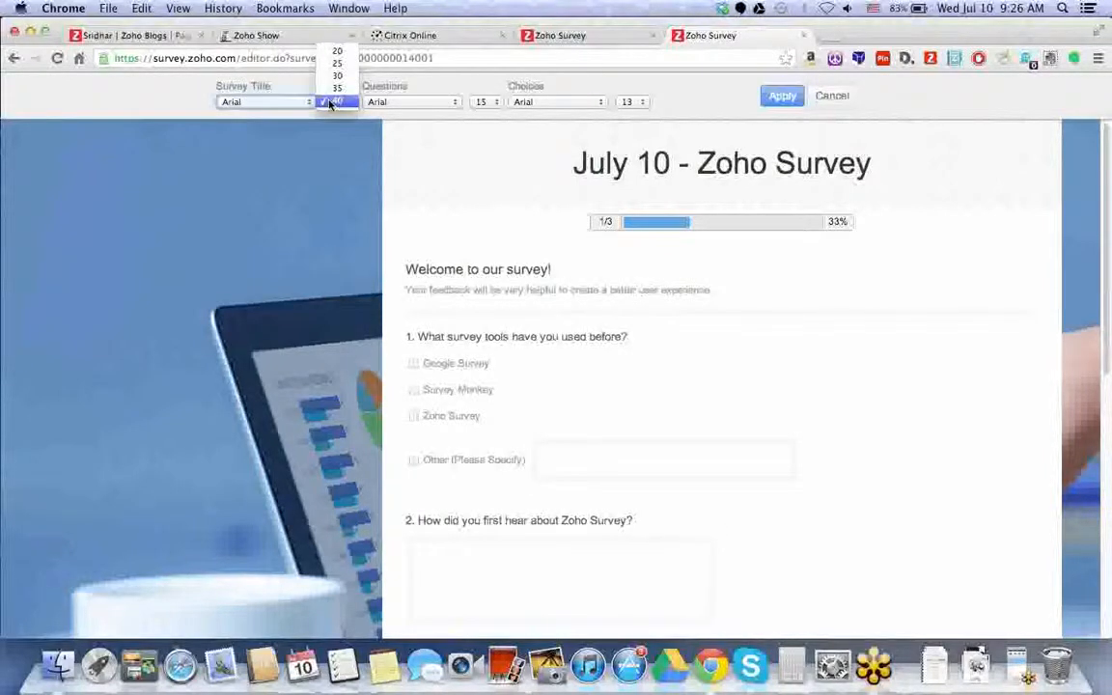
click(329, 102)
click(396, 102)
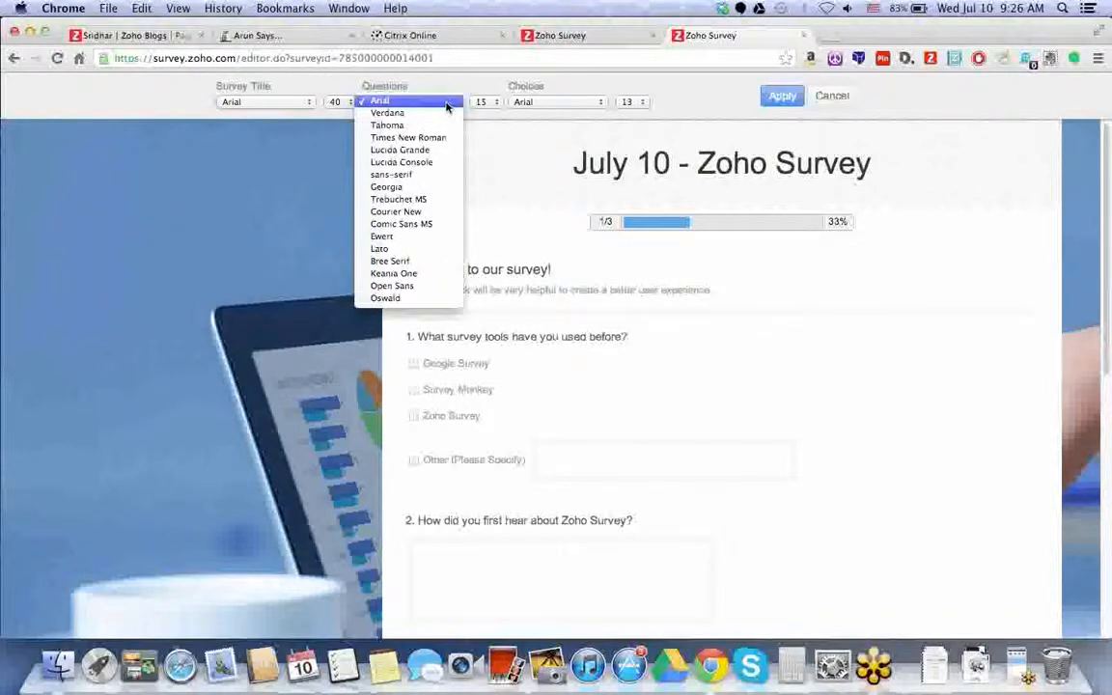
click(537, 103)
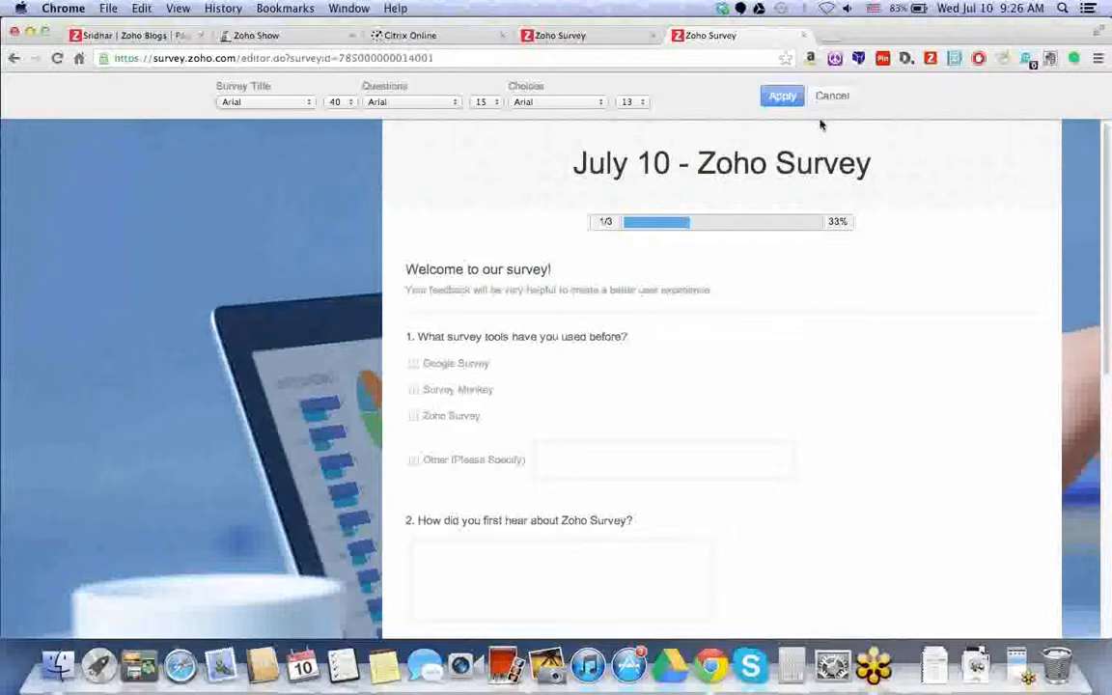
click(786, 96)
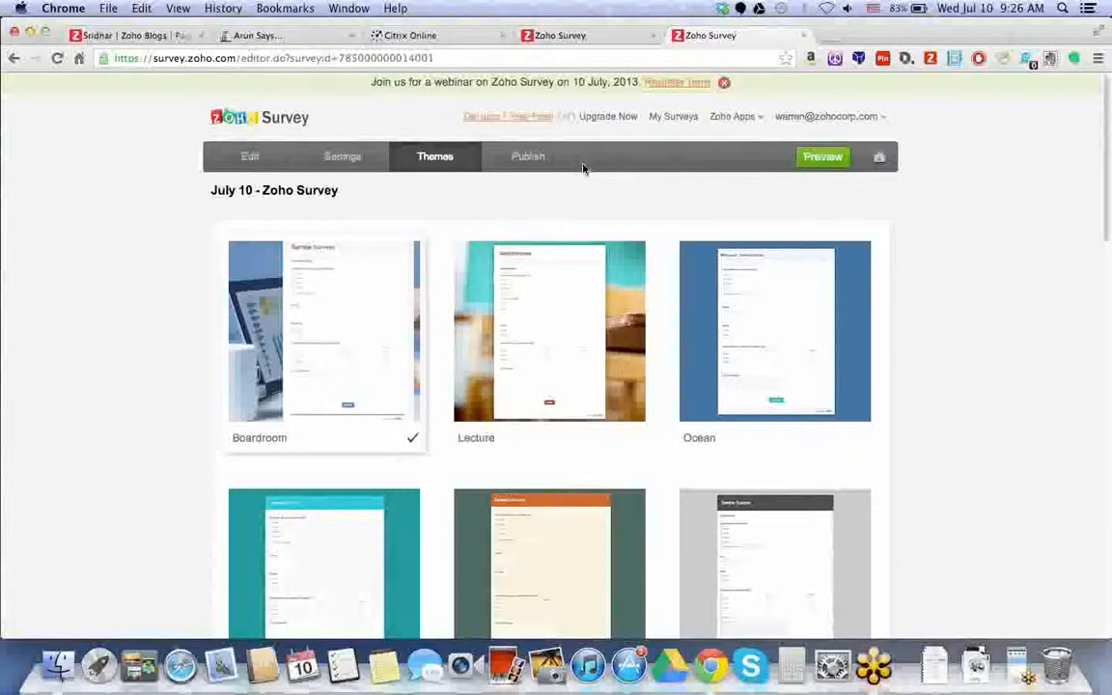
- Limit publishing to 1200 responses, one per computer, then return to the editor
click(532, 162)
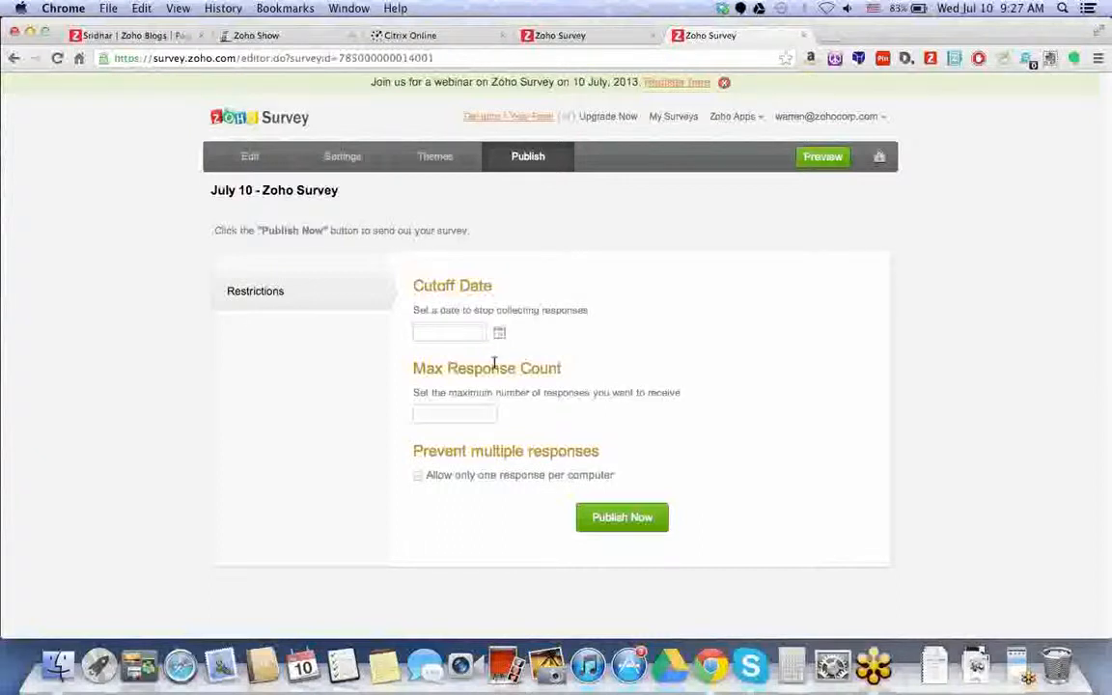
click(477, 416)
text(1200)
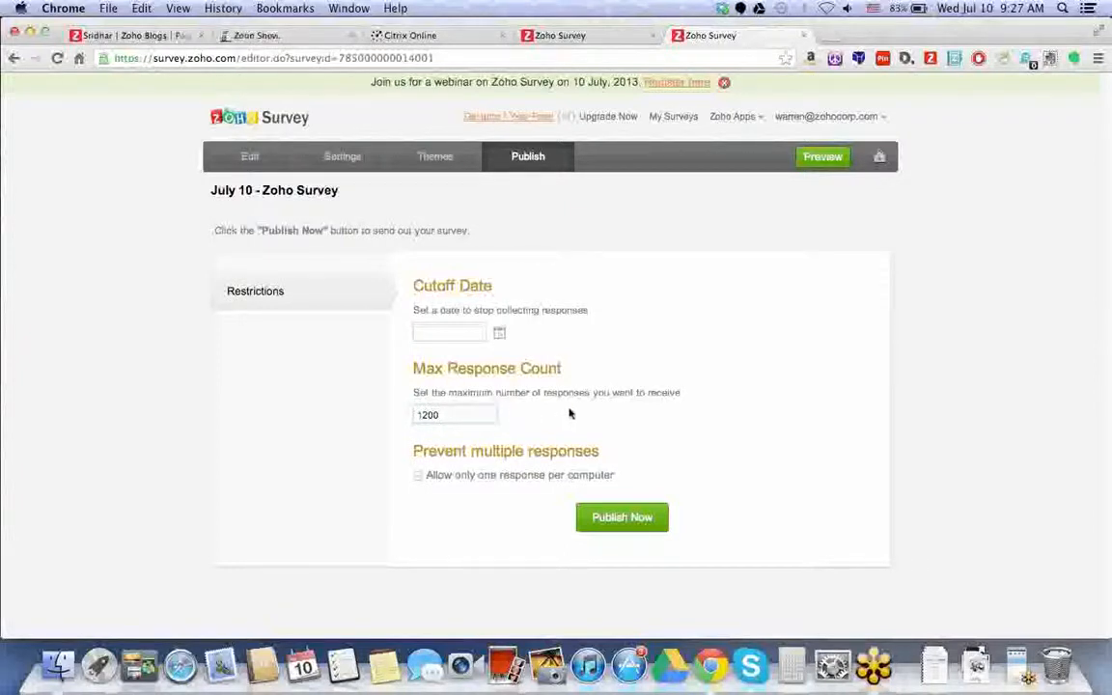
click(419, 476)
click(247, 157)
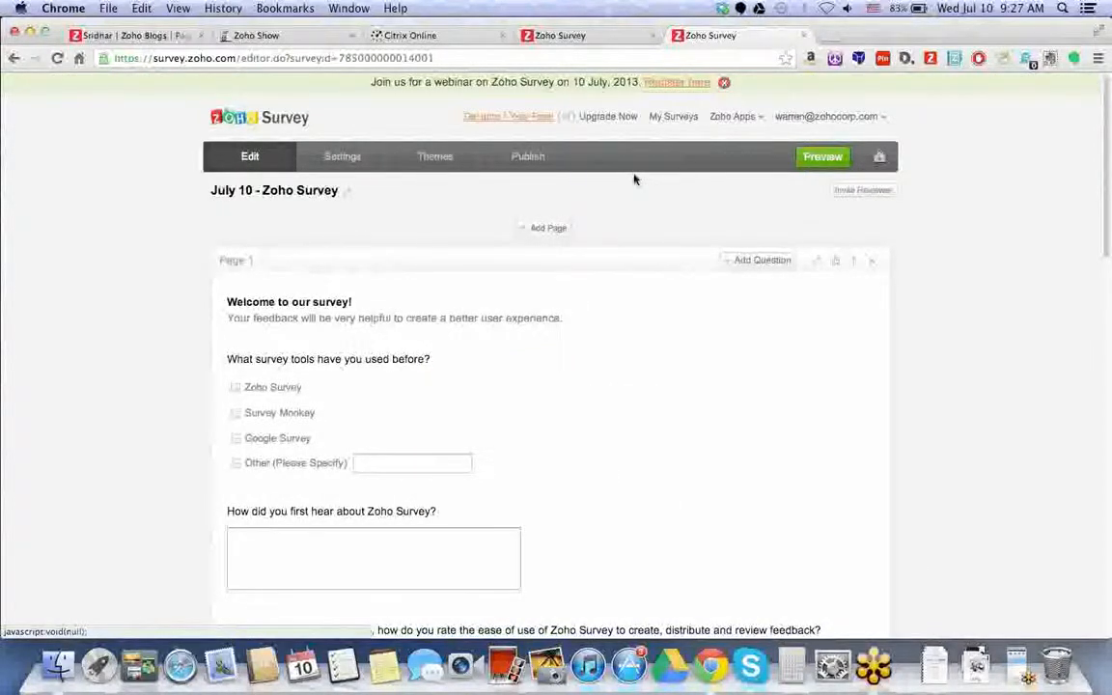
- Enter a reviewer's e-mail address in Reviewer Settings with Seven Days access
click(853, 191)
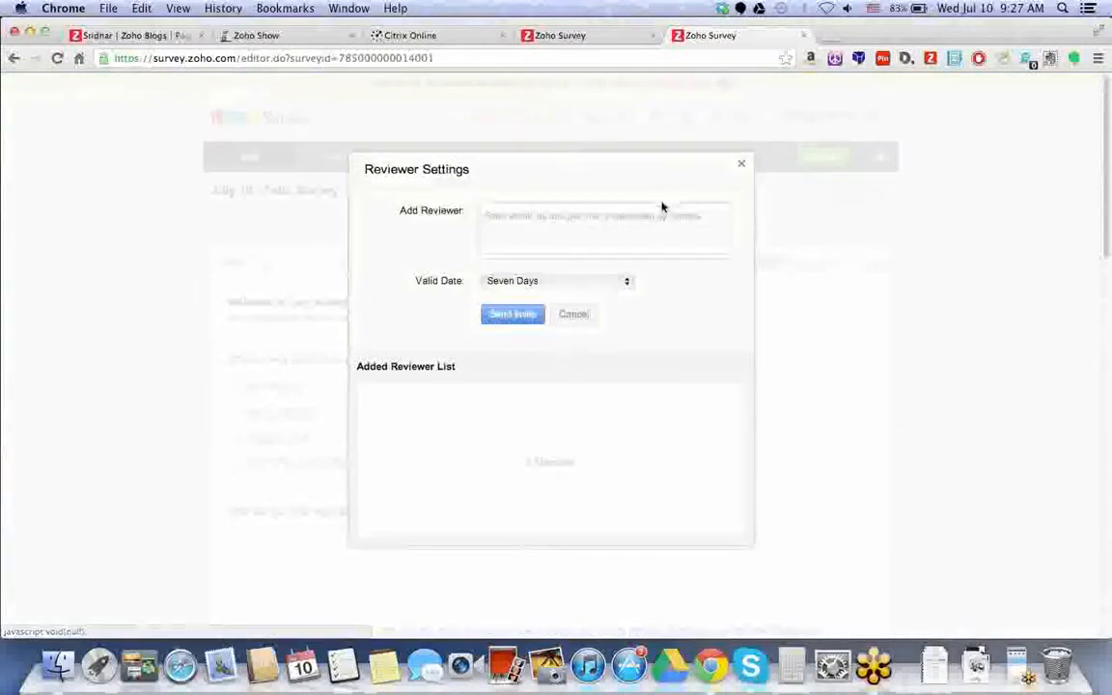
click(742, 164)
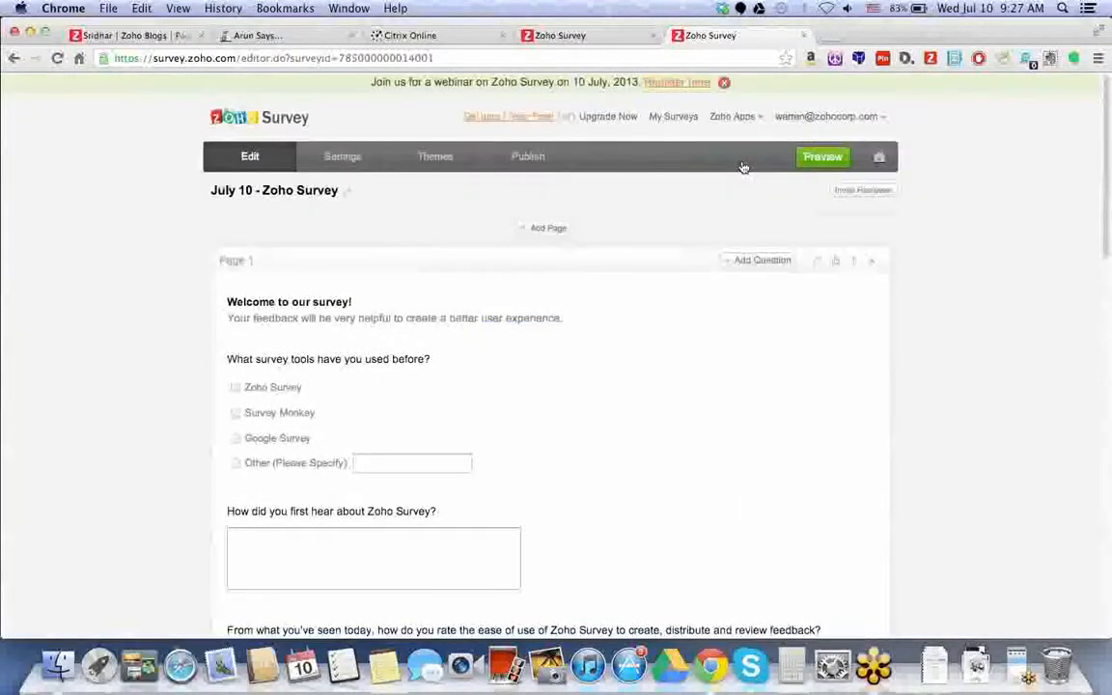
click(853, 190)
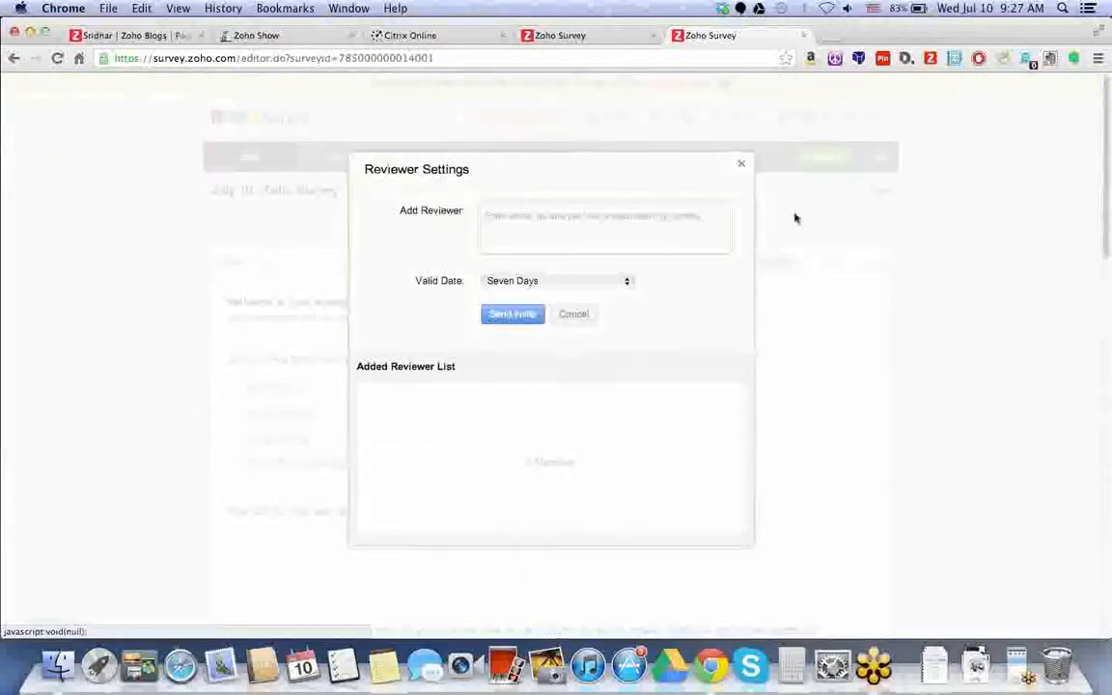
click(657, 227)
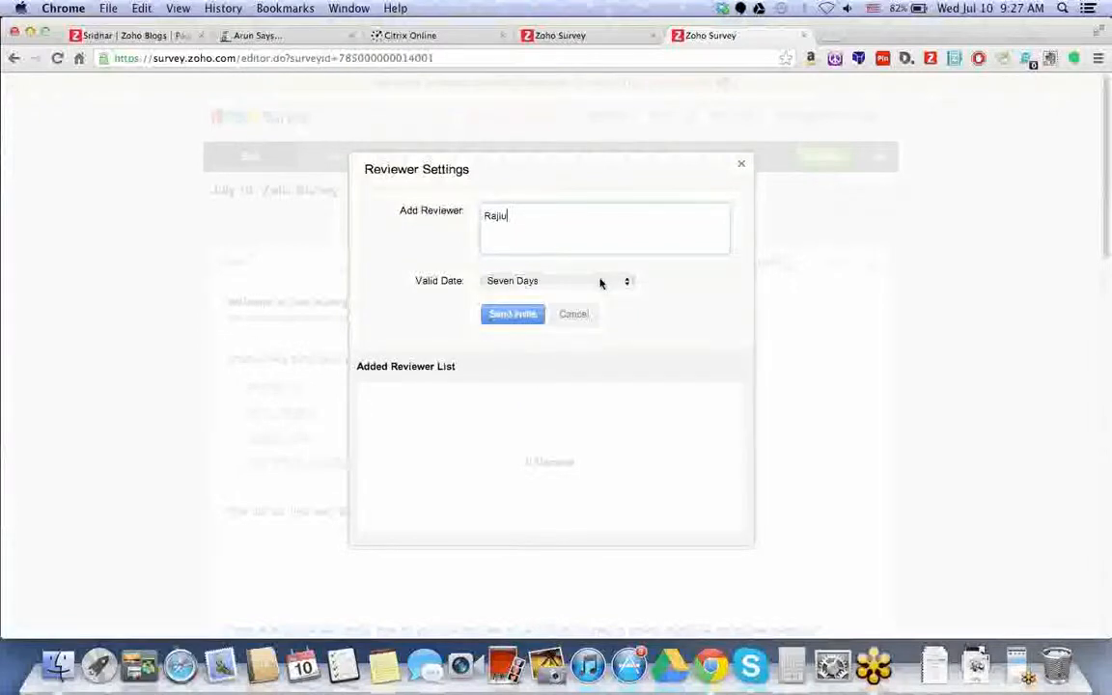
click(601, 282)
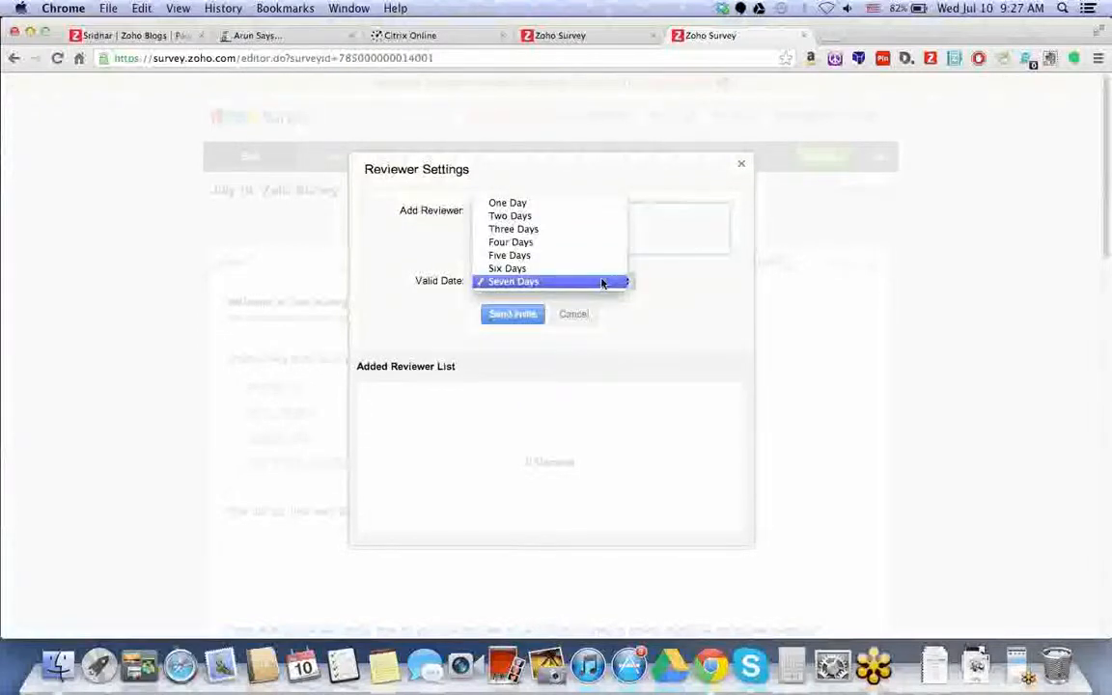
click(584, 299)
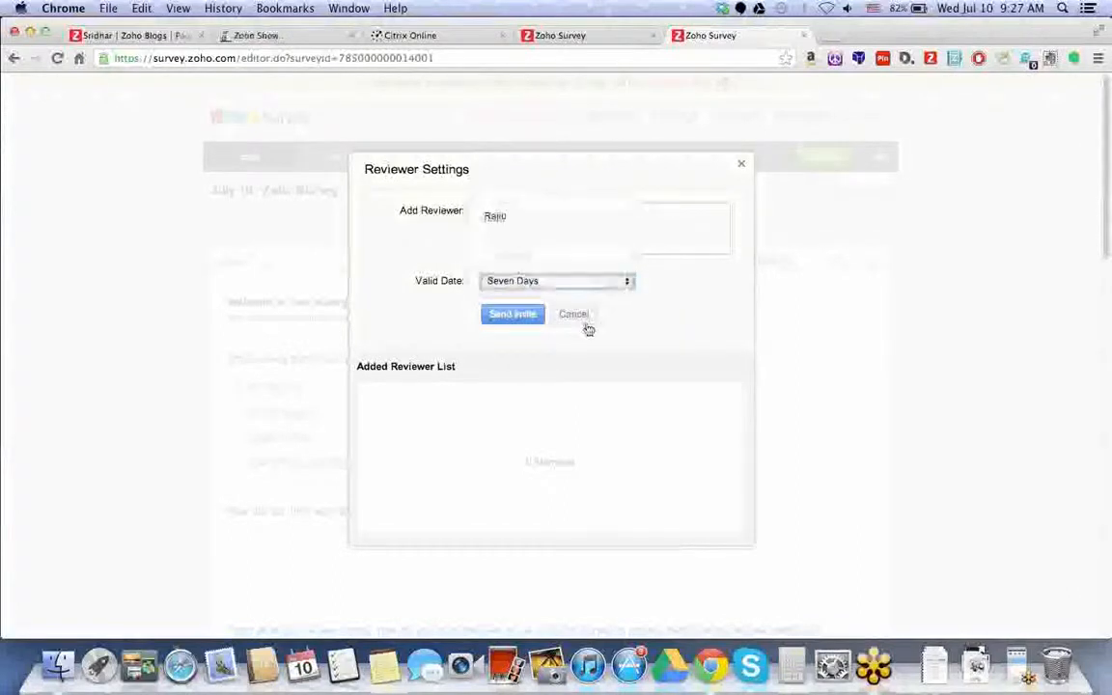
- Correct the reviewer's e-mail address, send the invitation, and close Reviewer Settings
click(567, 243)
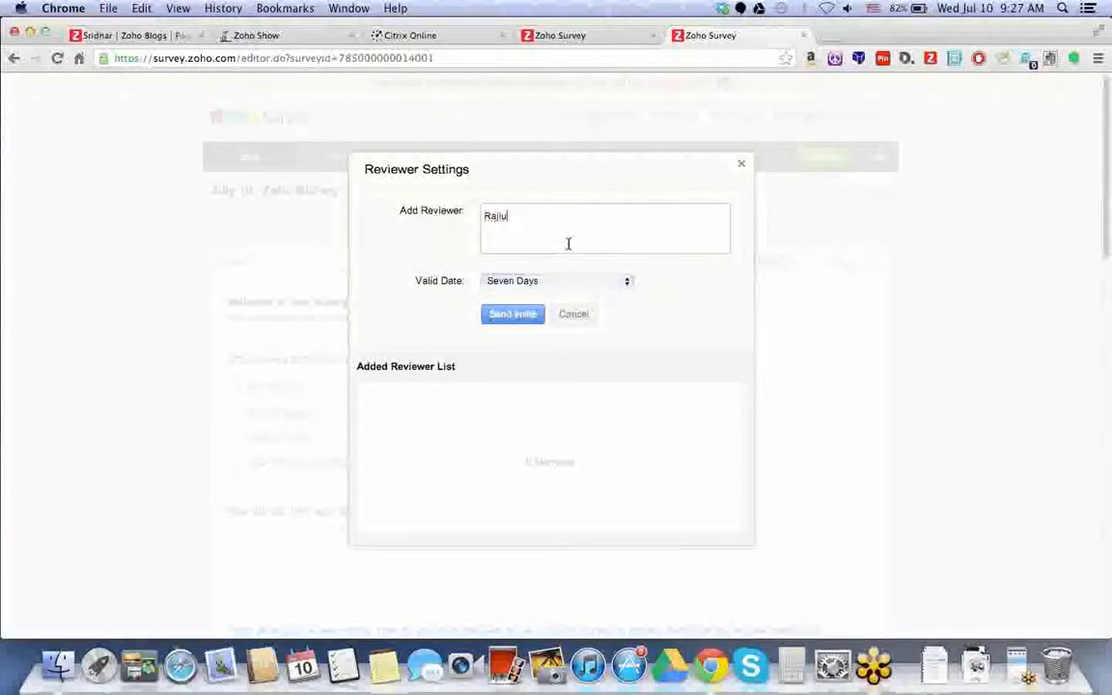
key(BackSpace)
key(BackSpace)
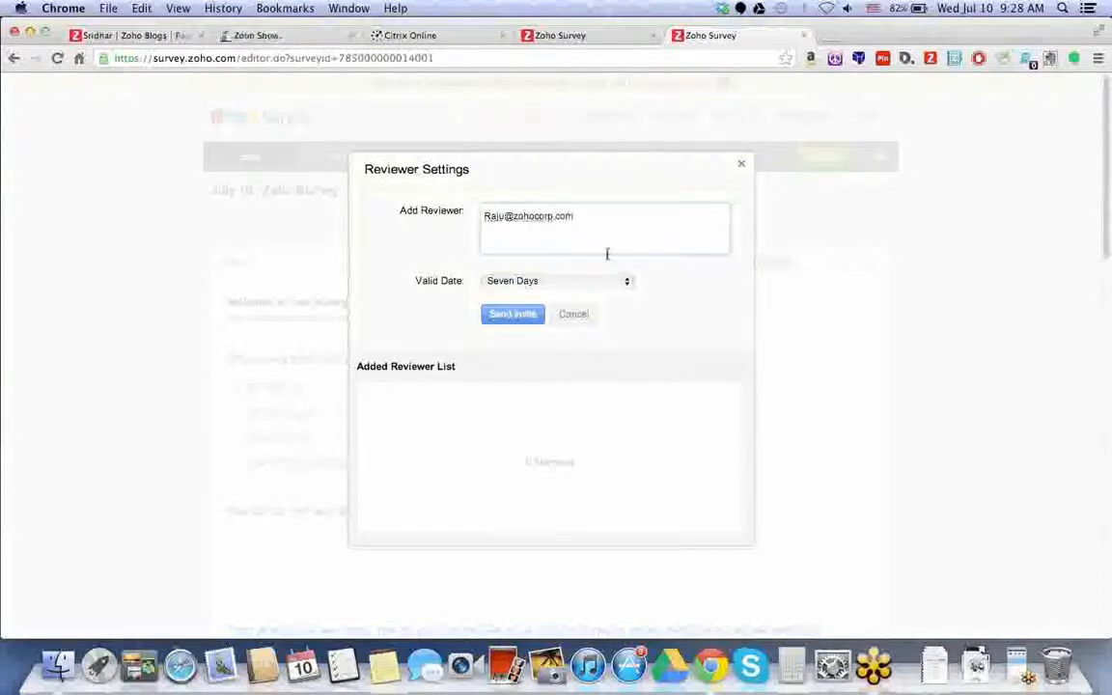
click(533, 314)
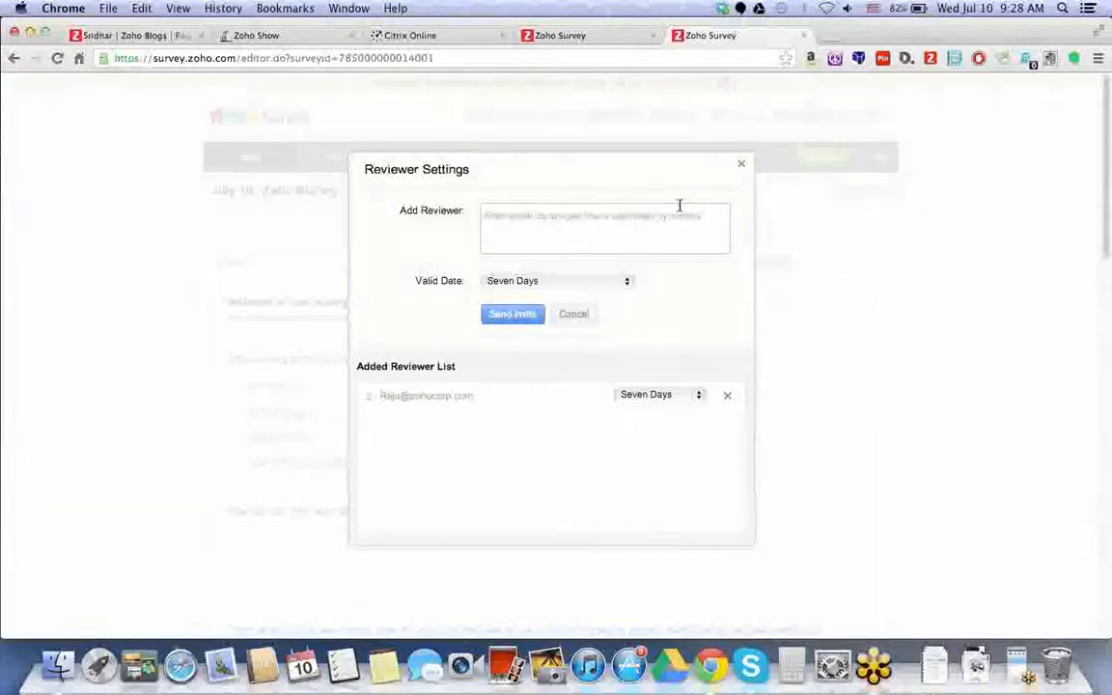
click(741, 166)
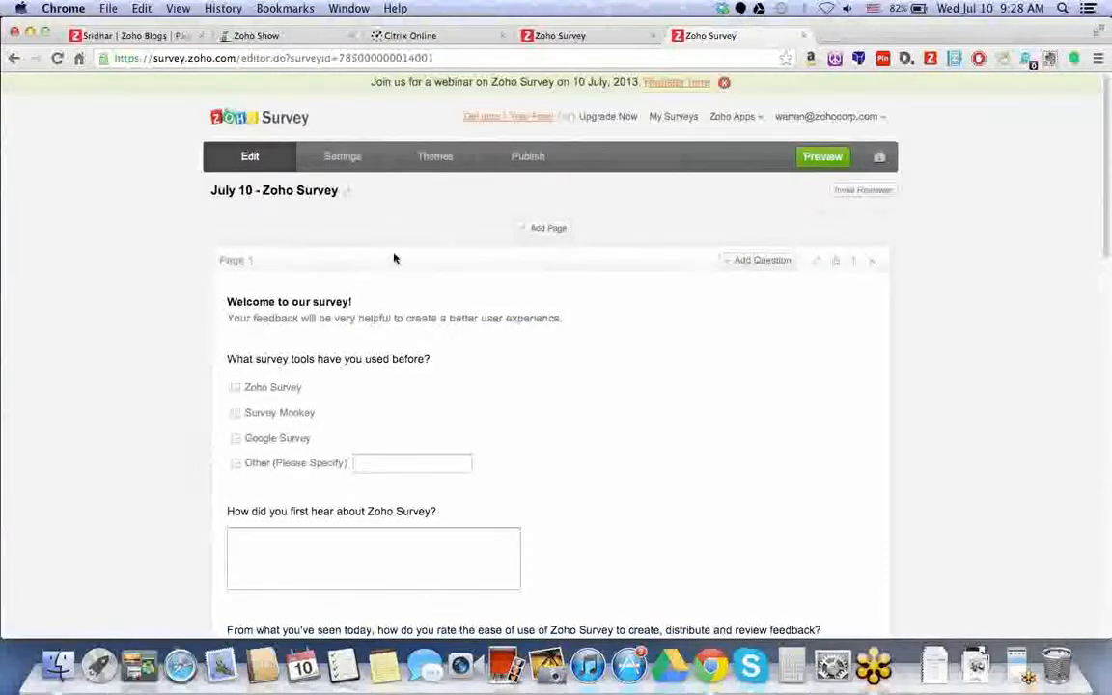
- In Zoho Mail, open the 'Survey Shared For Review' e-mail and follow its survey link
click(30, 32)
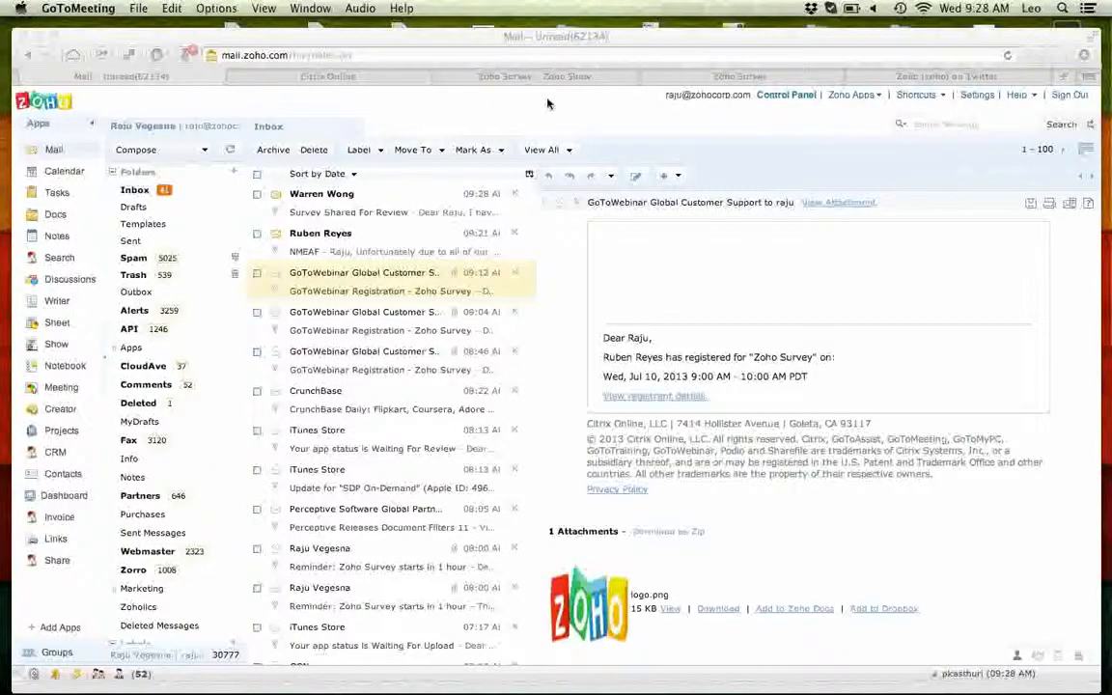
click(458, 117)
click(328, 198)
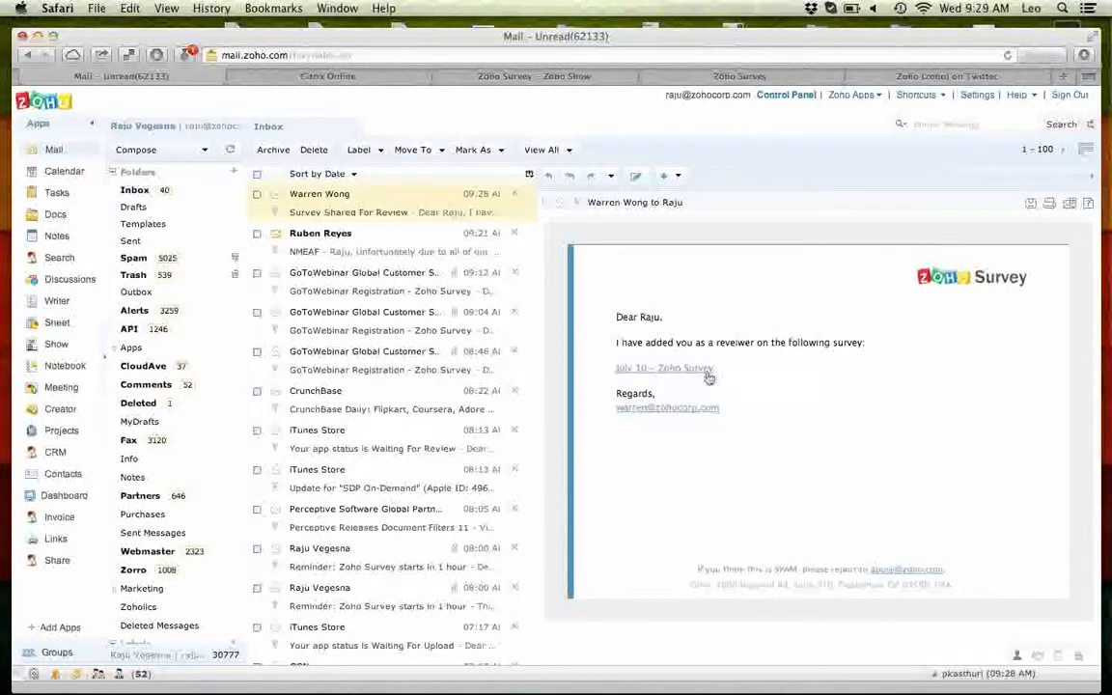
drag(616, 341, 691, 382)
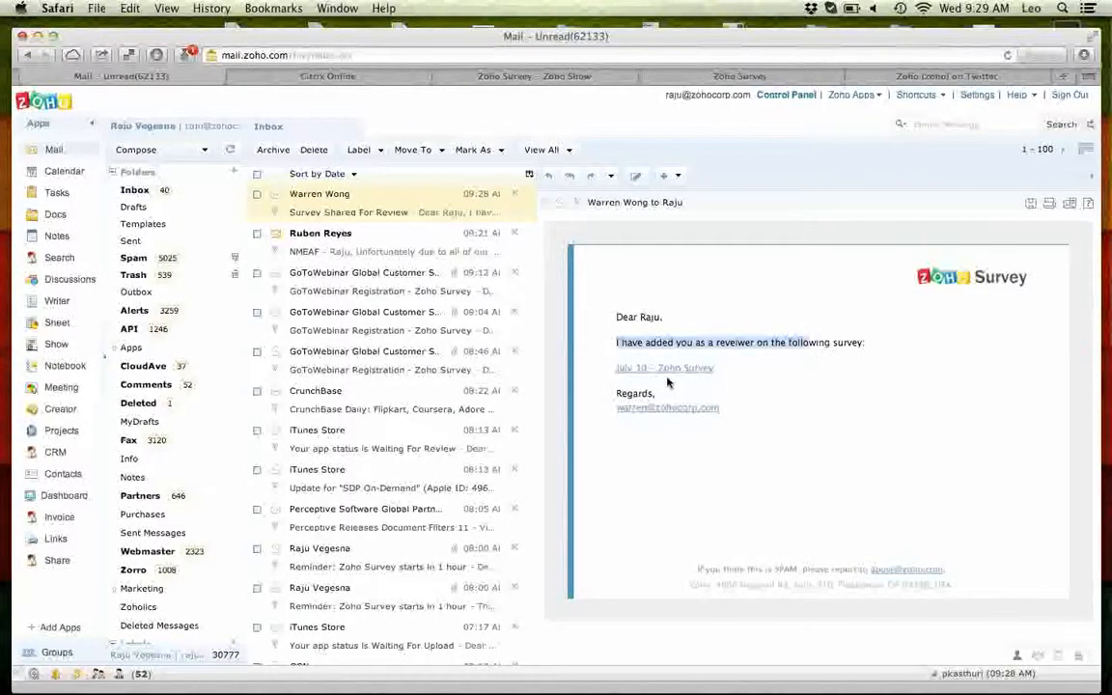
click(661, 370)
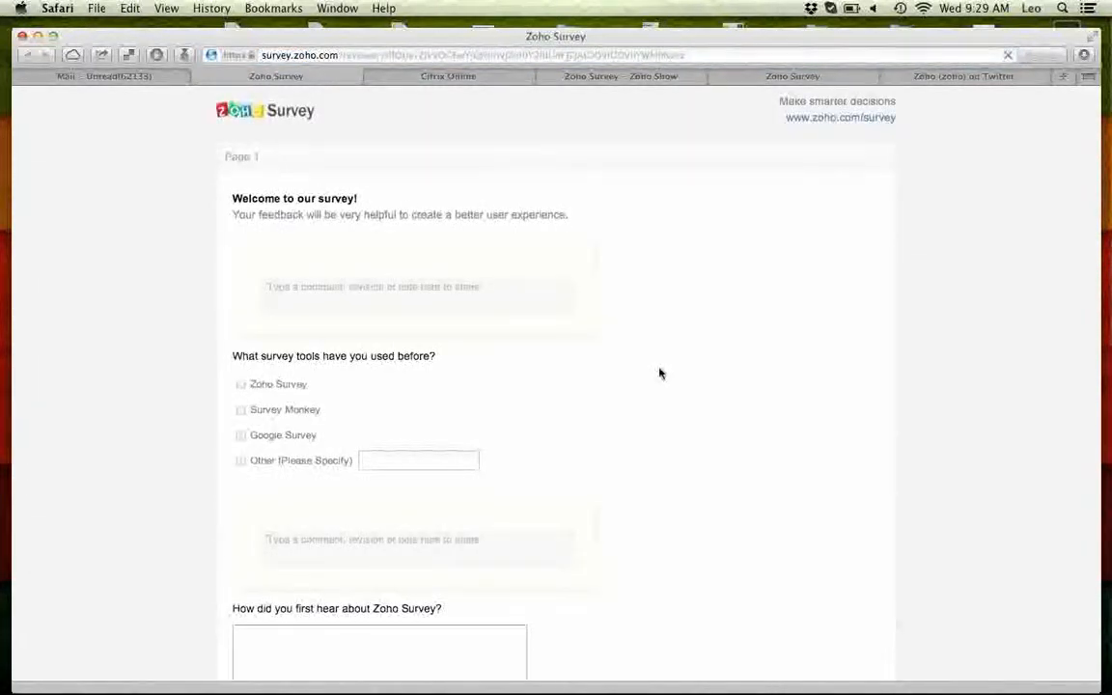
- Locate both 'Where is your company from?' questions on the reviewer page
scroll(660, 373, down, 10)
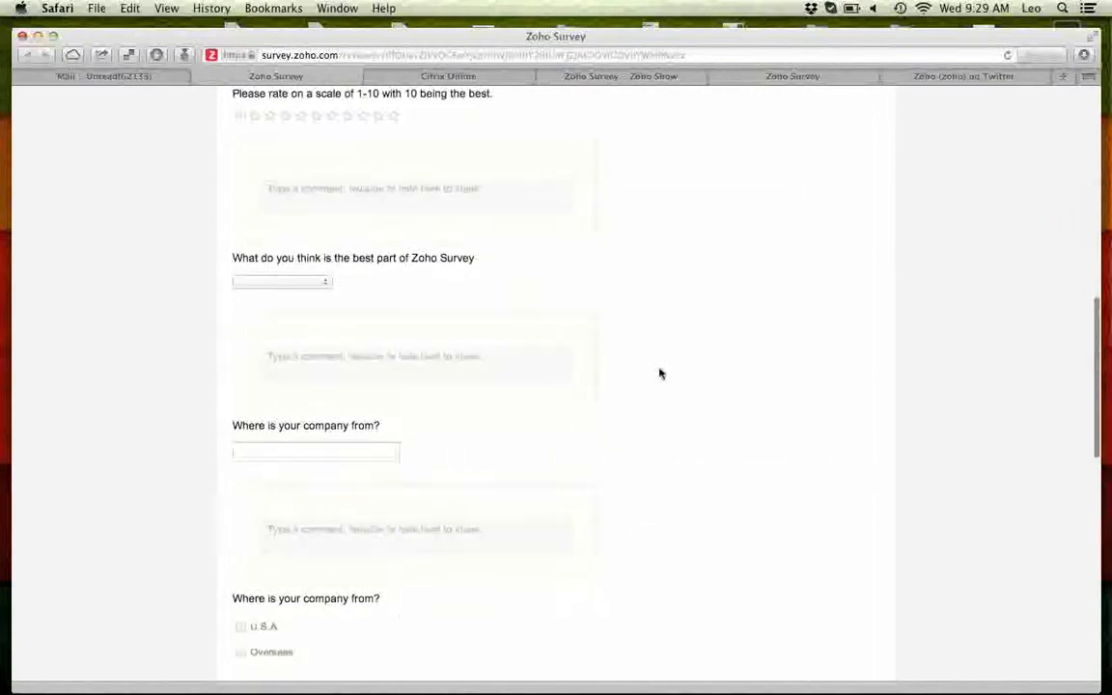
scroll(661, 374, up, 10)
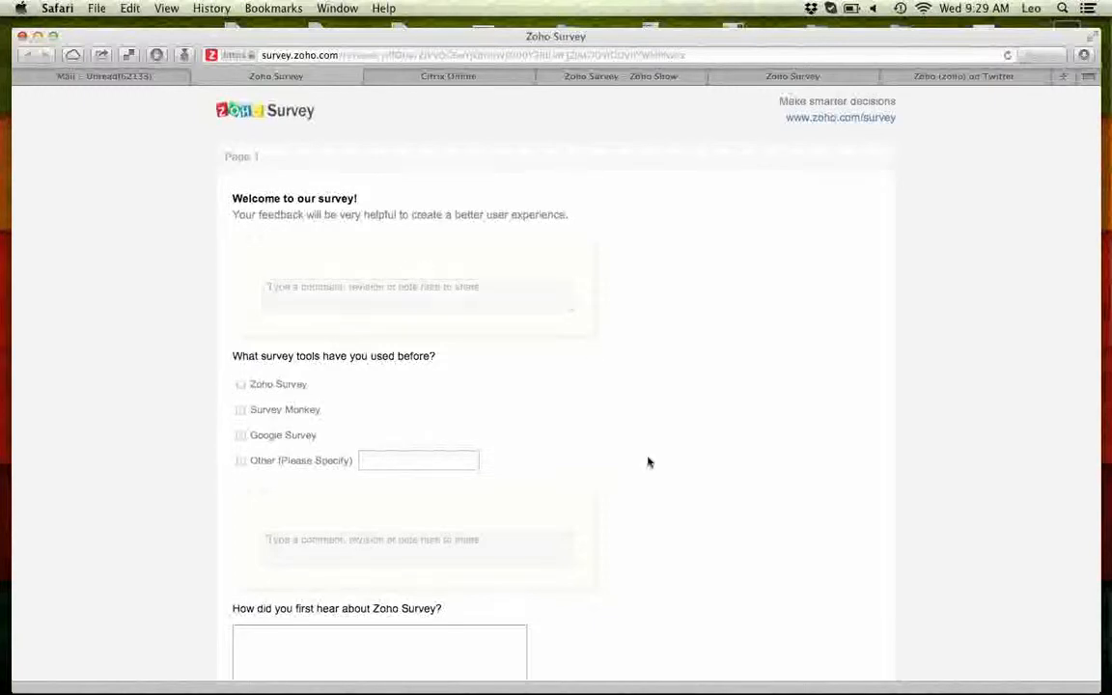
scroll(652, 493, down, 10)
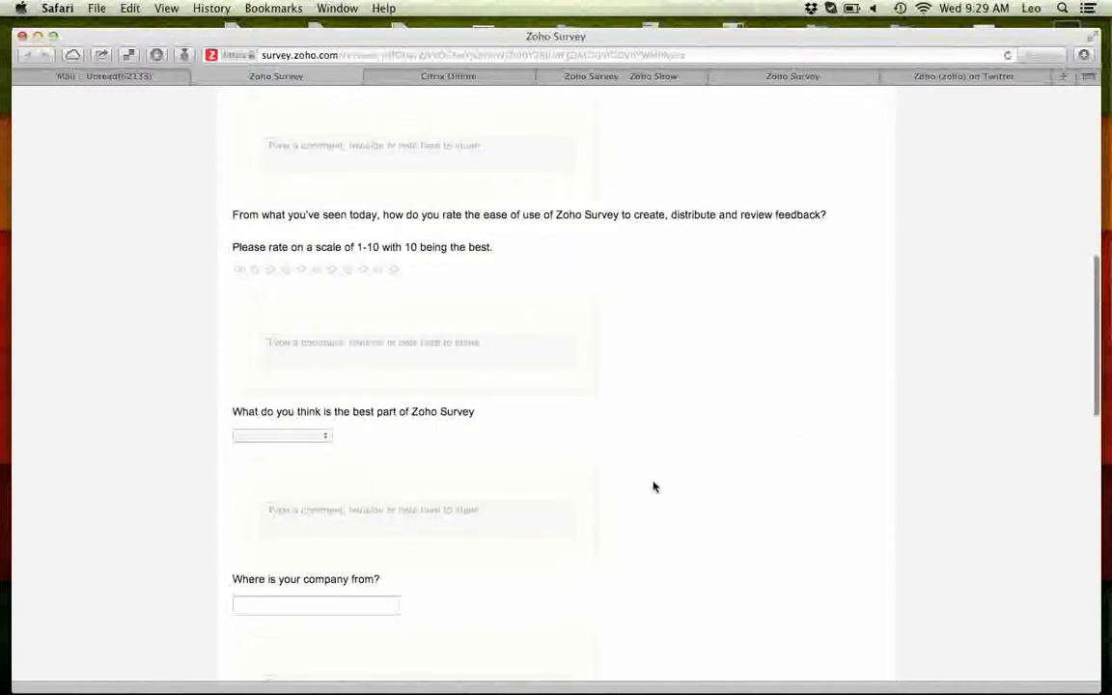
scroll(653, 487, down, 10)
scroll(652, 487, up, 10)
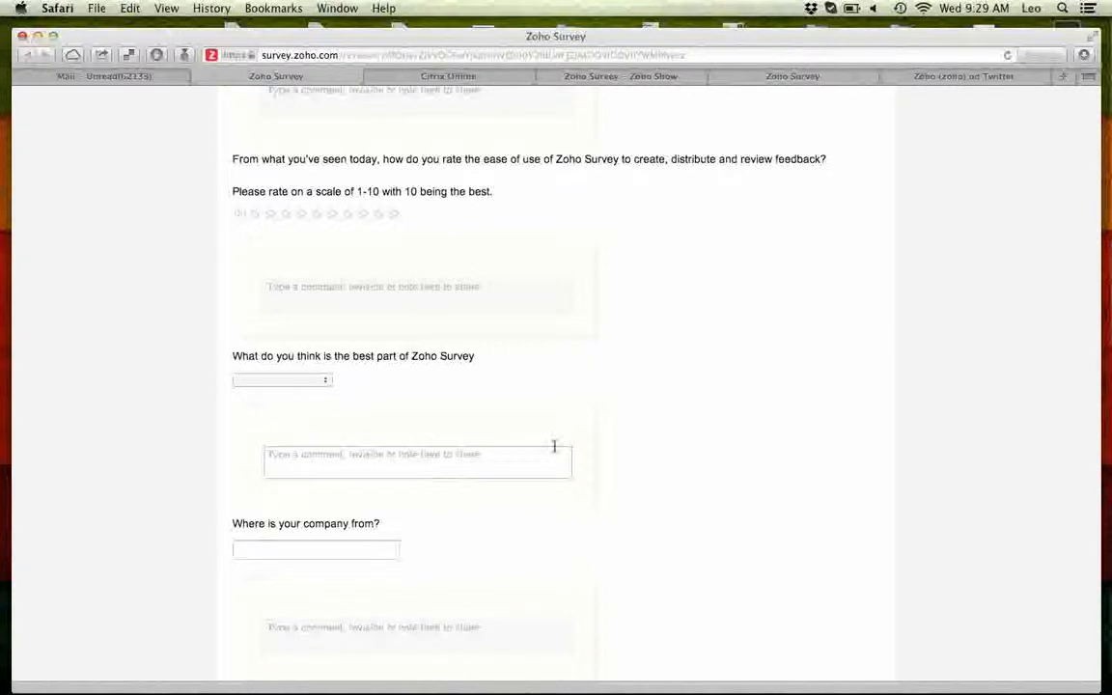
scroll(600, 471, down, 5)
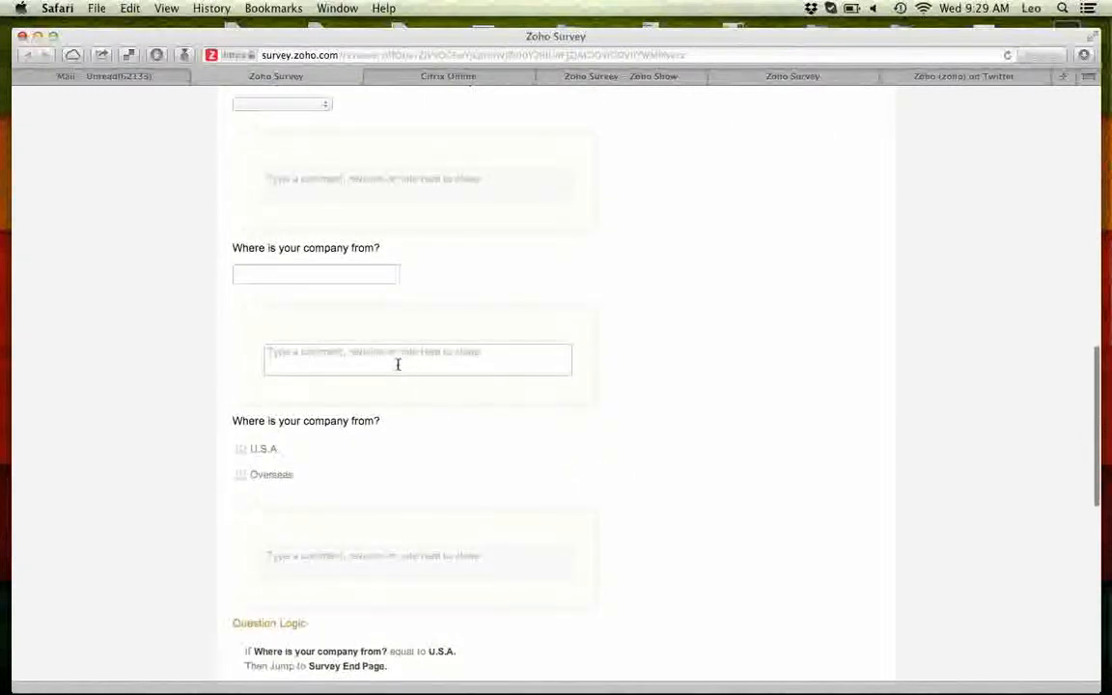
drag(234, 249, 390, 248)
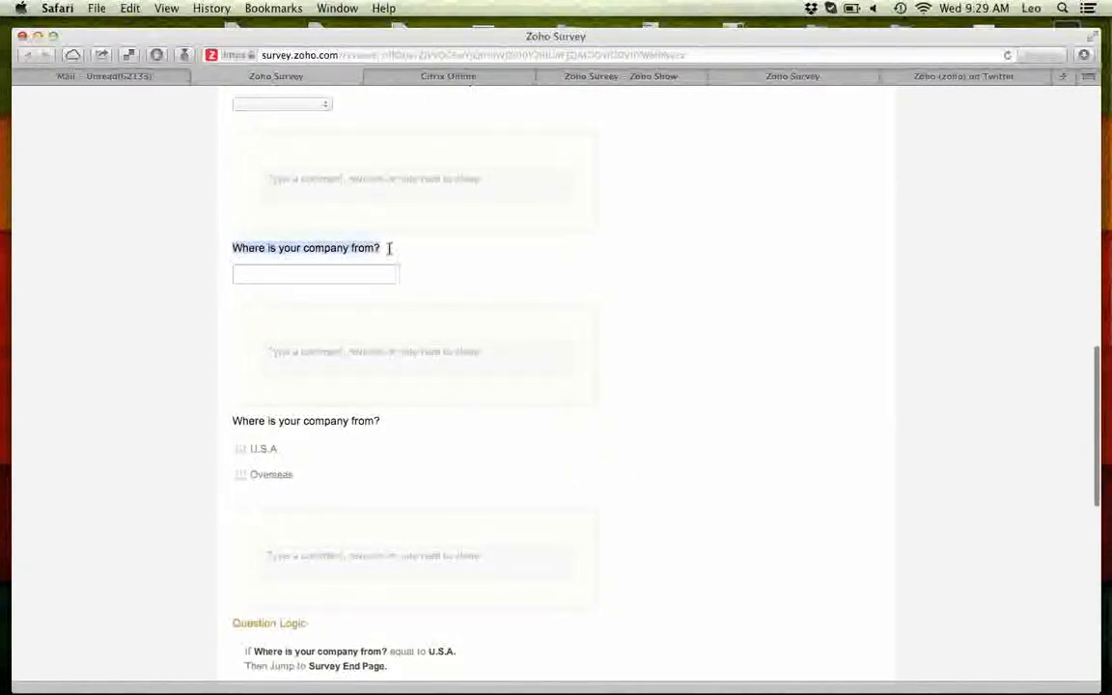
drag(236, 421, 404, 420)
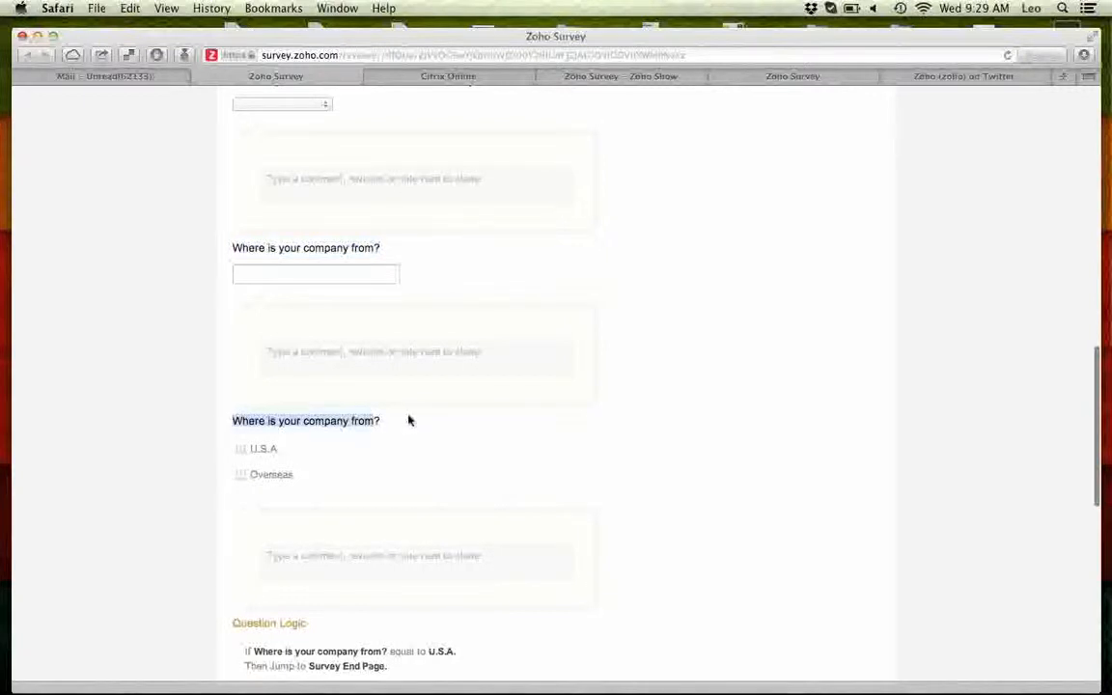
- Post the comment 'Can we avoid duplication?' under the repeated question
click(385, 353)
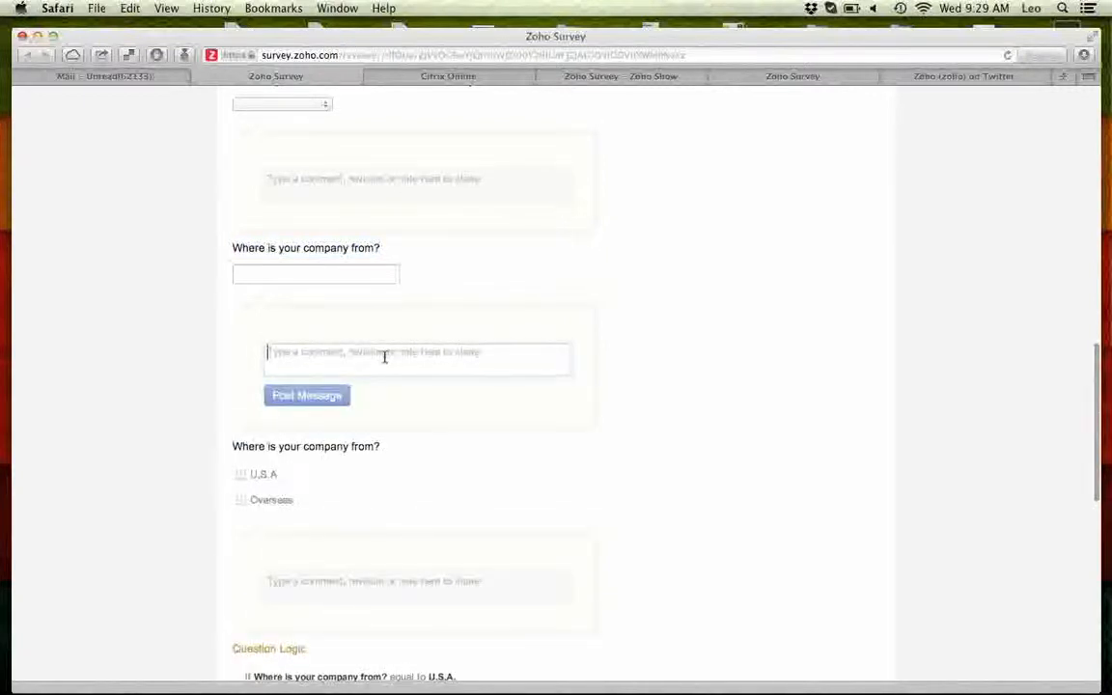
text(Can we avoid duplication?)
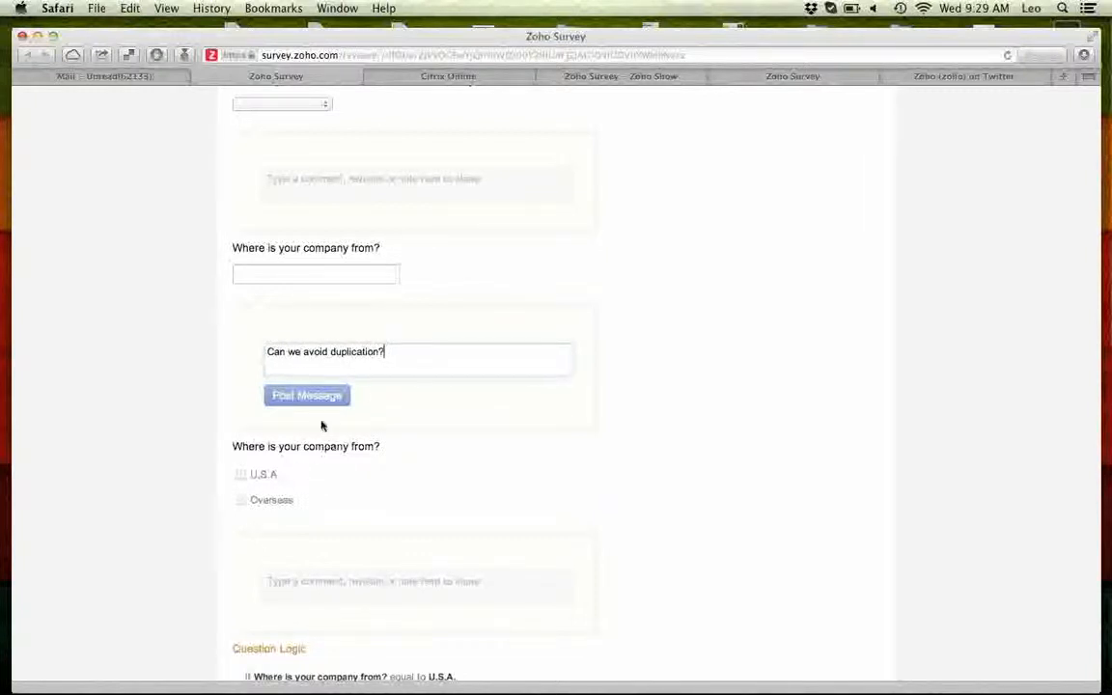
click(316, 394)
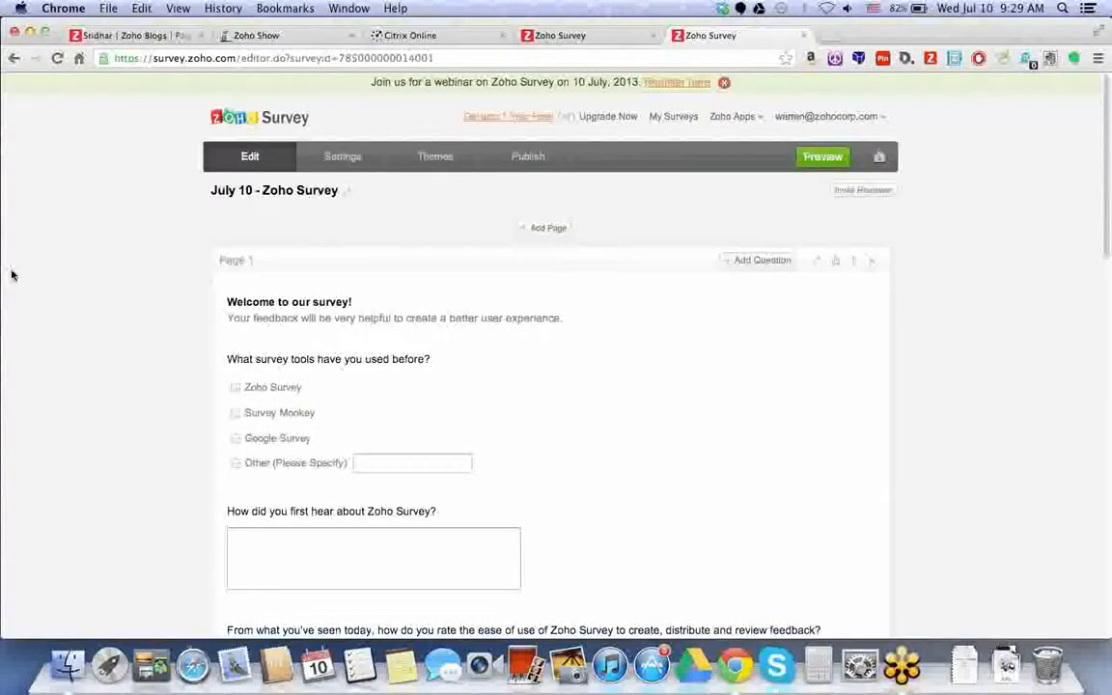
- Reload the editor and delete the single-textbox 'Where is your company from?' question
key(super+r)
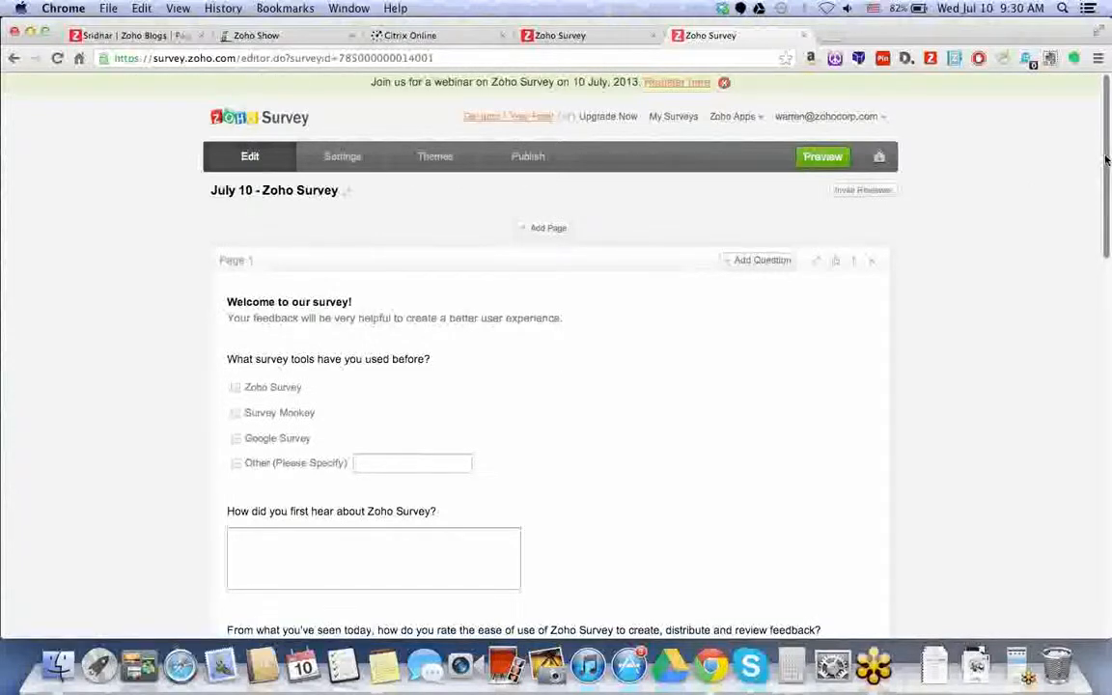
drag(1106, 161, 1107, 325)
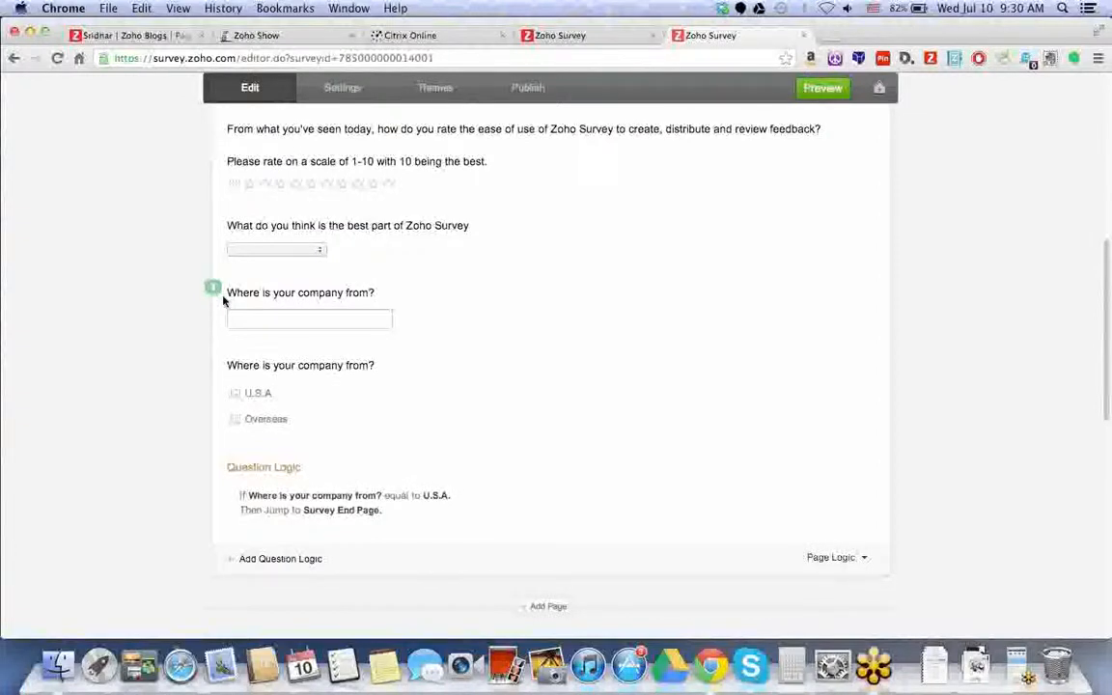
mouse_move(293, 320)
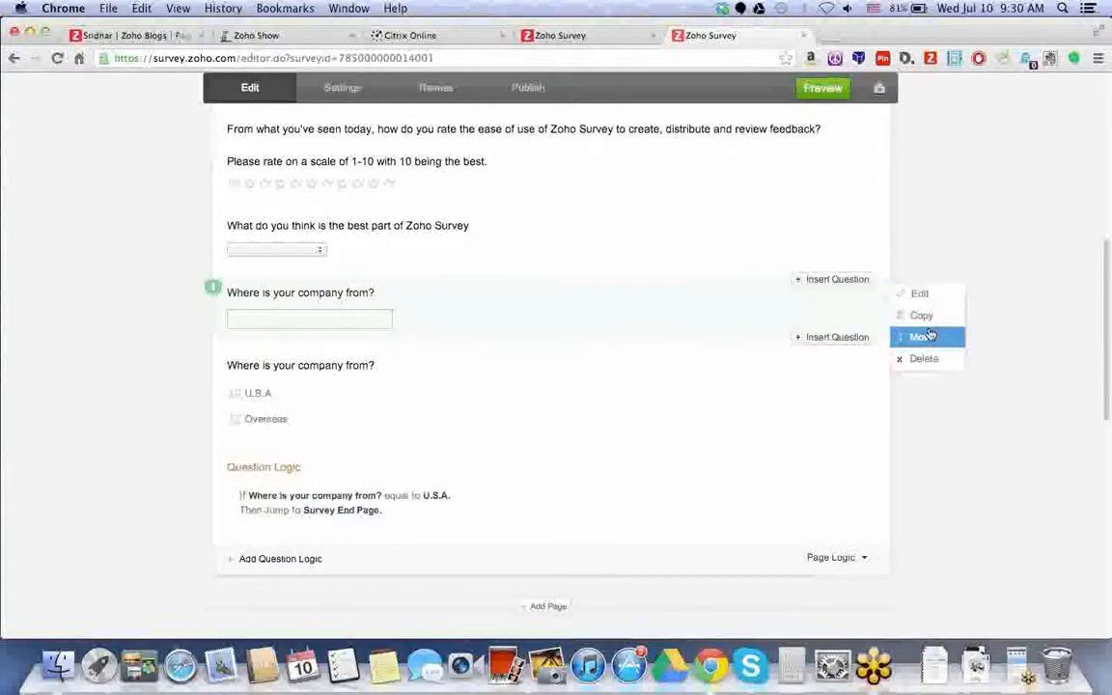
click(921, 358)
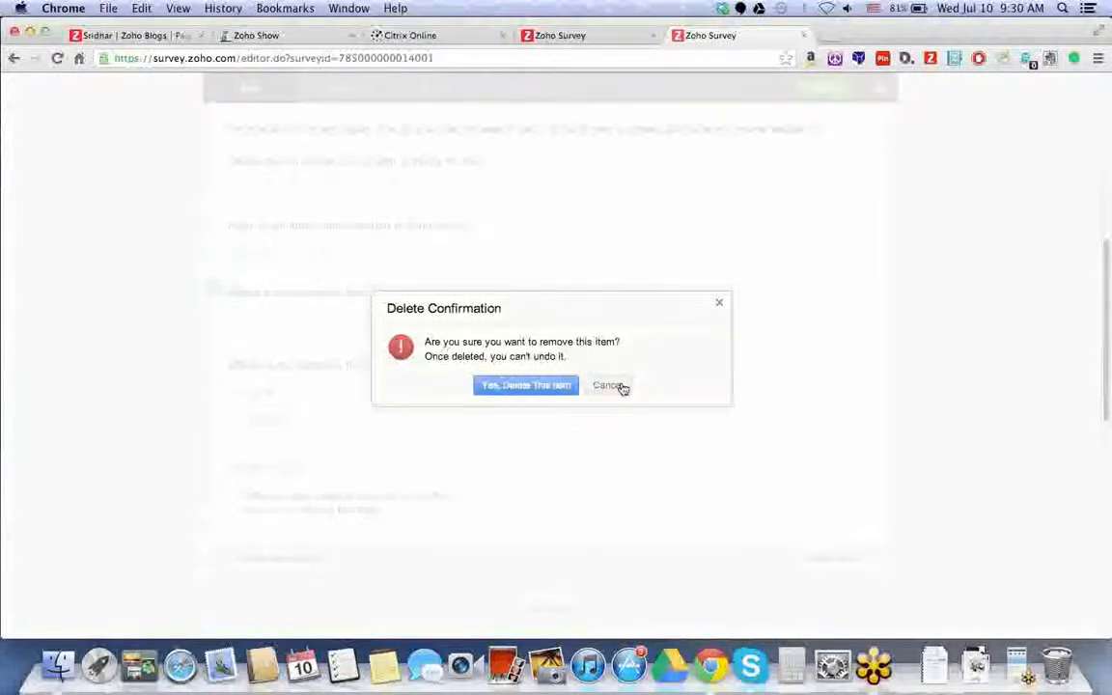
click(536, 386)
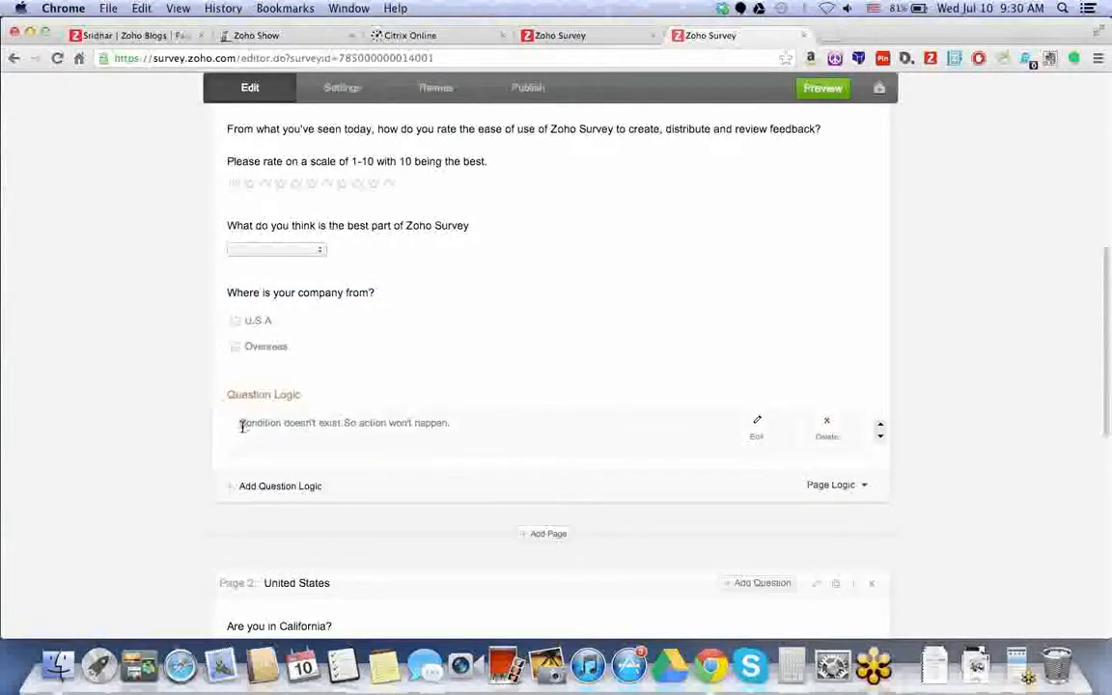
- Repair the broken logic rule by basing its condition on 'Where is your company from?'
drag(240, 424, 454, 423)
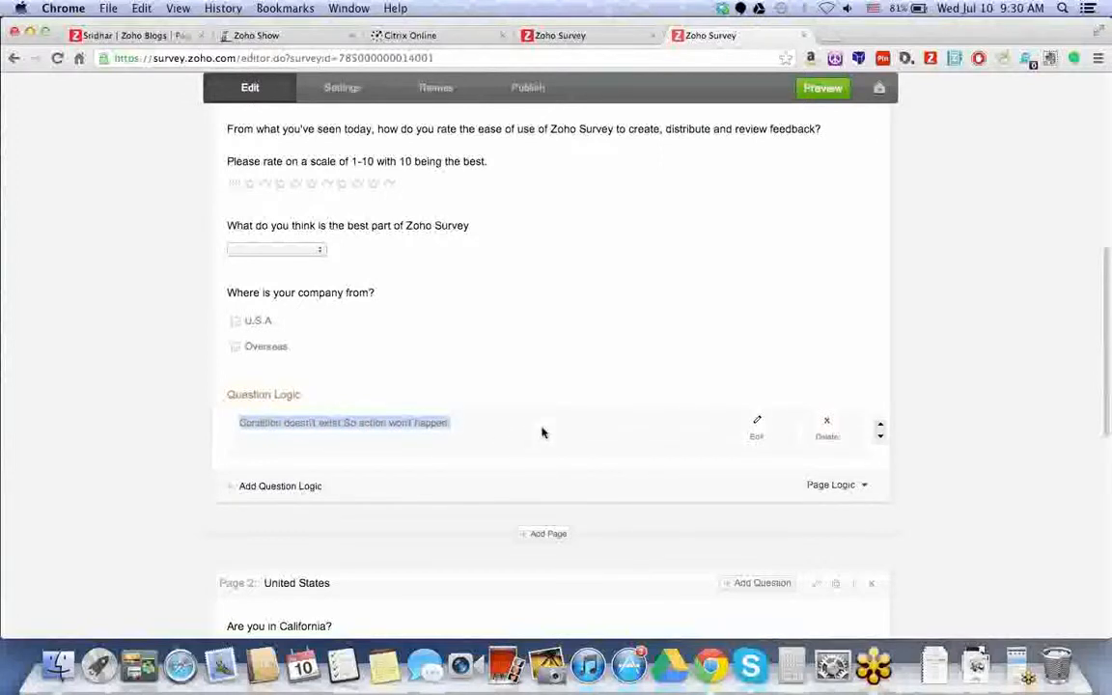
click(756, 429)
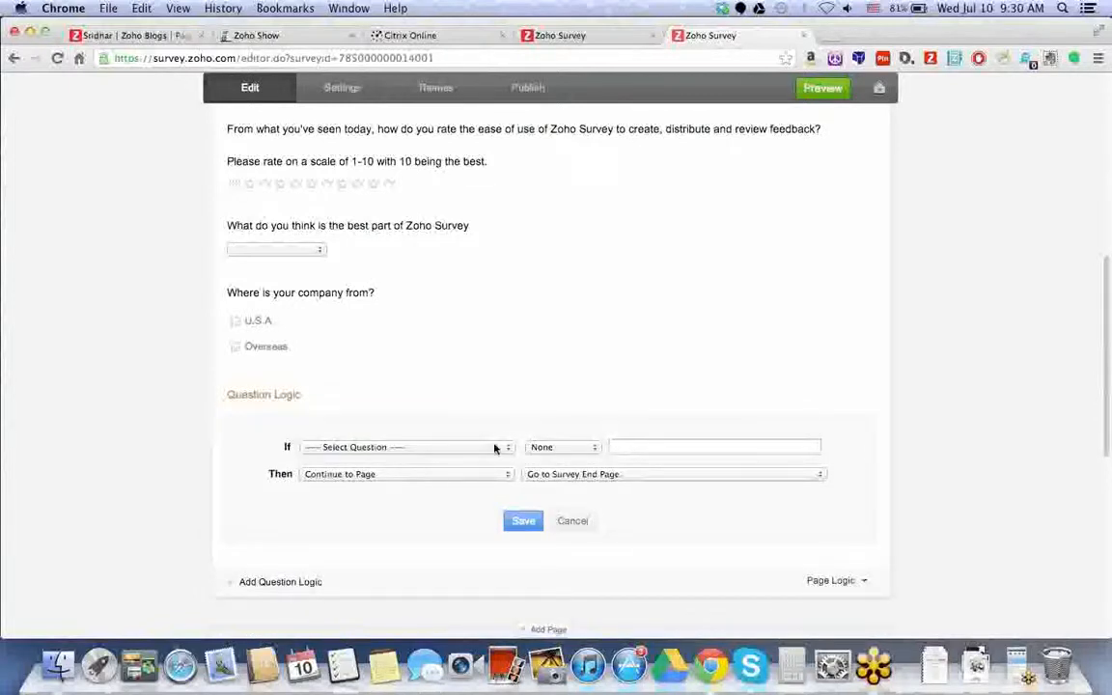
click(466, 448)
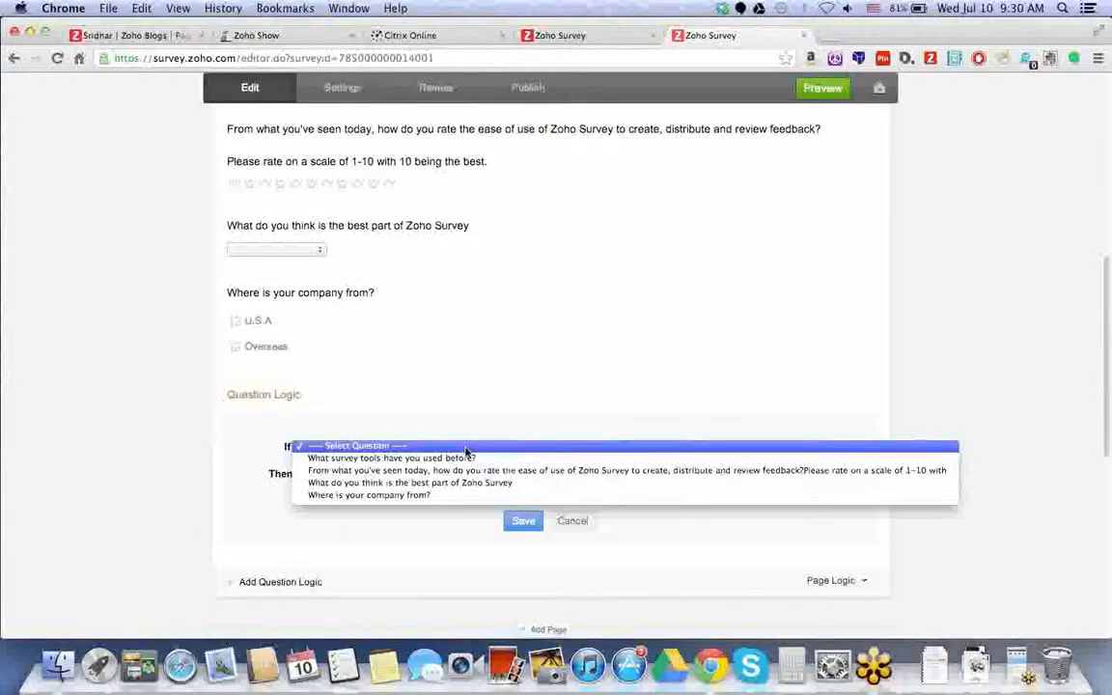
click(424, 494)
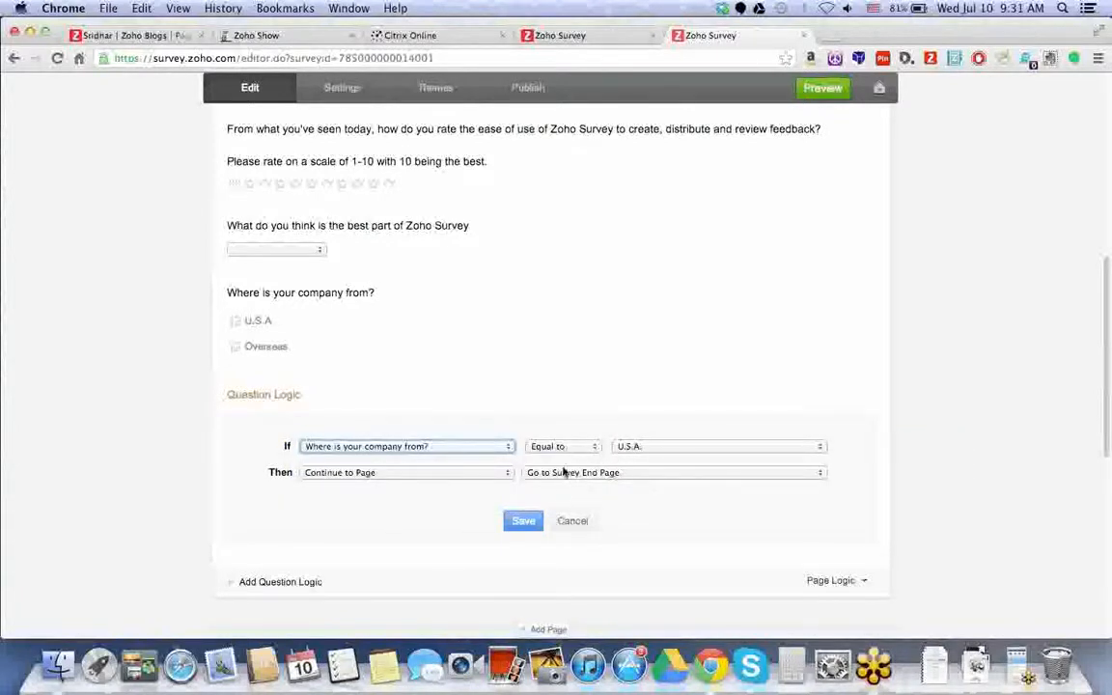
click(519, 525)
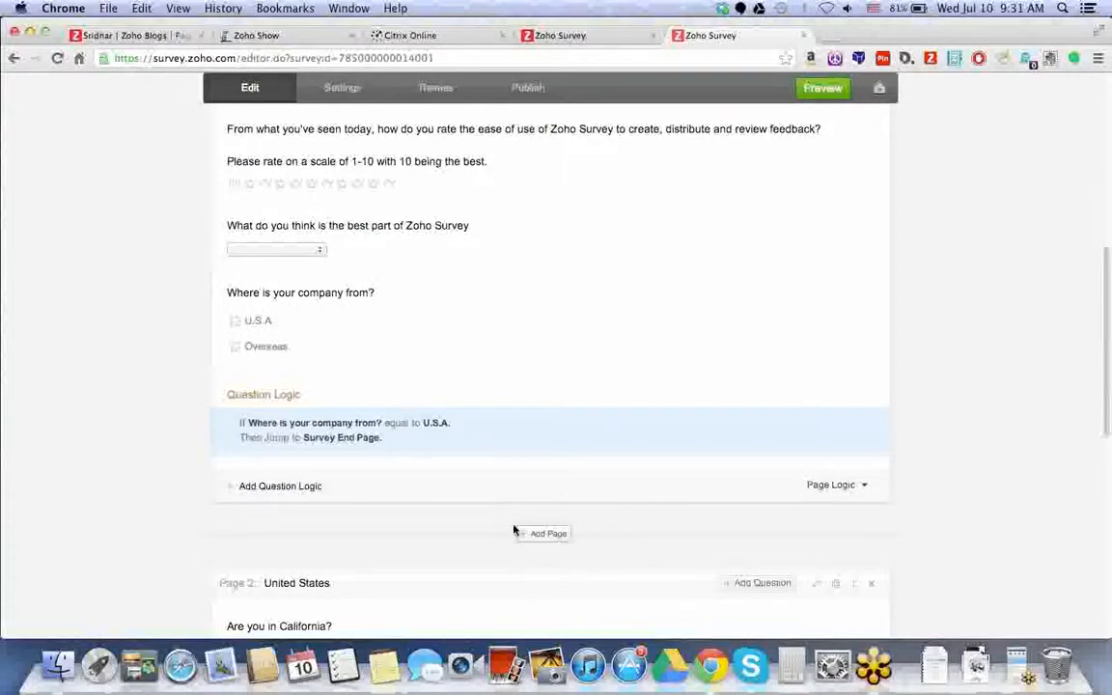
- Make the U.S.A. answer jump to Page 2: United States
scroll(501, 528, down, 1)
drag(342, 362, 302, 360)
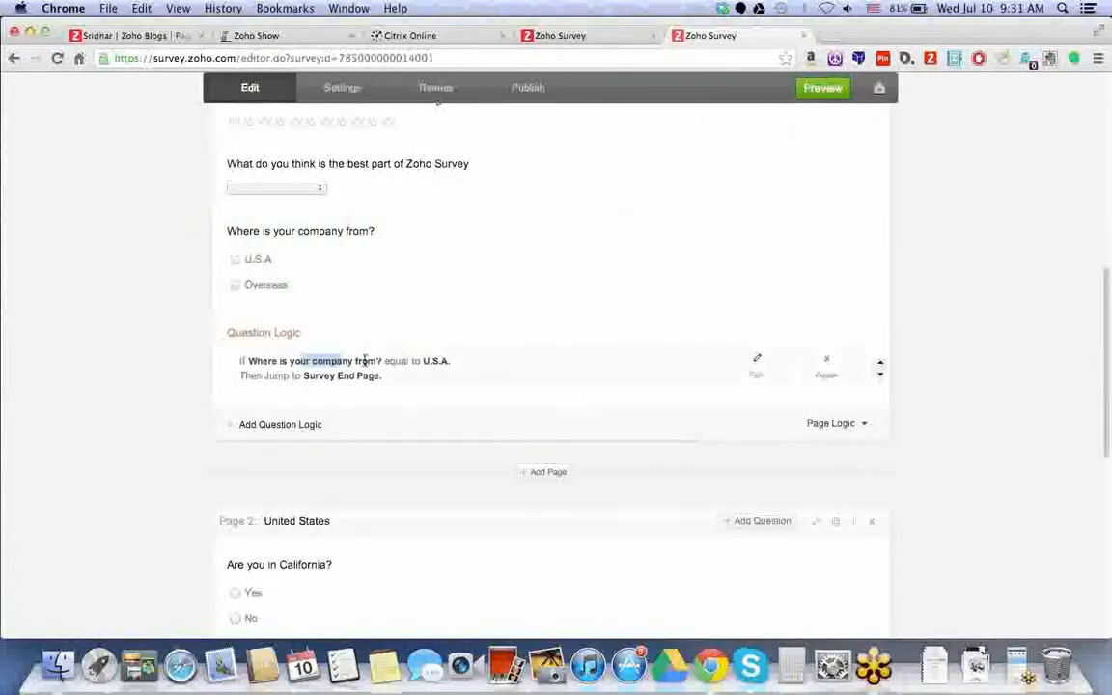
drag(424, 365, 466, 362)
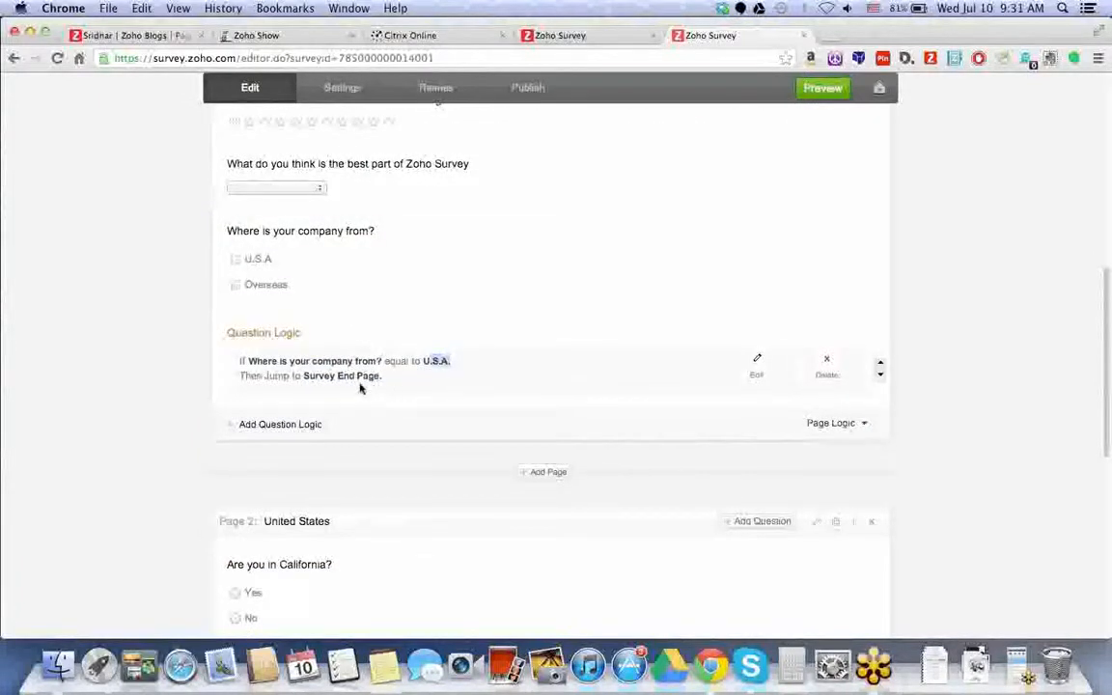
scroll(373, 412, down, 1)
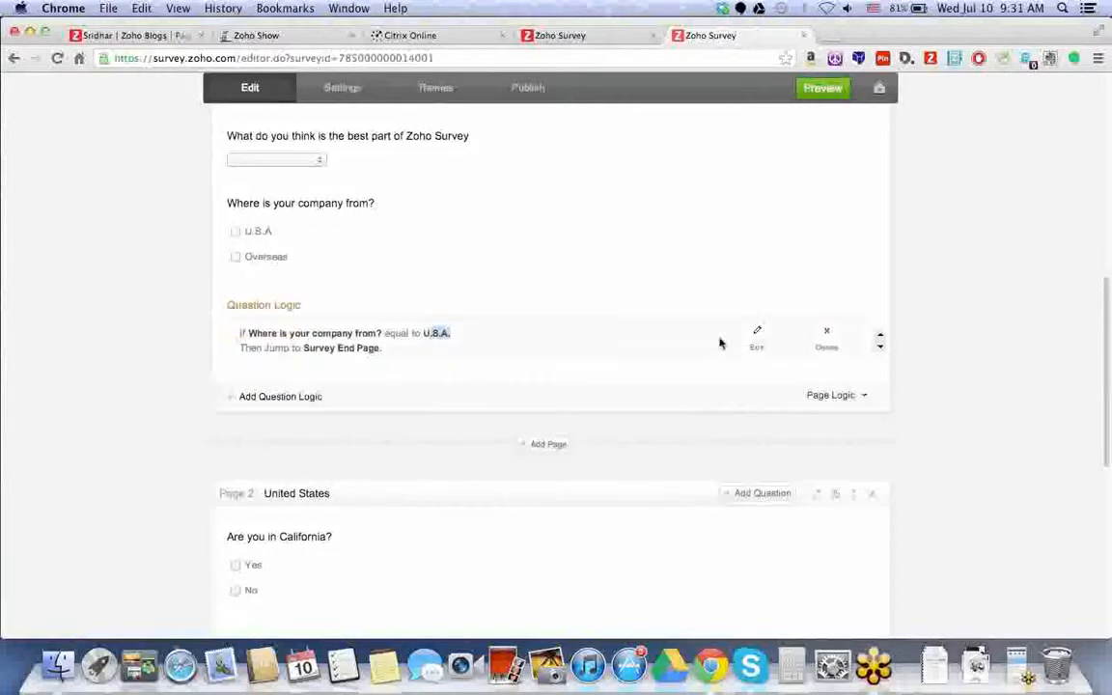
click(768, 344)
click(722, 385)
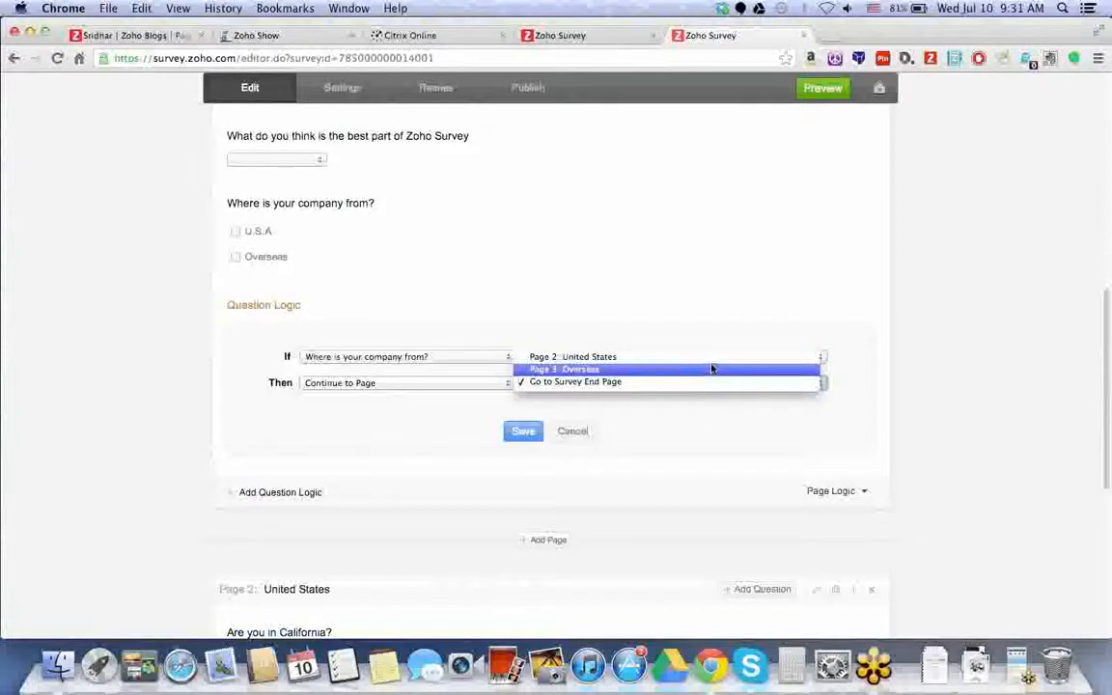
click(695, 357)
click(539, 433)
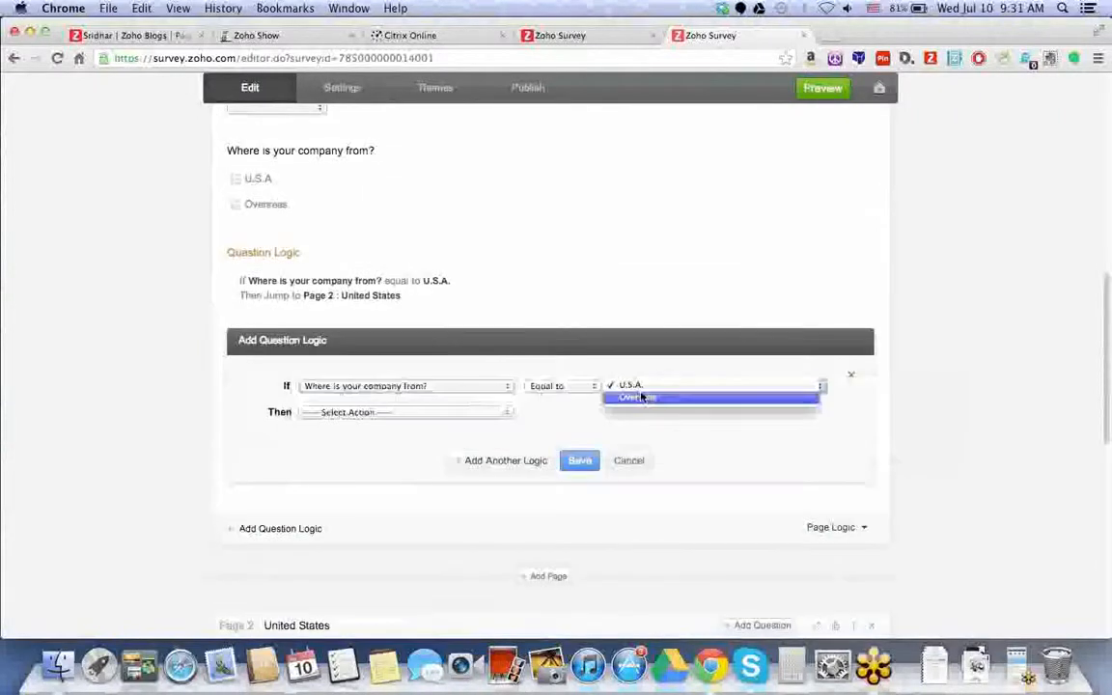
- Add a rule sending Overseas answers to Page 3: Overseas, then preview the survey
click(642, 396)
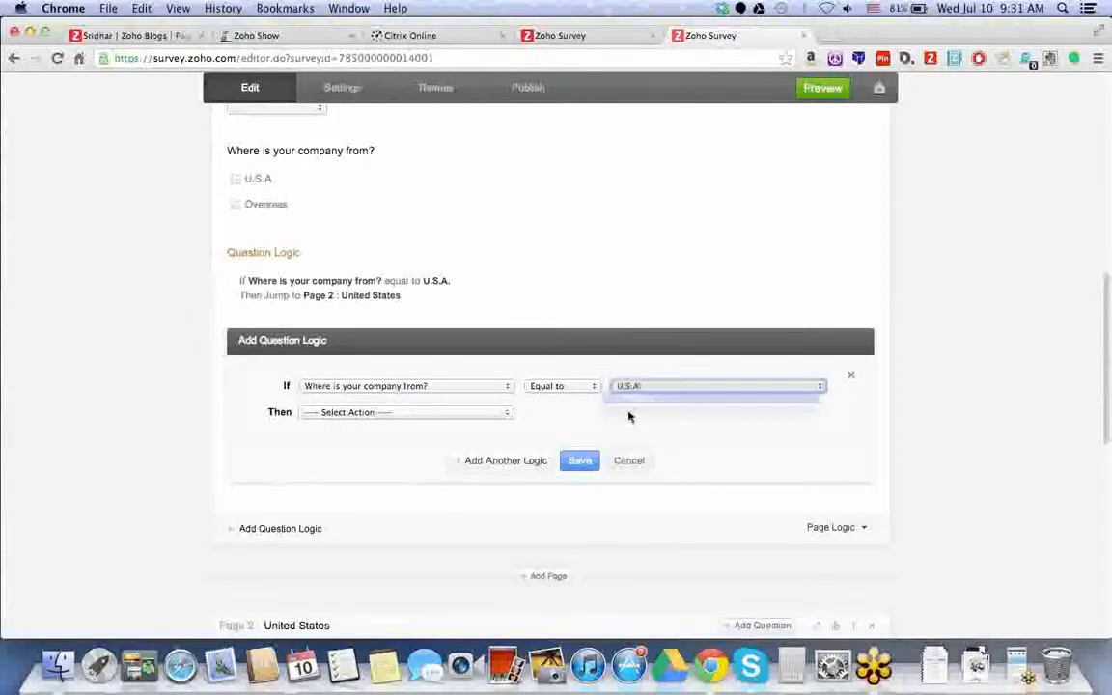
click(487, 412)
click(488, 441)
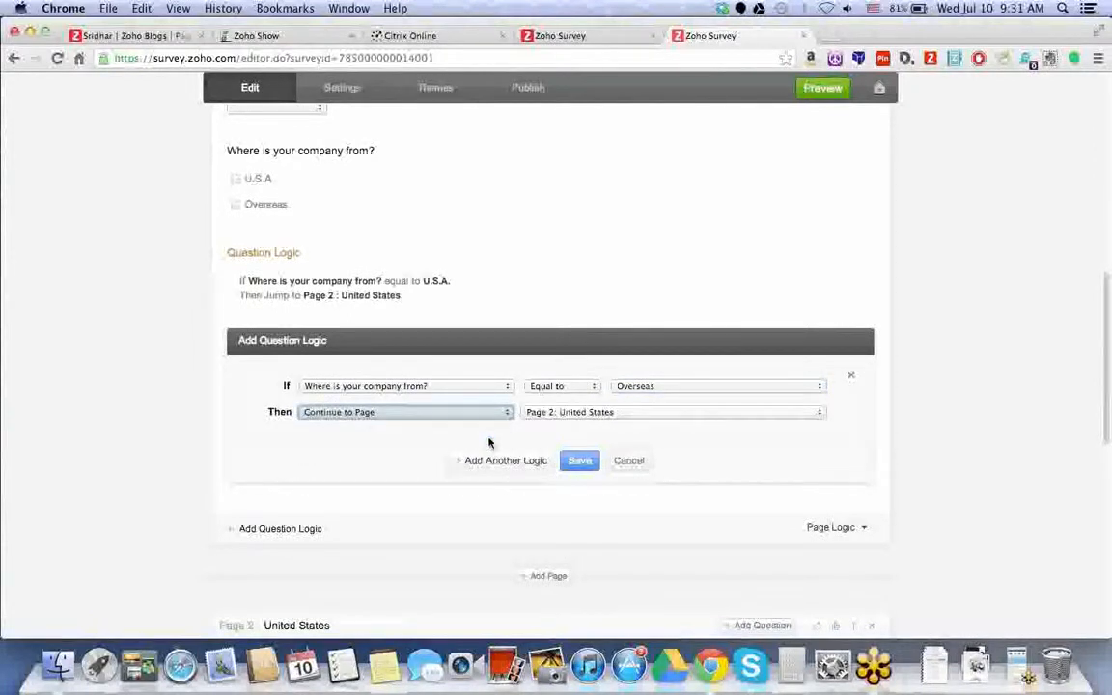
click(573, 416)
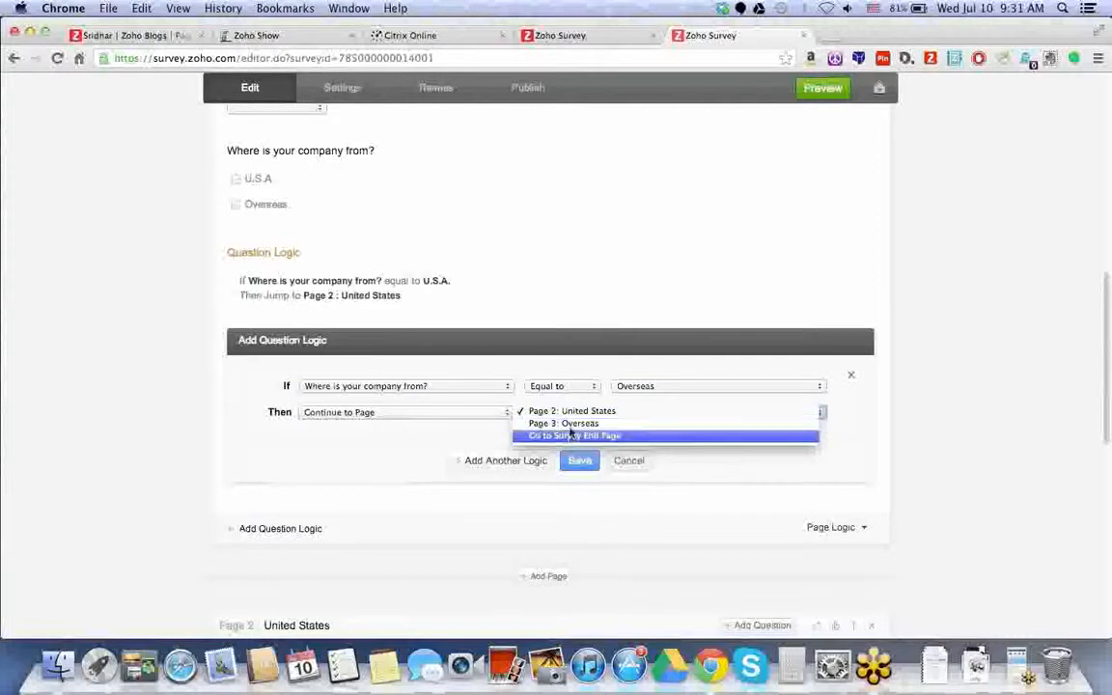
click(571, 424)
click(581, 460)
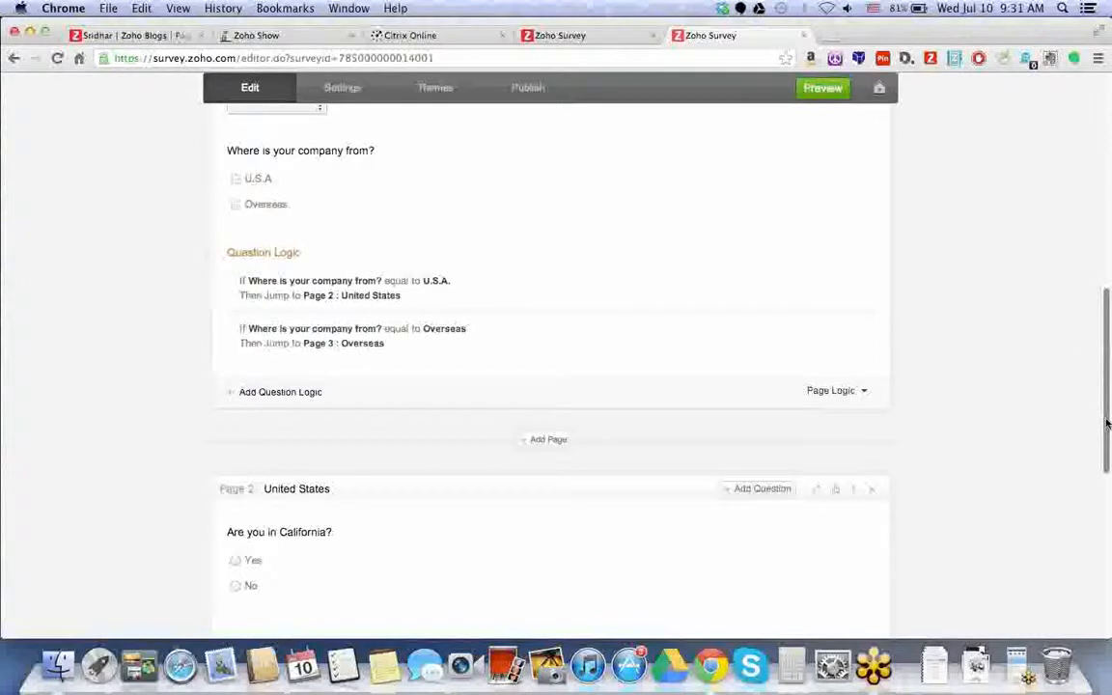
drag(1107, 423, 1106, 204)
click(828, 99)
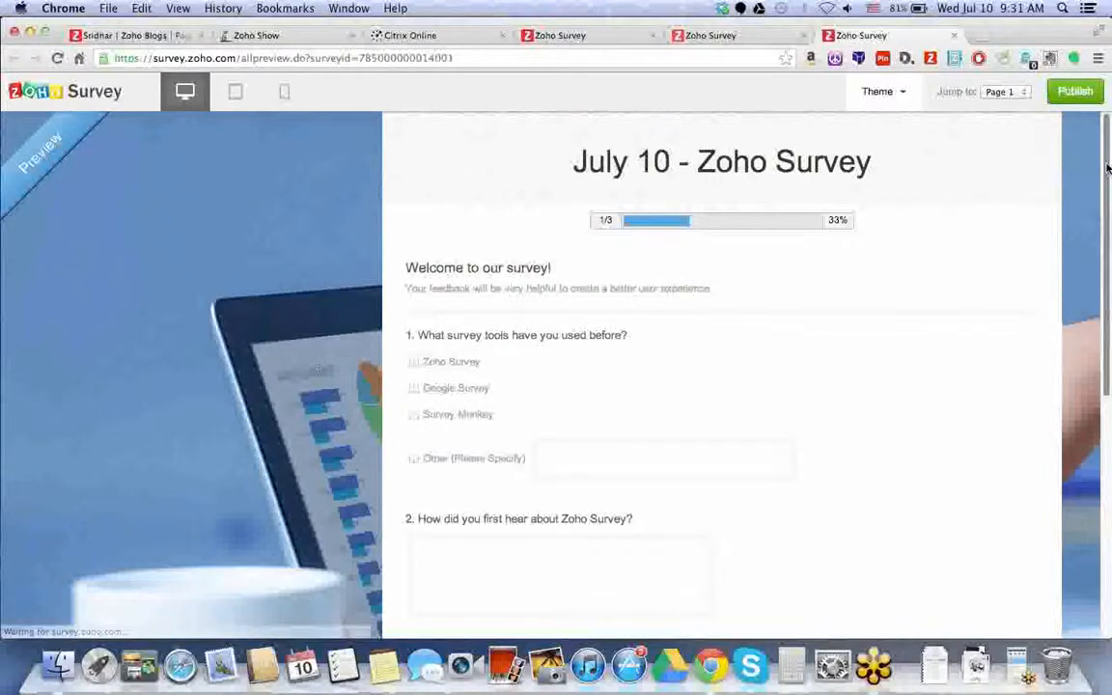
scroll(1049, 232, down, 1)
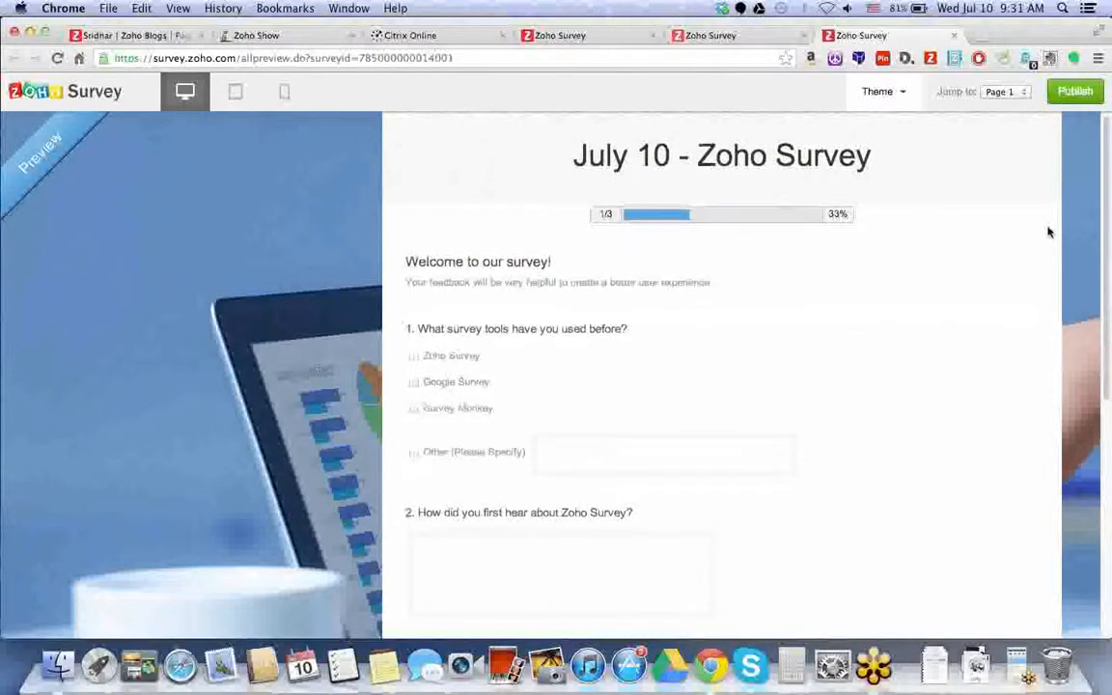
scroll(1042, 236, down, 10)
click(470, 390)
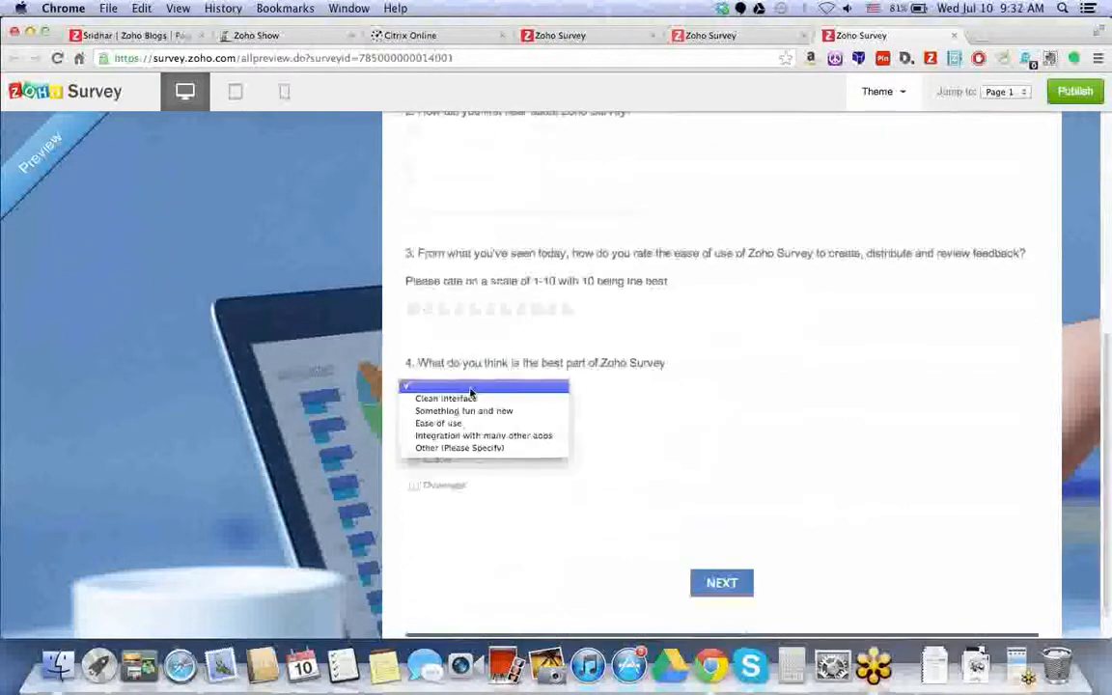
click(681, 487)
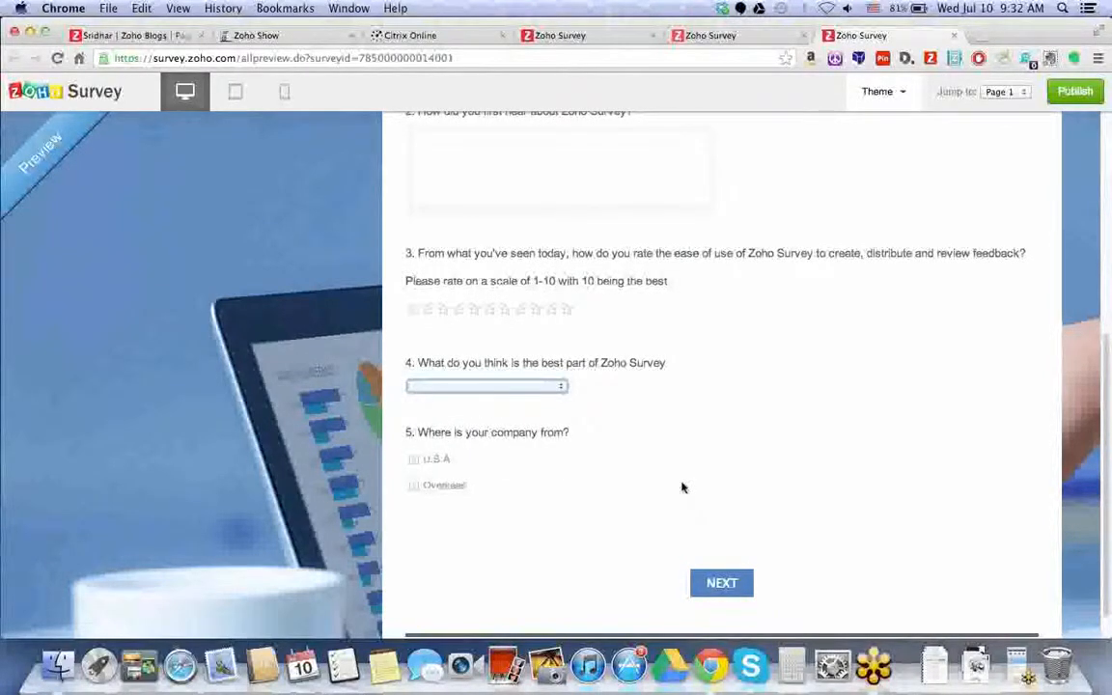
click(722, 582)
click(440, 332)
click(782, 456)
click(536, 341)
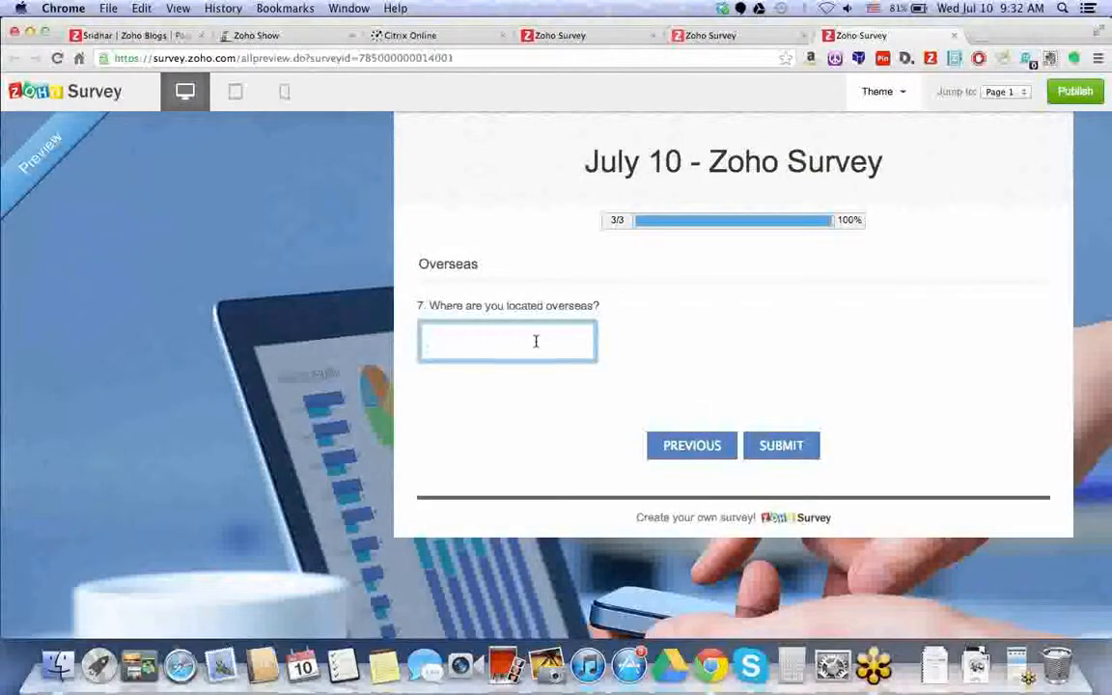
click(658, 439)
click(441, 359)
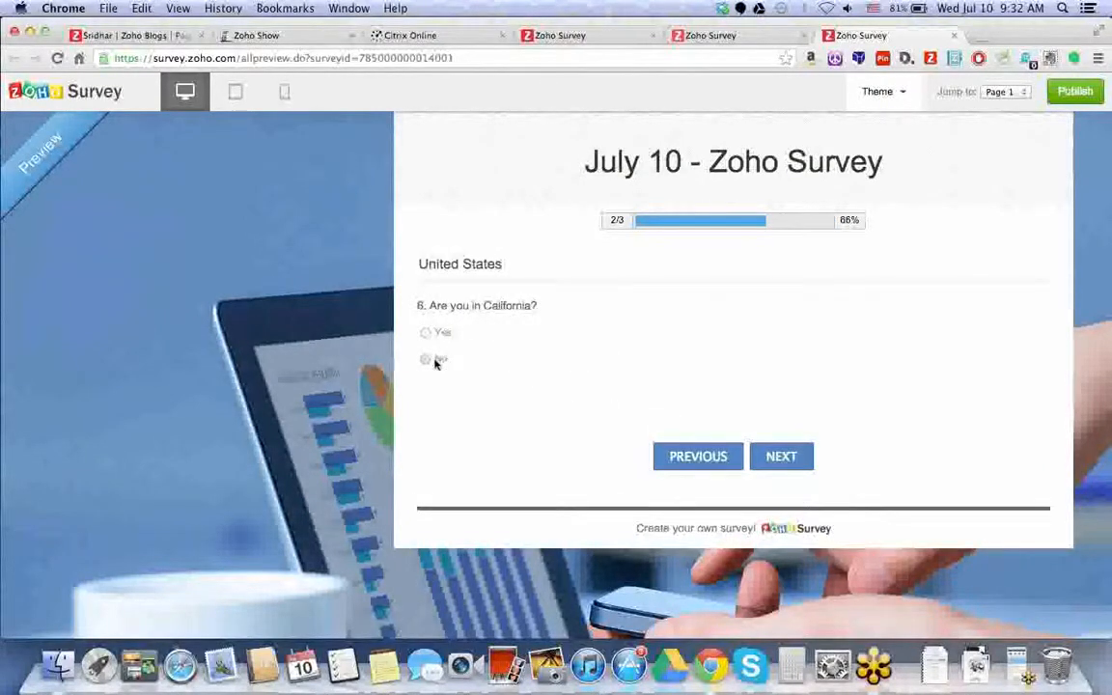
click(796, 459)
click(698, 457)
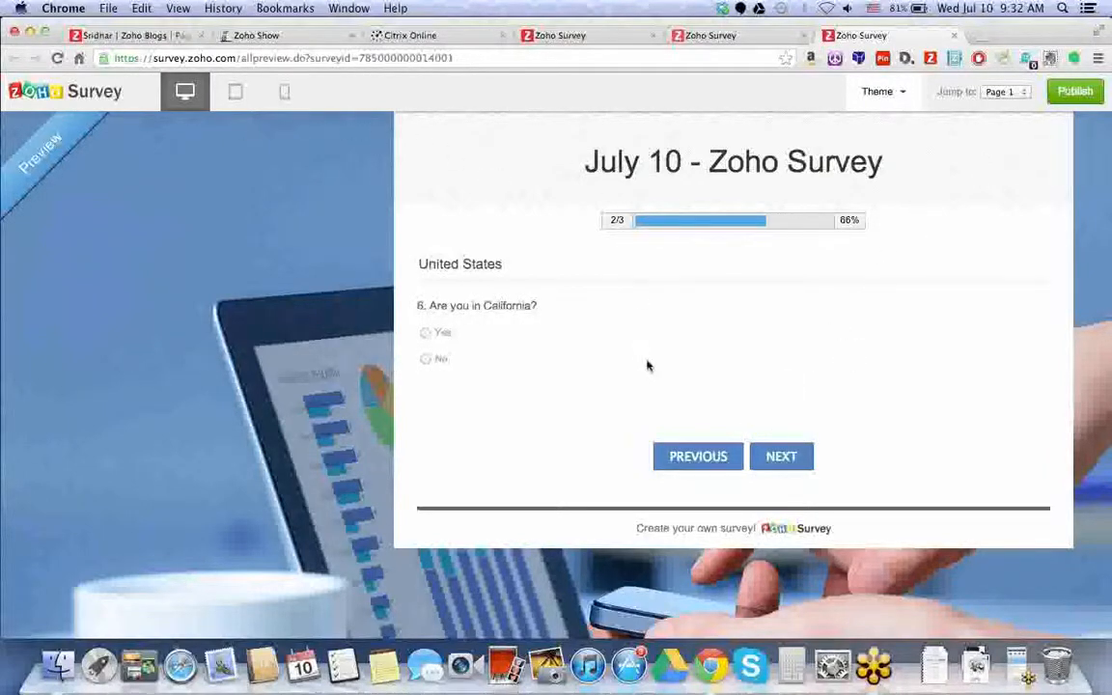
click(737, 458)
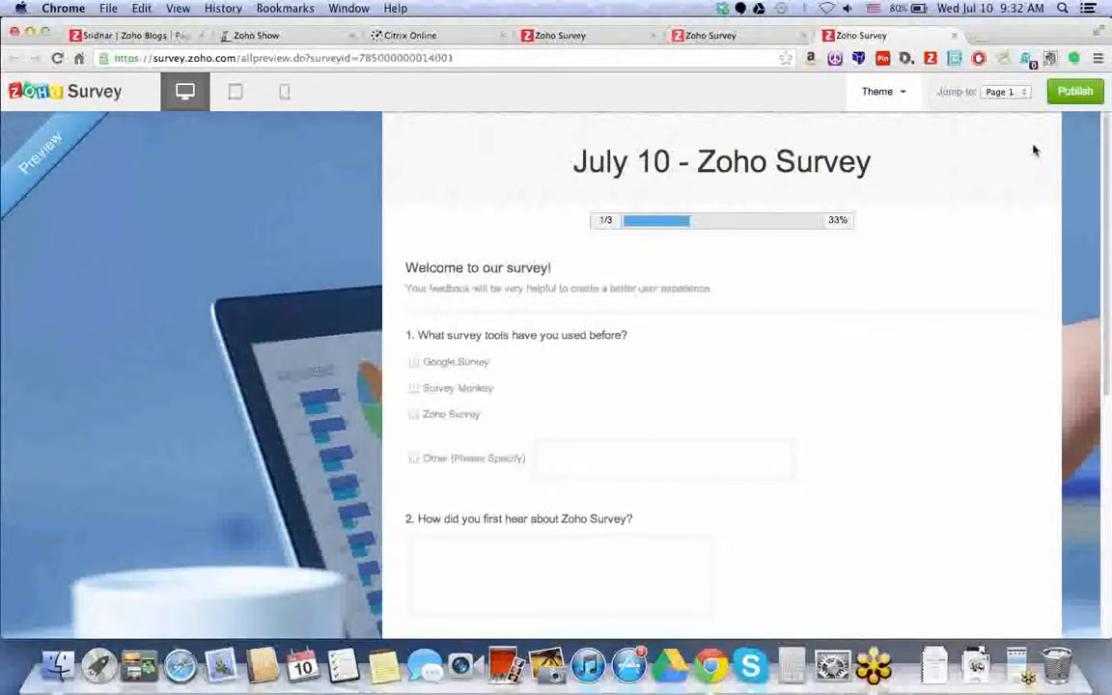
click(1086, 98)
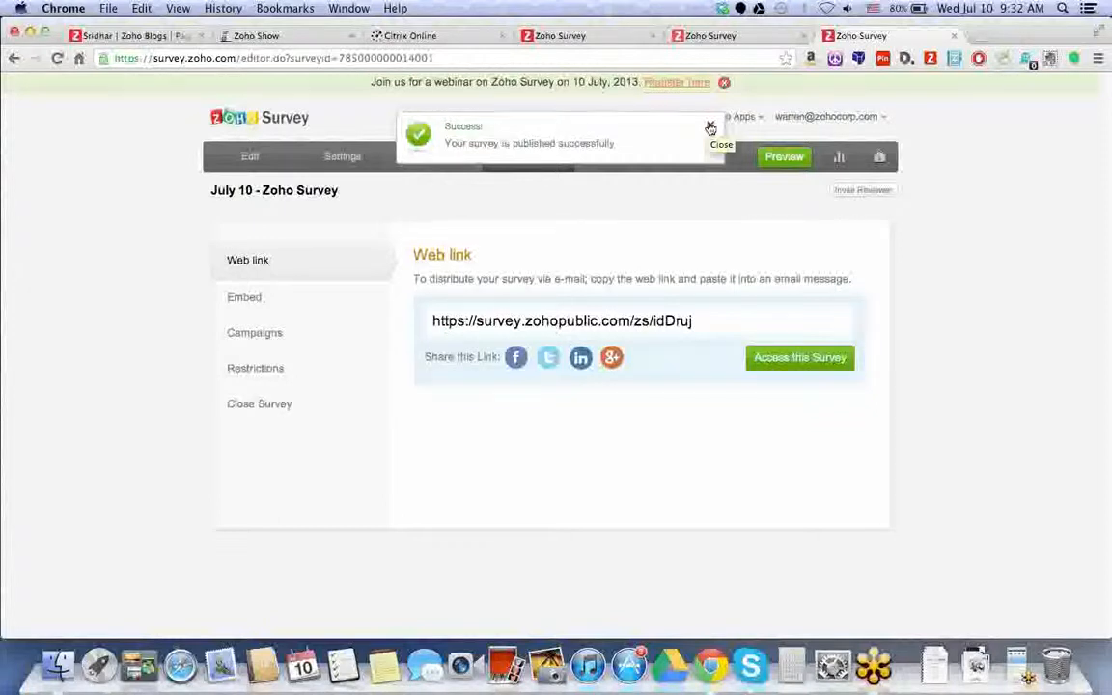
click(710, 129)
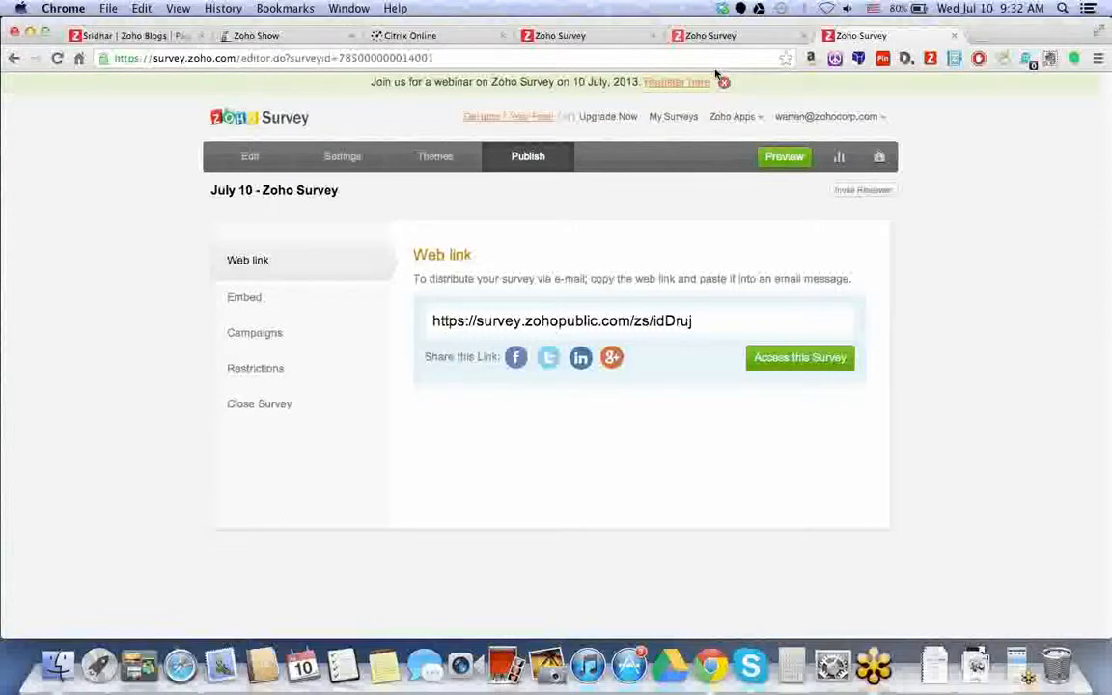
- Open Twitter, LinkedIn and Google+ share pages for the survey link, then view Facebook's
click(722, 82)
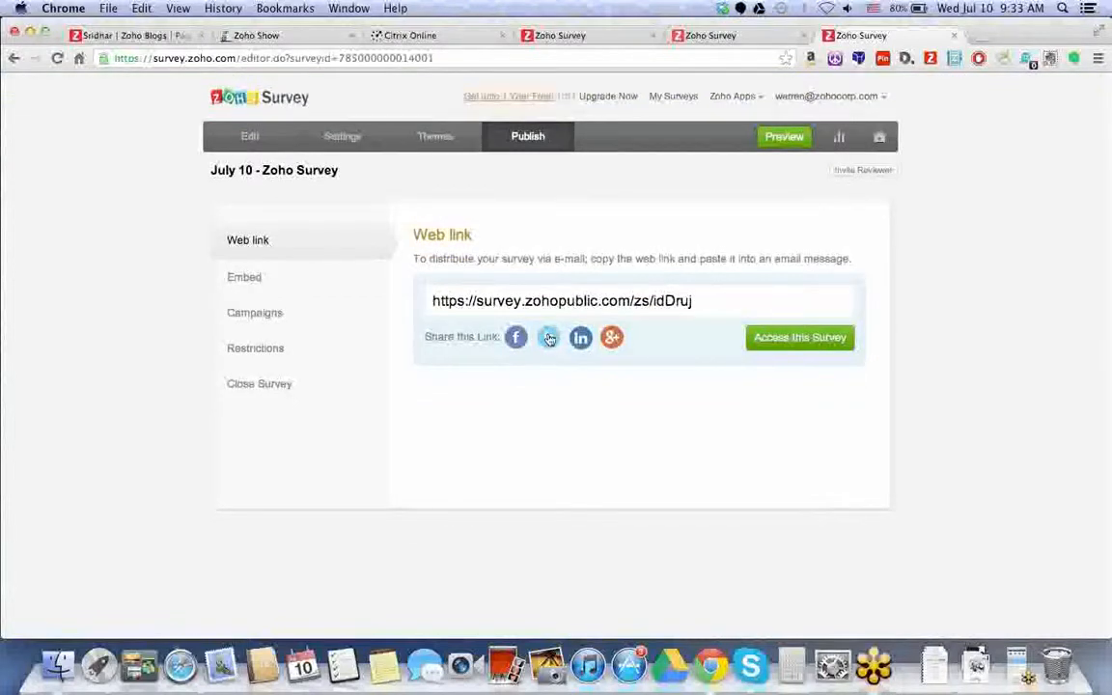
click(542, 338)
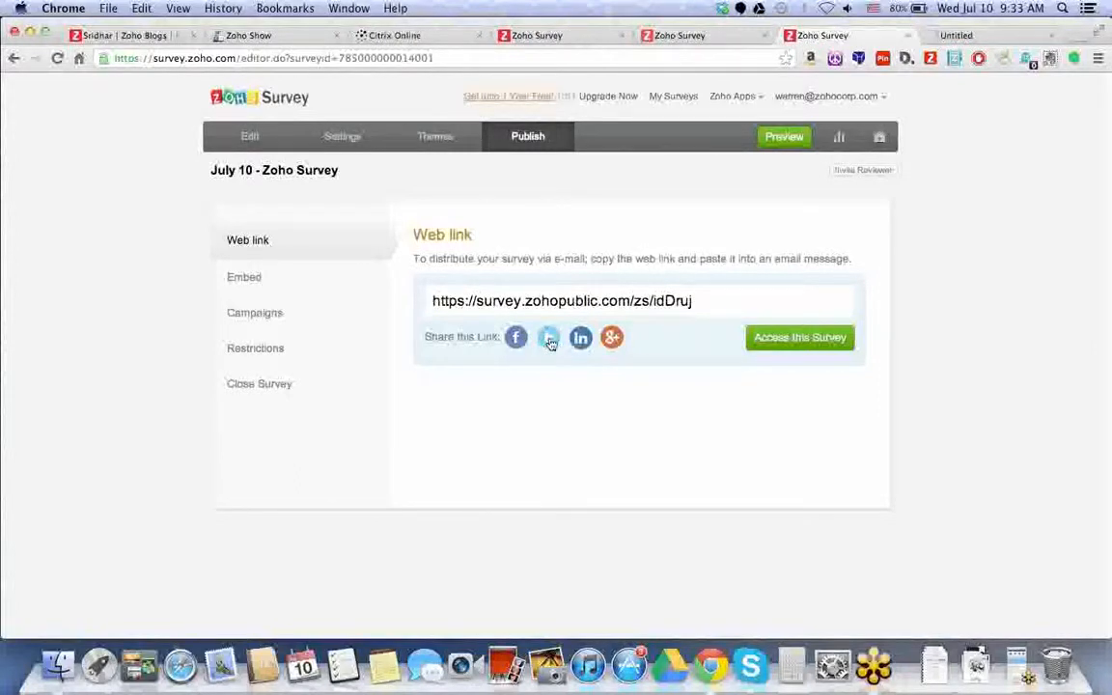
click(583, 340)
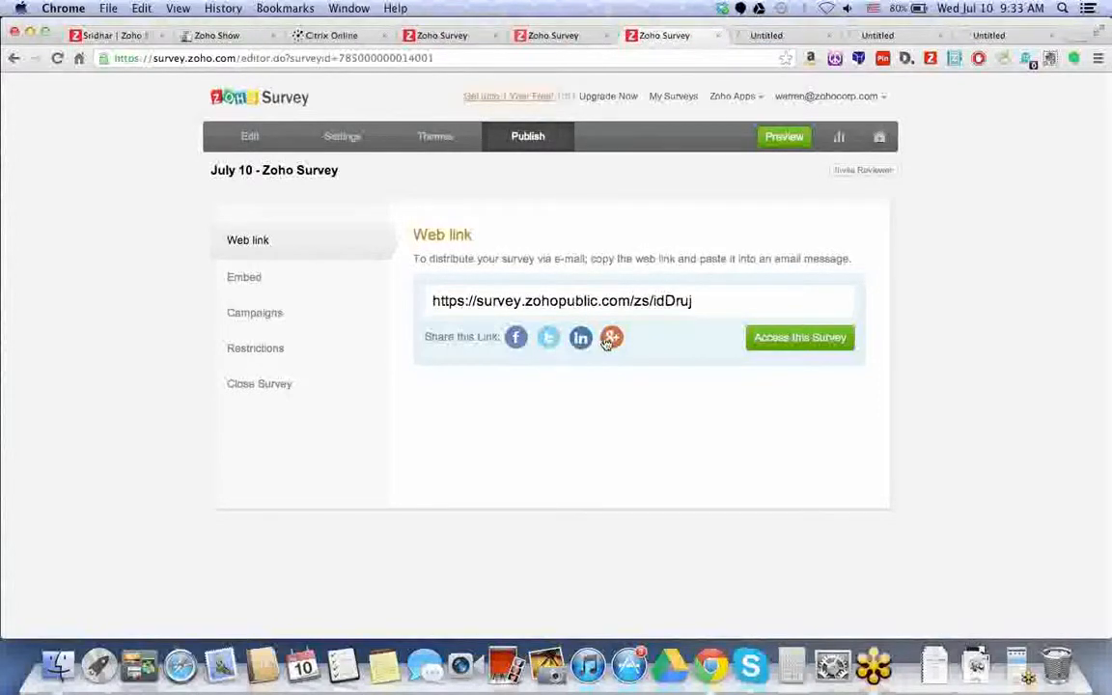
click(611, 338)
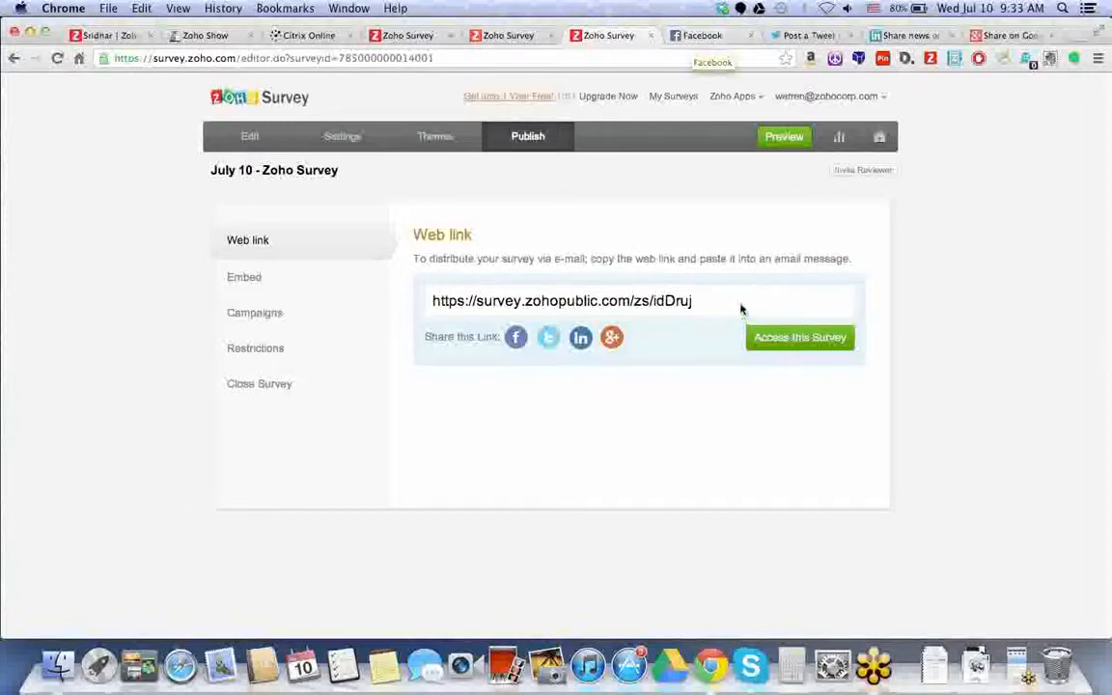
click(579, 300)
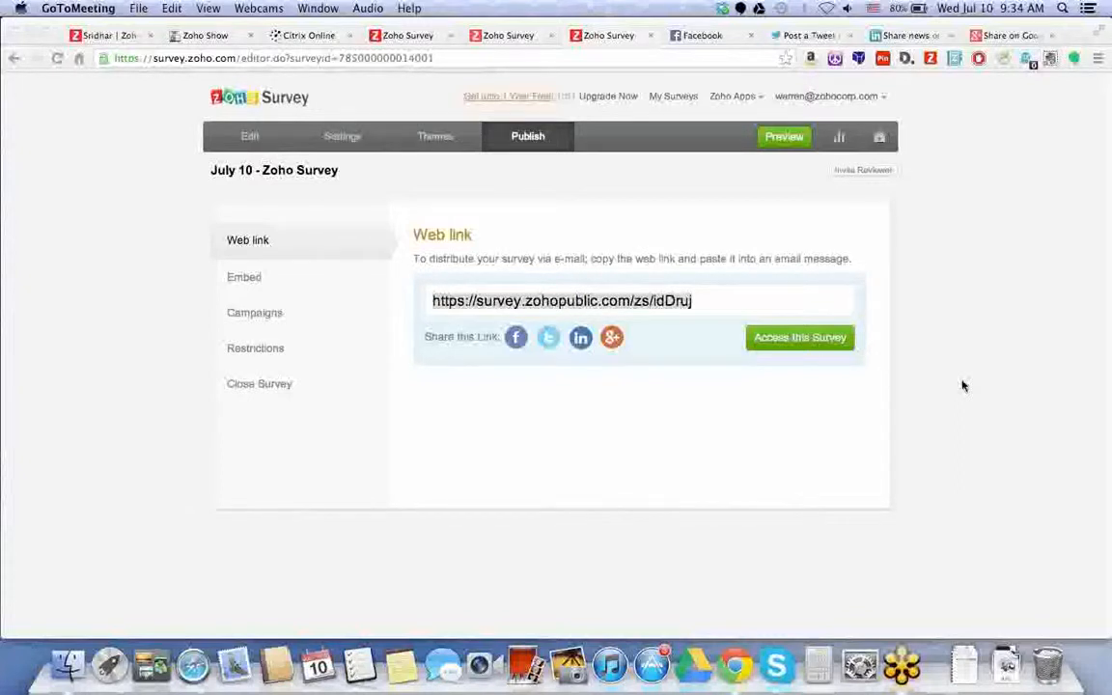
click(712, 38)
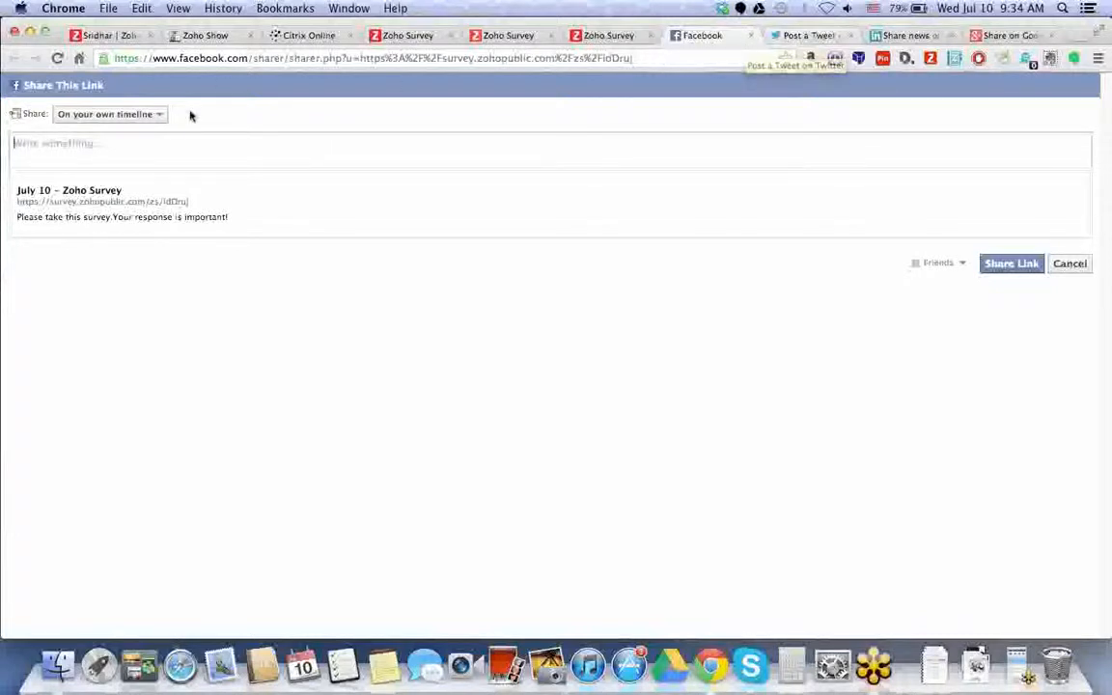
- Review the Facebook, Twitter, LinkedIn and Google+ share pages, then return to the web link page
click(161, 115)
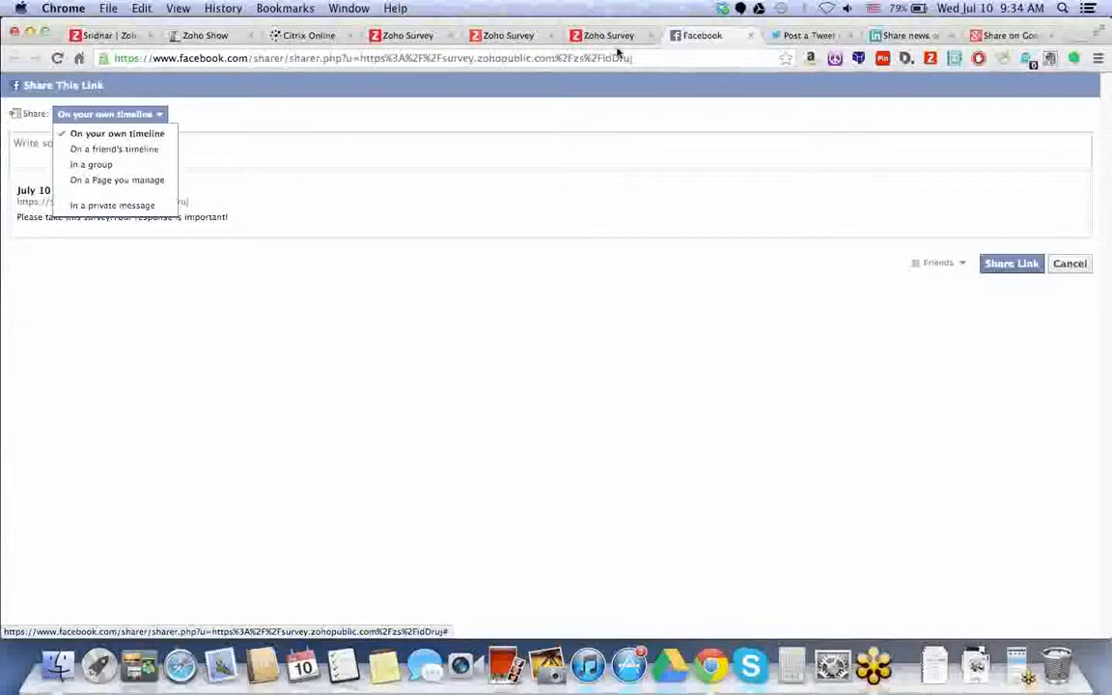
click(791, 35)
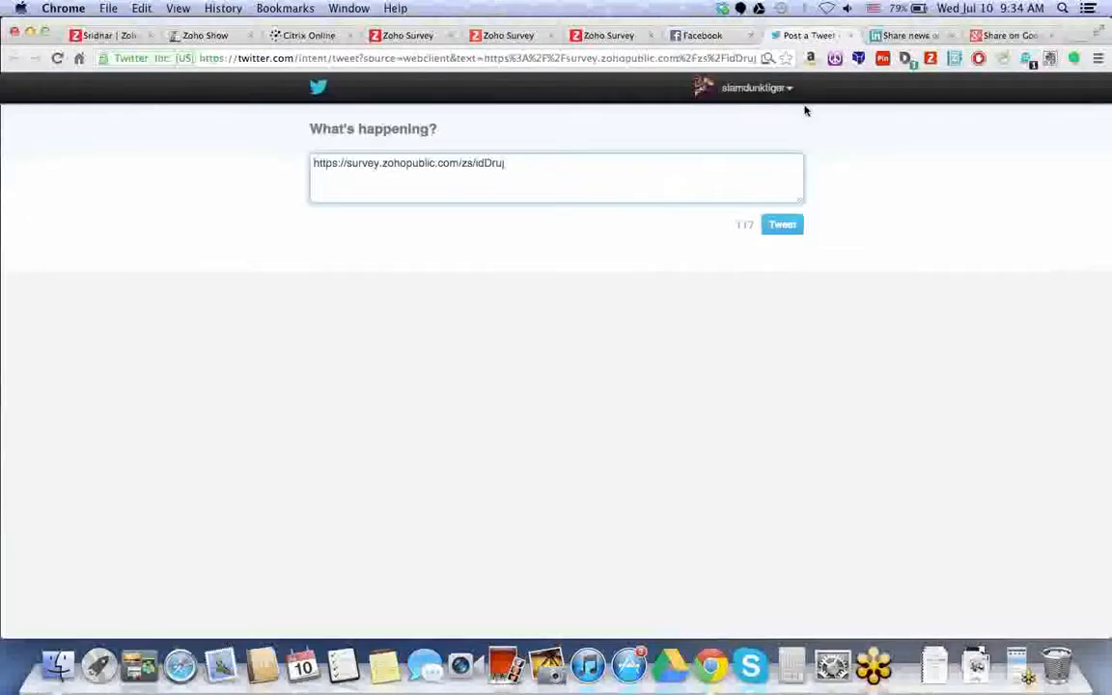
click(893, 36)
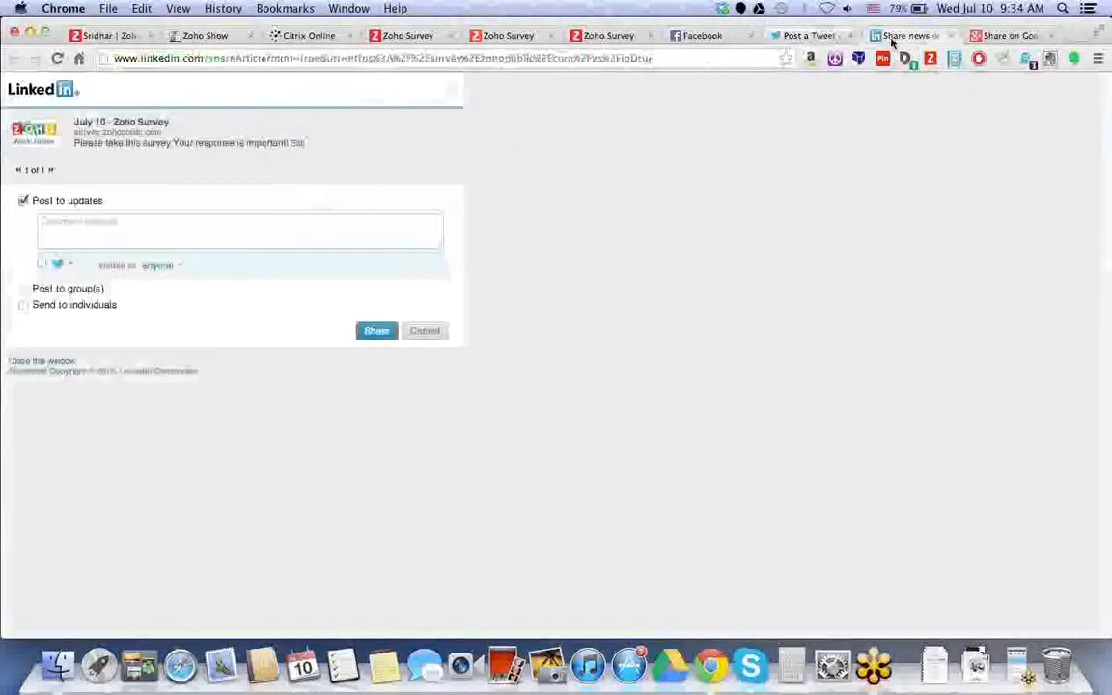
click(1005, 36)
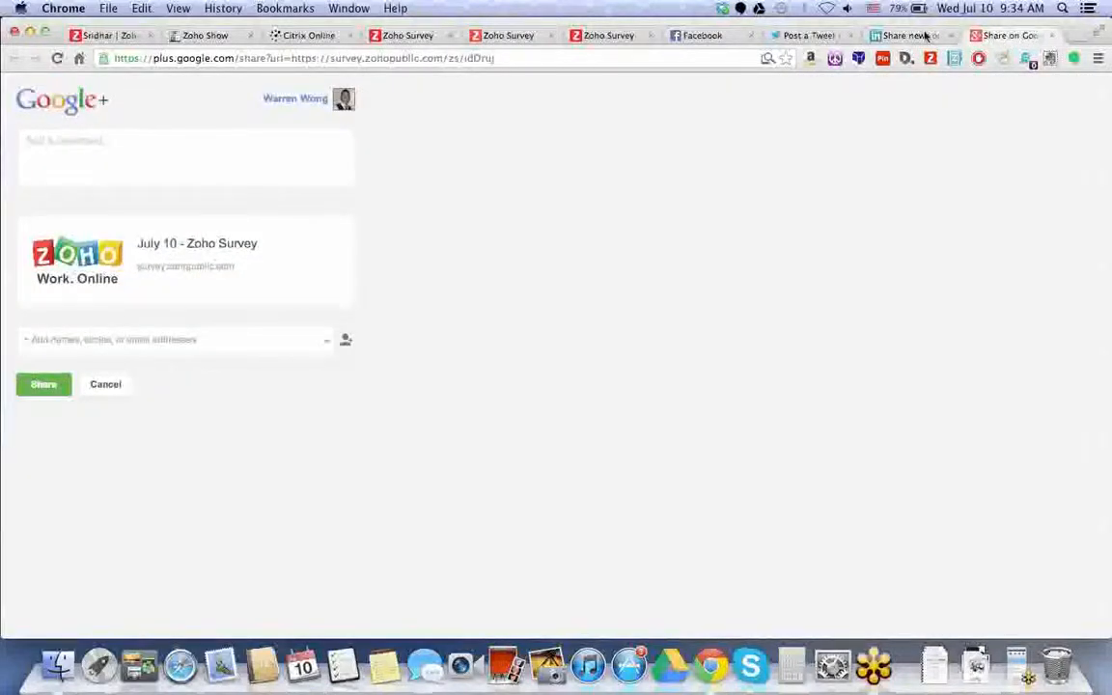
click(603, 35)
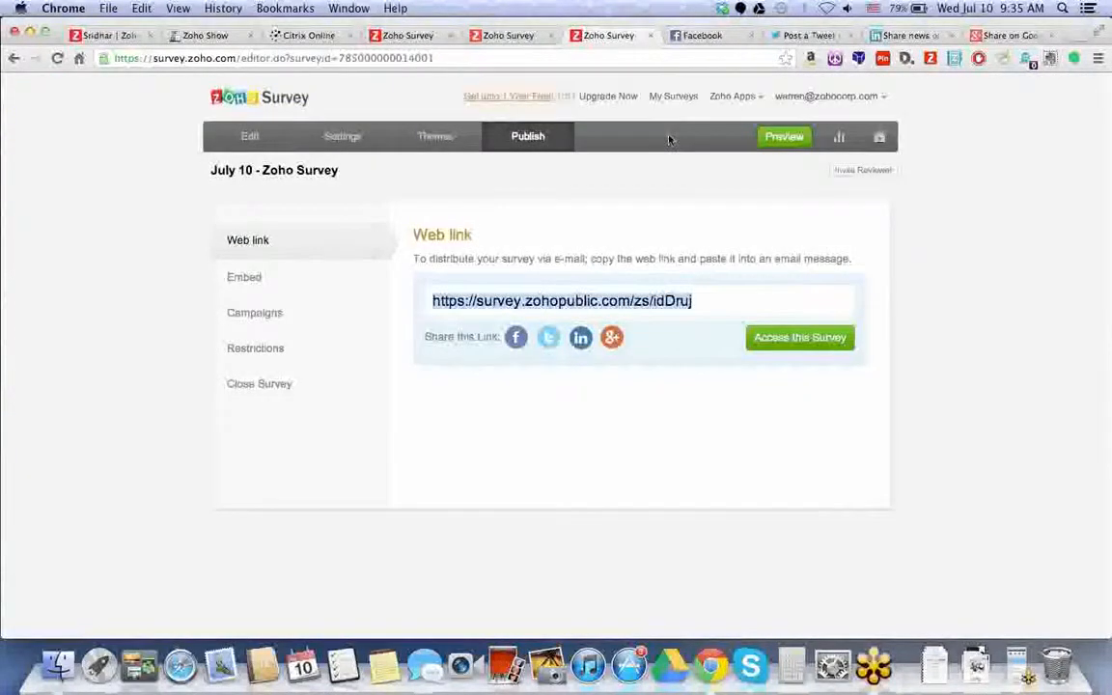
- Back in the survey's browser, reselect the web link and show the HTML, Iframe and Javascript embed codes
click(874, 670)
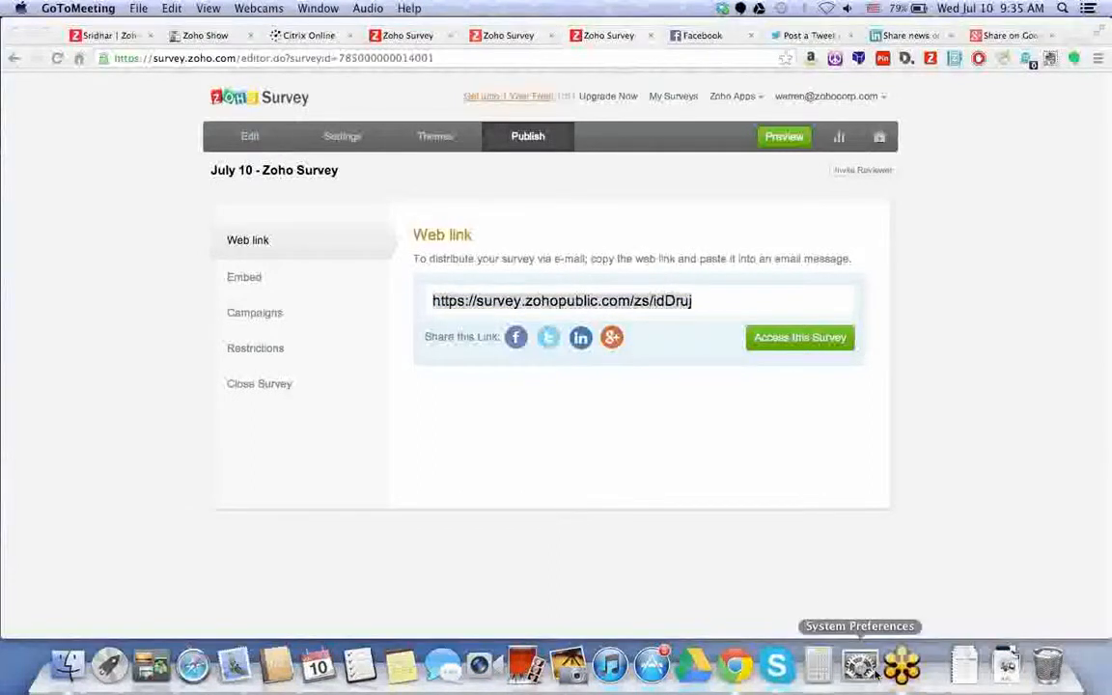
click(875, 672)
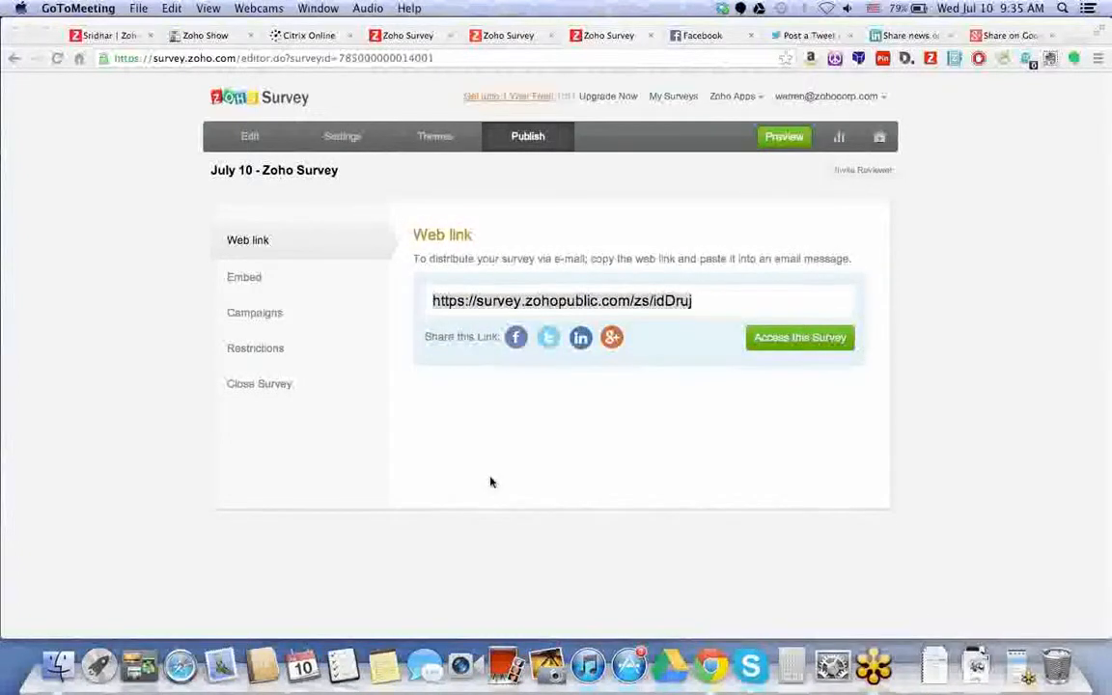
click(524, 466)
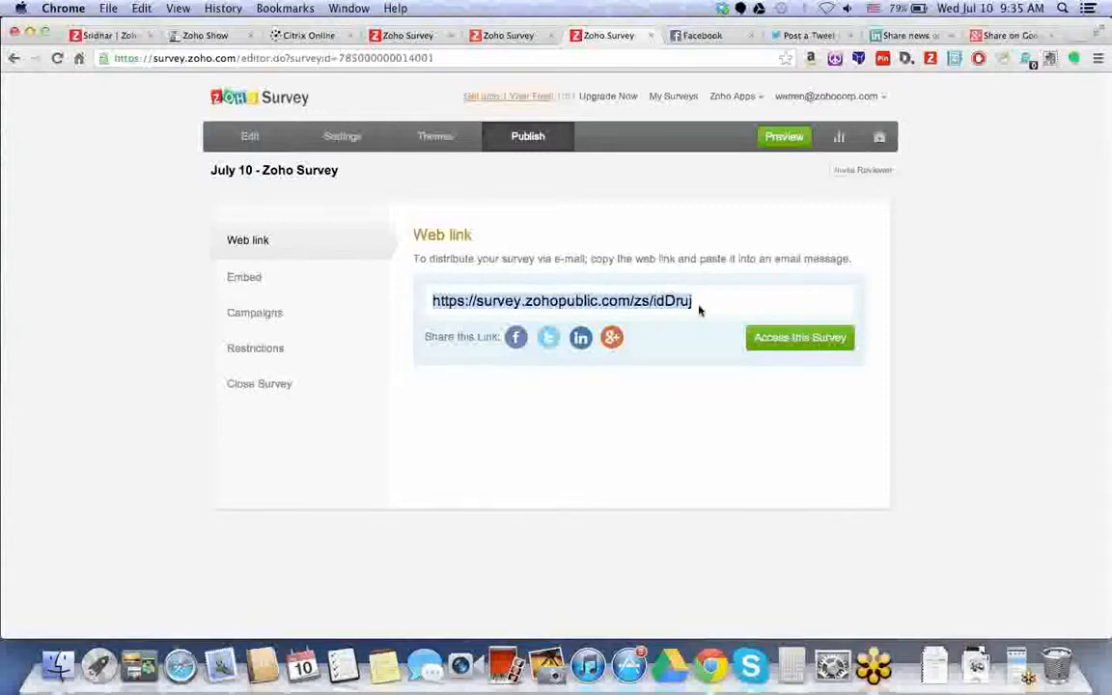
click(728, 308)
drag(714, 305, 424, 302)
click(284, 276)
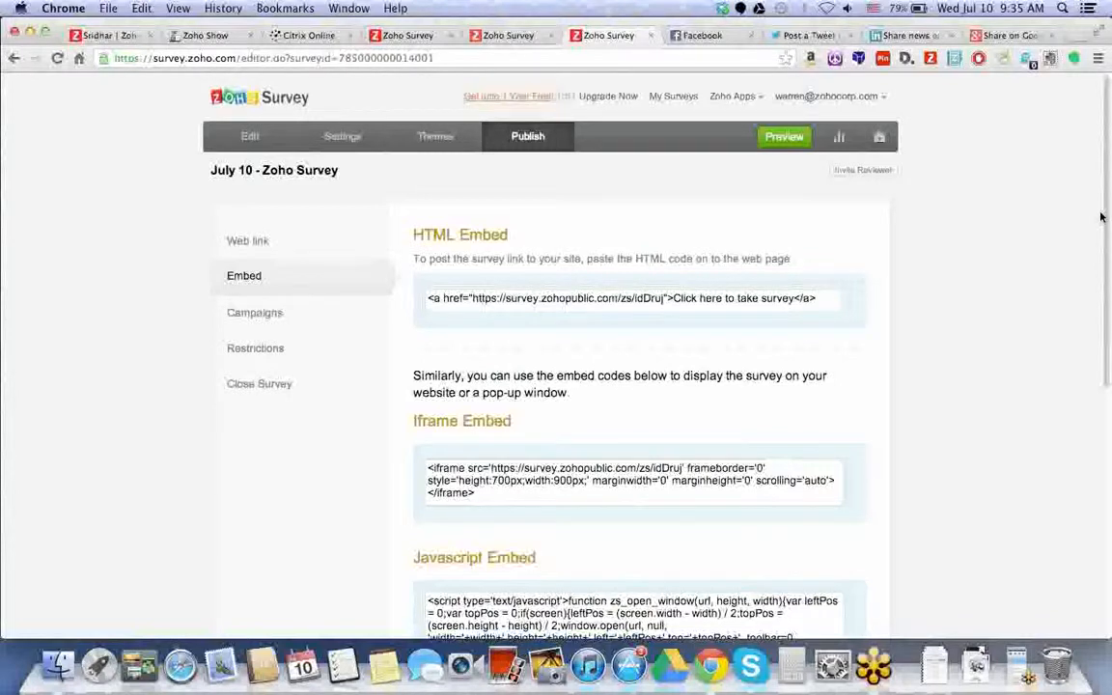
- Scroll down to the Survey QR Code and check its image save options
scroll(1103, 216, down, 1)
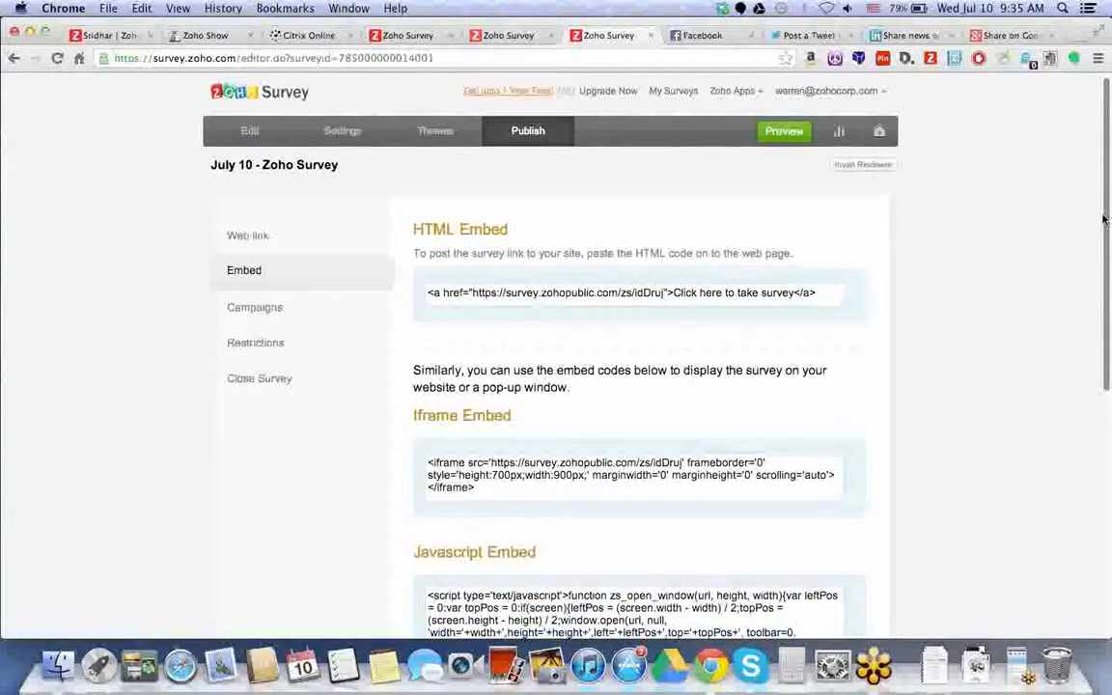
scroll(951, 239, down, 3)
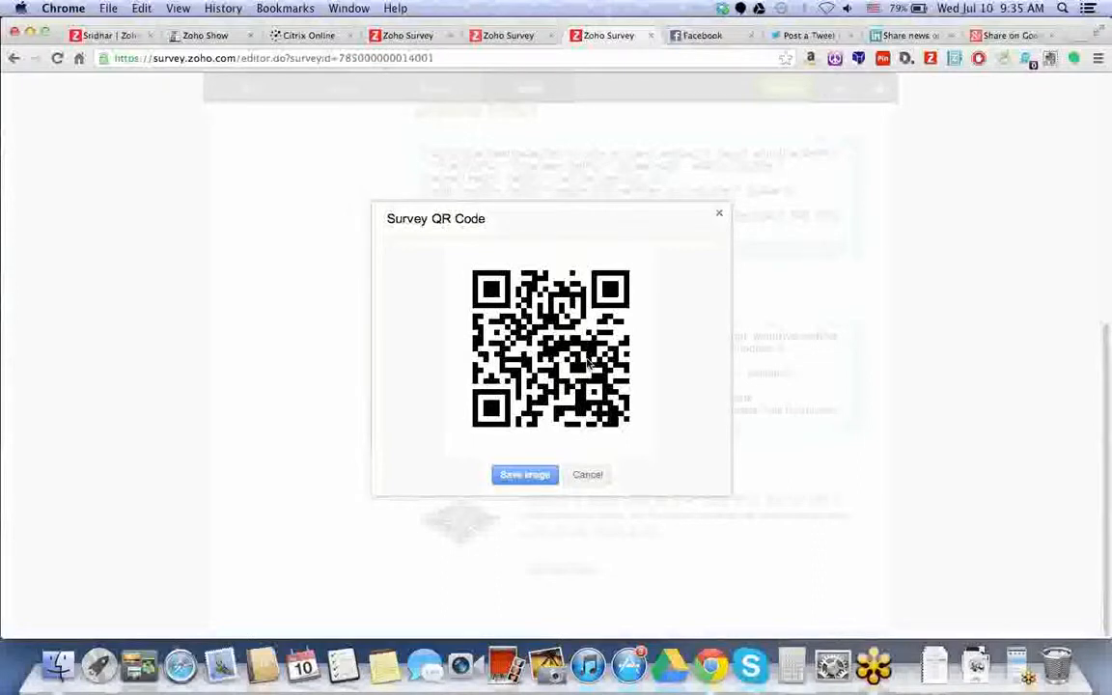
right_click(616, 349)
click(698, 318)
- Close the QR code, look over Campaigns, and open the survey's Restrictions settings
click(719, 215)
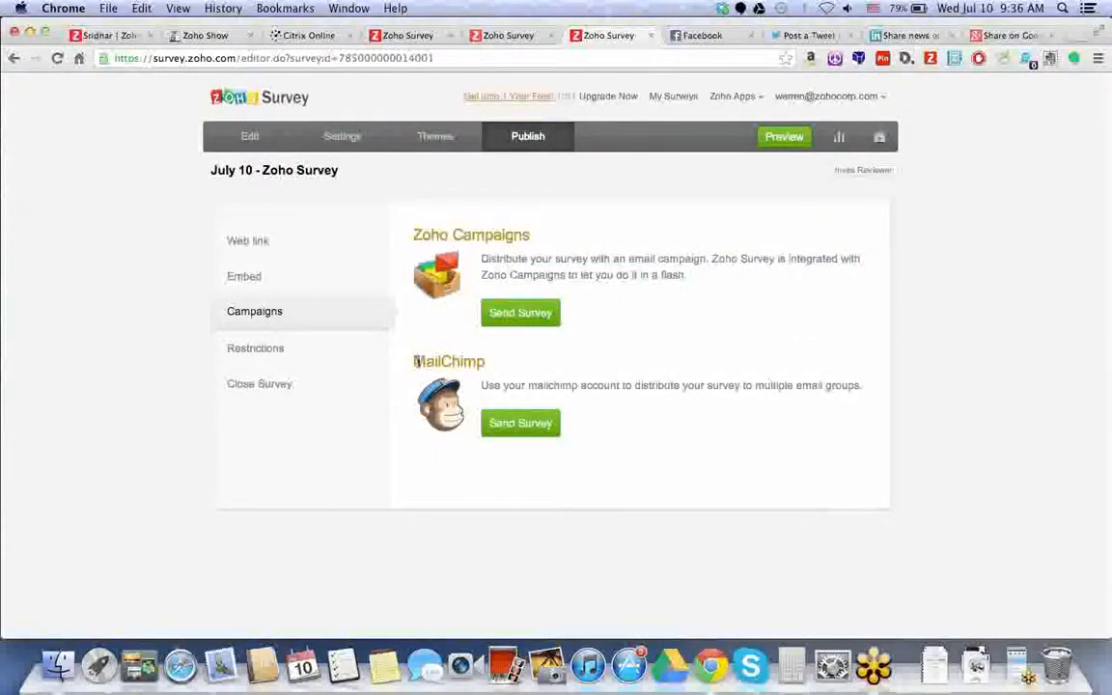
drag(529, 231, 417, 231)
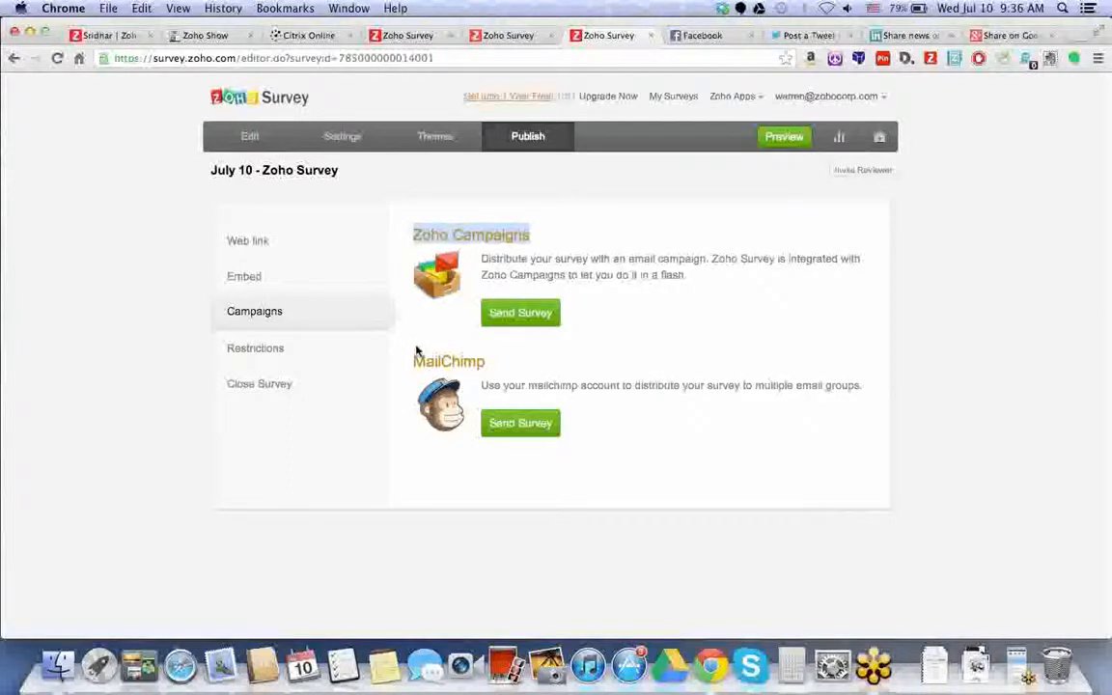
click(358, 357)
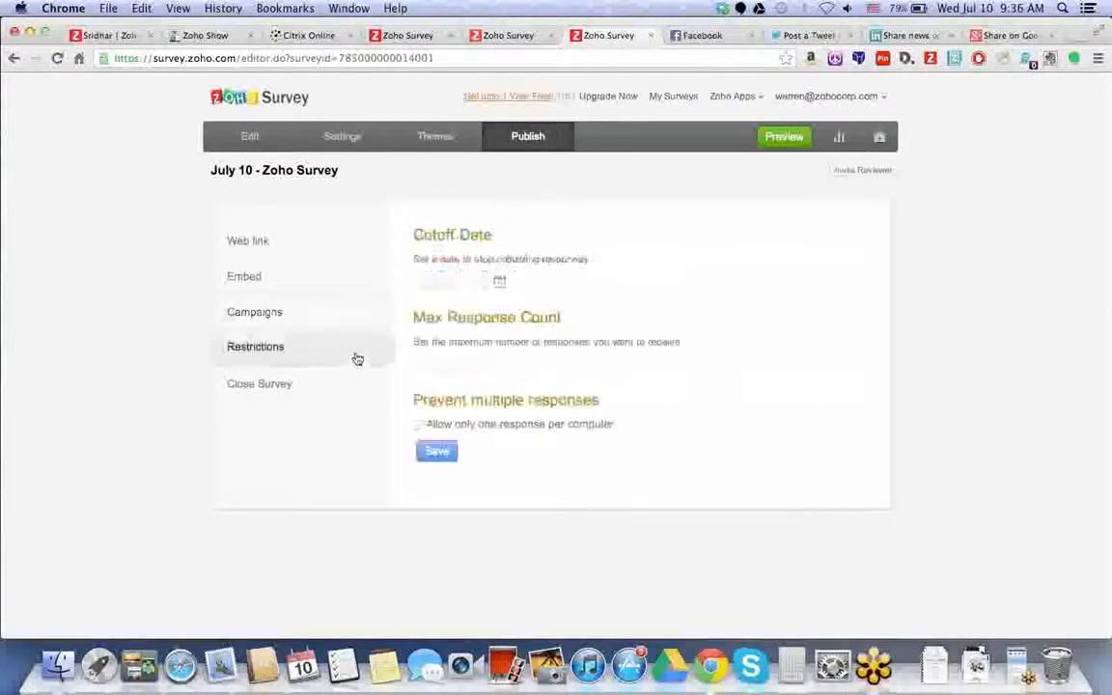
- Save a 07/11/2013 cutoff, 150 maximum responses and one response per computer, then return to the Web link
click(501, 281)
click(523, 375)
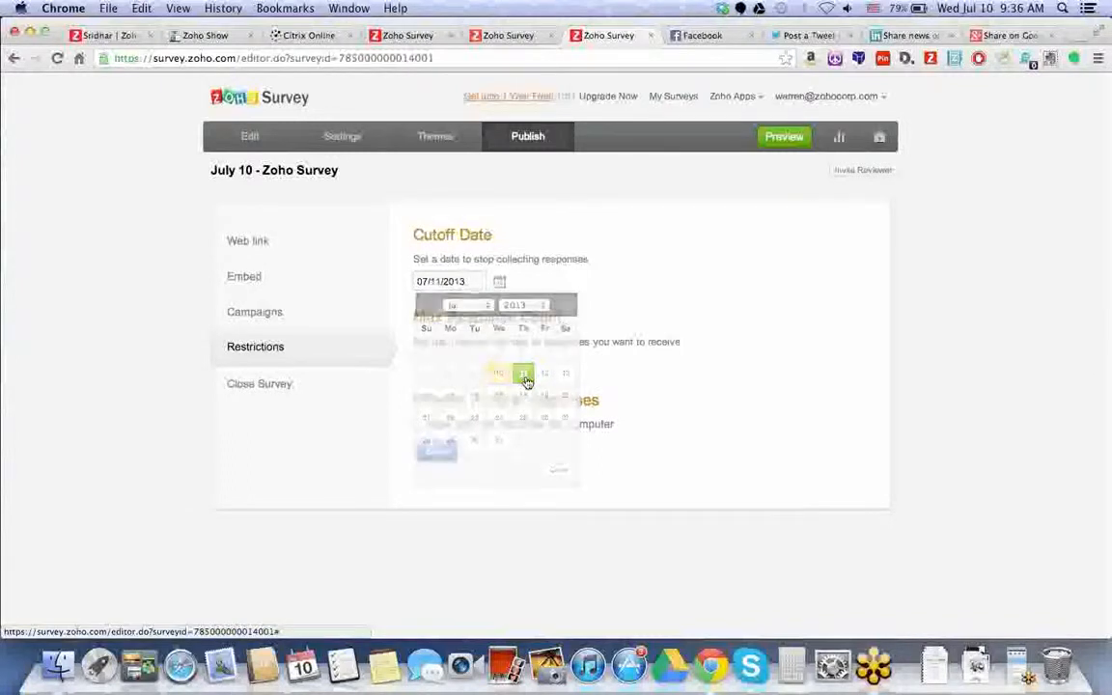
click(474, 365)
text(150)
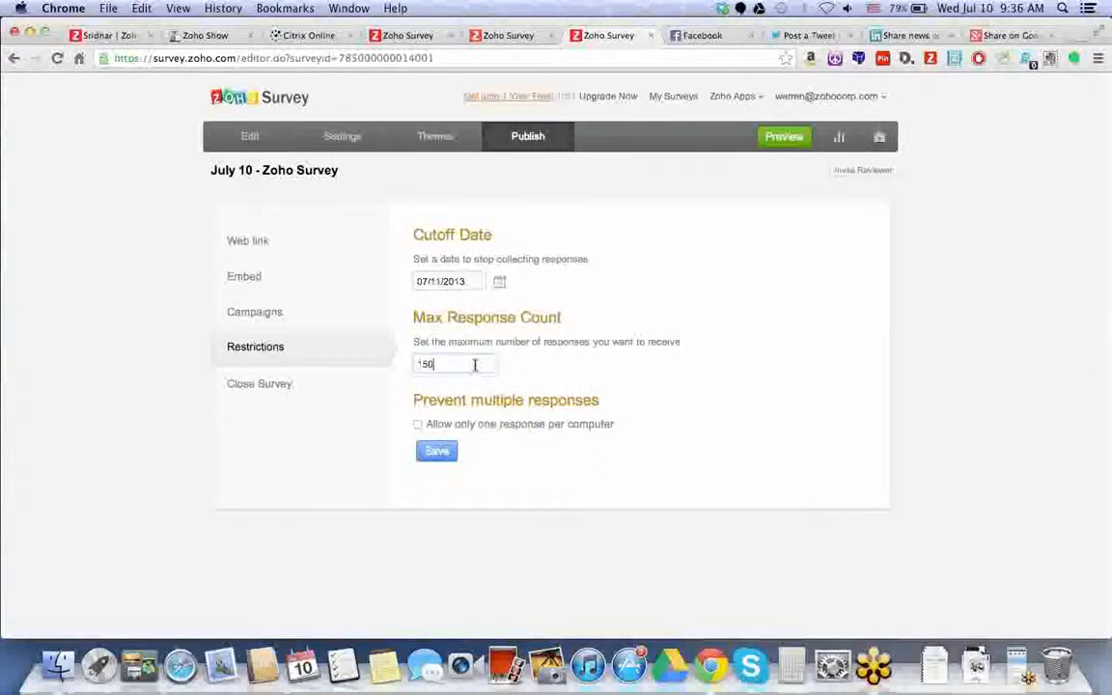
click(418, 424)
click(454, 453)
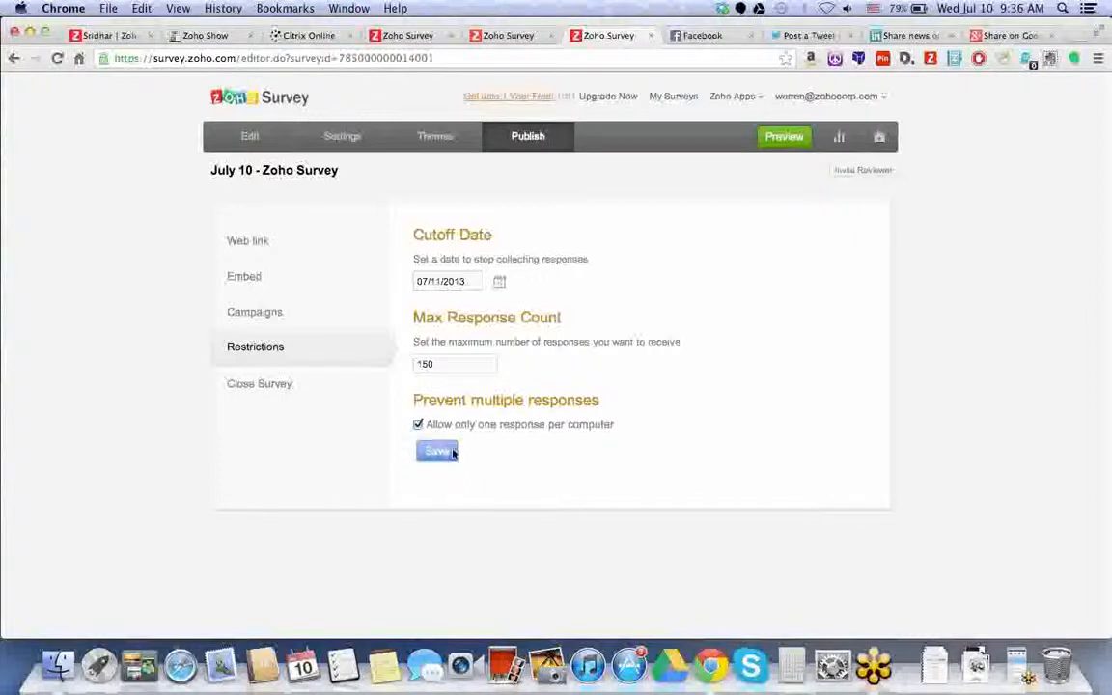
click(307, 382)
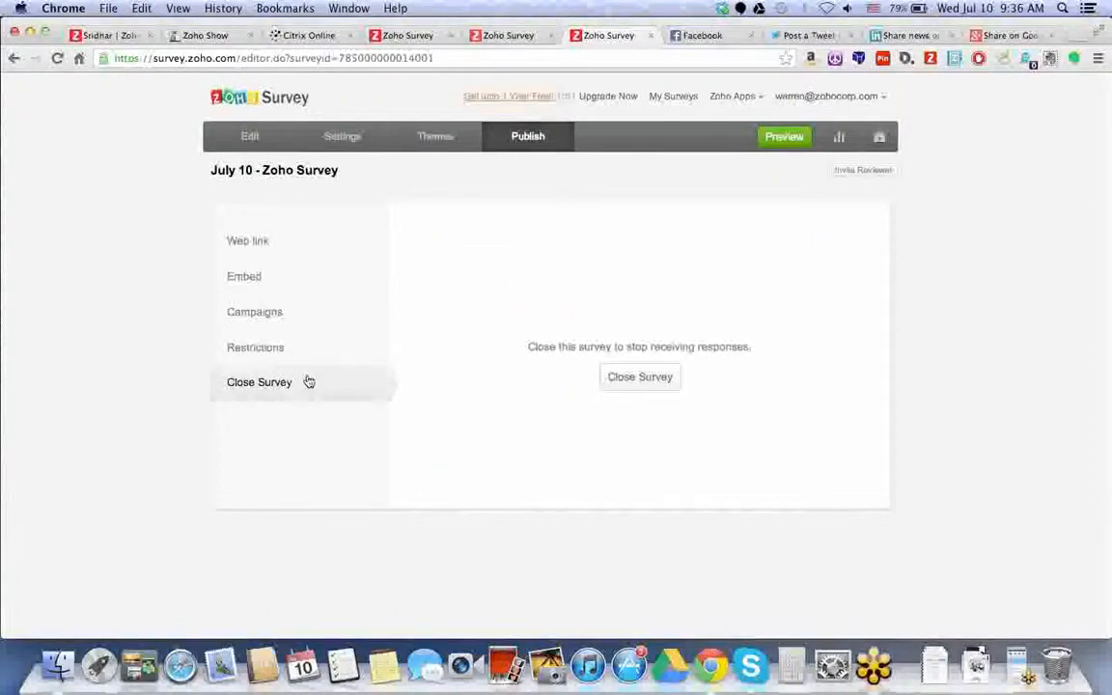
click(317, 250)
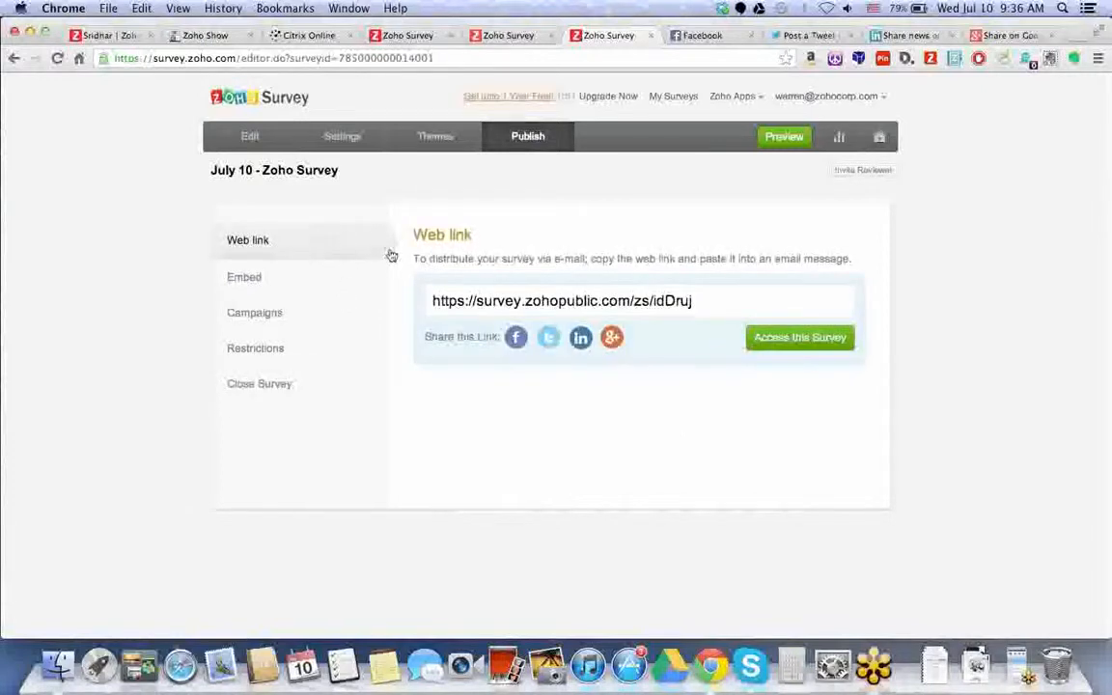
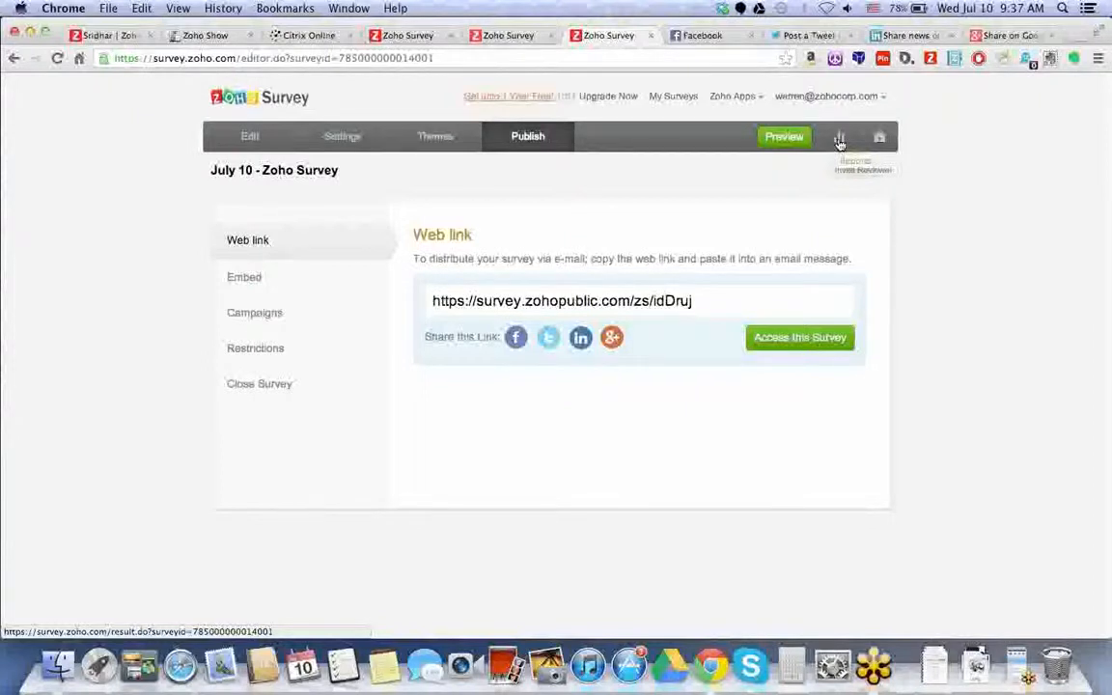
- Open the July 10 survey's summary report and check its partial responses and visits counts
click(839, 142)
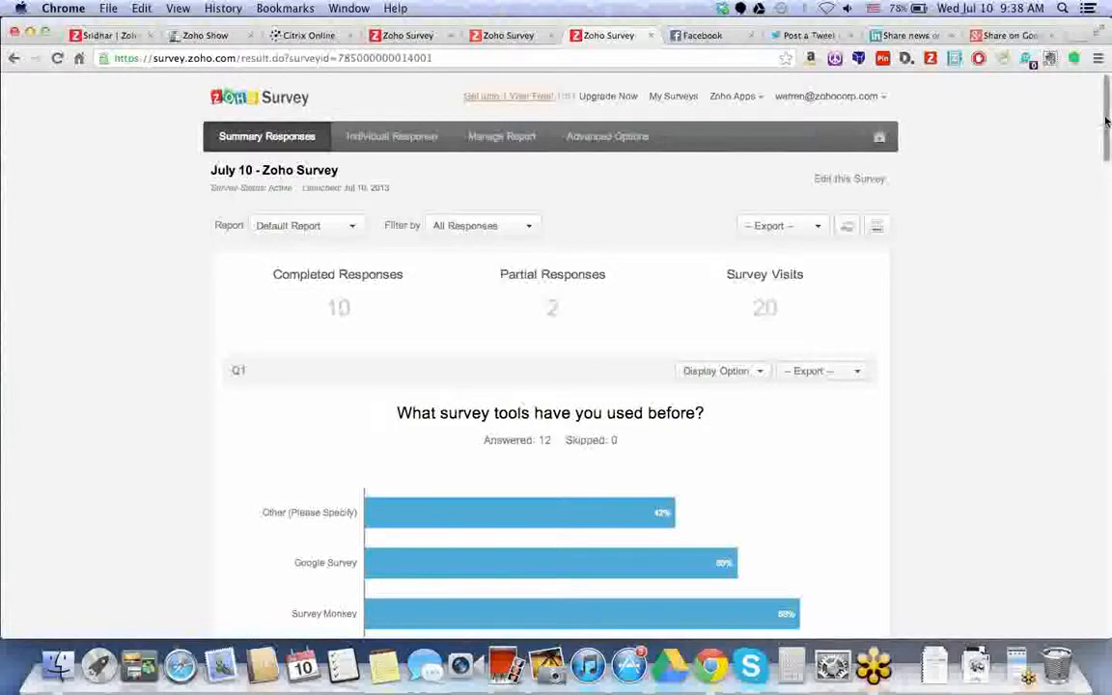
scroll(994, 125, down, 2)
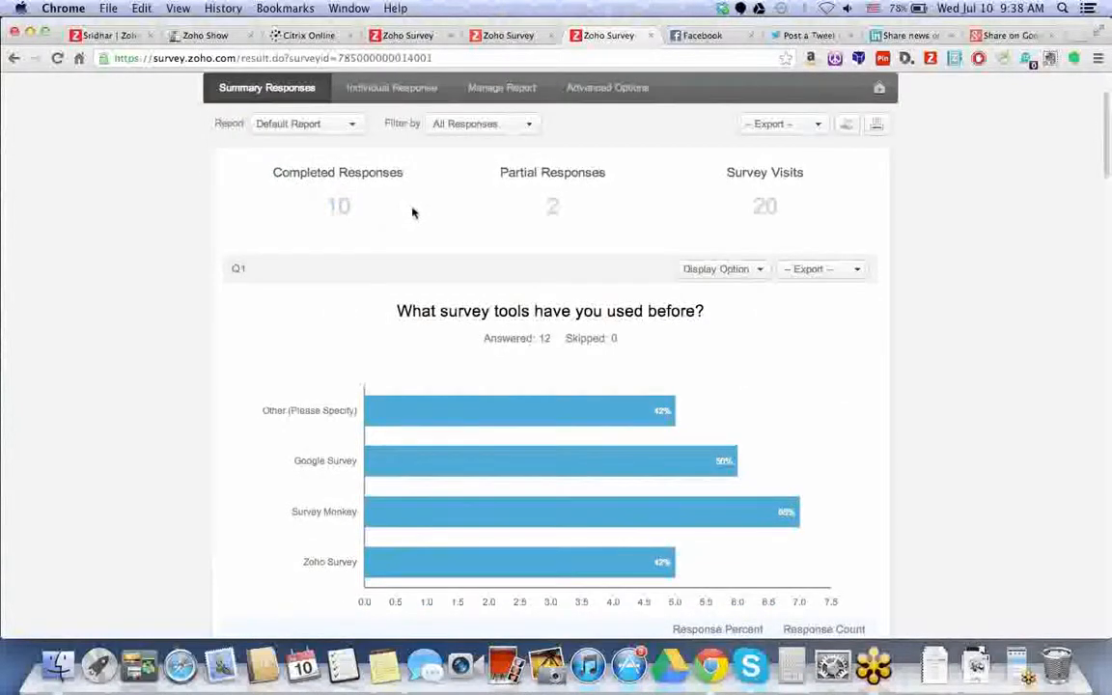
double_click(552, 207)
triple_click(772, 208)
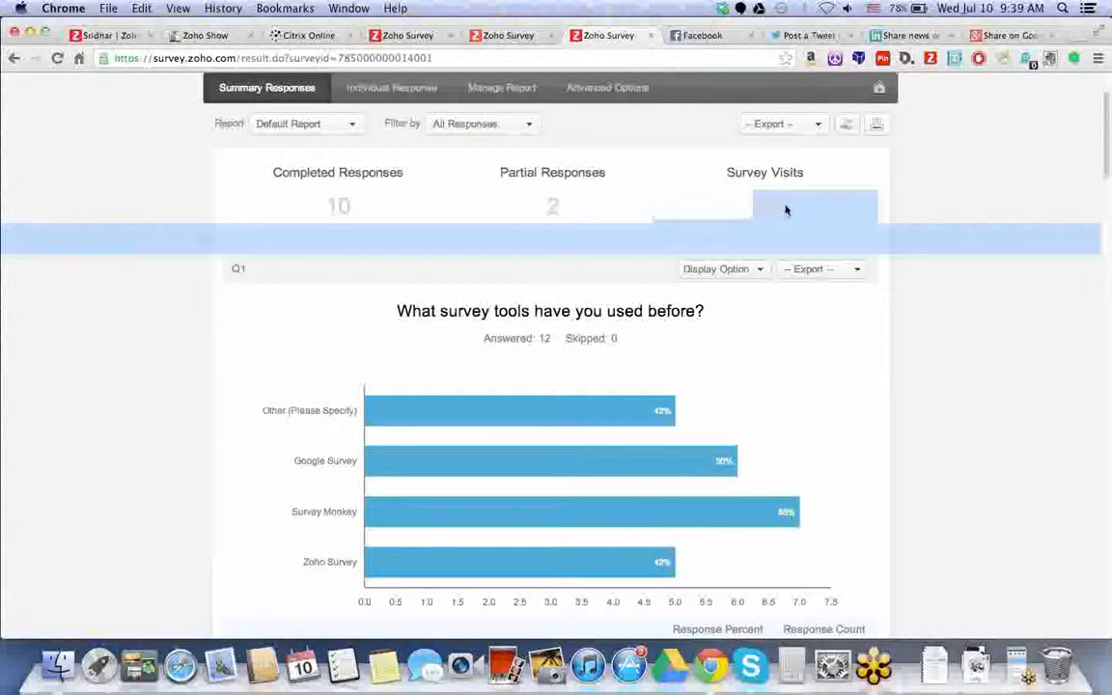
click(782, 209)
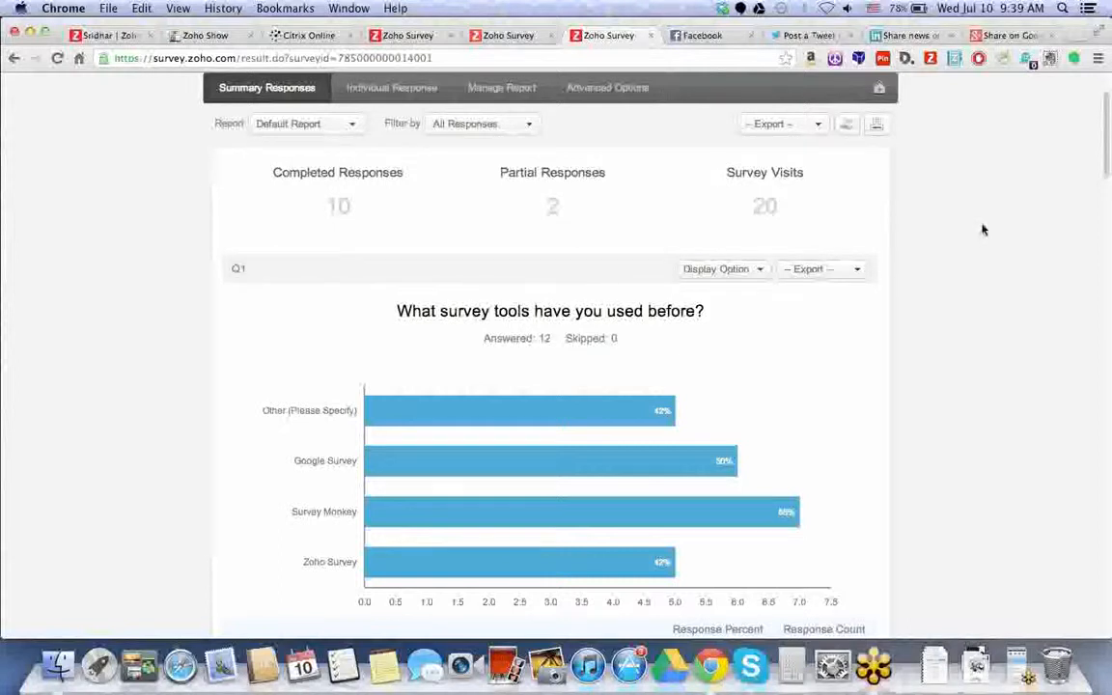
- Scroll to the Q1 chart and expand the five written-in Other (Please Specify) answers
scroll(984, 226, down, 1)
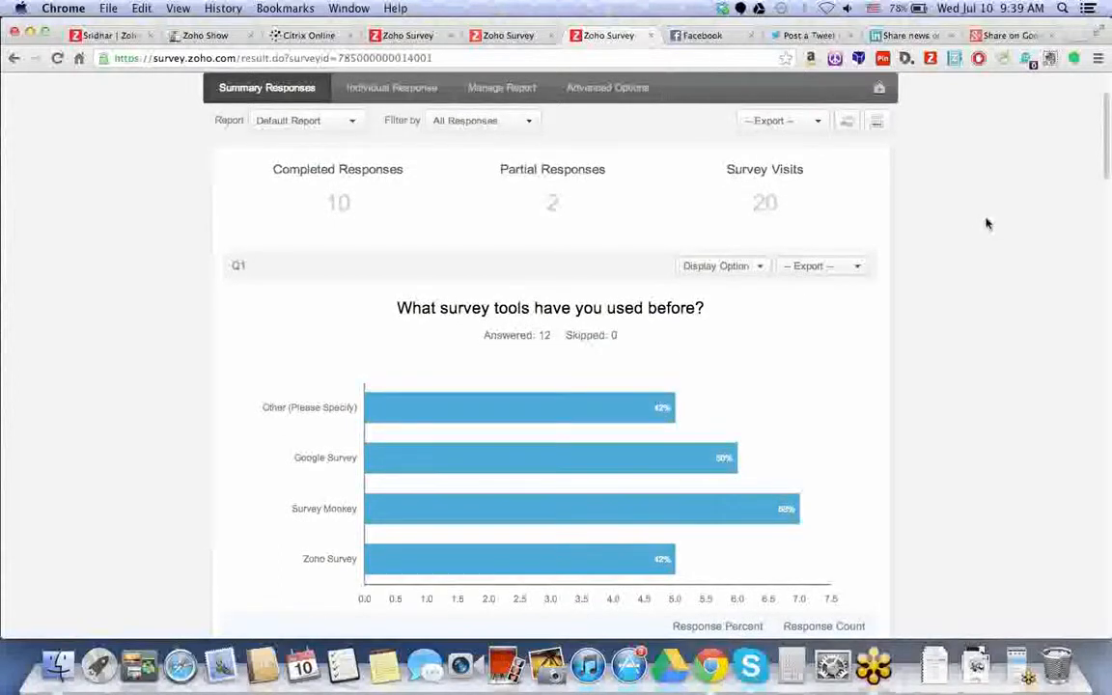
scroll(987, 224, down, 1)
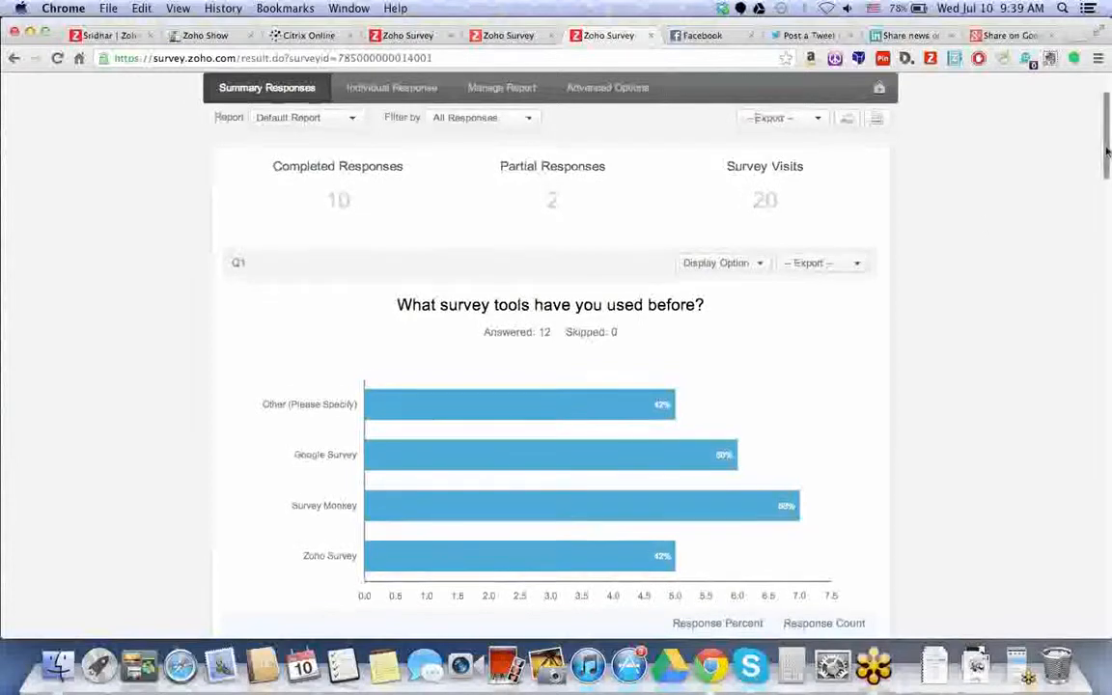
scroll(986, 223, down, 3)
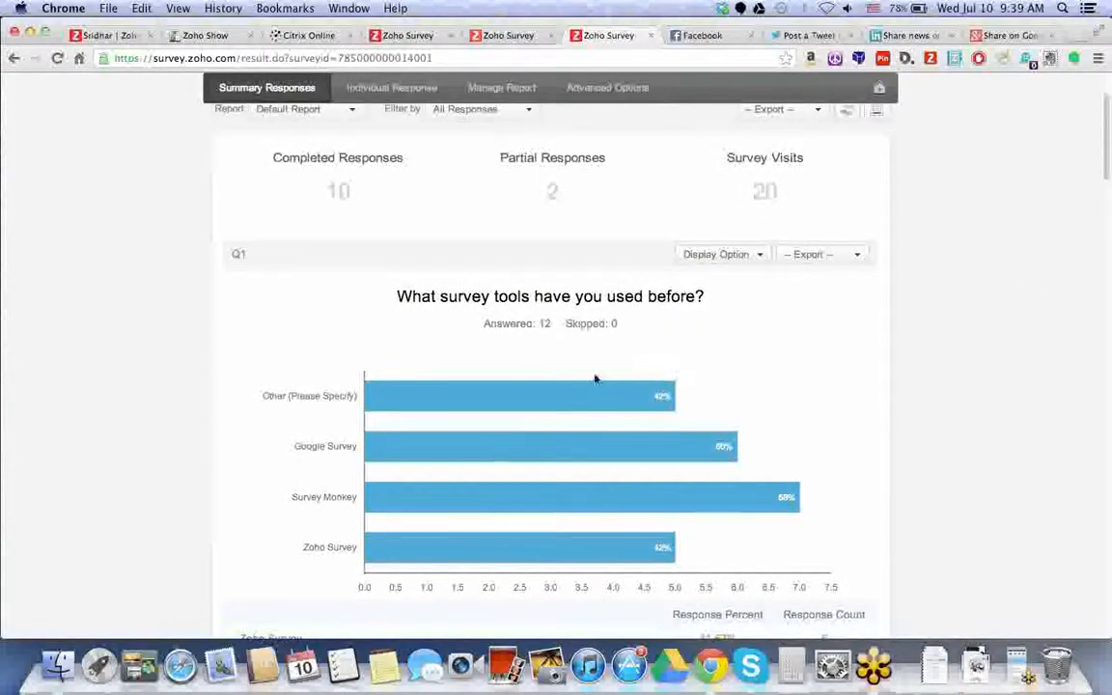
mouse_move(623, 463)
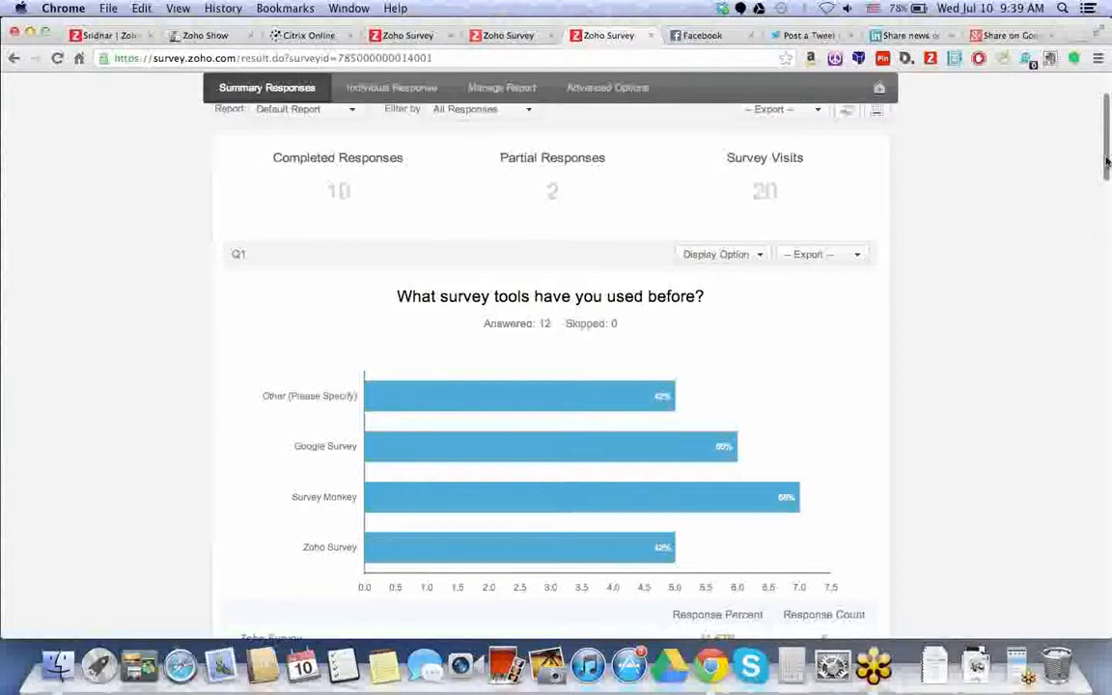
drag(1105, 162, 1106, 192)
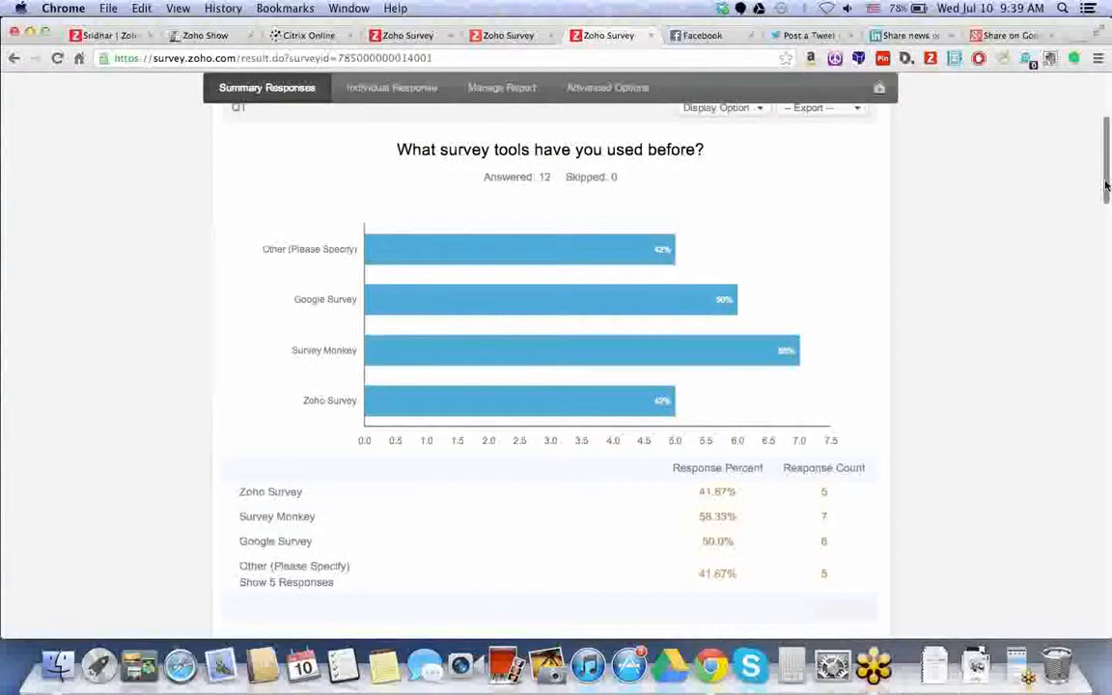
click(281, 583)
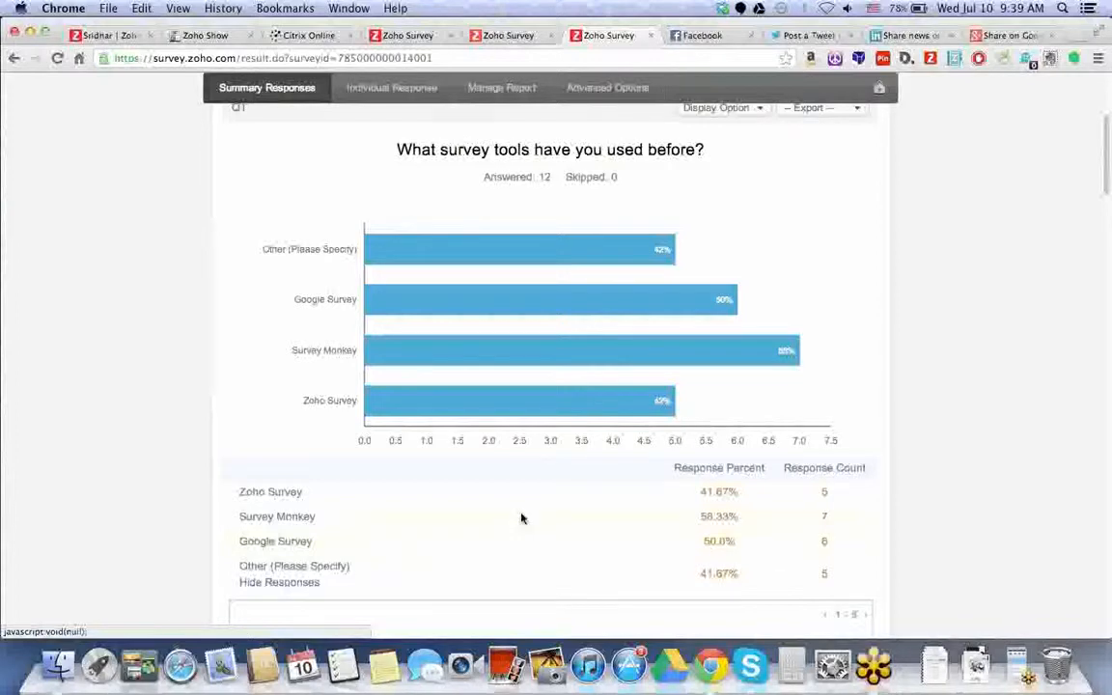
scroll(521, 518, down, 1)
scroll(521, 518, down, 5)
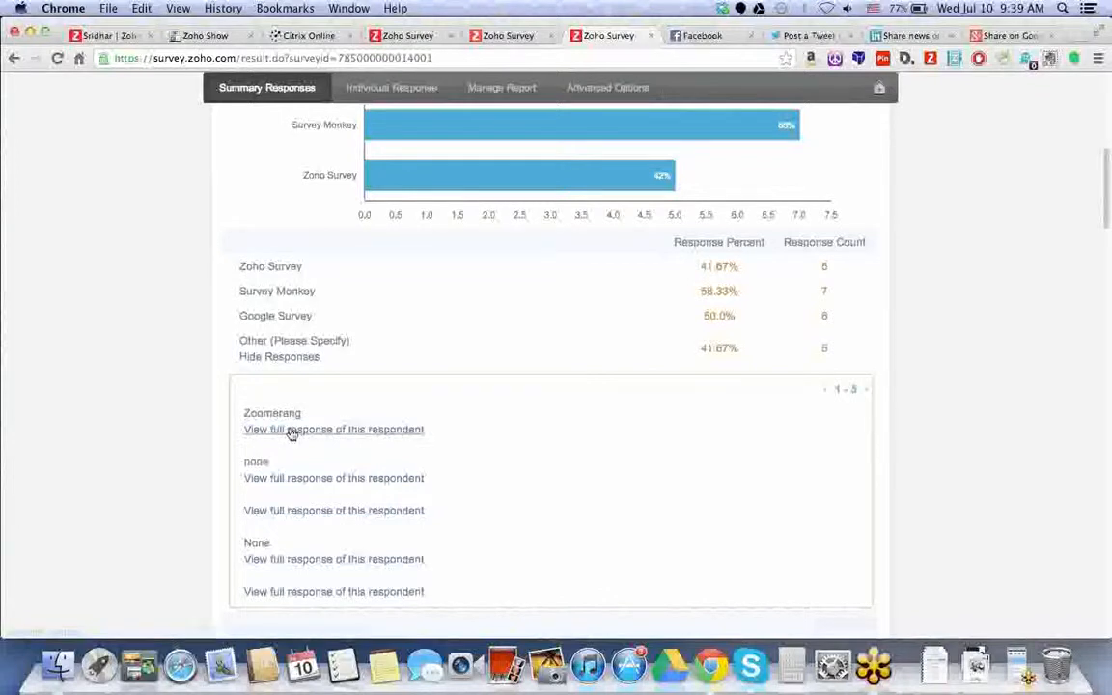
scroll(293, 434, up, 1)
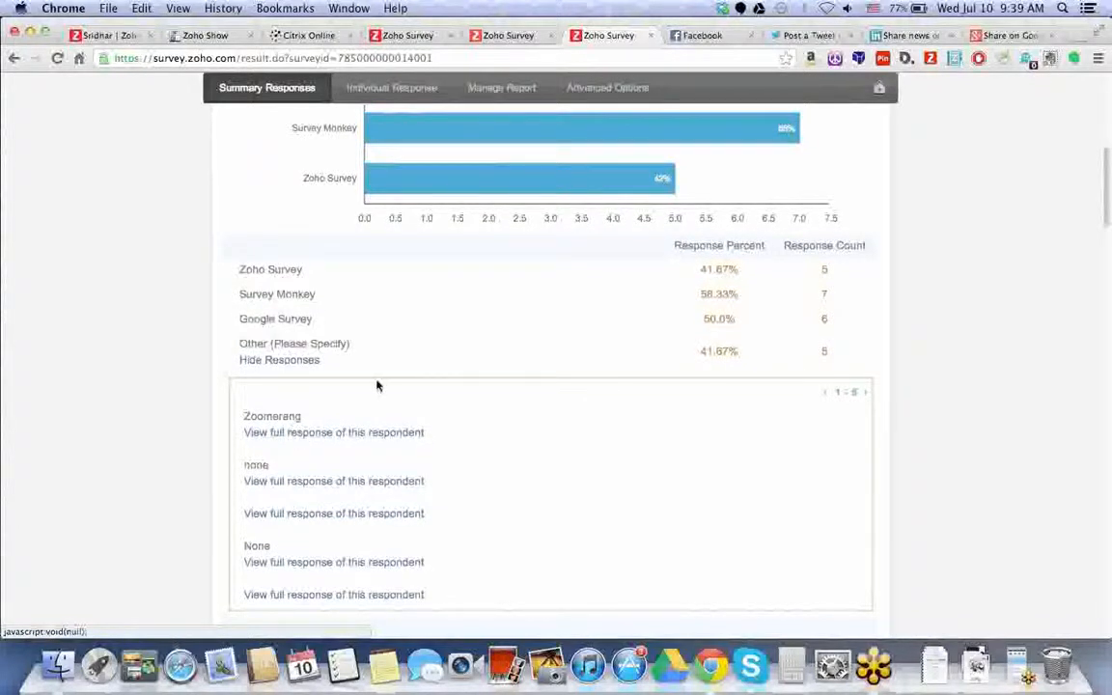
scroll(1107, 188, up, 1)
drag(1107, 188, 1097, 117)
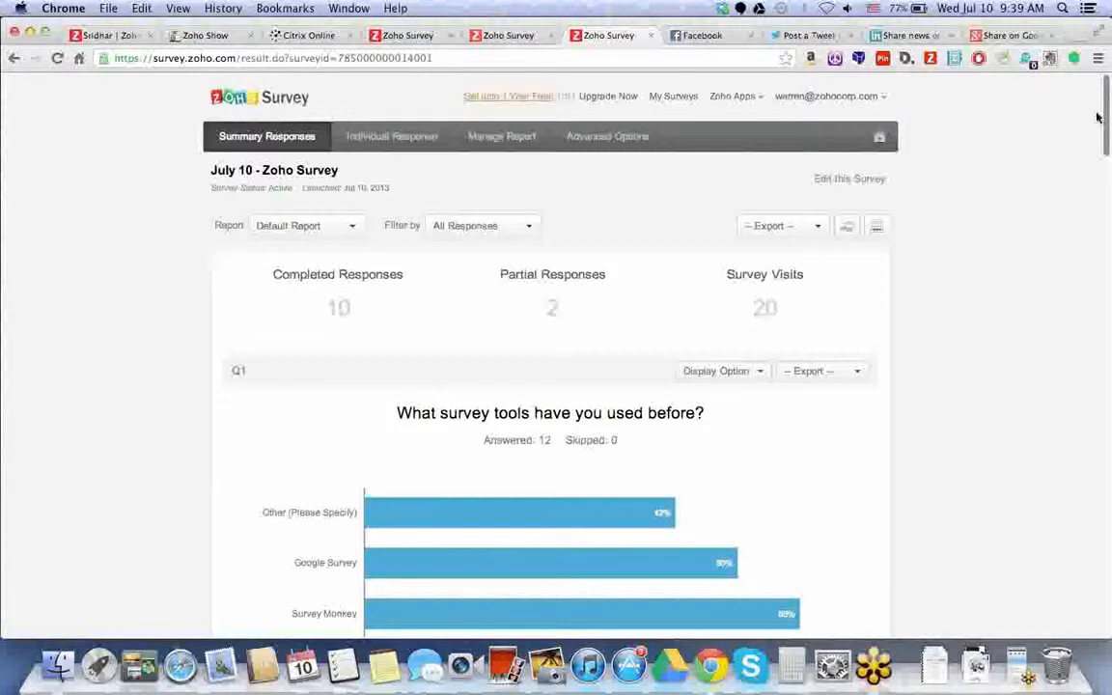
scroll(854, 319, down, 3)
- Check the export formats for the Q1 chart and for the whole report without exporting
click(854, 332)
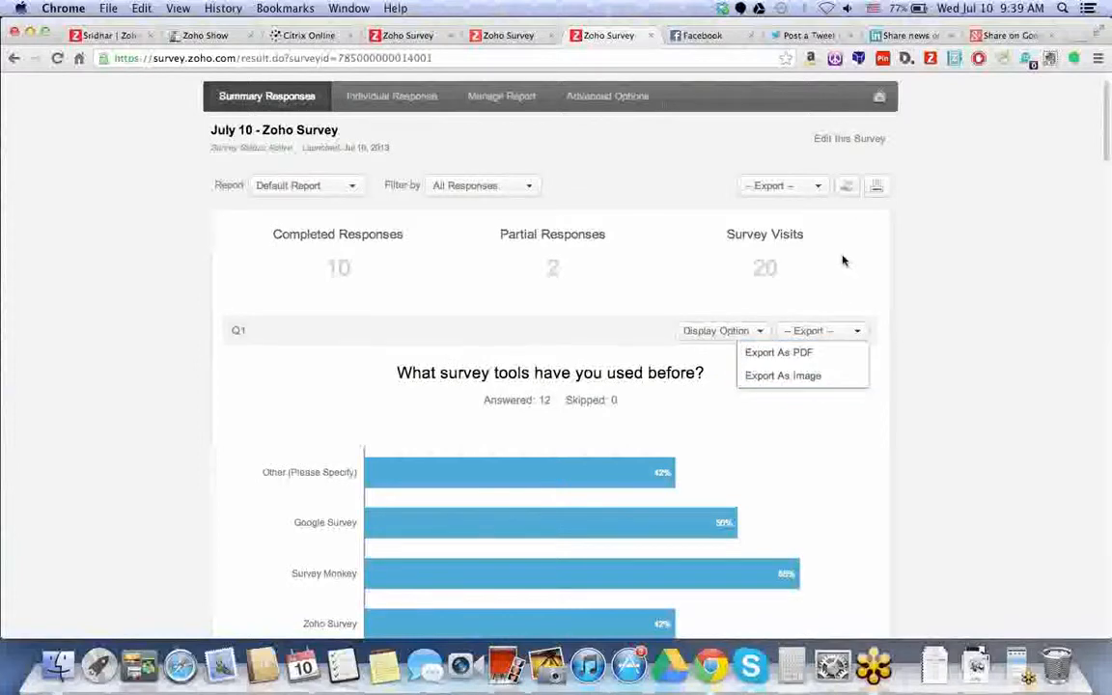
click(820, 194)
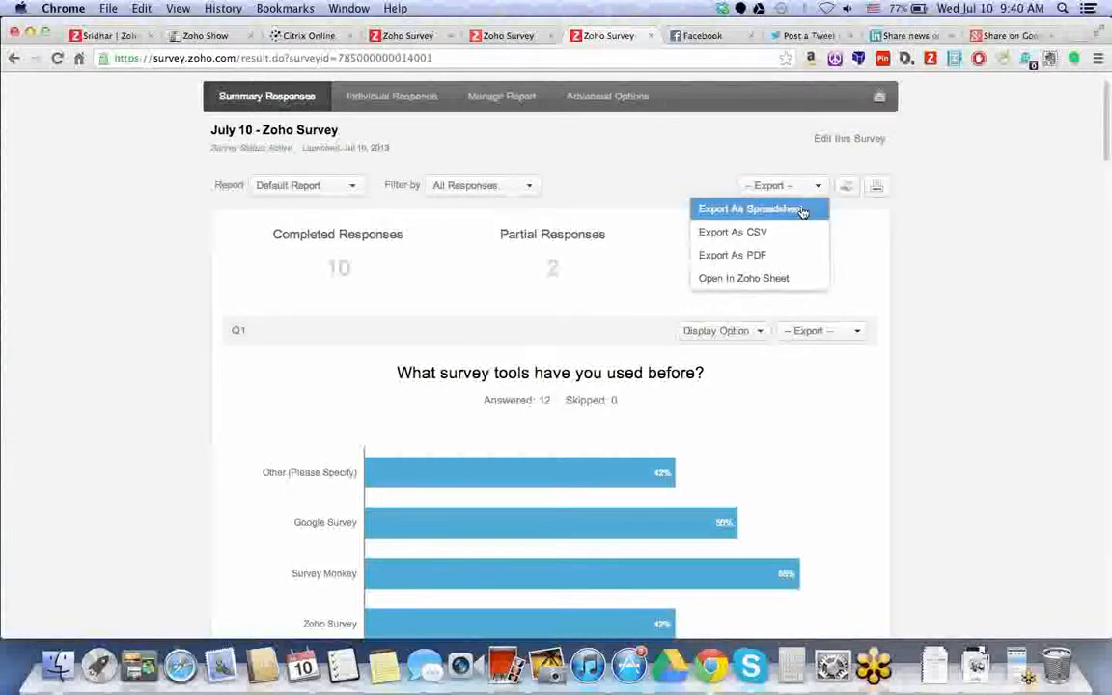
click(943, 242)
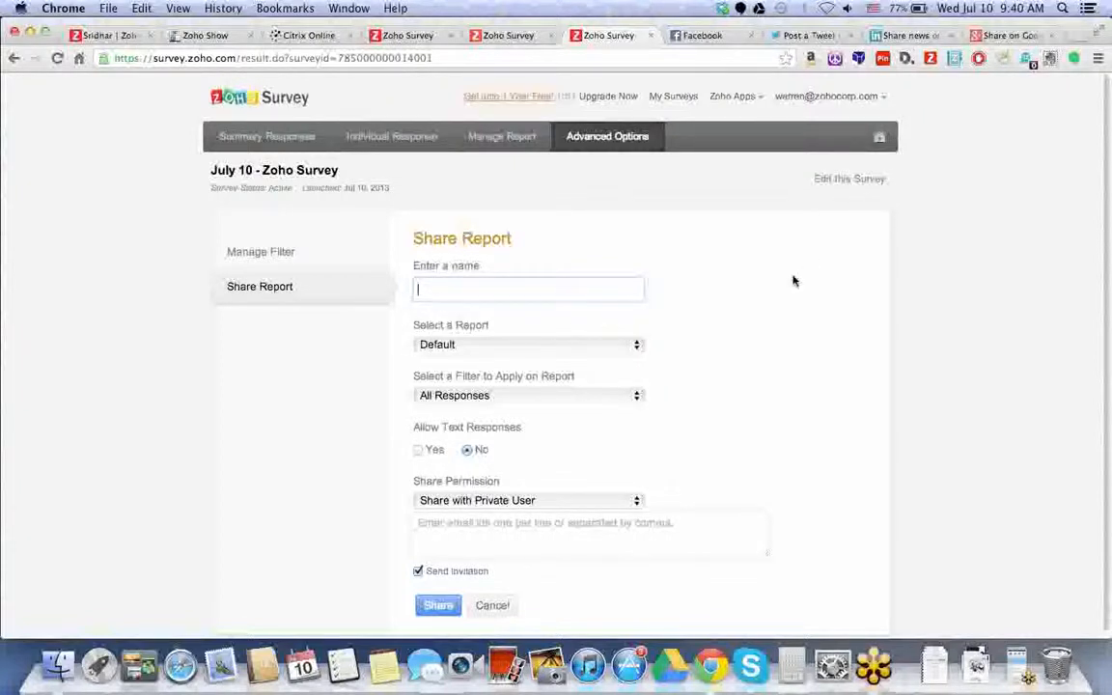
- Keep All Responses, text responses off and private-user sharing, then return to the survey editor
scroll(789, 286, down, 1)
click(579, 390)
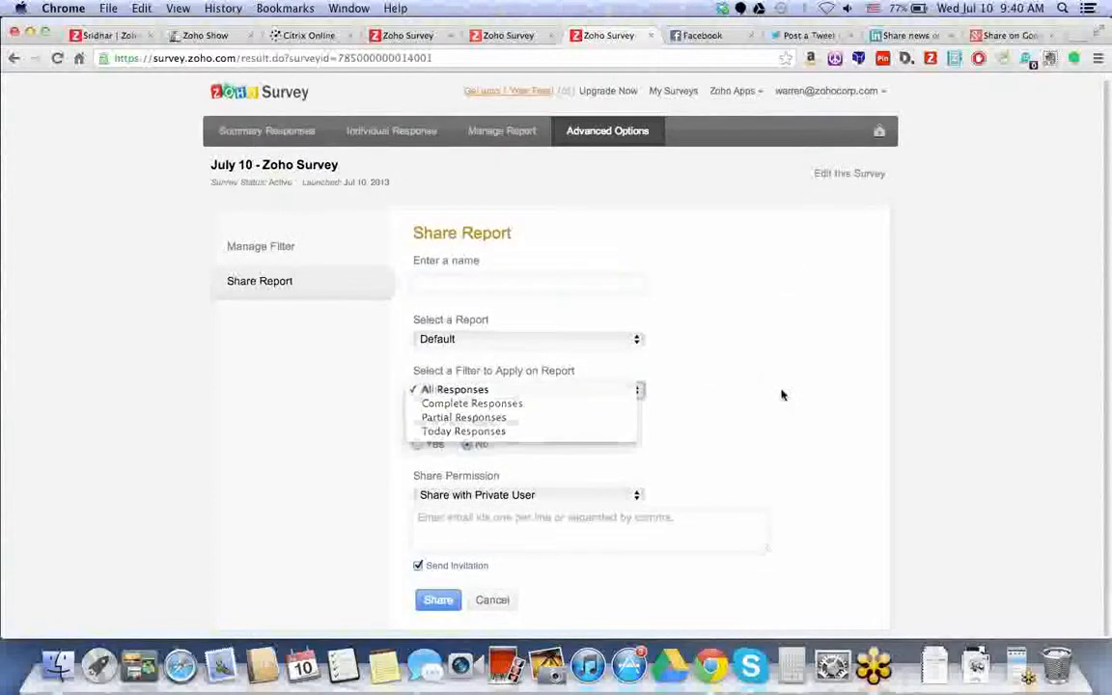
click(390, 460)
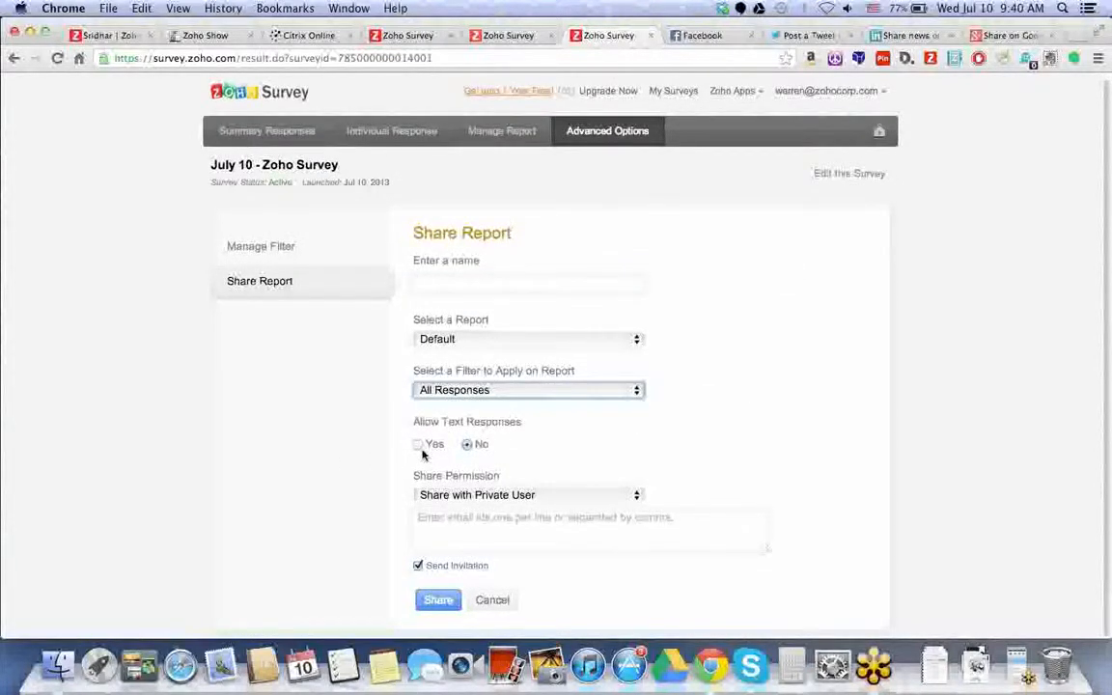
click(420, 446)
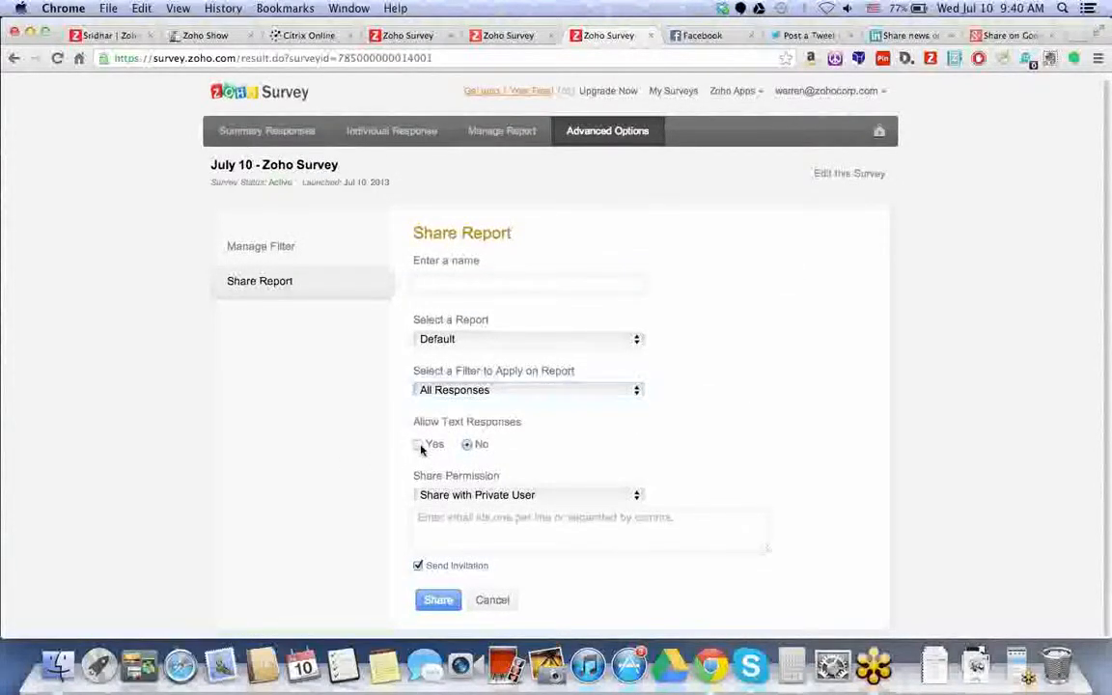
click(473, 444)
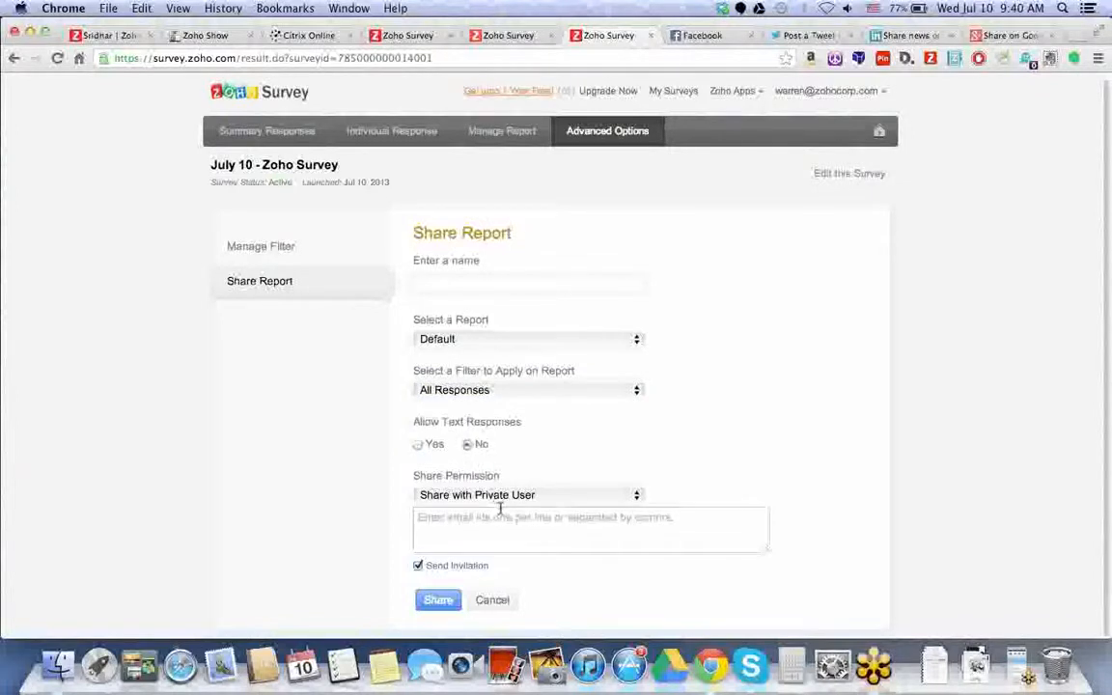
click(617, 495)
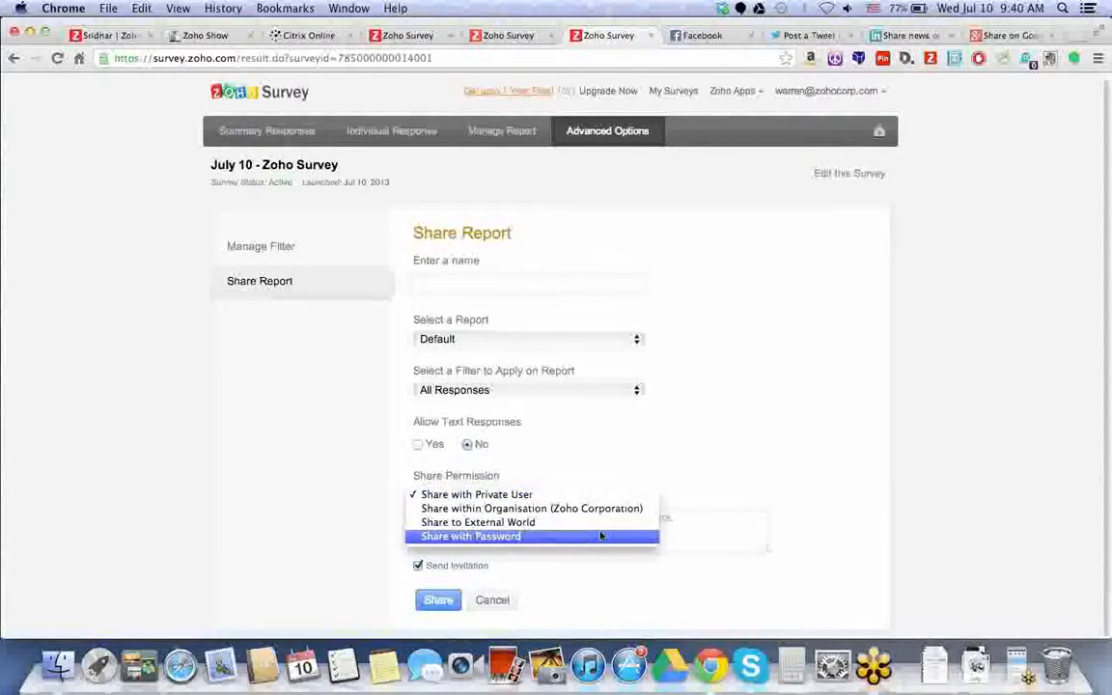
click(741, 444)
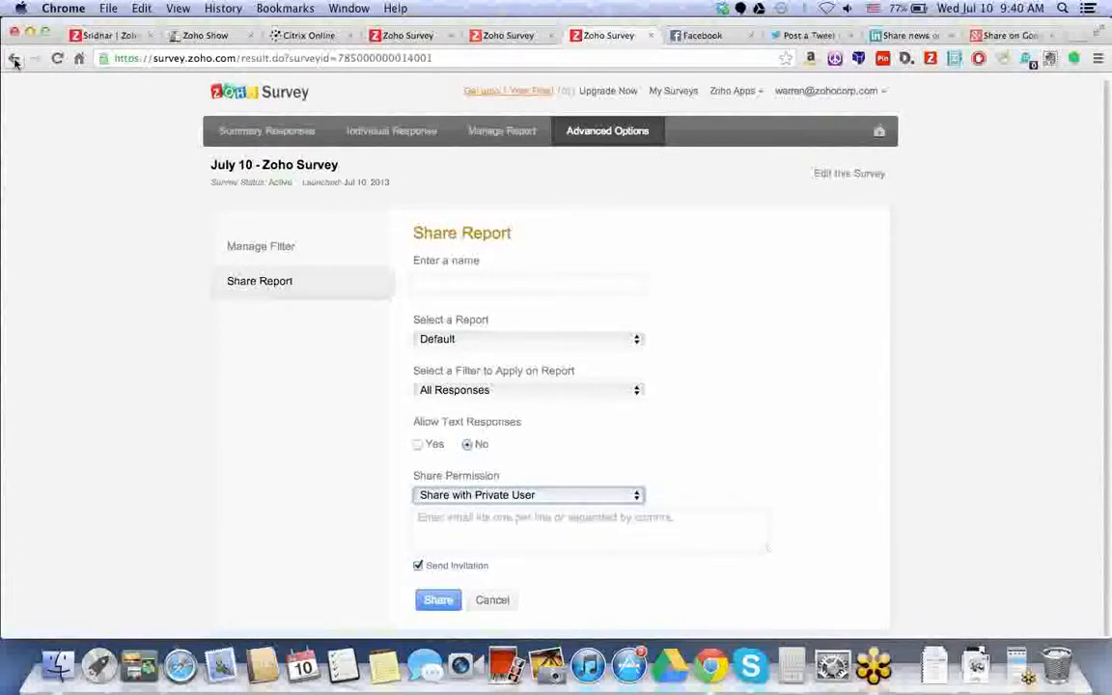
click(15, 60)
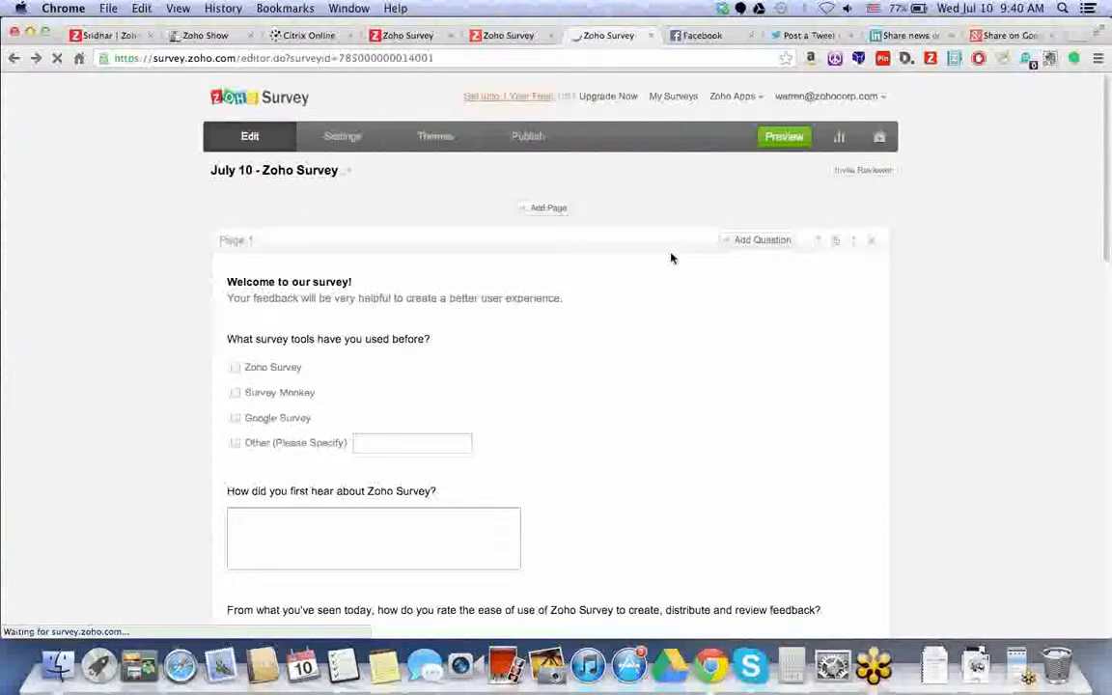
click(843, 137)
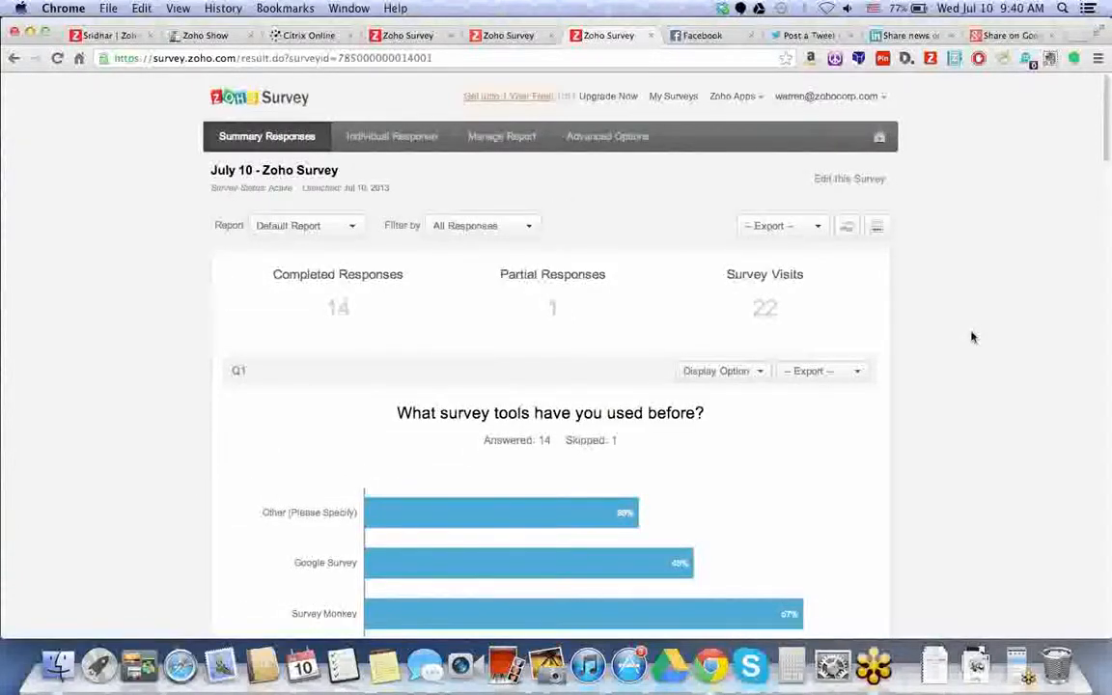
scroll(488, 264, down, 1)
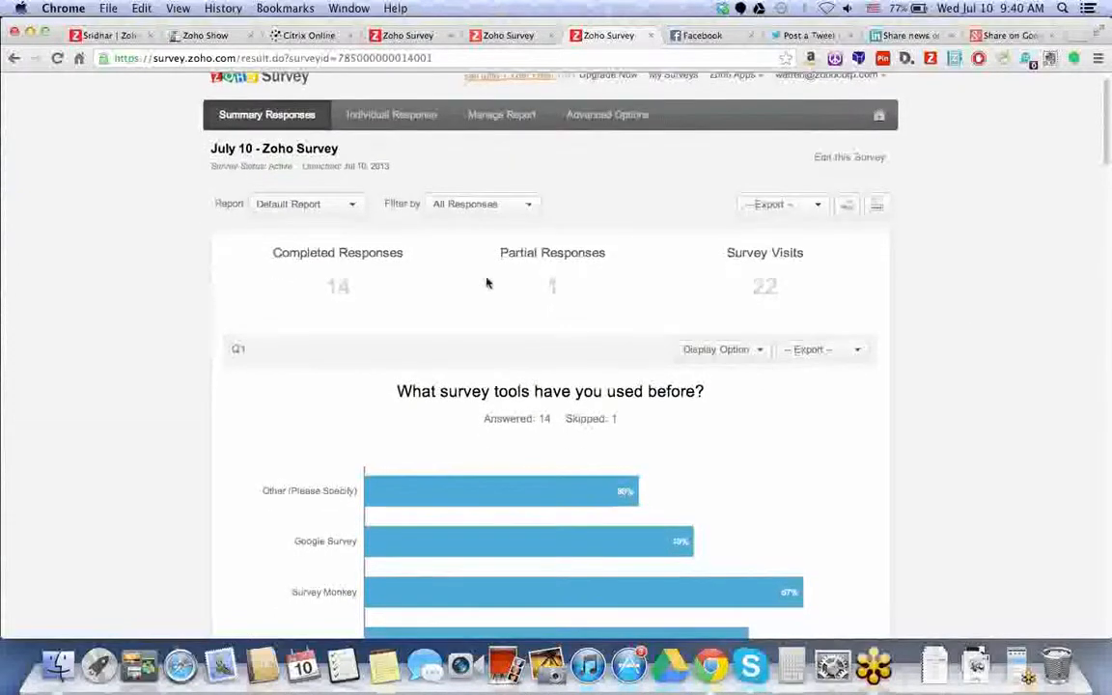
click(1107, 225)
scroll(303, 390, down, 3)
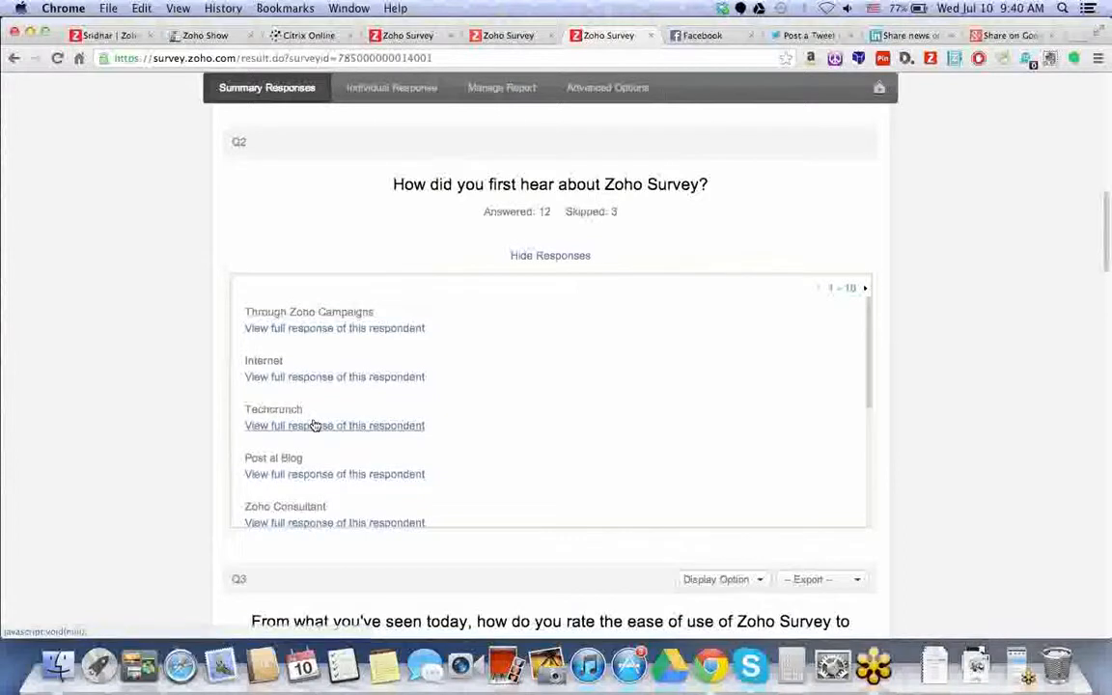
scroll(317, 420, down, 3)
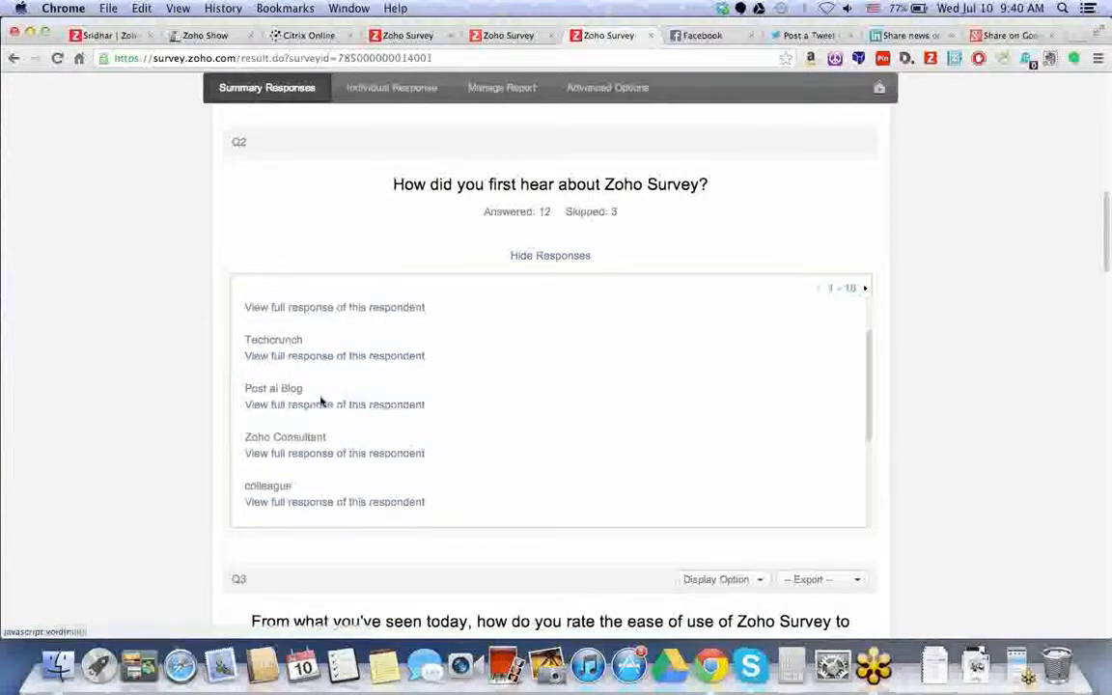
scroll(322, 400, down, 4)
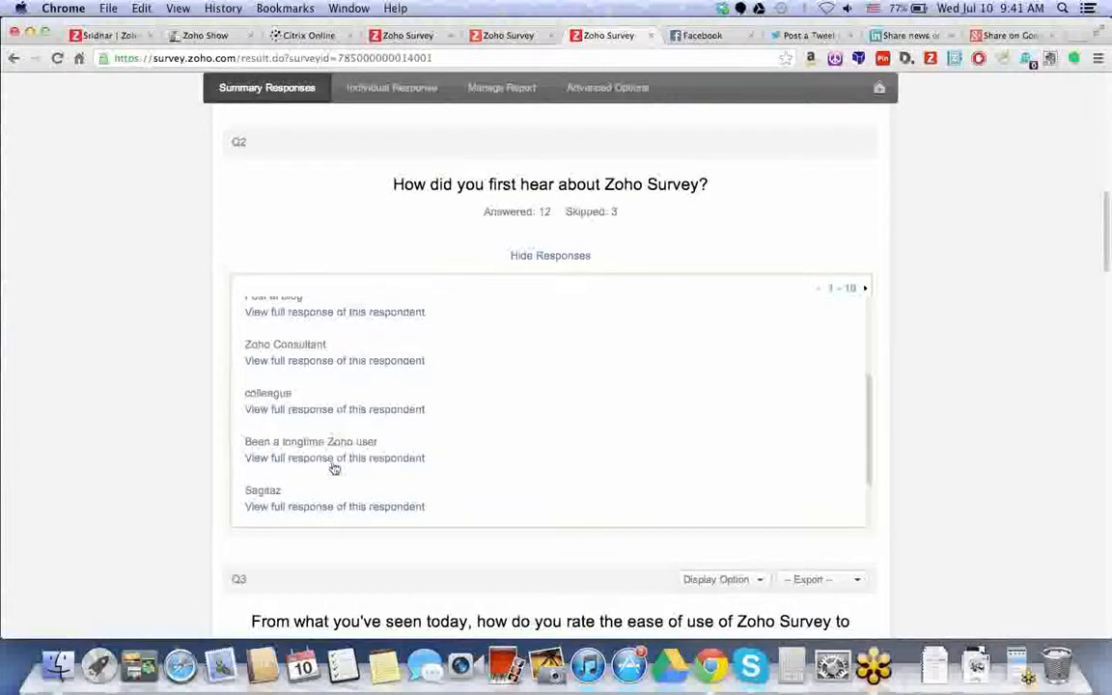
scroll(333, 487, down, 4)
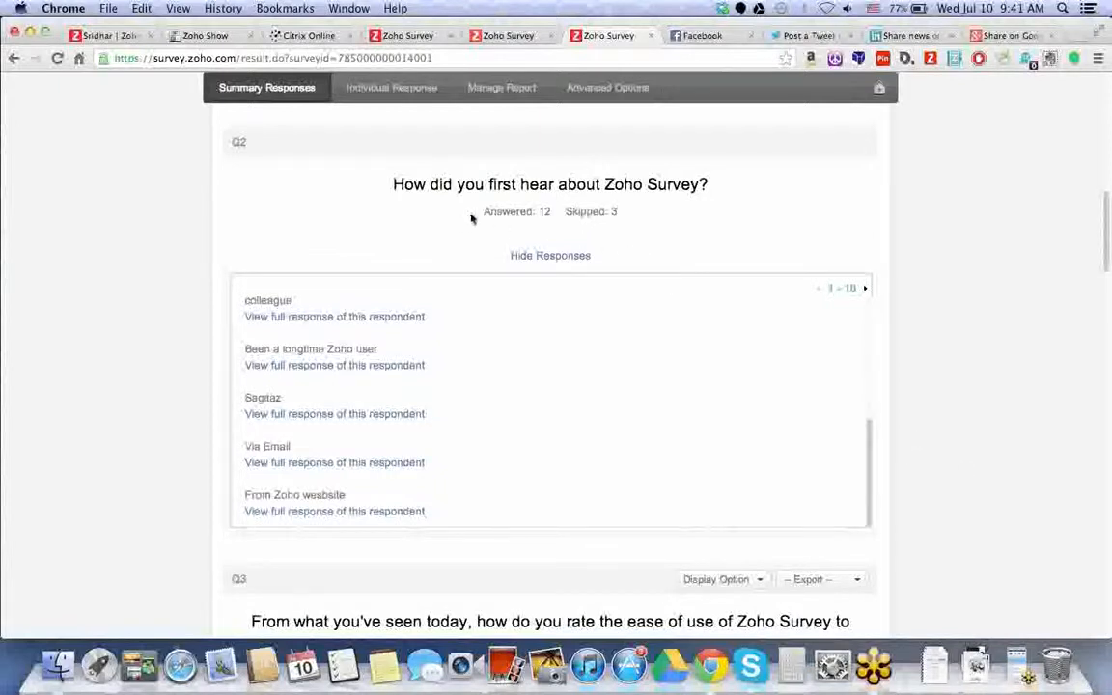
drag(483, 211, 612, 213)
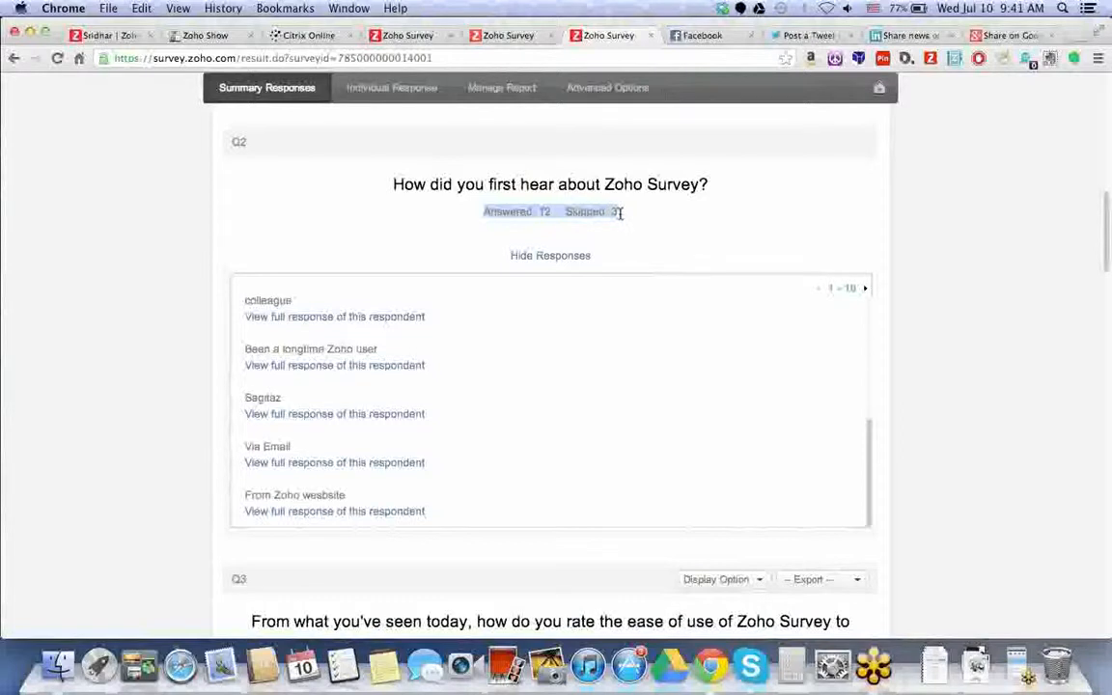
click(629, 218)
drag(617, 212, 566, 213)
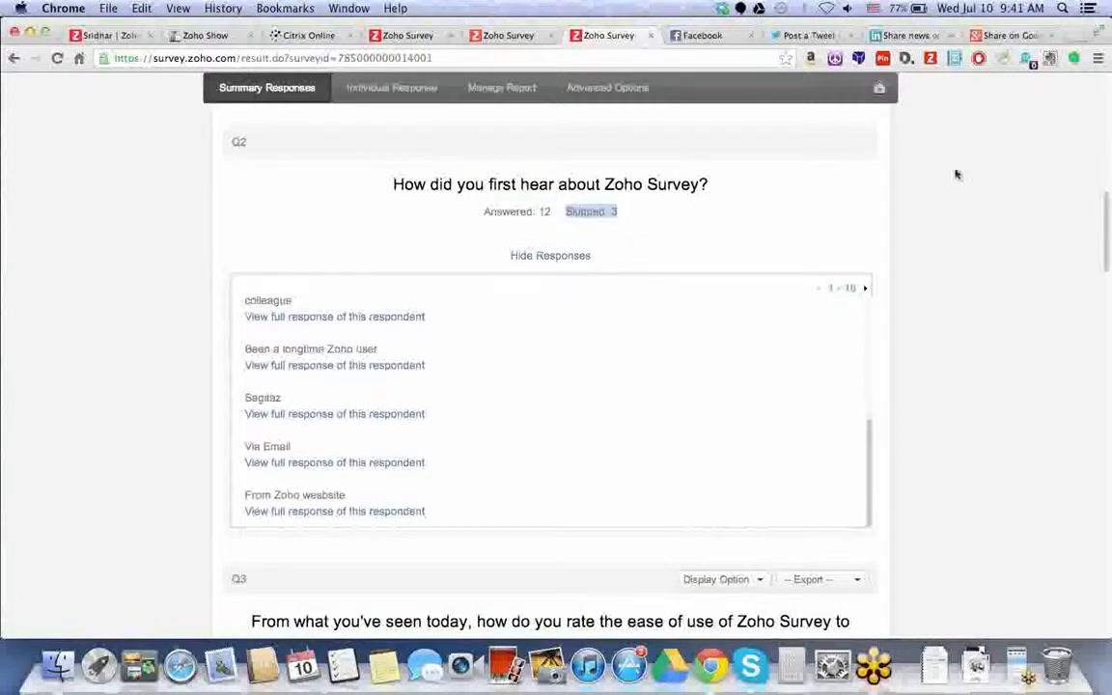
click(953, 233)
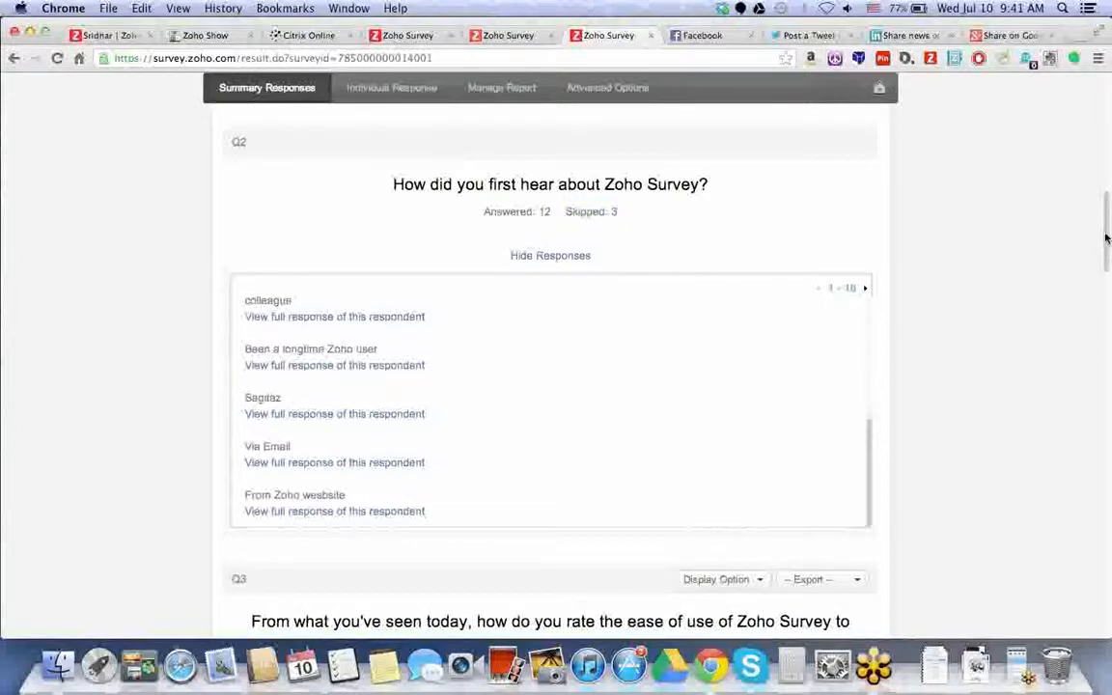
scroll(459, 211, down, 5)
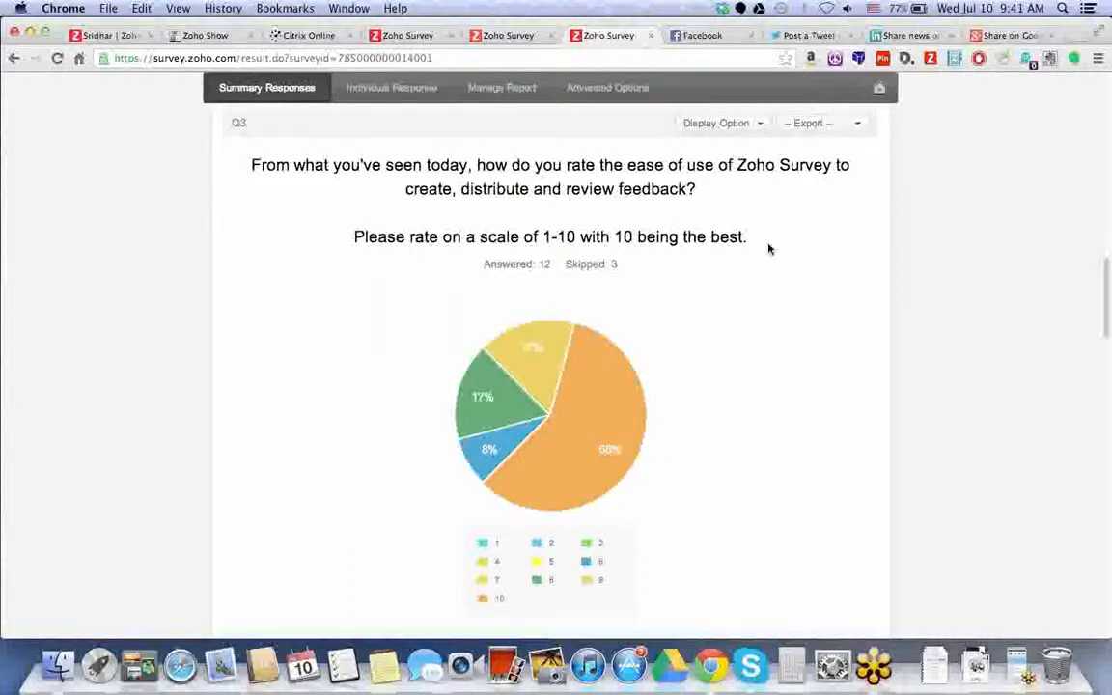
- Review the Q3–Q5 results and check Q4's display and export options without exporting
scroll(633, 390, down, 5)
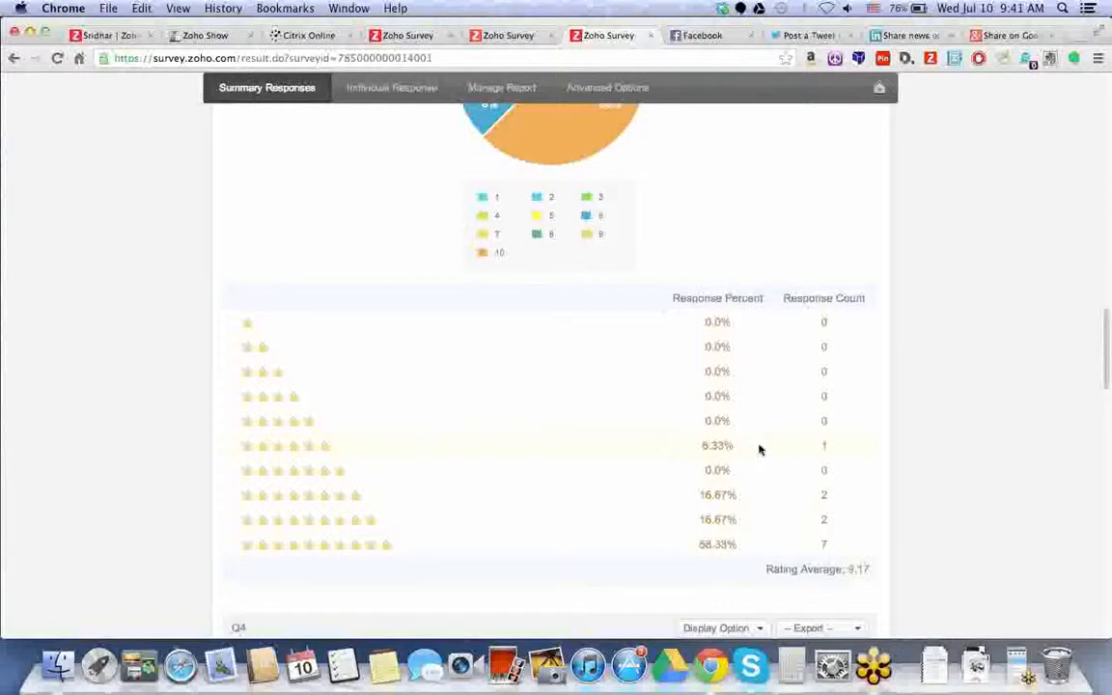
scroll(759, 449, down, 2)
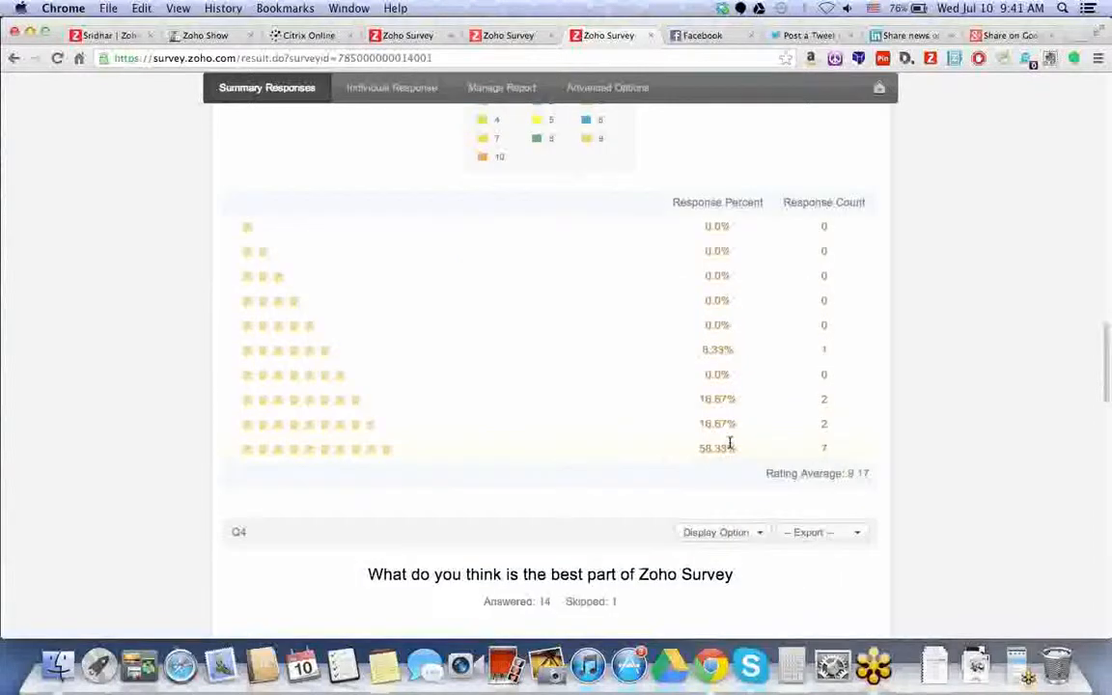
scroll(675, 444, down, 6)
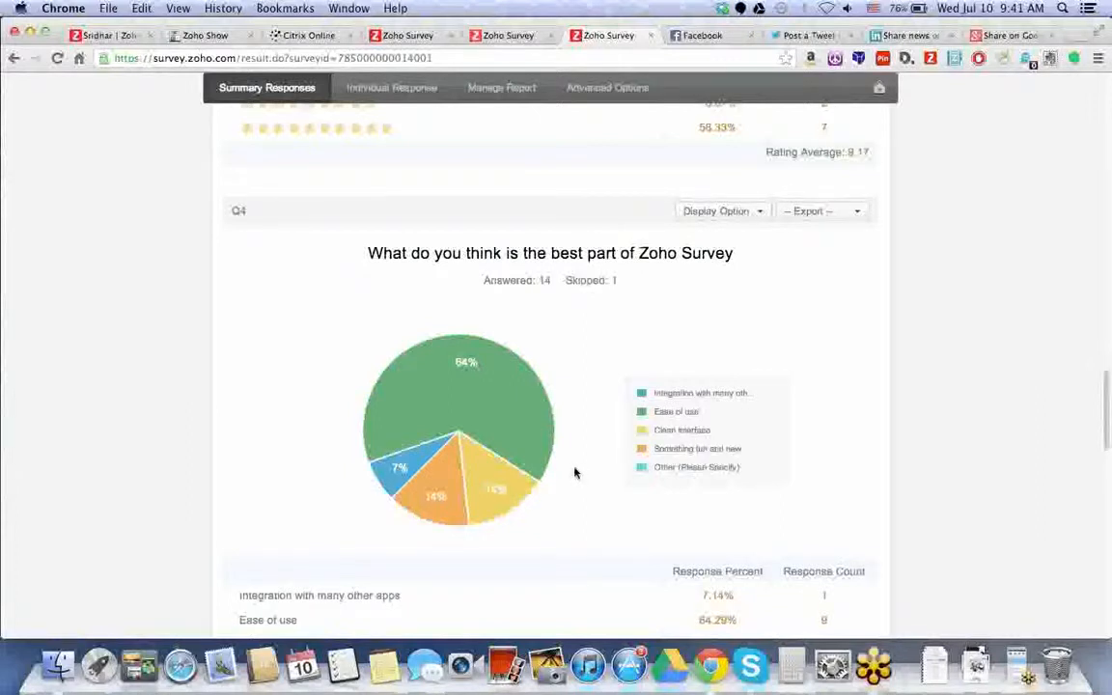
scroll(406, 502, down, 2)
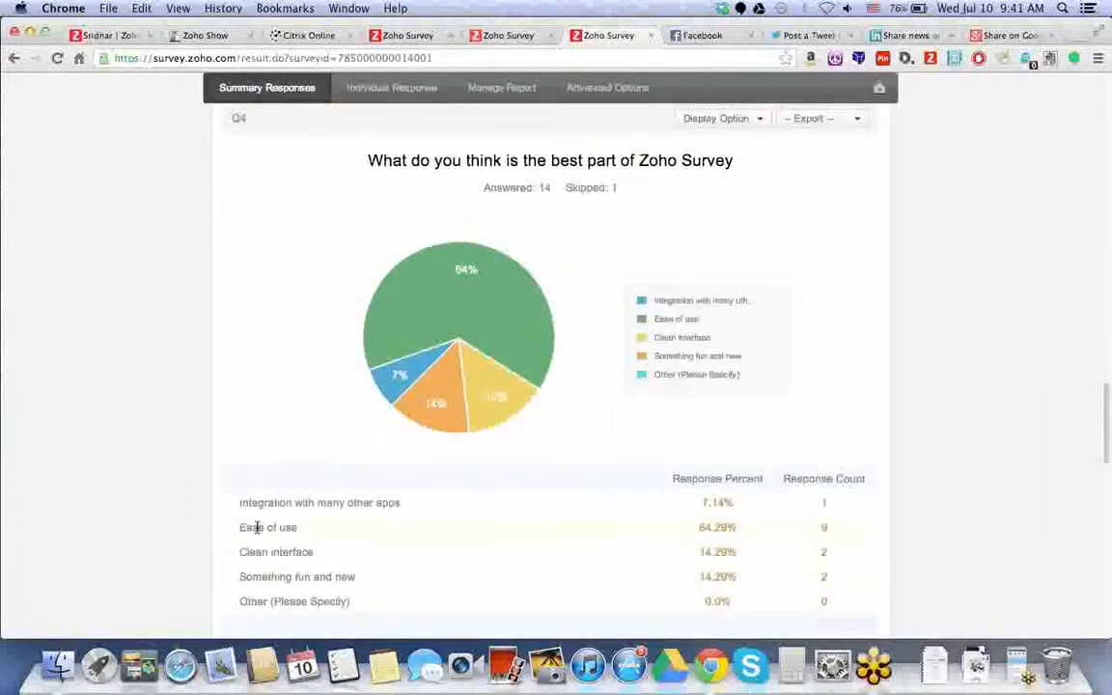
click(735, 118)
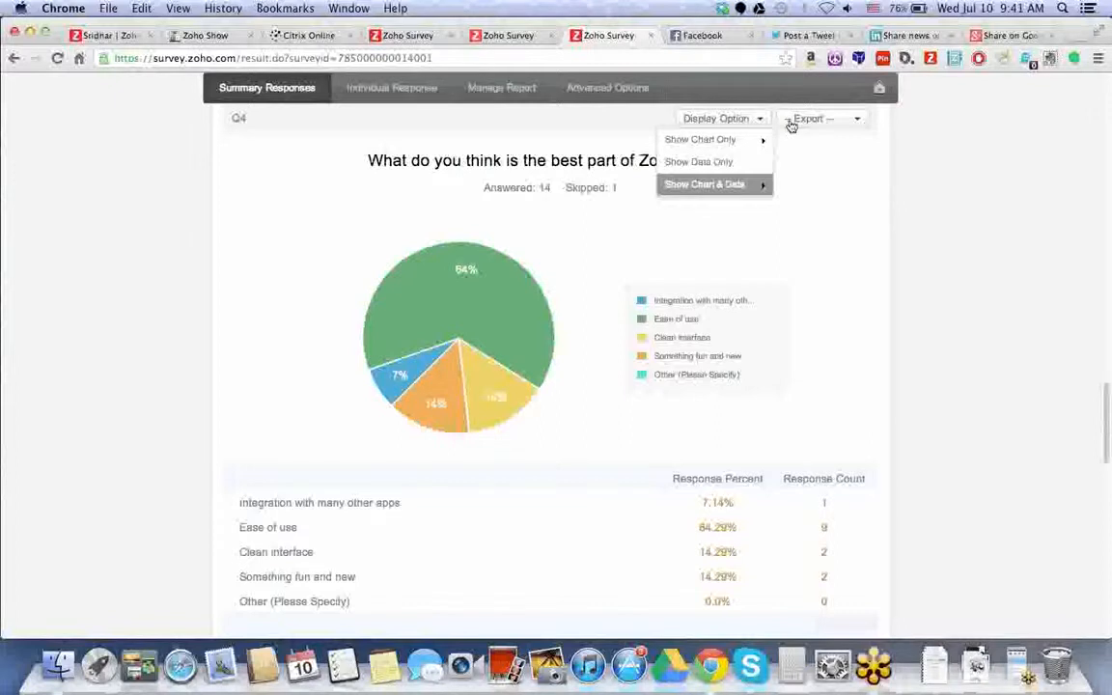
click(792, 122)
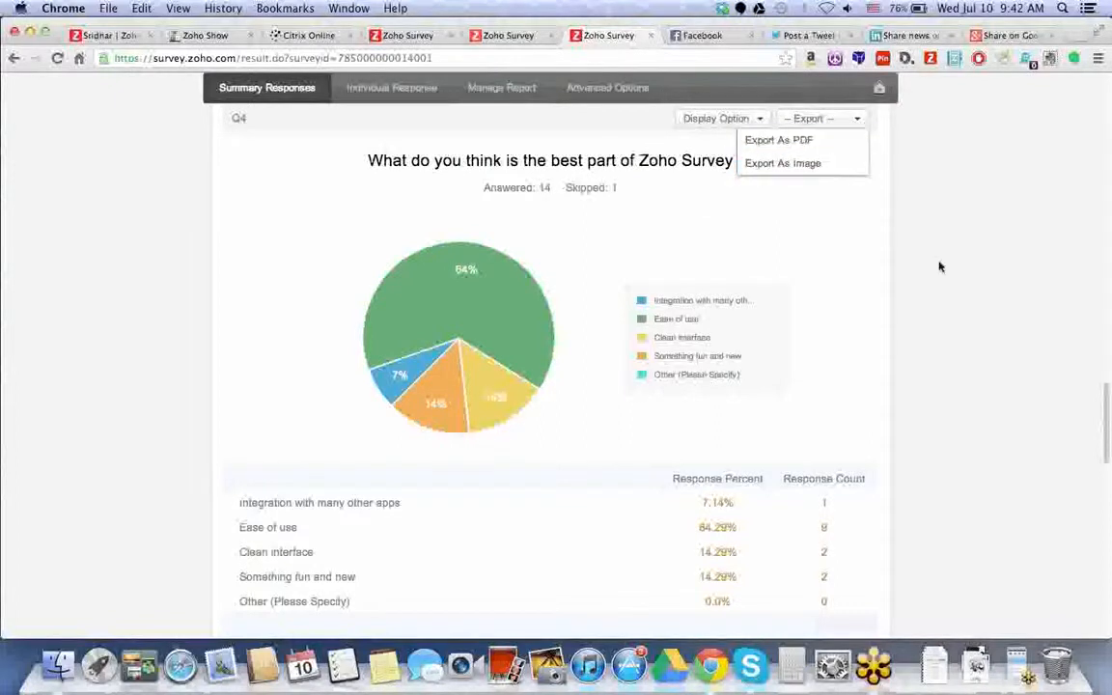
click(990, 315)
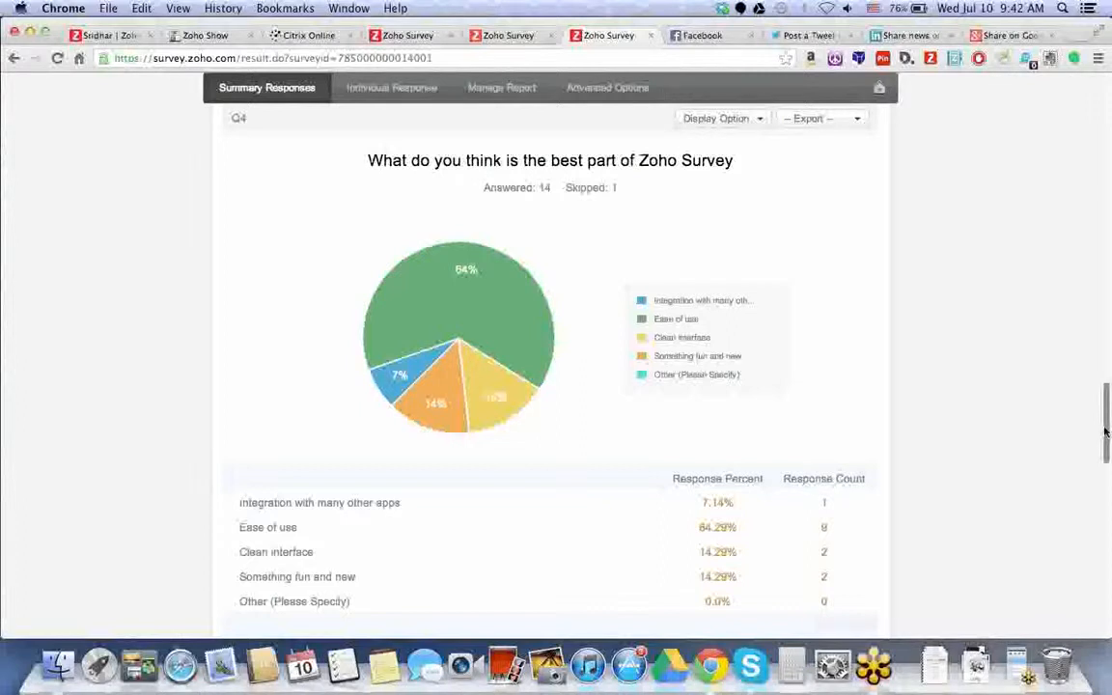
drag(1105, 431, 1105, 497)
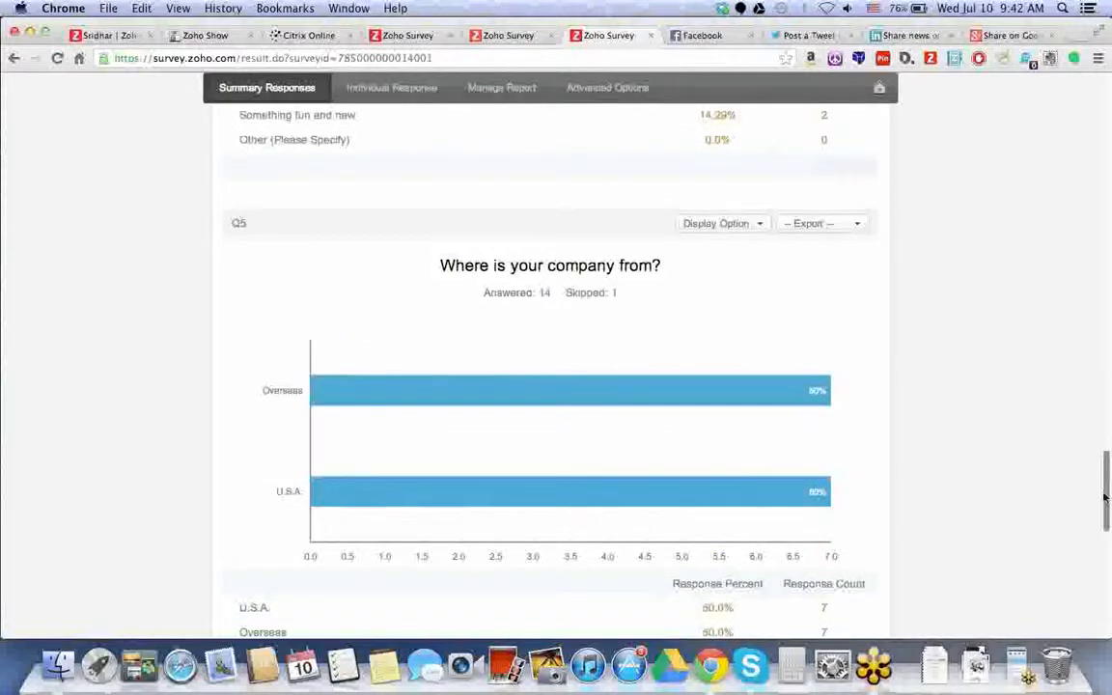
scroll(986, 422, down, 2)
drag(1107, 521, 1106, 96)
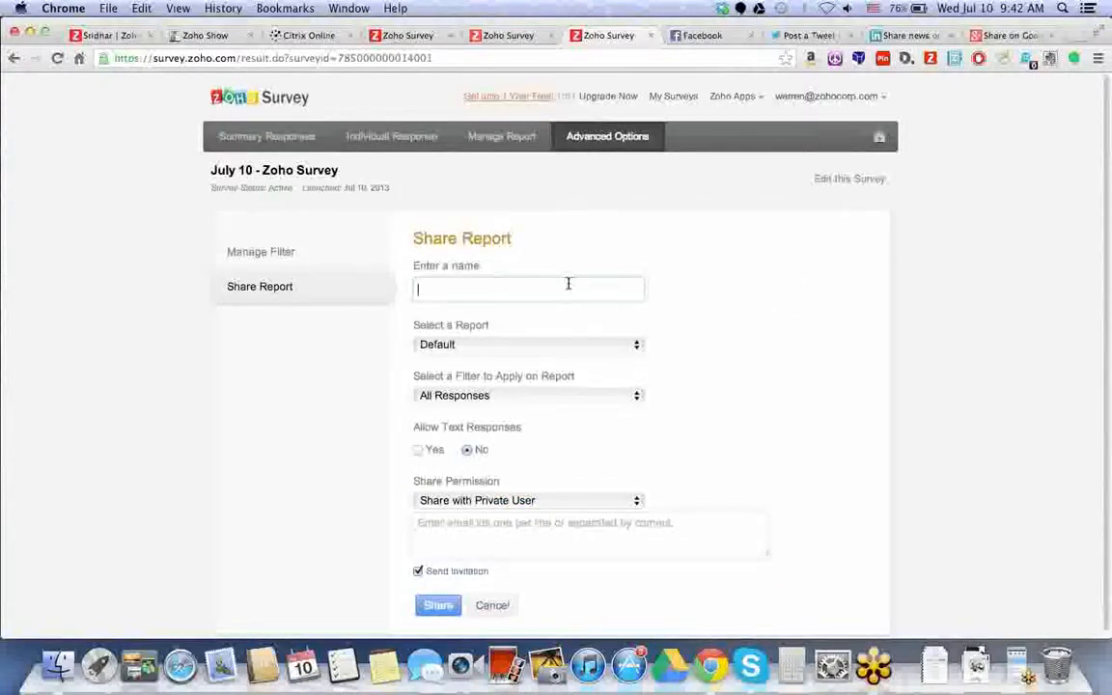
- Name the shared report Marketing, limit it to Complete Responses, and move to the e-mail box
text(Marketing)
click(499, 397)
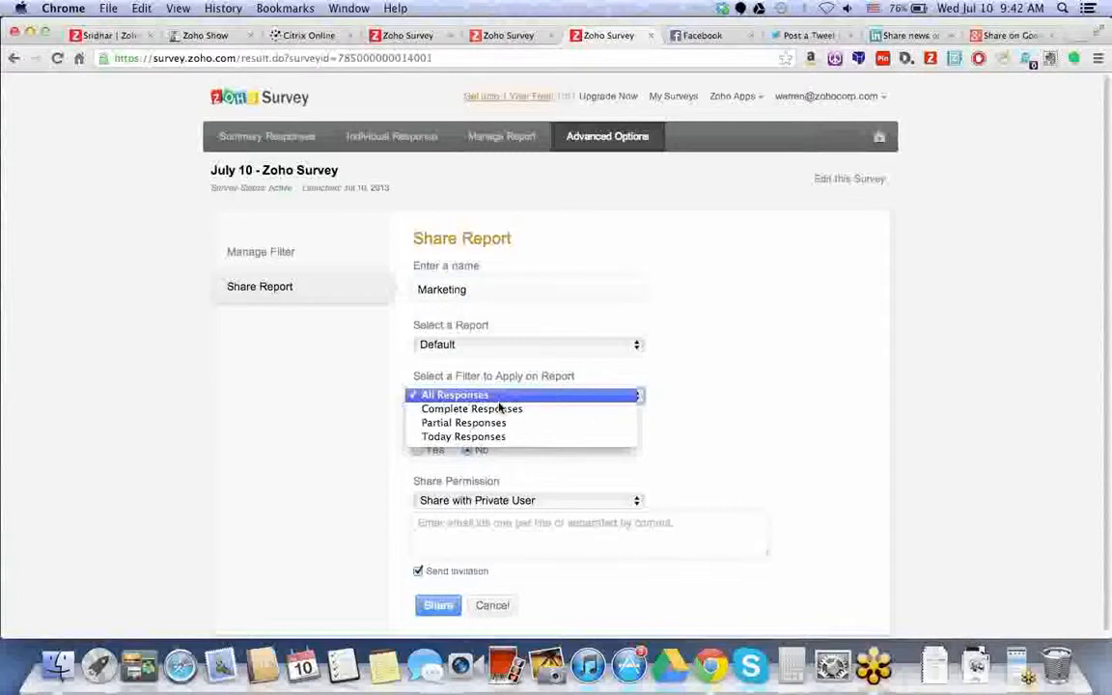
click(499, 409)
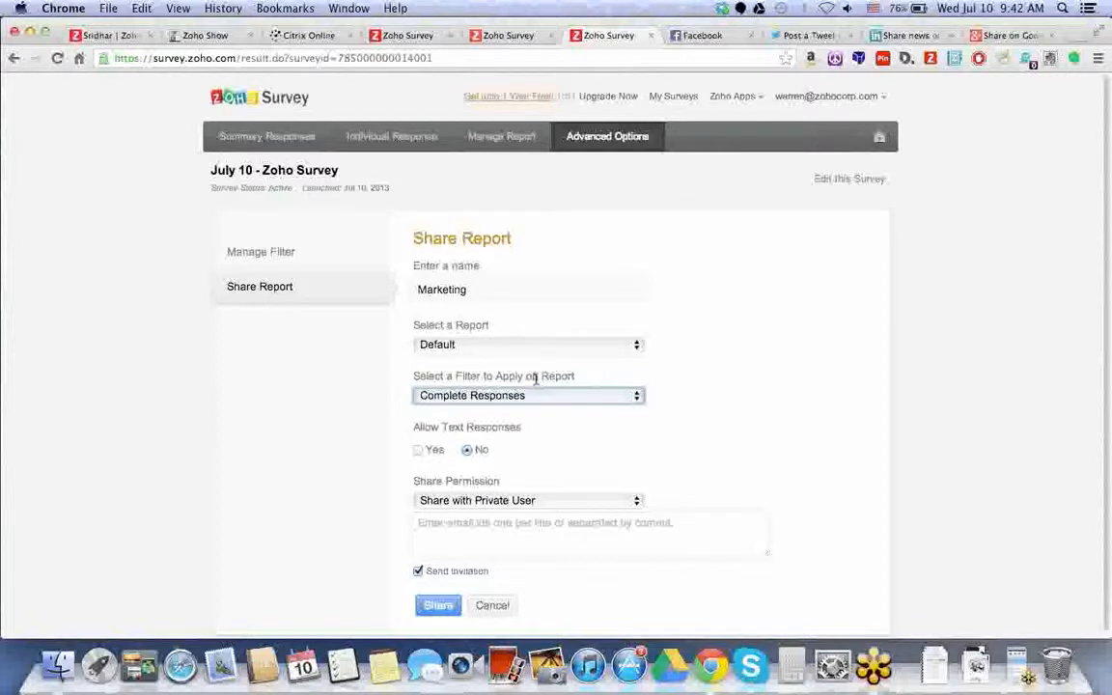
key(Tab)
key(Tab)
key(Tab)
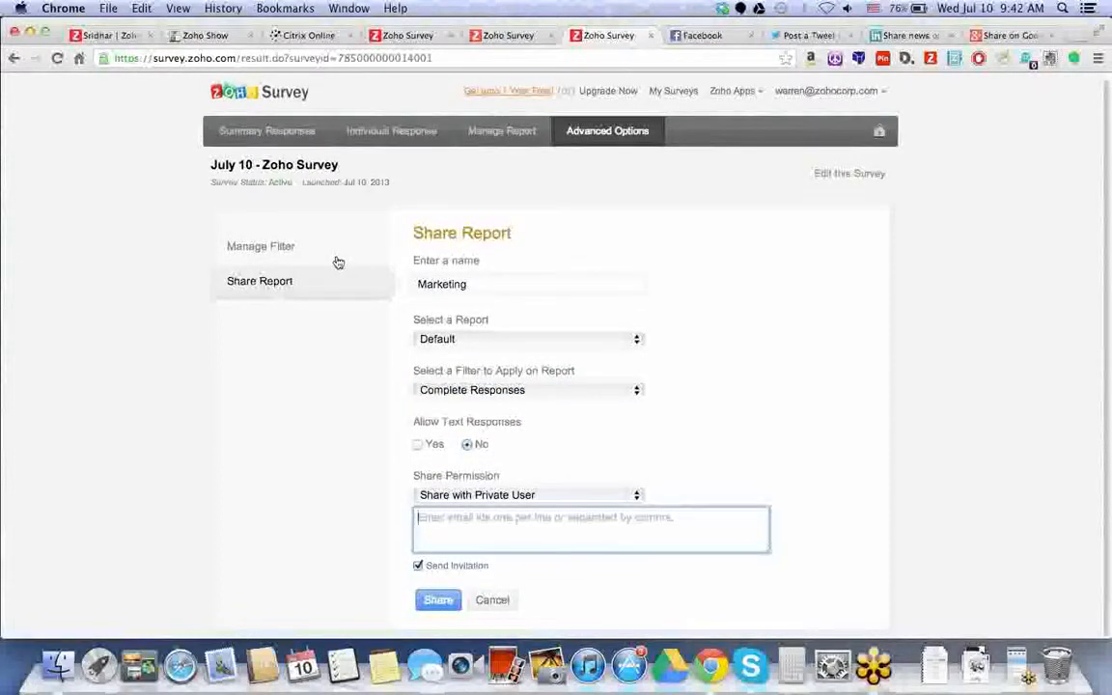
- Start a new response filter named Marketing under Manage Filter
click(346, 253)
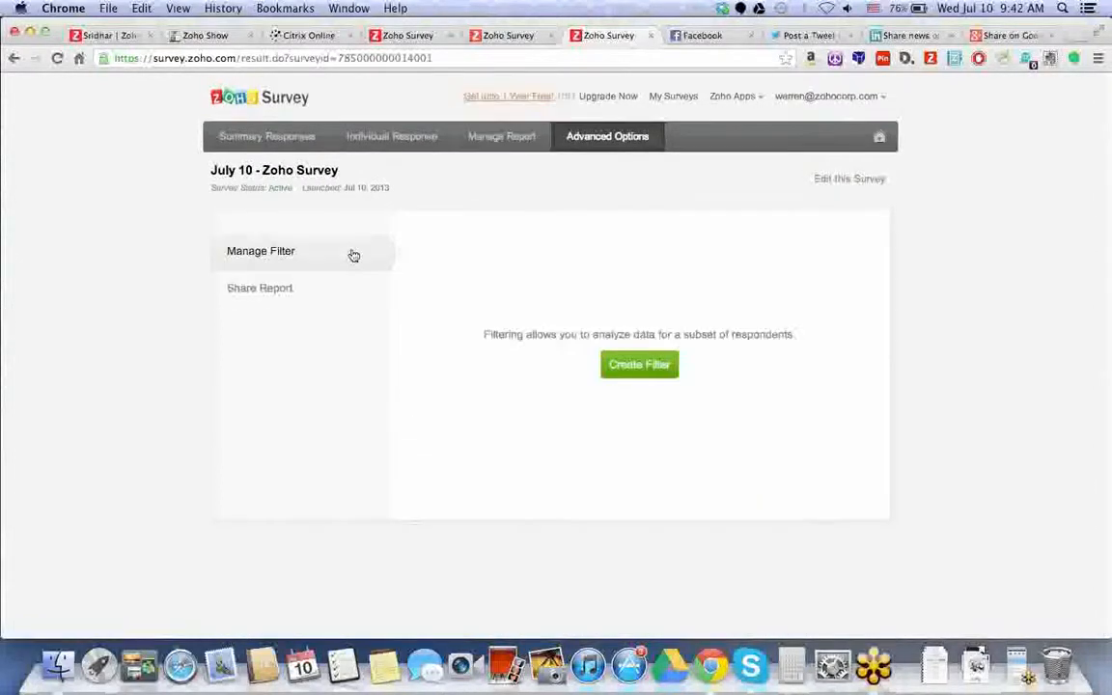
click(636, 364)
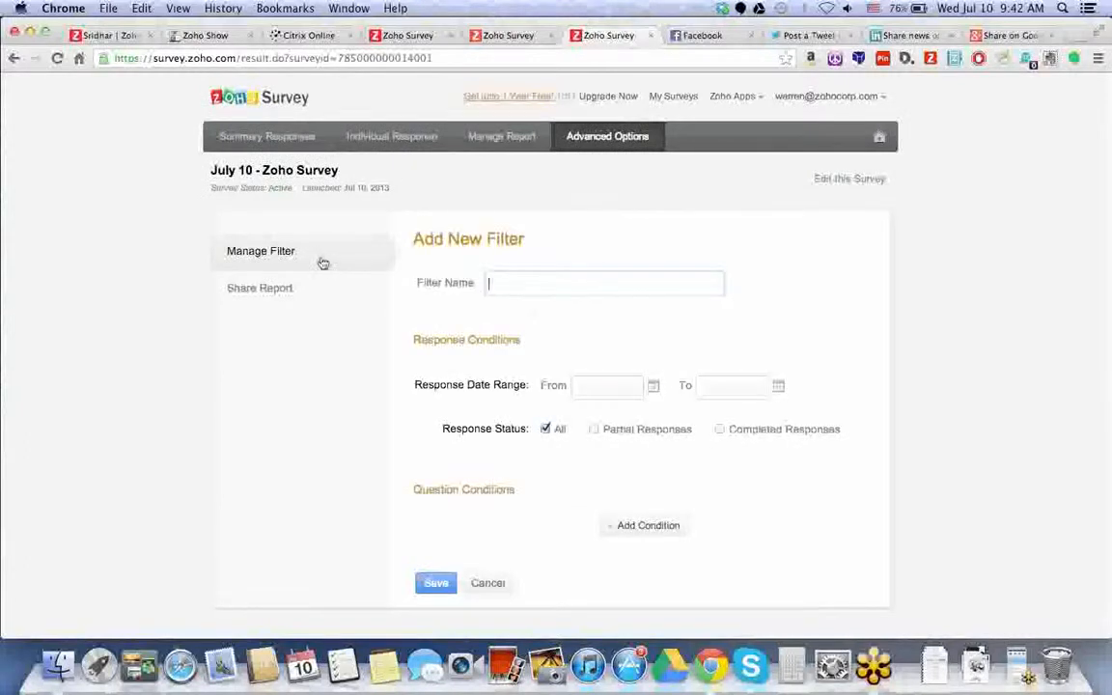
click(497, 287)
text(Marketing)
- Add the condition 'What survey tools have you used before?' equals Survey Monkey and save
click(644, 526)
click(644, 524)
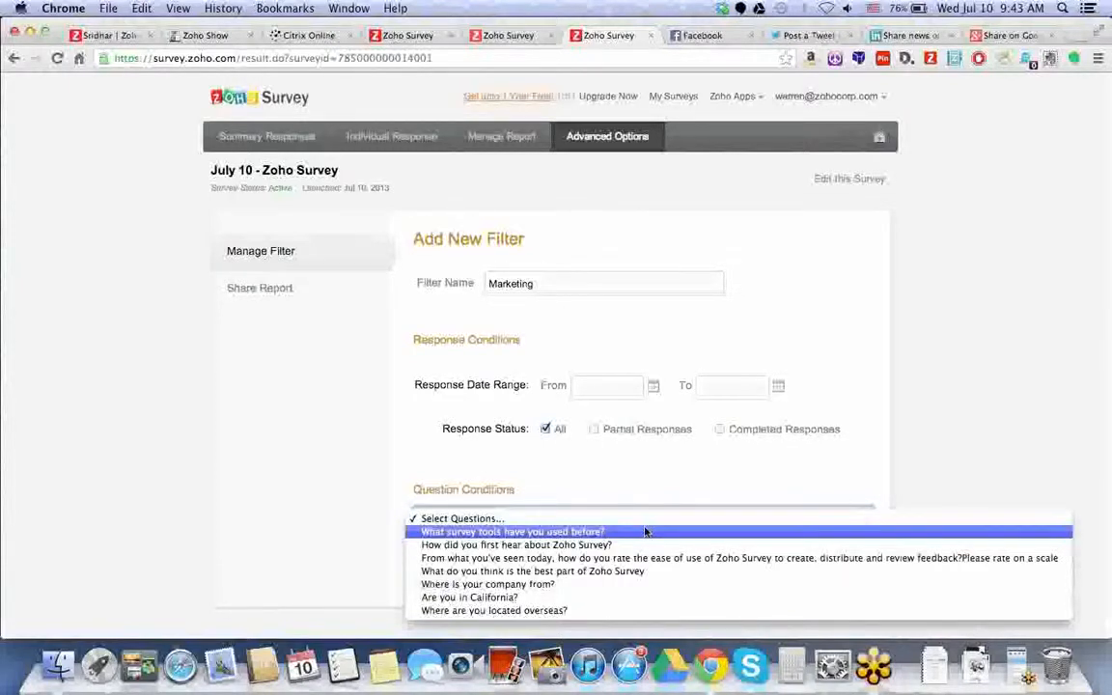
click(646, 531)
click(645, 531)
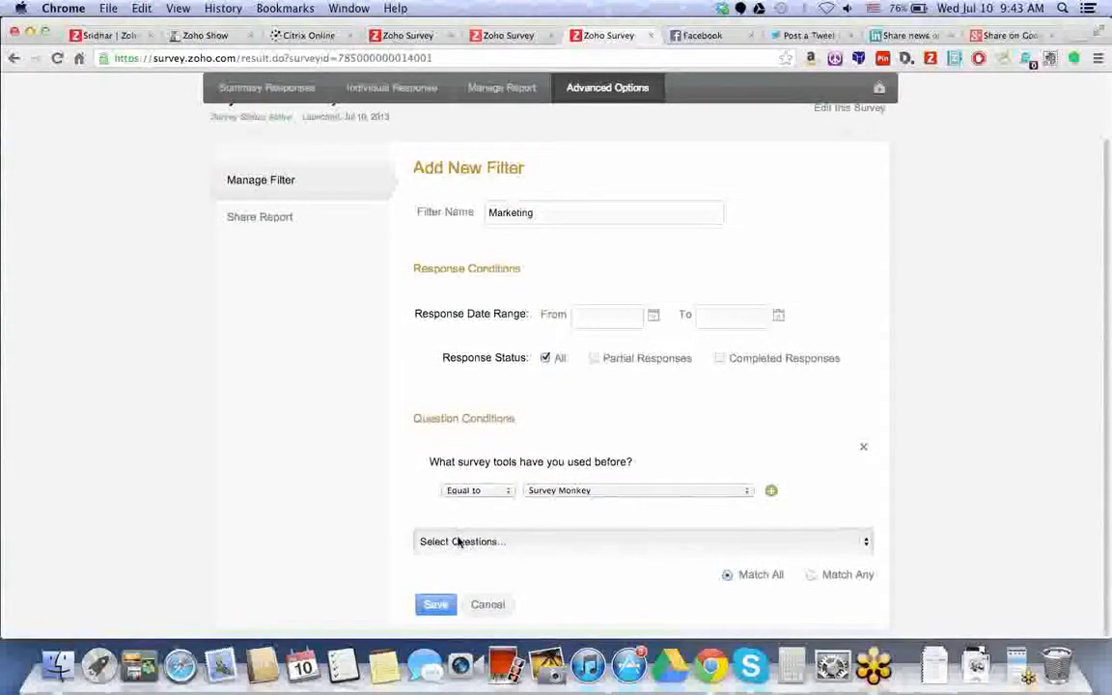
click(460, 543)
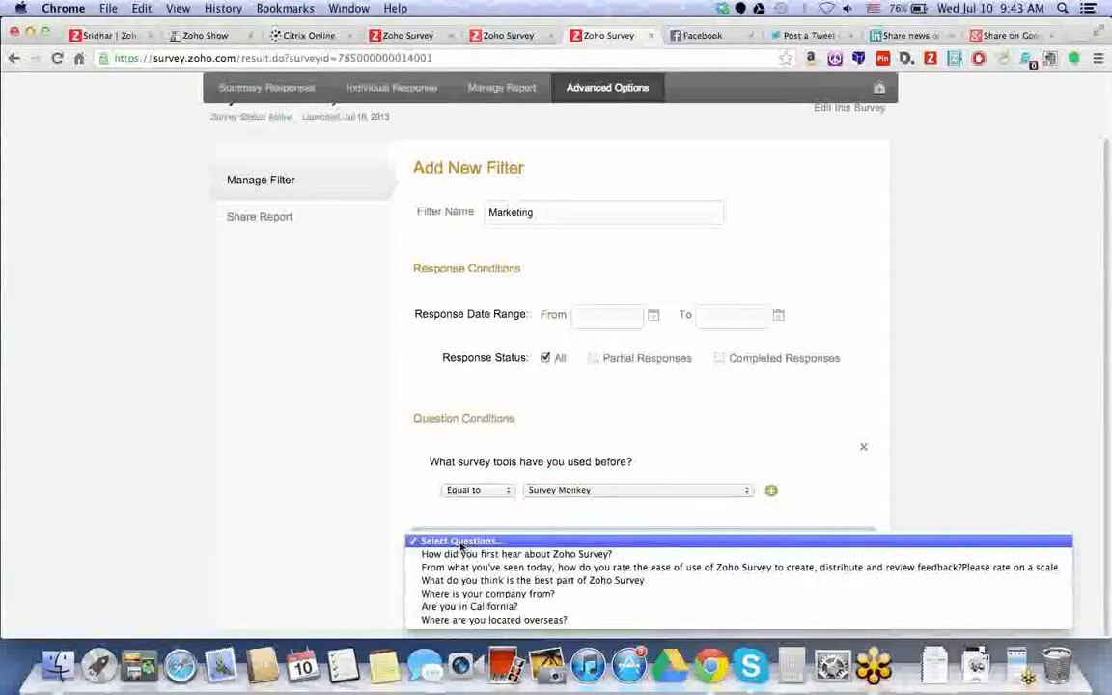
click(377, 519)
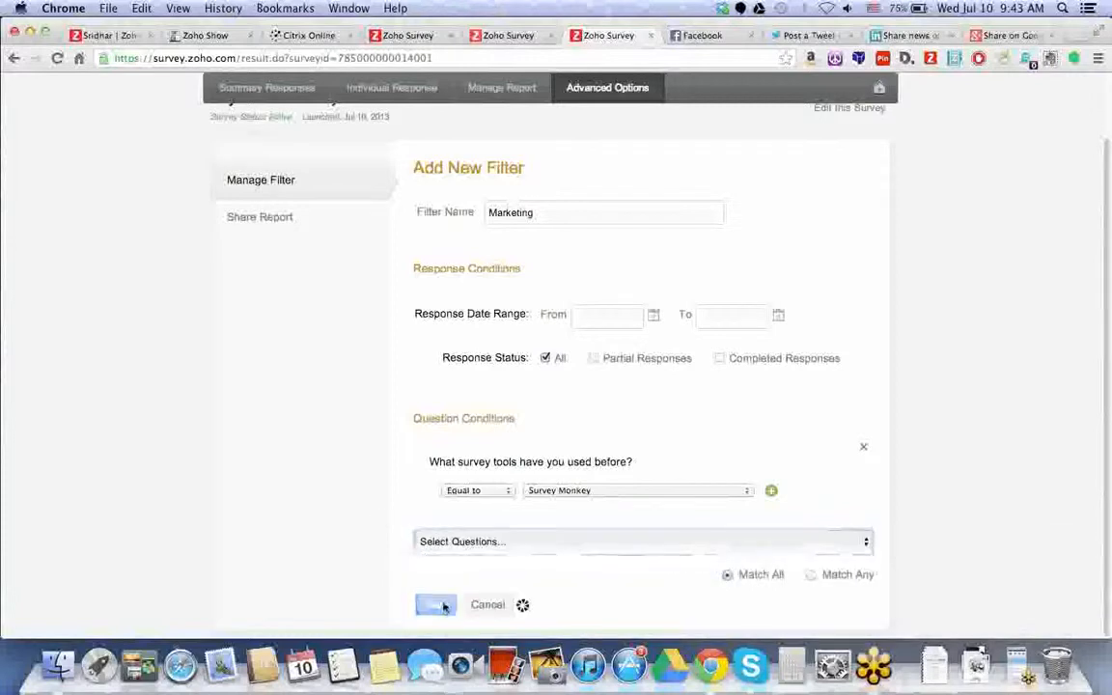
click(434, 603)
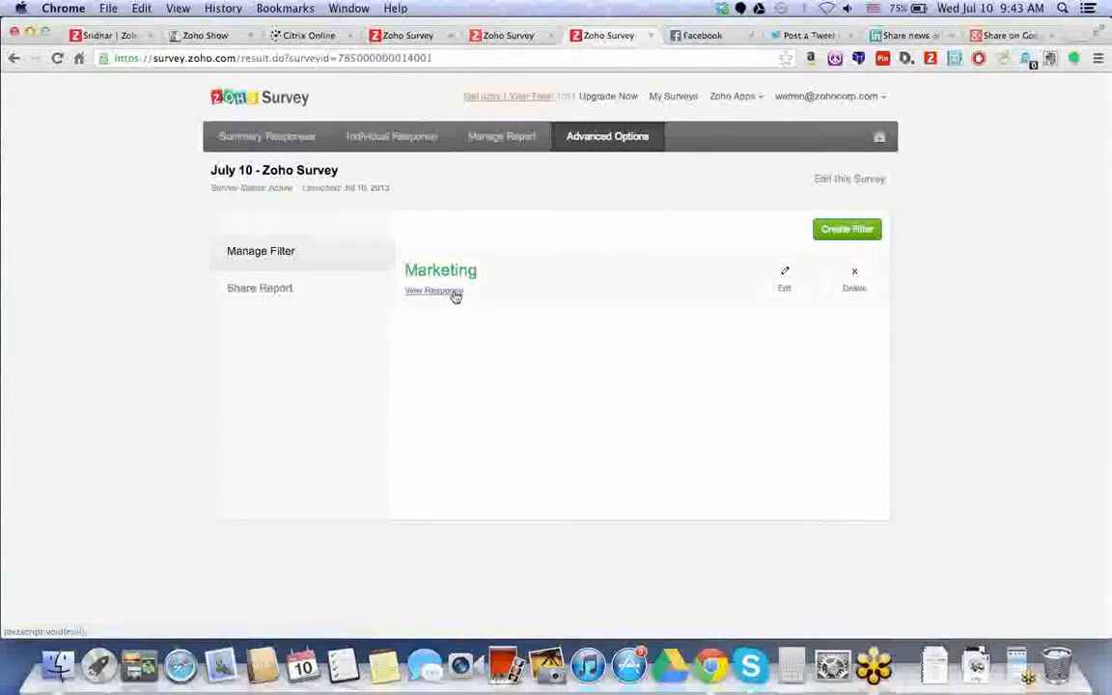
- View the Marketing-filtered responses, then return to the unfiltered summary and check the saved reports list
click(455, 296)
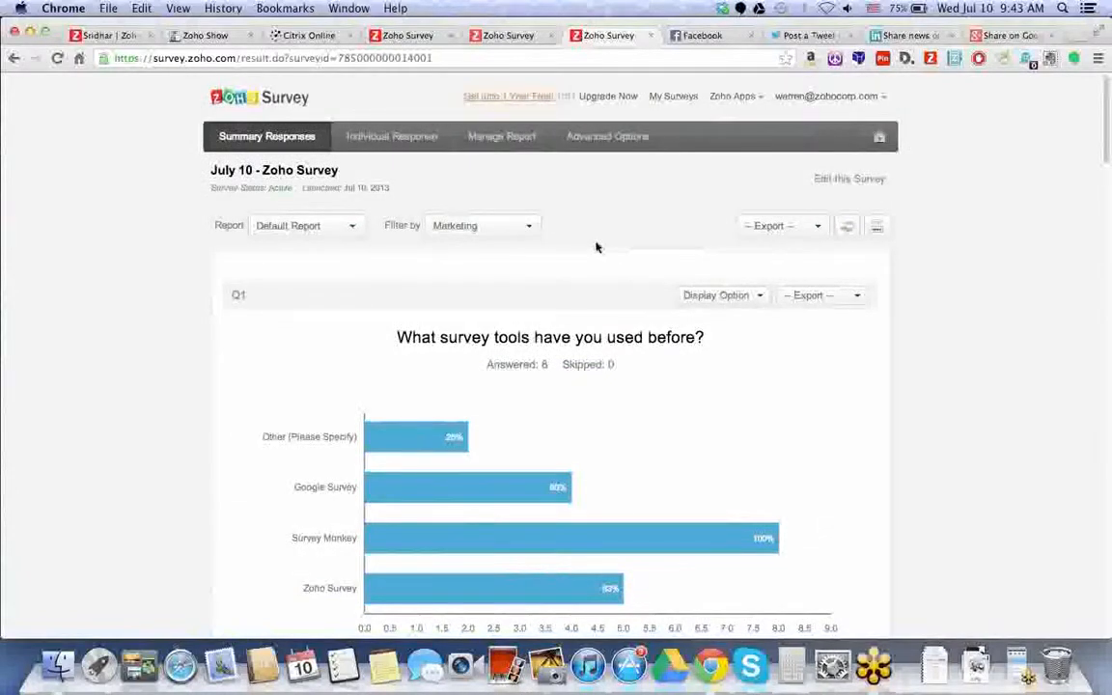
click(846, 226)
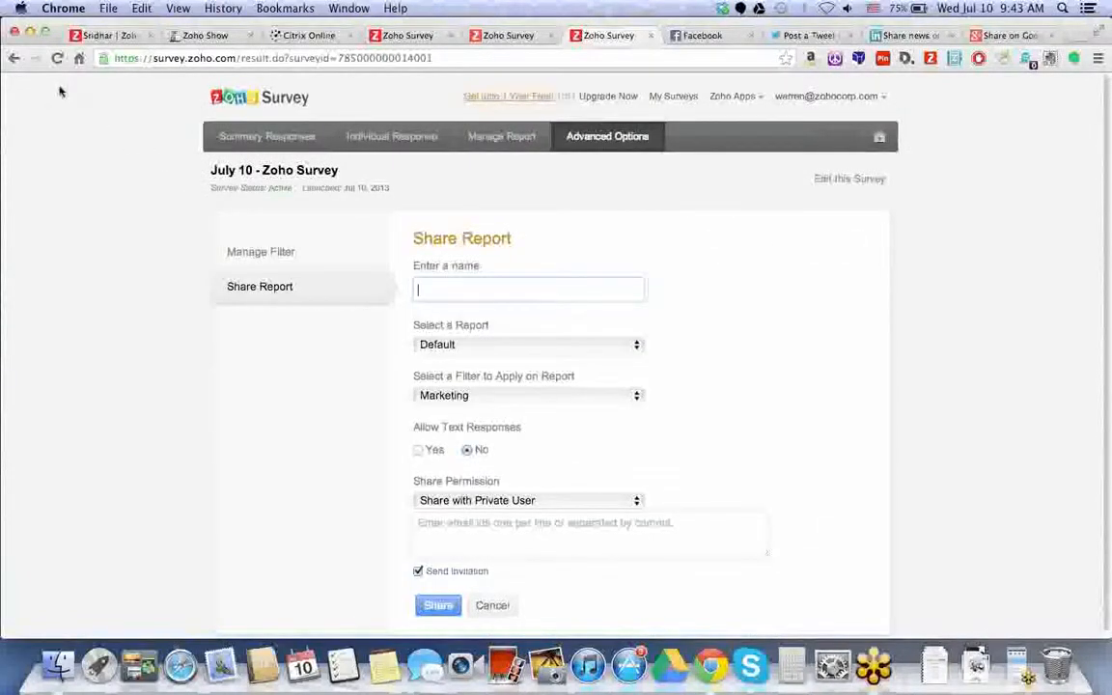
click(14, 58)
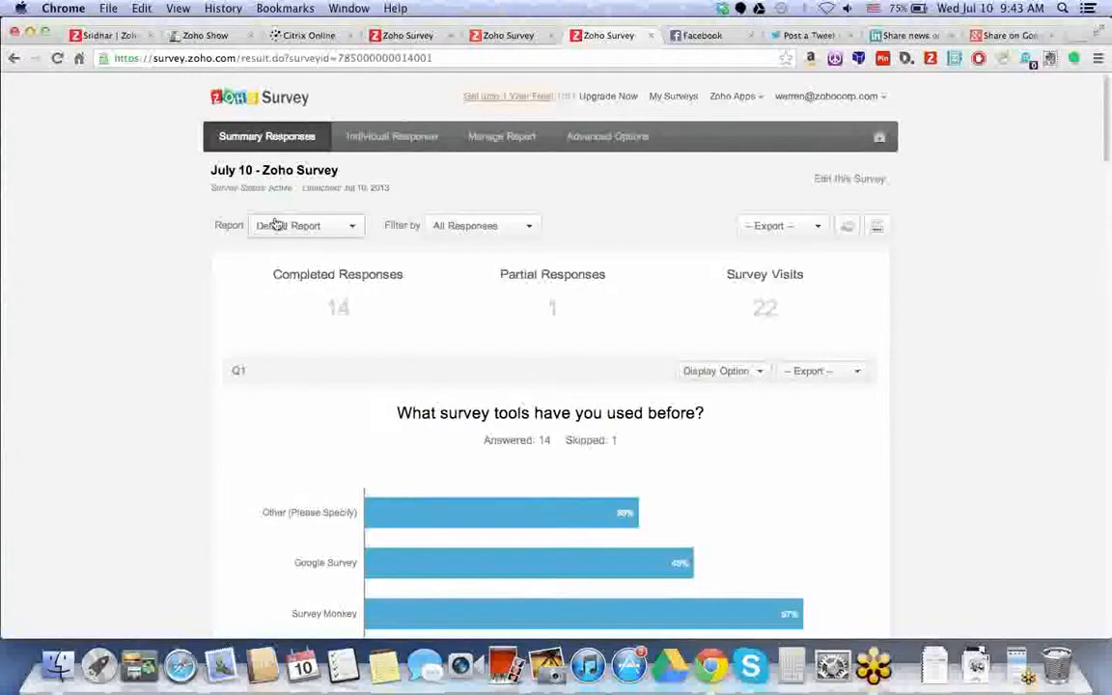
click(294, 226)
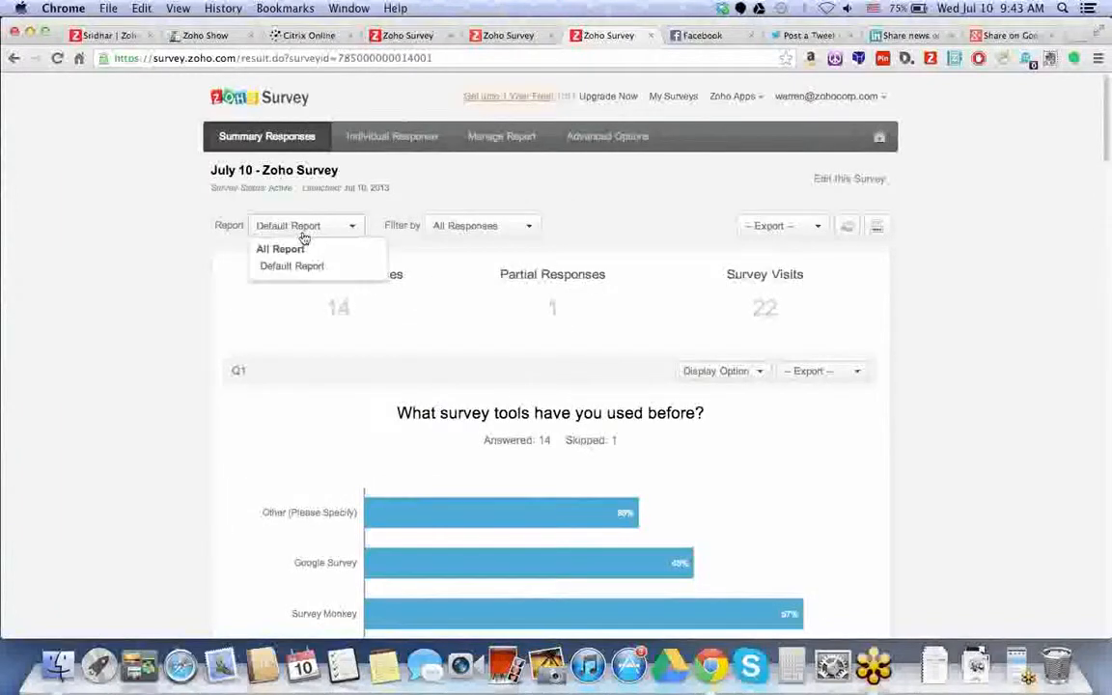
click(498, 196)
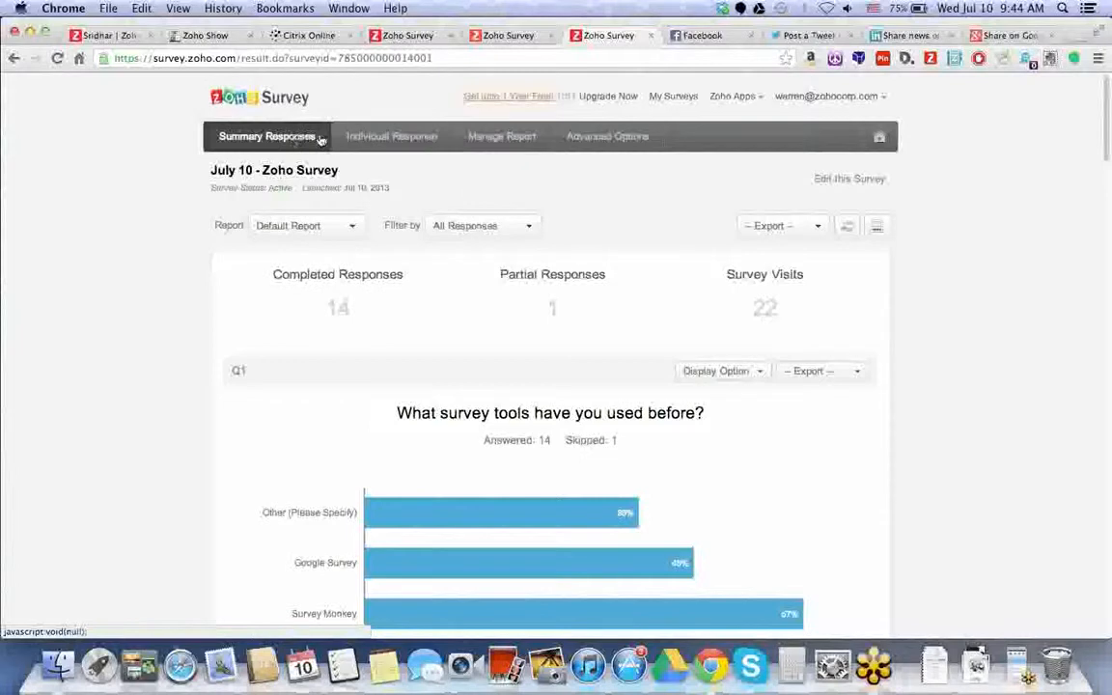
- Browse the individual responses, then bring up Manage Report's Customize Report section
click(373, 139)
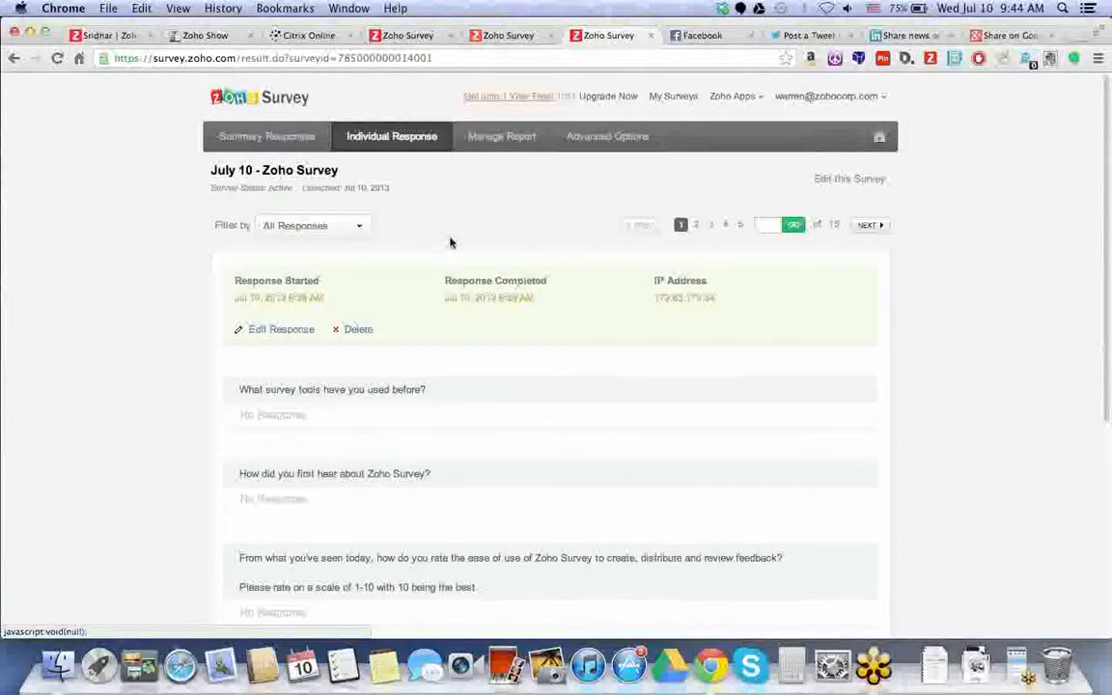
scroll(453, 311, down, 2)
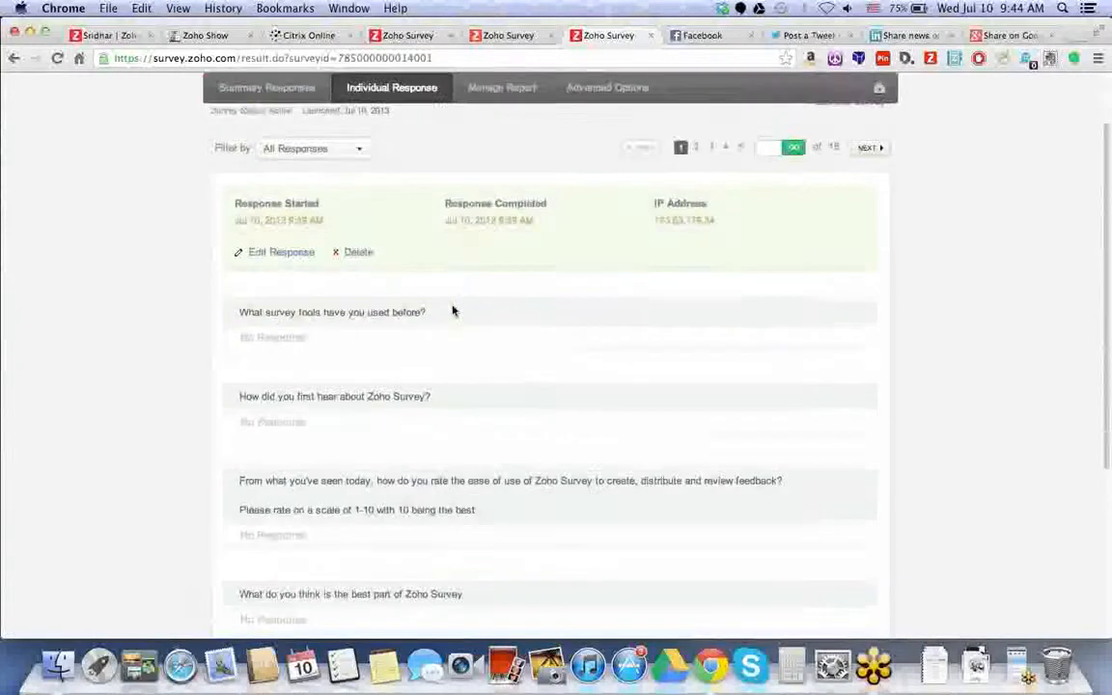
scroll(452, 311, up, 2)
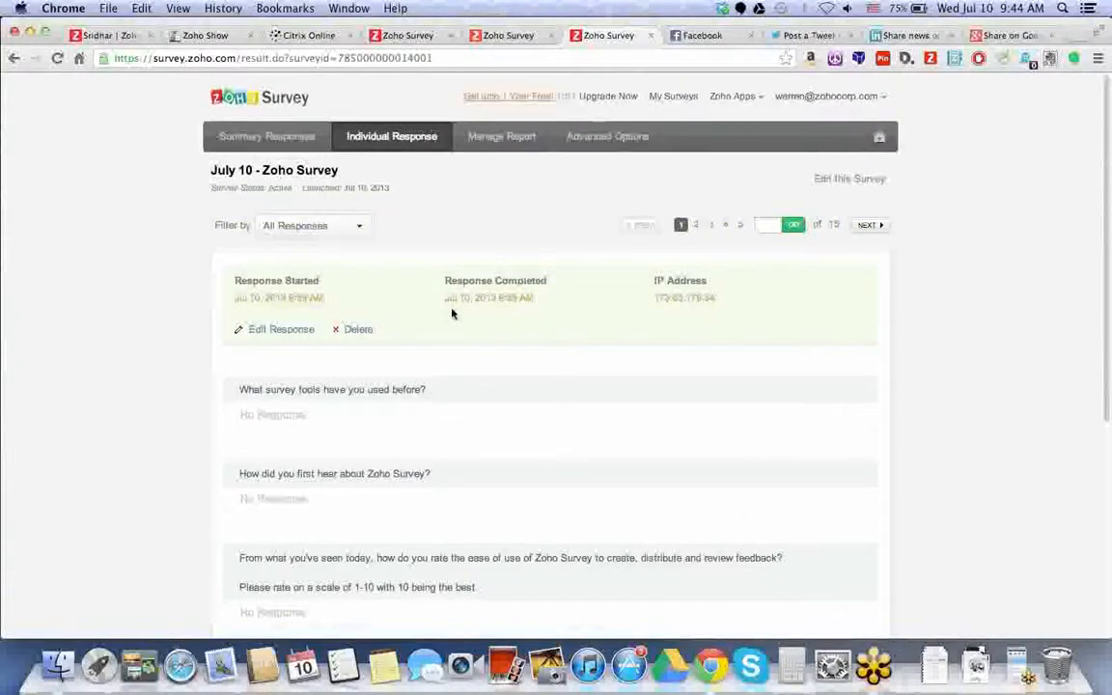
click(501, 137)
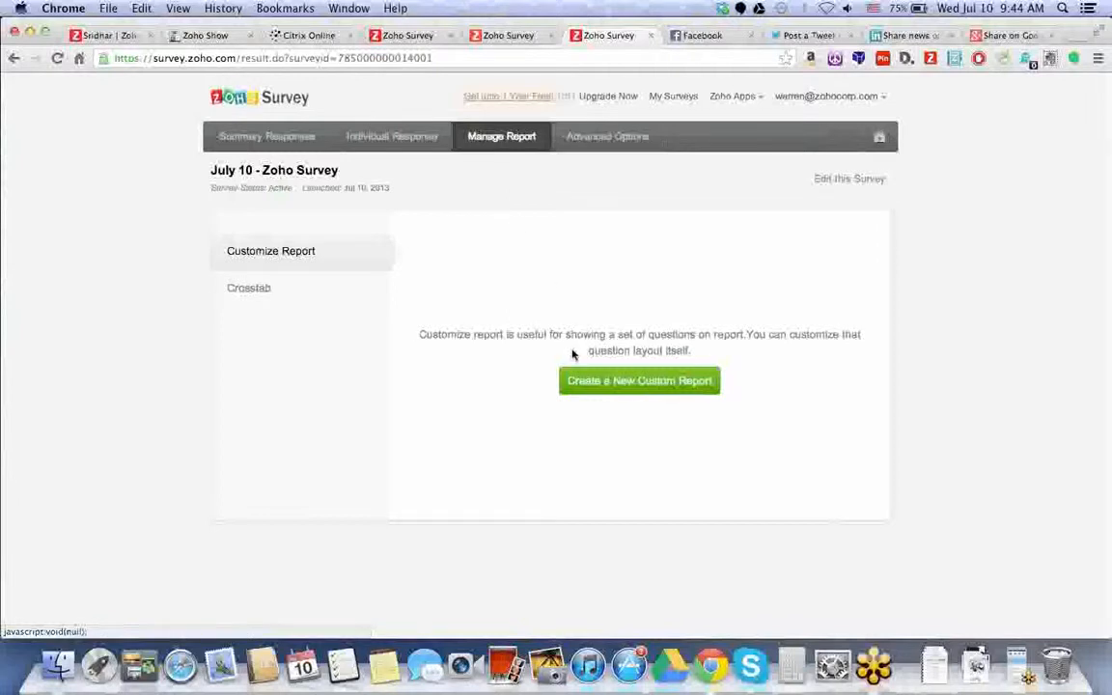
- Preview the new custom report and crosstab forms and their question list, then go to Advanced Options
click(610, 388)
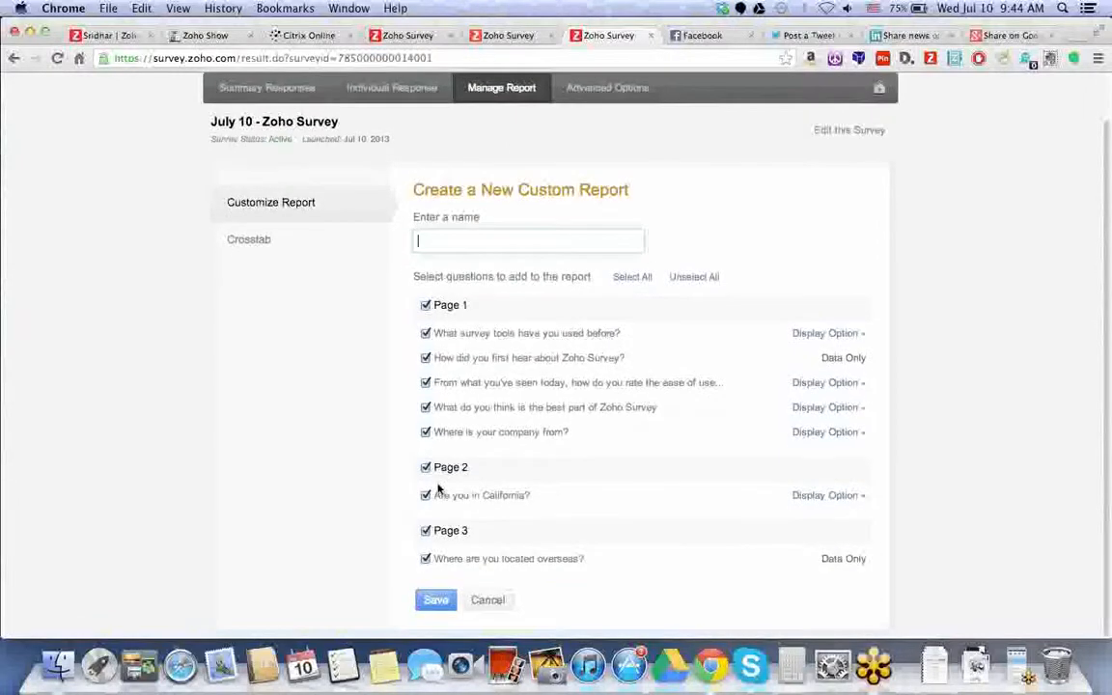
click(266, 247)
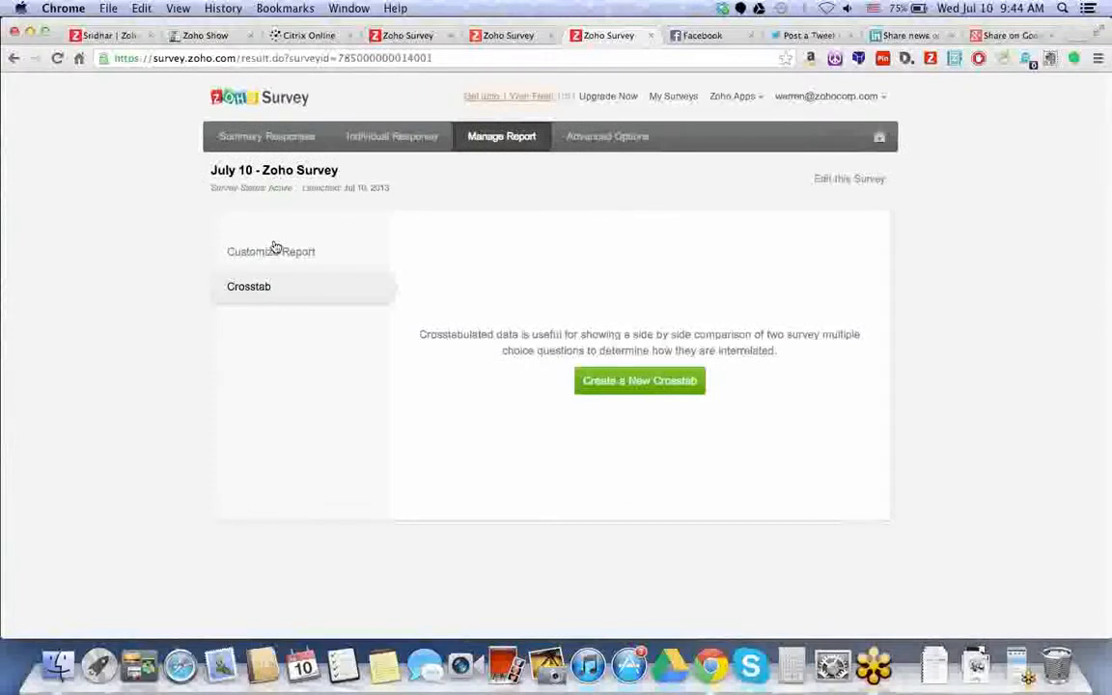
click(663, 388)
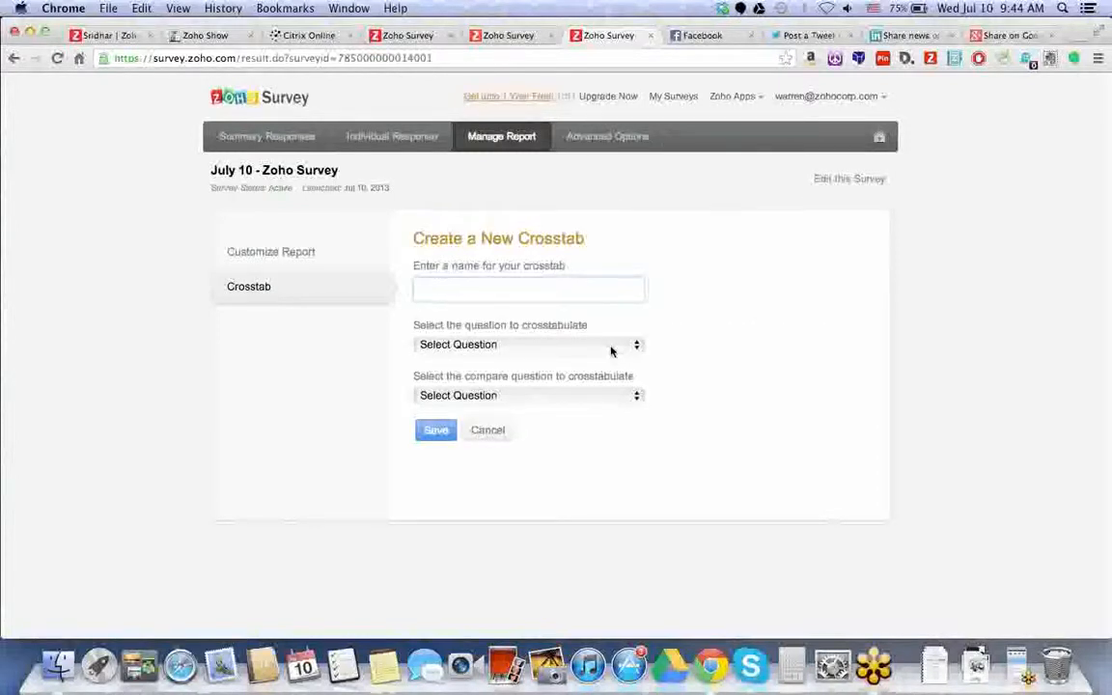
click(610, 345)
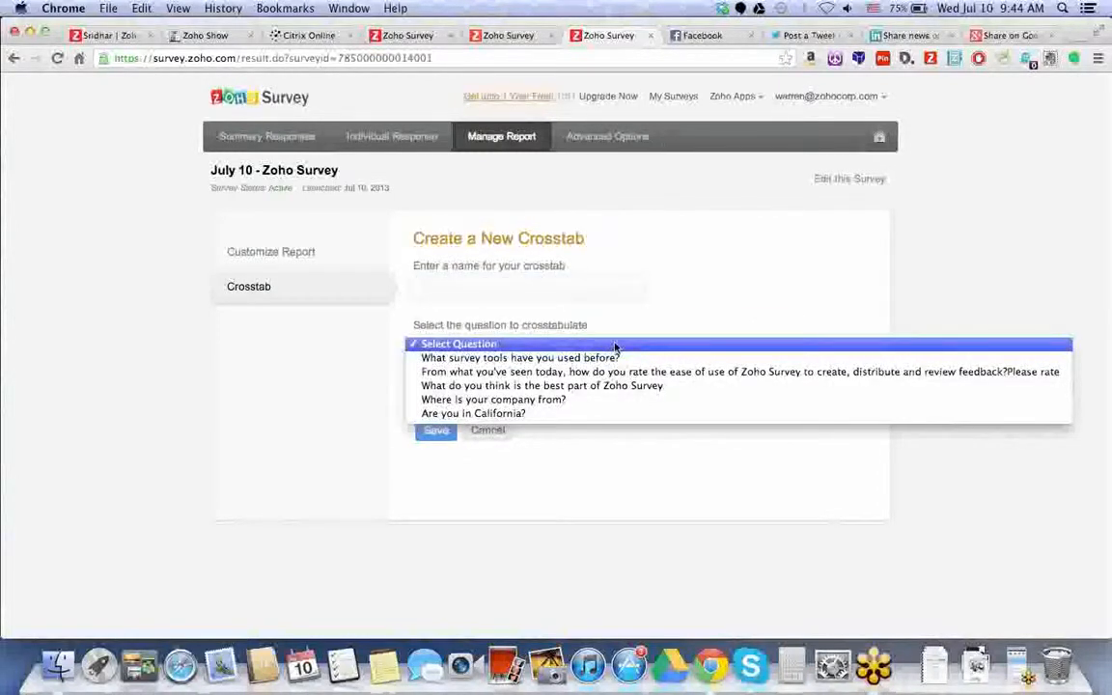
click(801, 304)
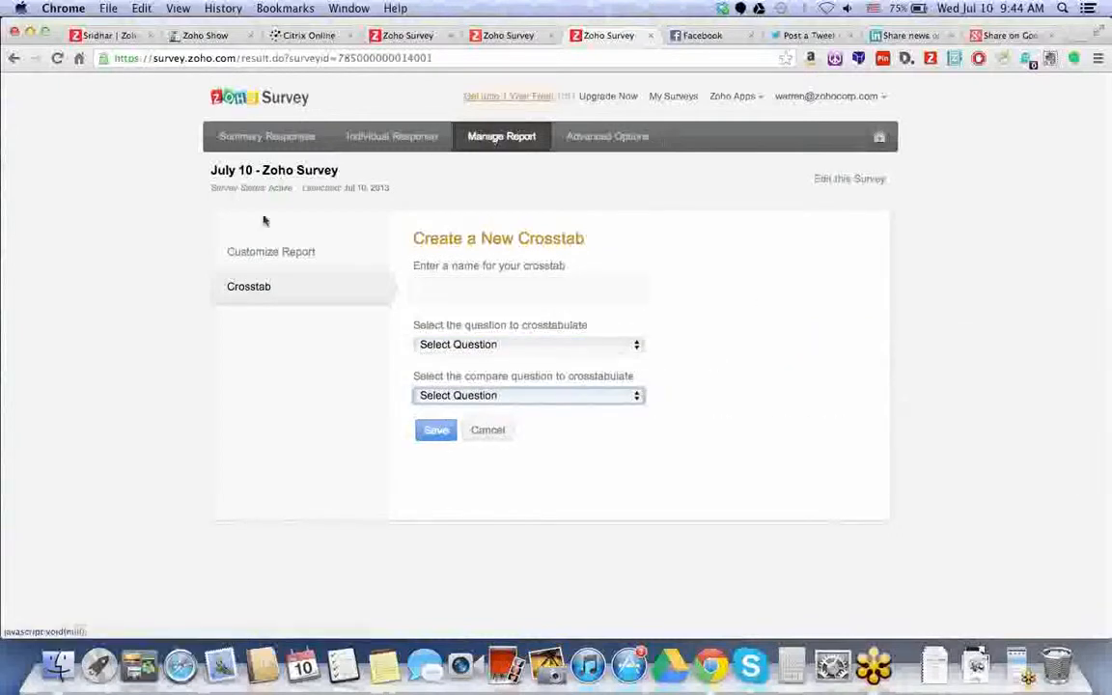
click(535, 291)
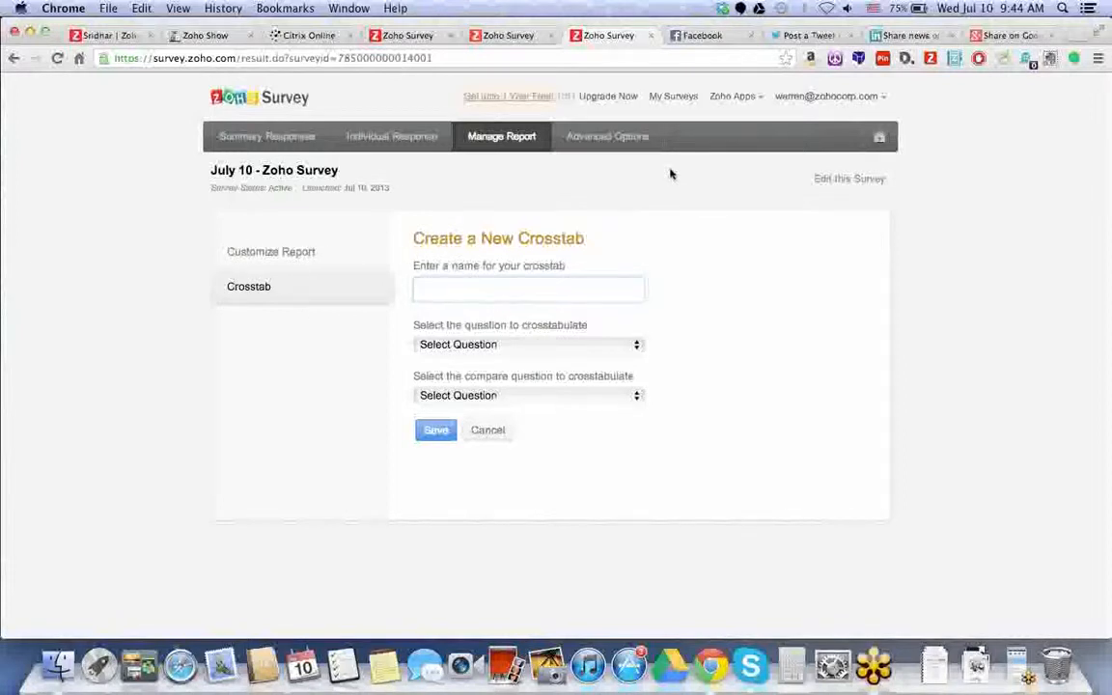
click(635, 142)
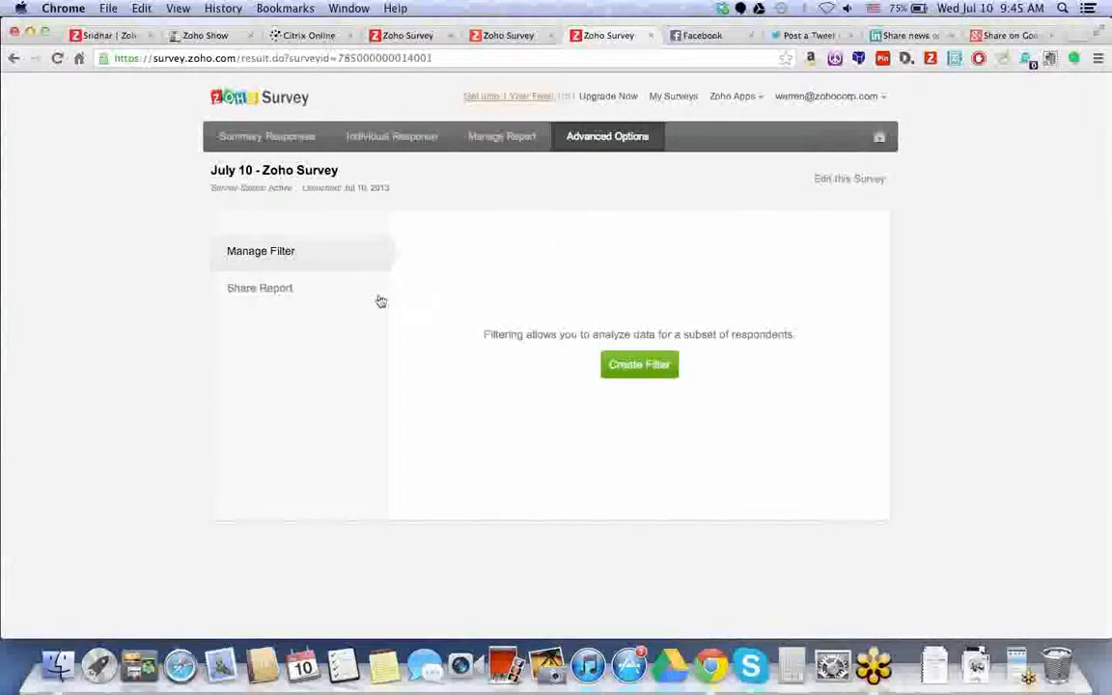
- View Share Report and Manage Filter, check the summary's export formats, then switch to the Zoho Show deck
click(309, 291)
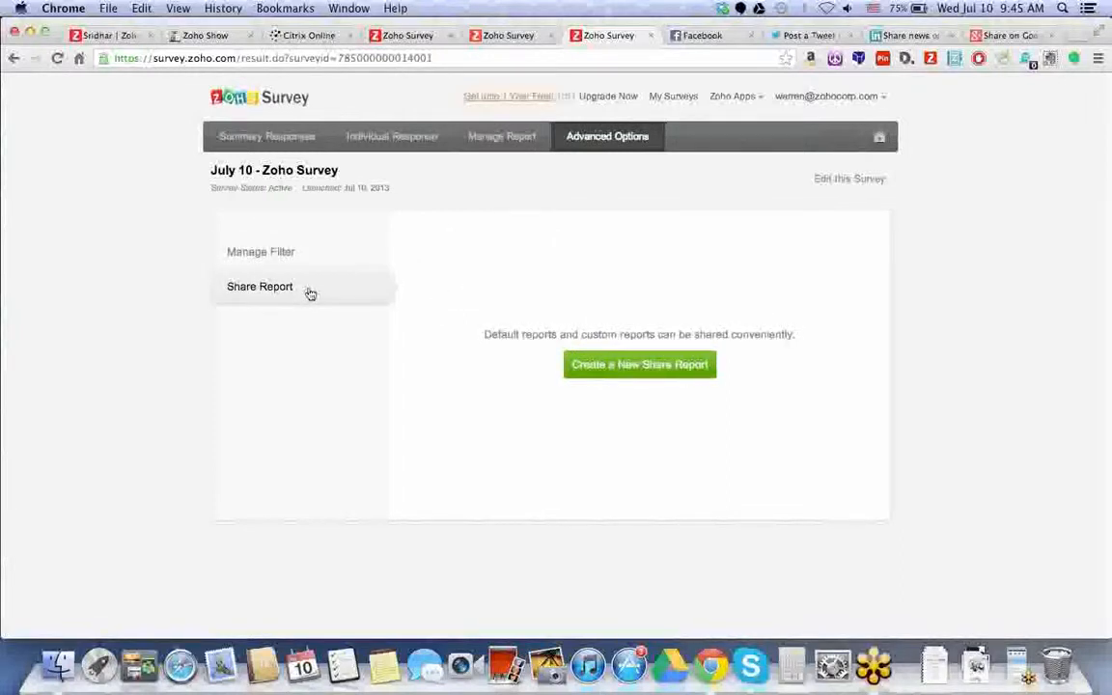
click(288, 251)
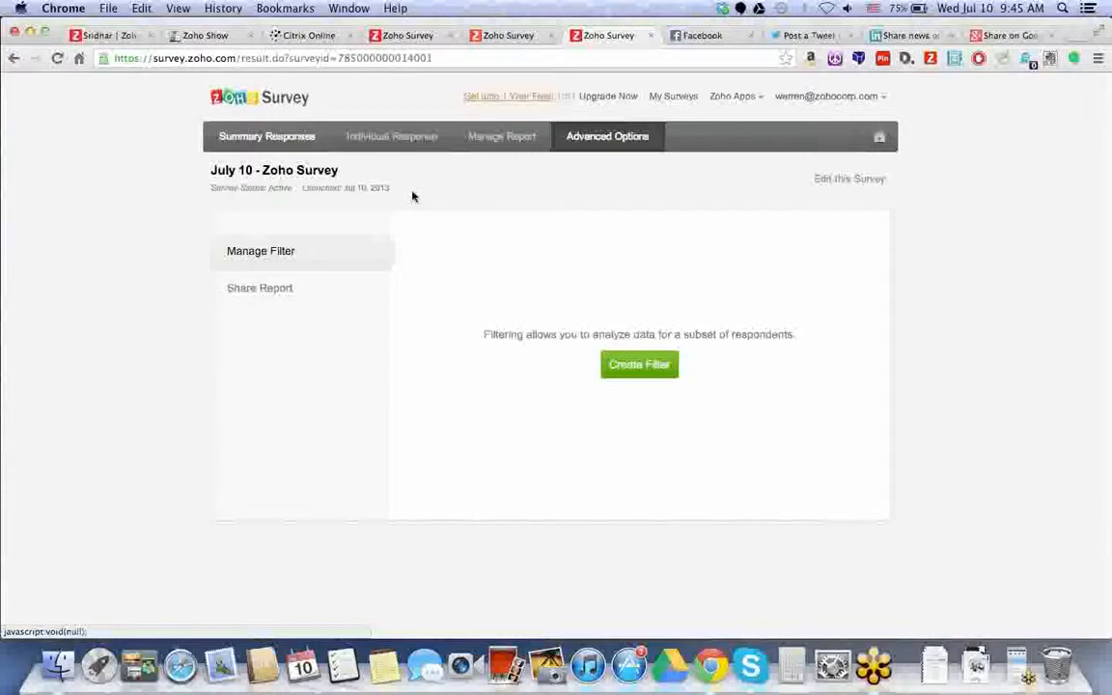
click(253, 143)
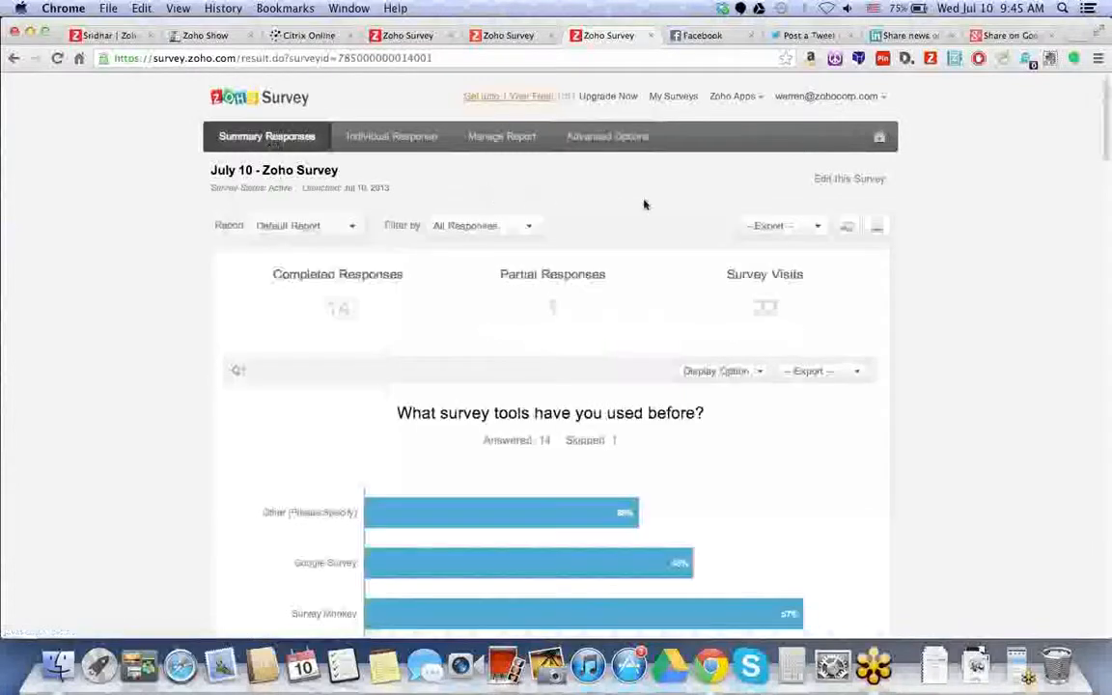
click(780, 224)
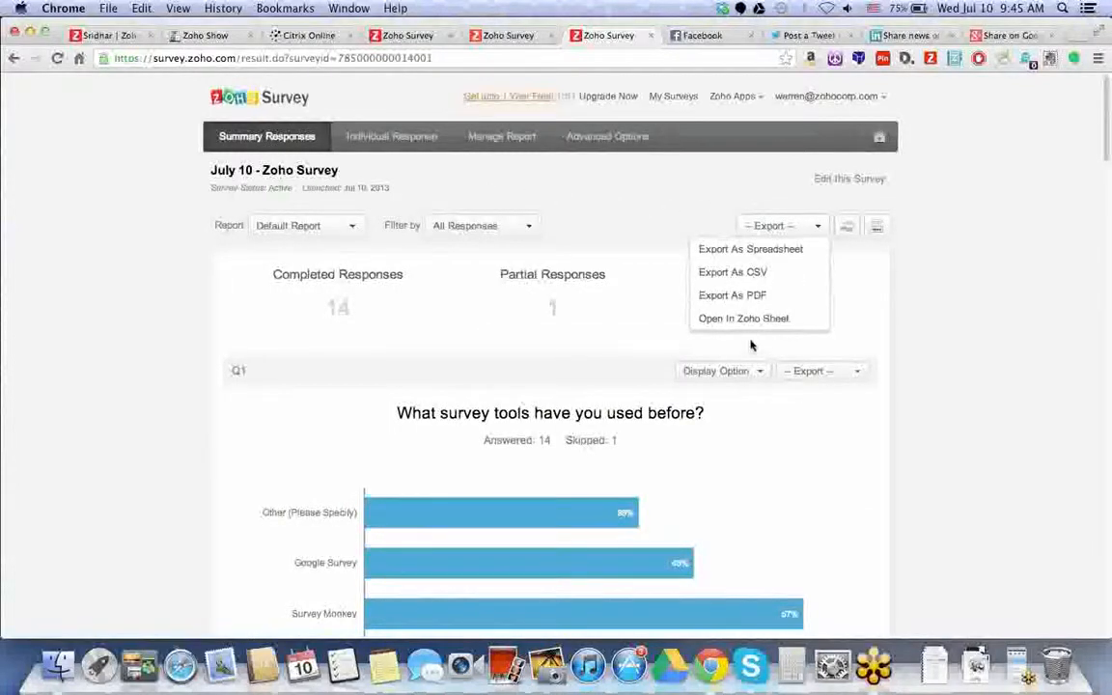
click(708, 208)
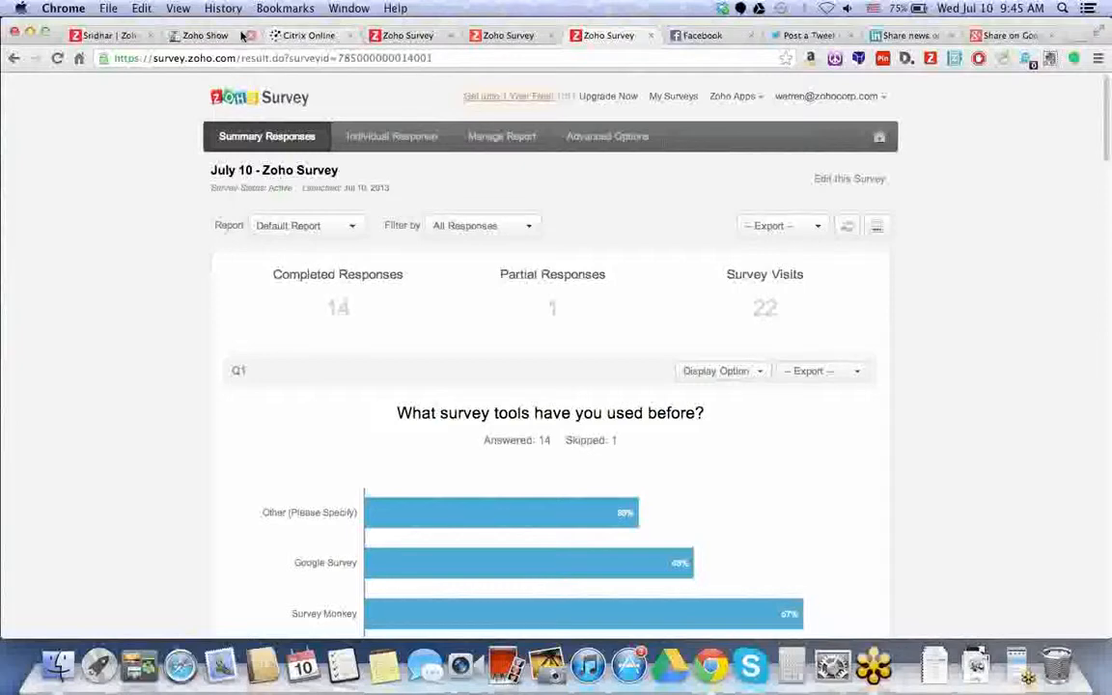
click(188, 34)
- Select slide 9, 'Additional Info', and start the slideshow from the current slide
drag(135, 299, 133, 456)
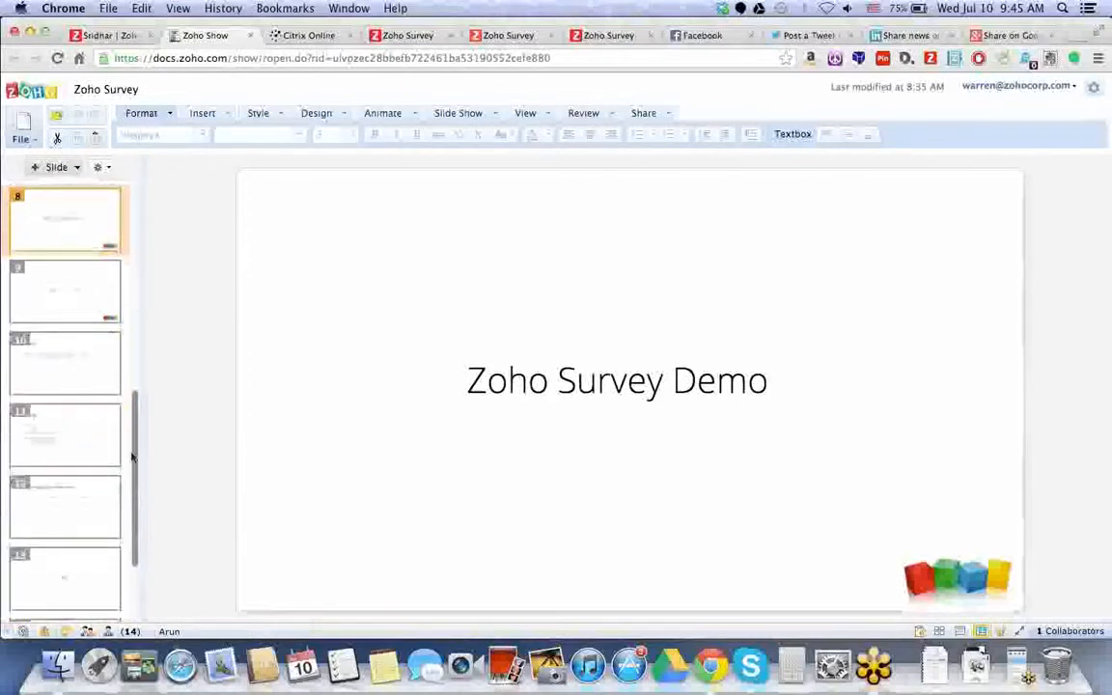
click(81, 362)
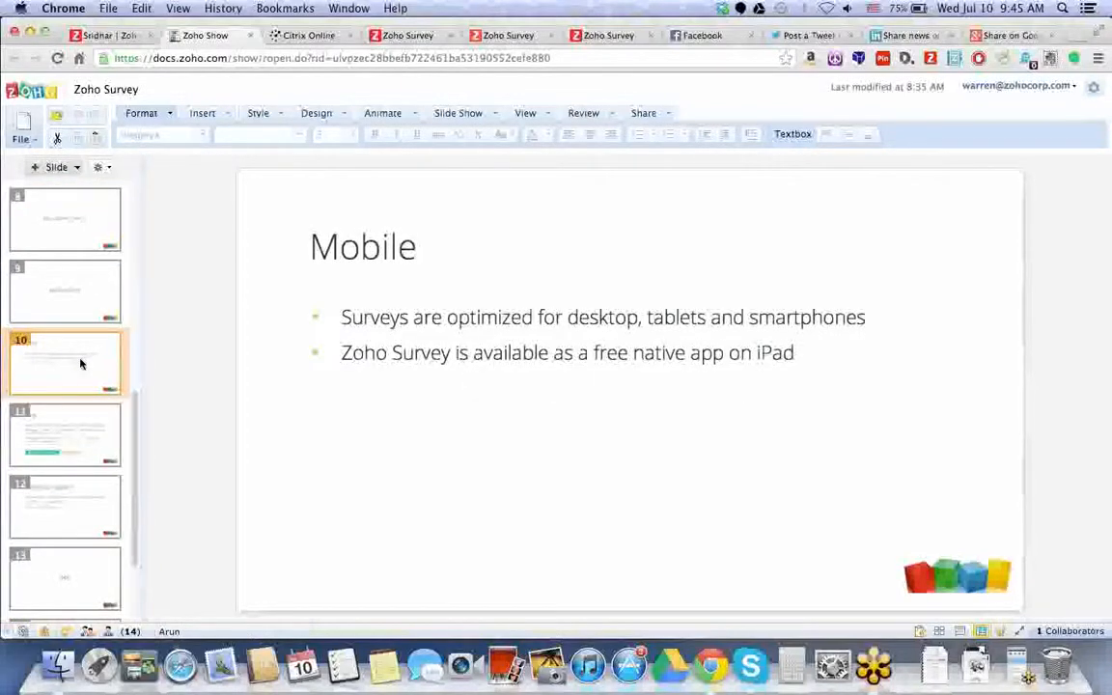
click(58, 306)
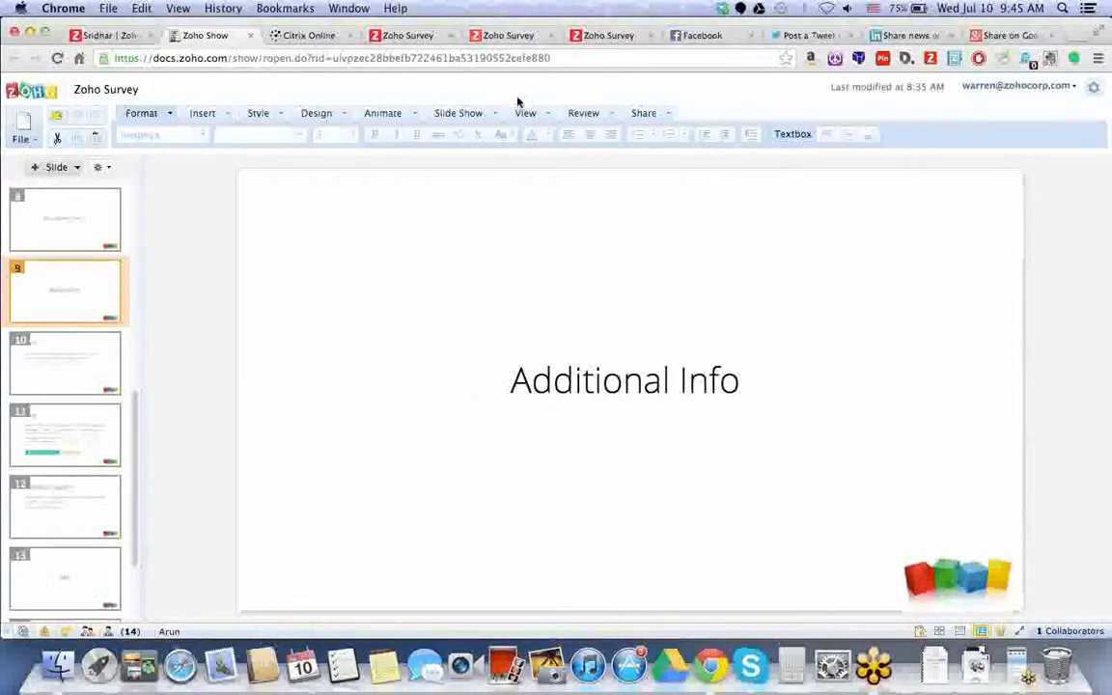
click(491, 115)
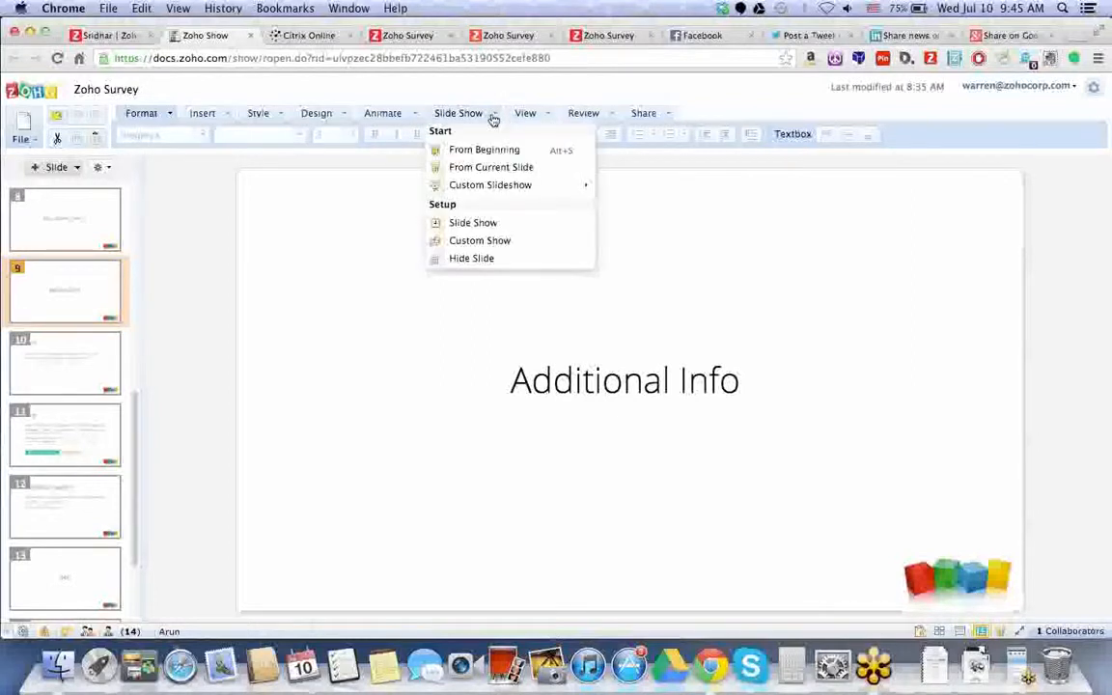
click(494, 168)
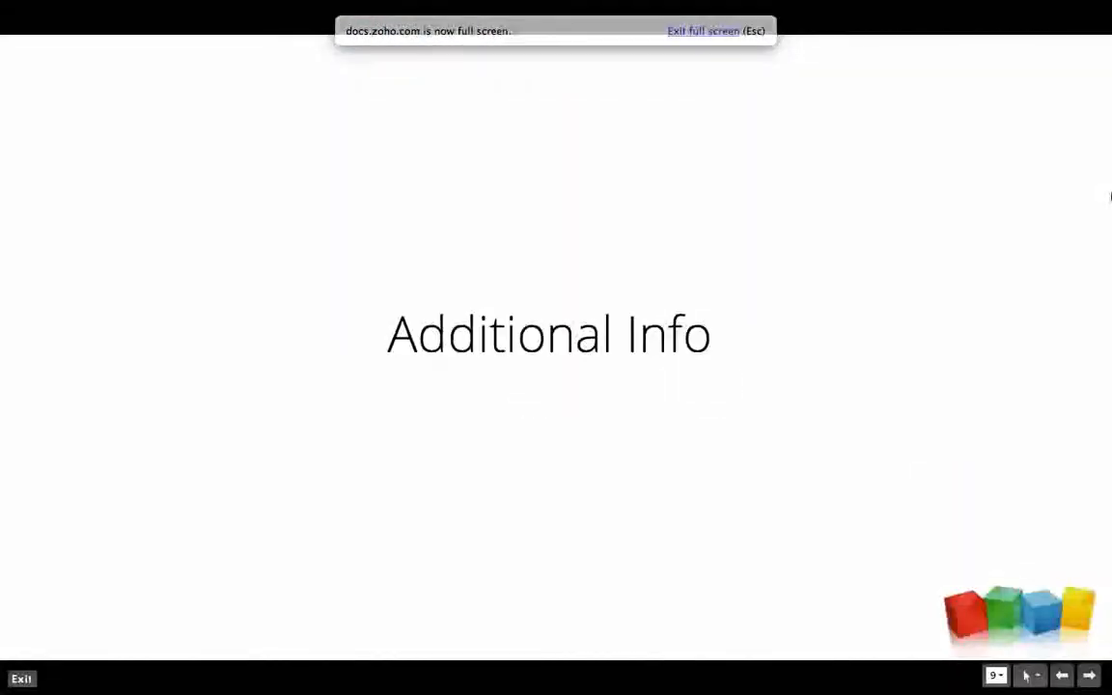